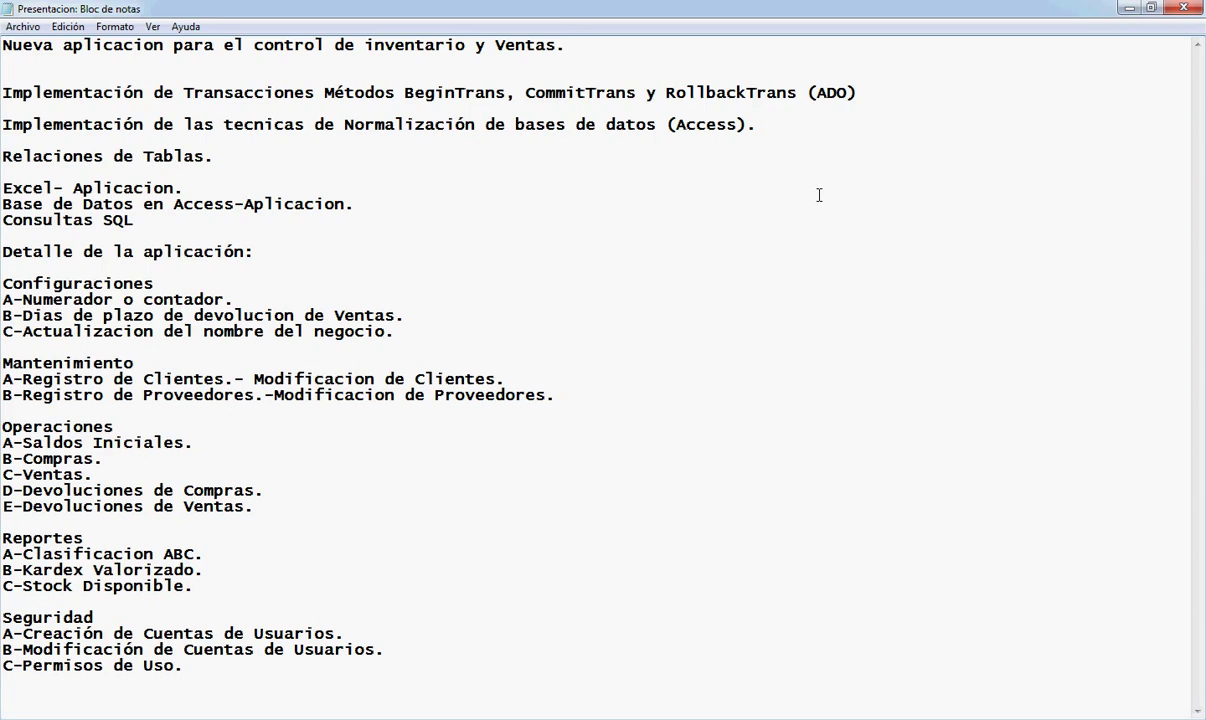
Minimize the Notepad notes to bring the Facturacion_SQL workbook into view.
{"action": "left_click", "coordinate": [1128, 8]}
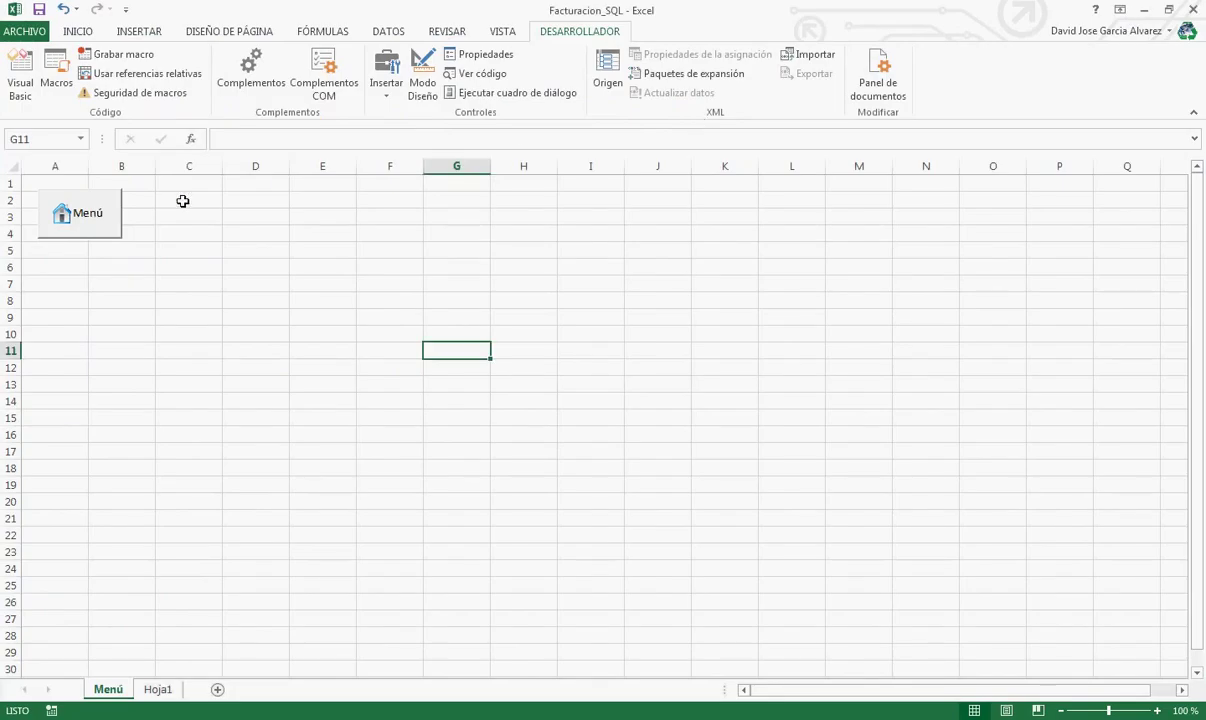
Log in to the inventory system from the Menú sheet with the user's credentials.
{"action": "left_click", "coordinate": [90, 208]}
{"action": "type", "text": "a"}
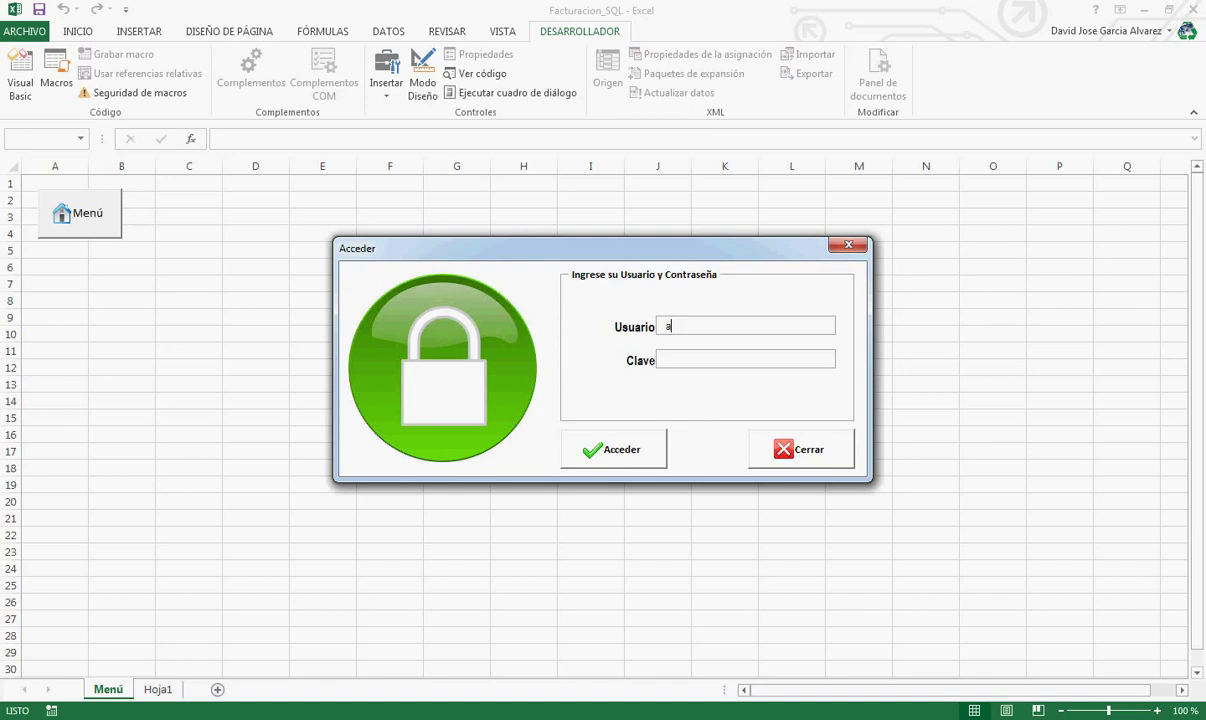
{"action": "type", "text": "dmin"}
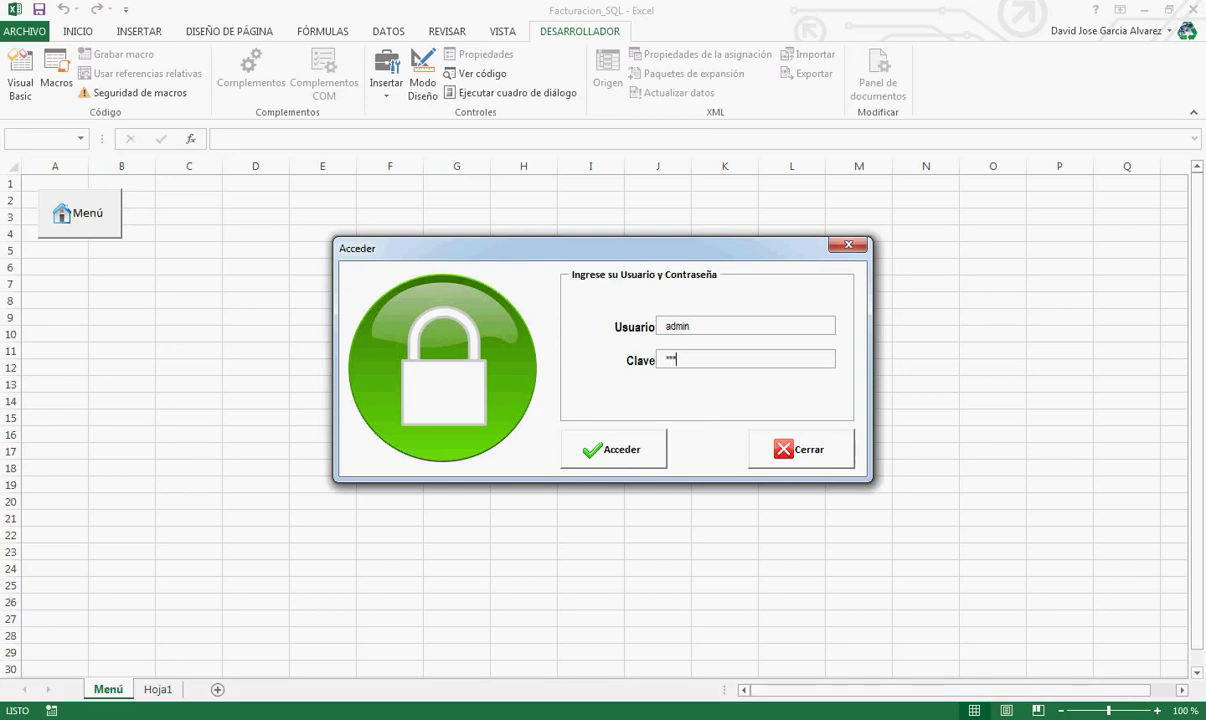
{"action": "key", "text": "Return"}
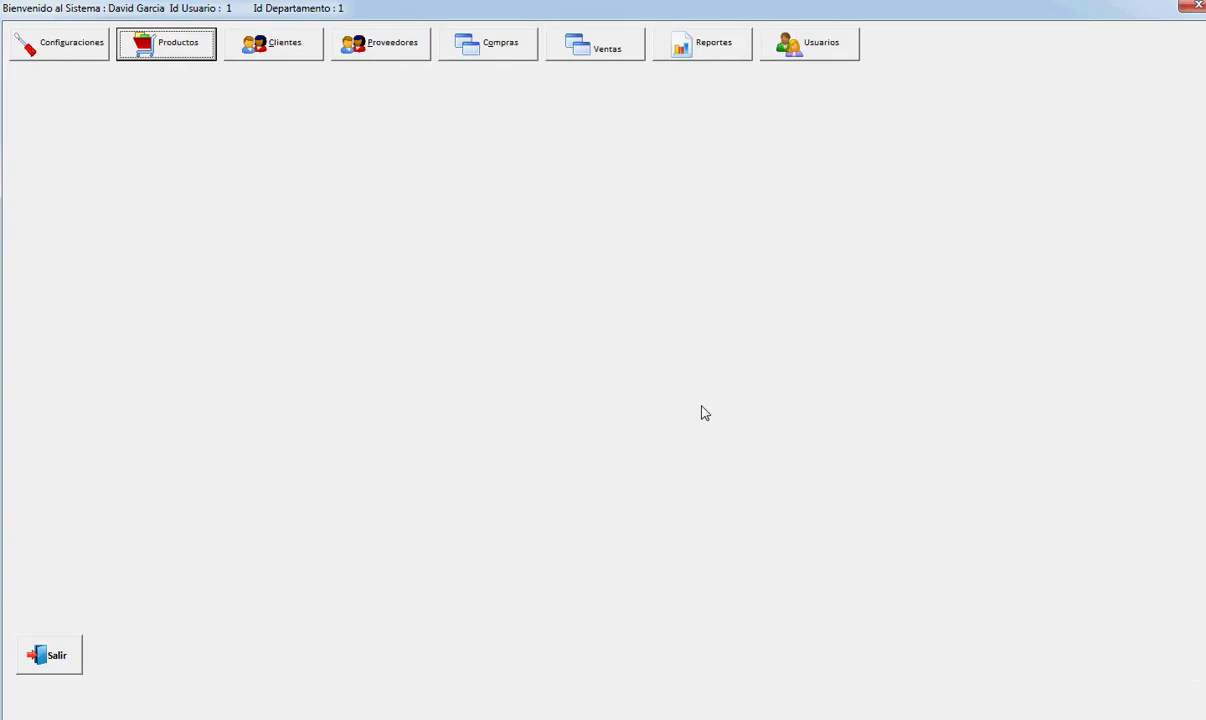
Browse each main menu section, then open Configuraciones > Numerador.
{"action": "left_click", "coordinate": [71, 55]}
{"action": "left_click", "coordinate": [133, 52]}
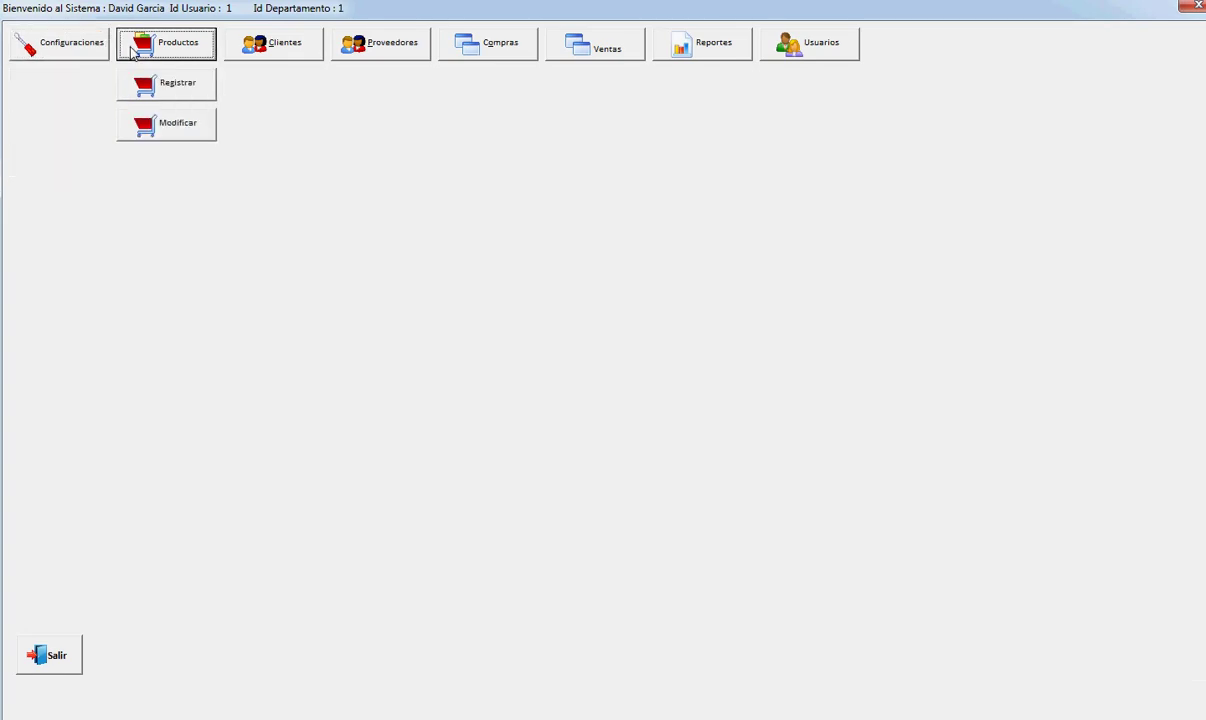
{"action": "left_click", "coordinate": [241, 50]}
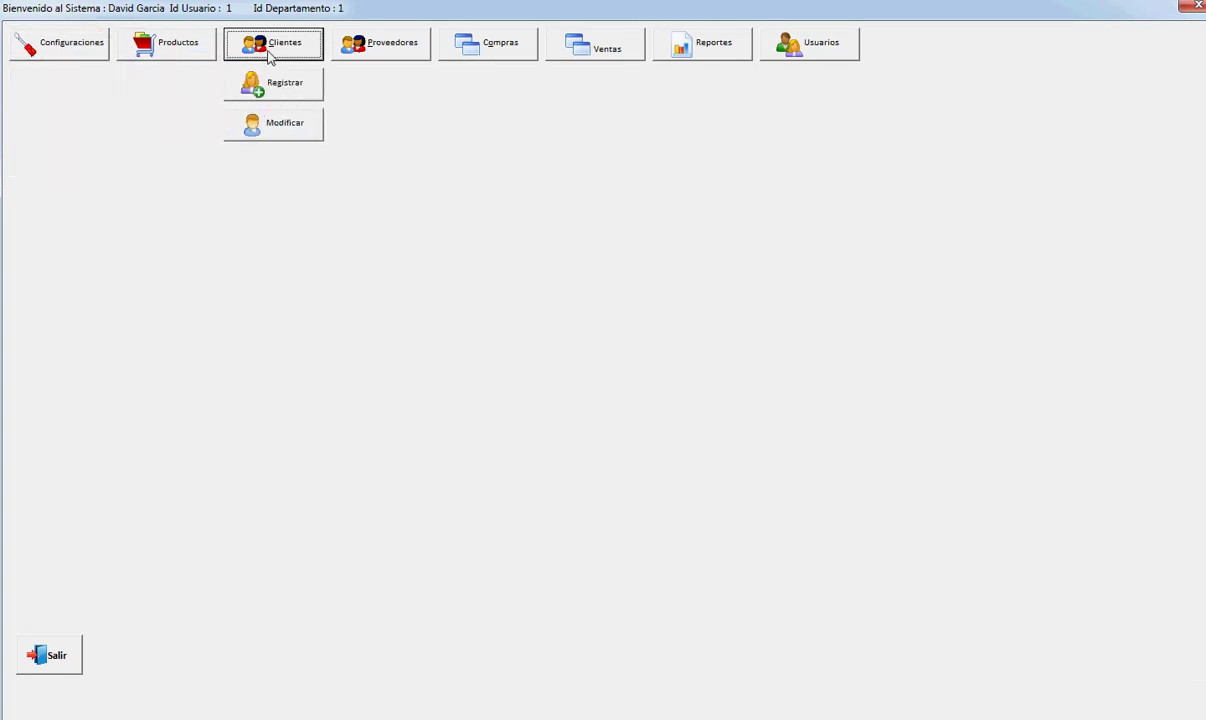
{"action": "left_click", "coordinate": [357, 47]}
{"action": "left_click", "coordinate": [458, 42]}
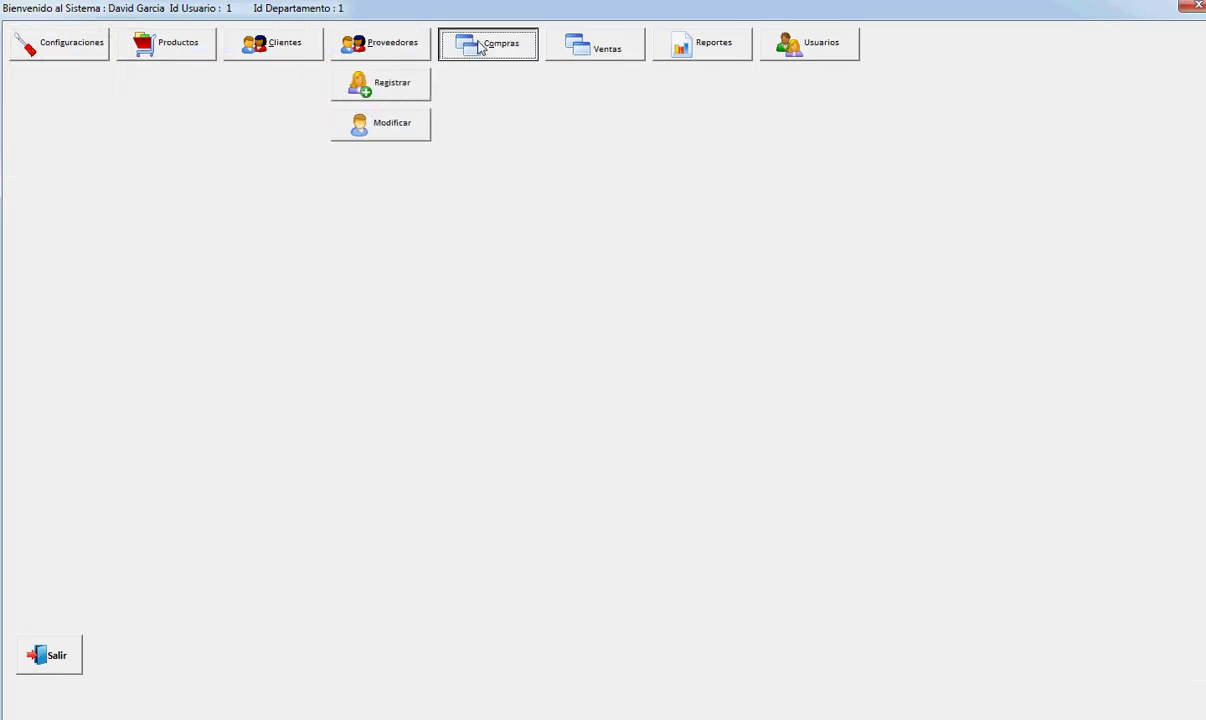
{"action": "left_click", "coordinate": [565, 45]}
{"action": "left_click", "coordinate": [708, 48]}
{"action": "left_click", "coordinate": [765, 45]}
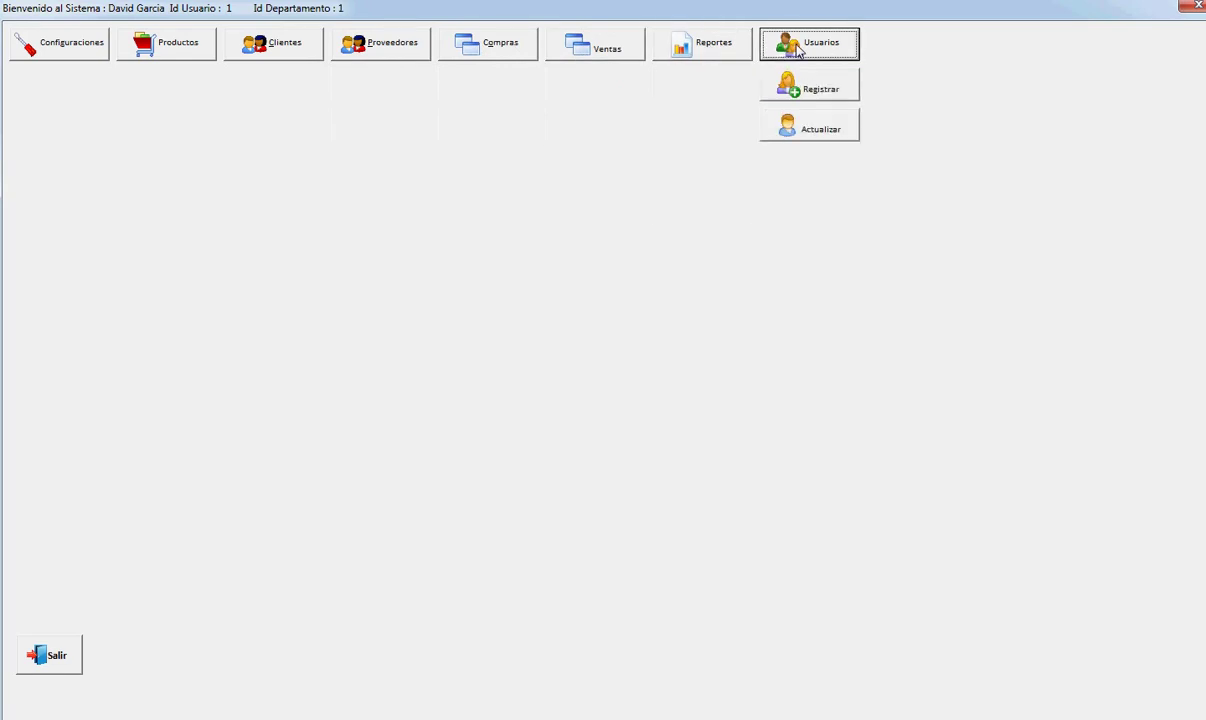
{"action": "left_click", "coordinate": [97, 50]}
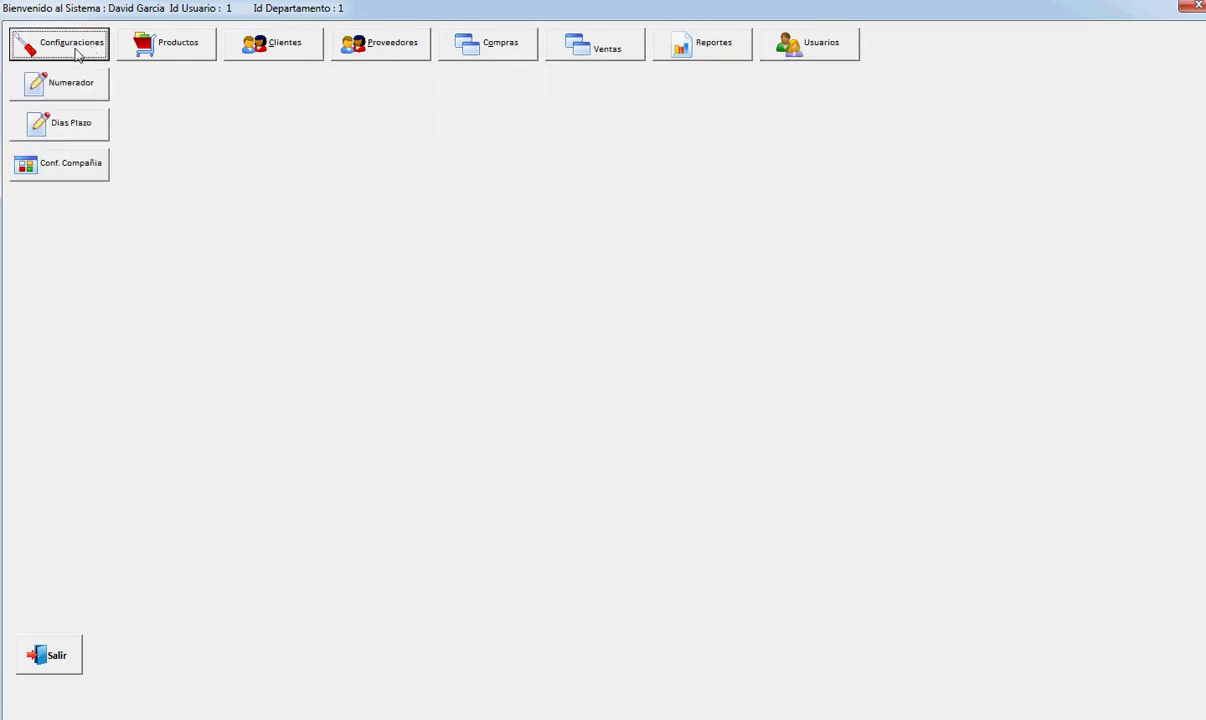
{"action": "left_click", "coordinate": [74, 84]}
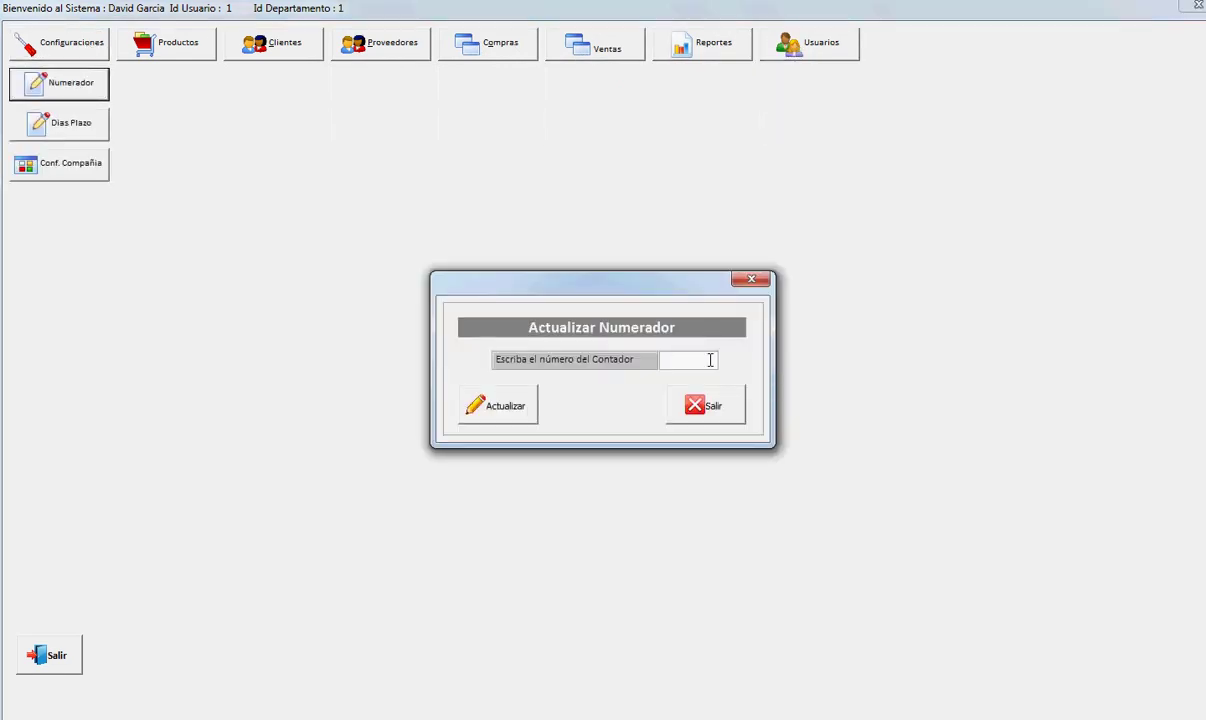
Enter a new counter number in the Numerador form and close it.
{"action": "type", "text": "1000"}
{"action": "key", "text": "BackSpace"}
{"action": "key", "text": "BackSpace"}
{"action": "key", "text": "BackSpace"}
{"action": "type", "text": "1000"}
{"action": "key", "text": "BackSpace"}
{"action": "key", "text": "BackSpace"}
{"action": "key", "text": "BackSpace"}
{"action": "type", "text": "3"}
{"action": "left_click", "coordinate": [712, 404]}
Update the sales return days-of-term value in the Dias Plazo form.
{"action": "left_click", "coordinate": [88, 125]}
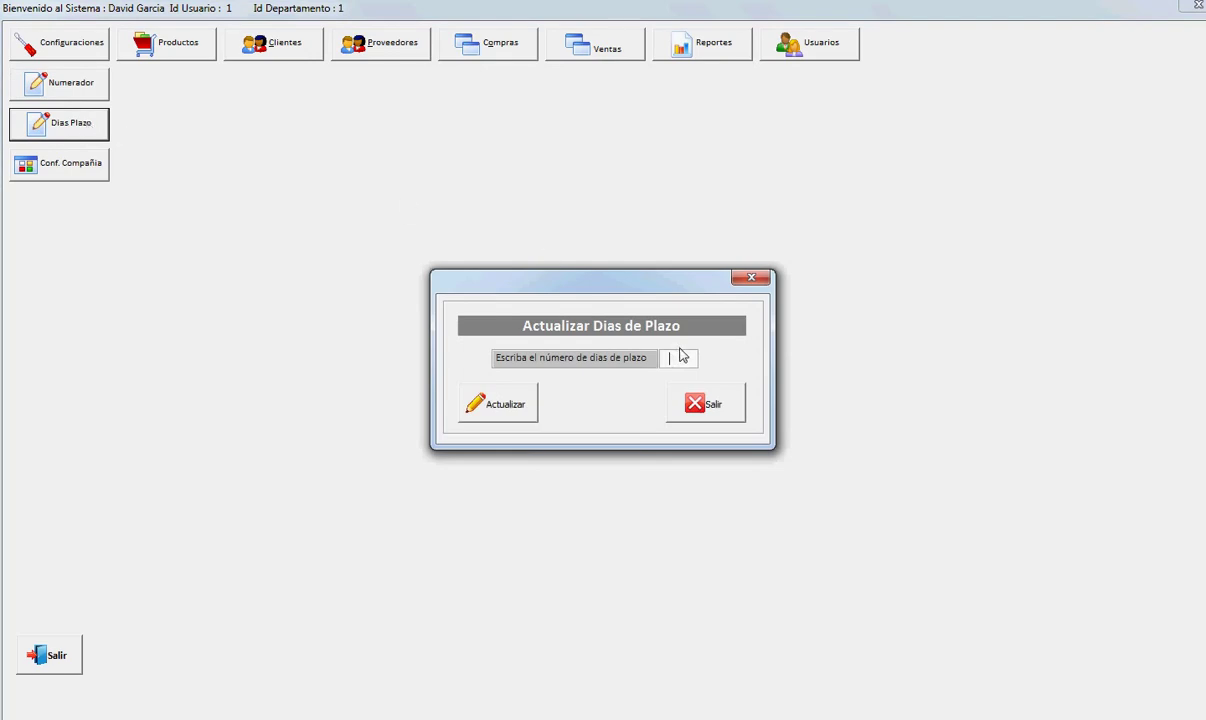
{"action": "type", "text": "3"}
{"action": "key", "text": "Return"}
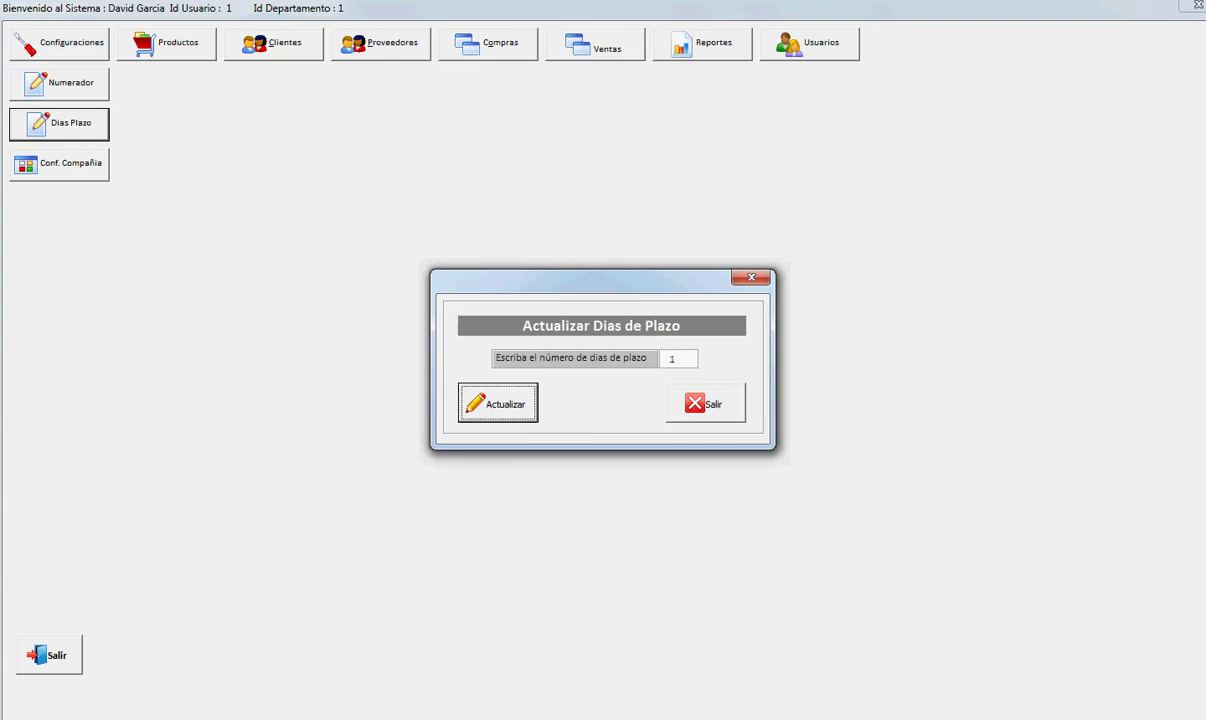
{"action": "key", "text": "Return"}
{"action": "left_click", "coordinate": [690, 400]}
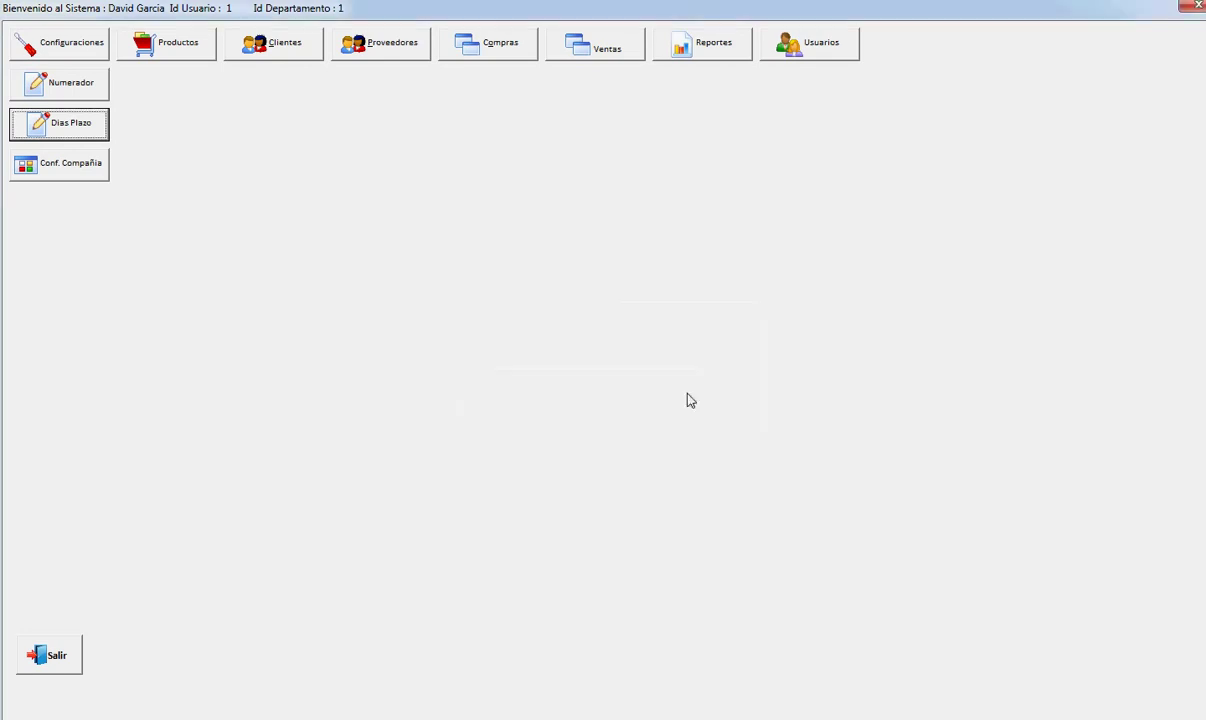
{"action": "left_click", "coordinate": [88, 160]}
Set the company type to NATURAL and the document type to C.I.
{"action": "left_click", "coordinate": [590, 279]}
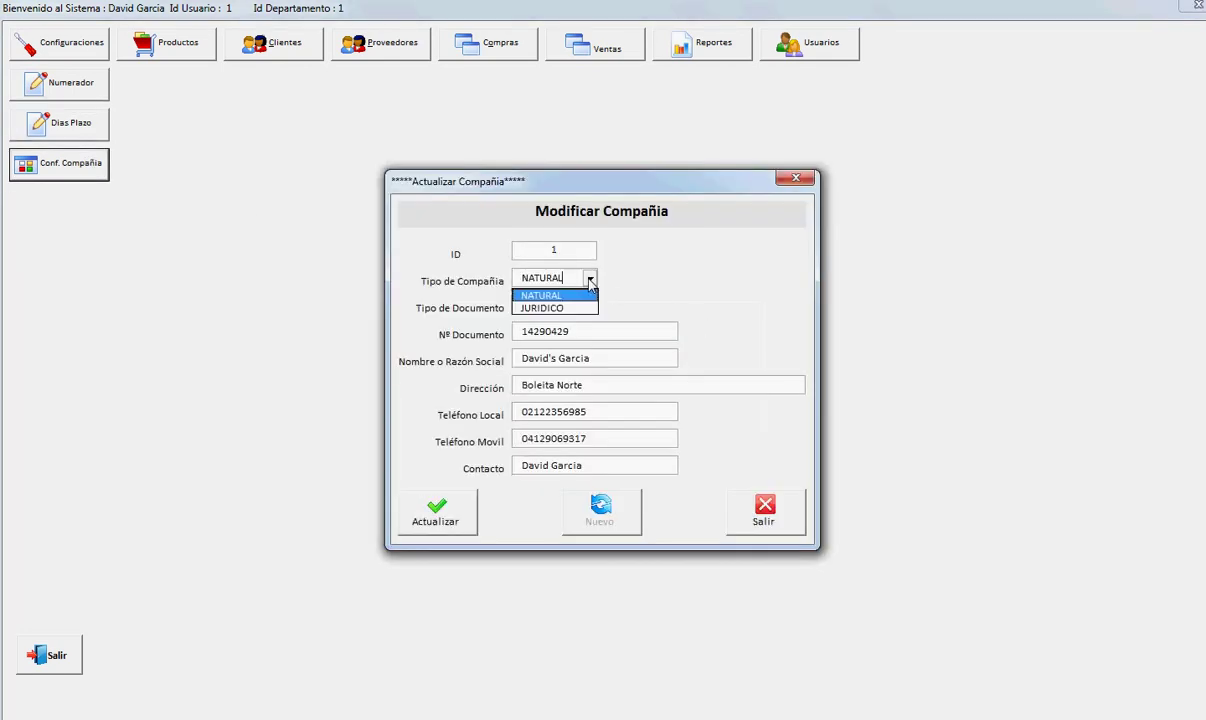
{"action": "left_click", "coordinate": [587, 302]}
{"action": "left_click", "coordinate": [590, 278]}
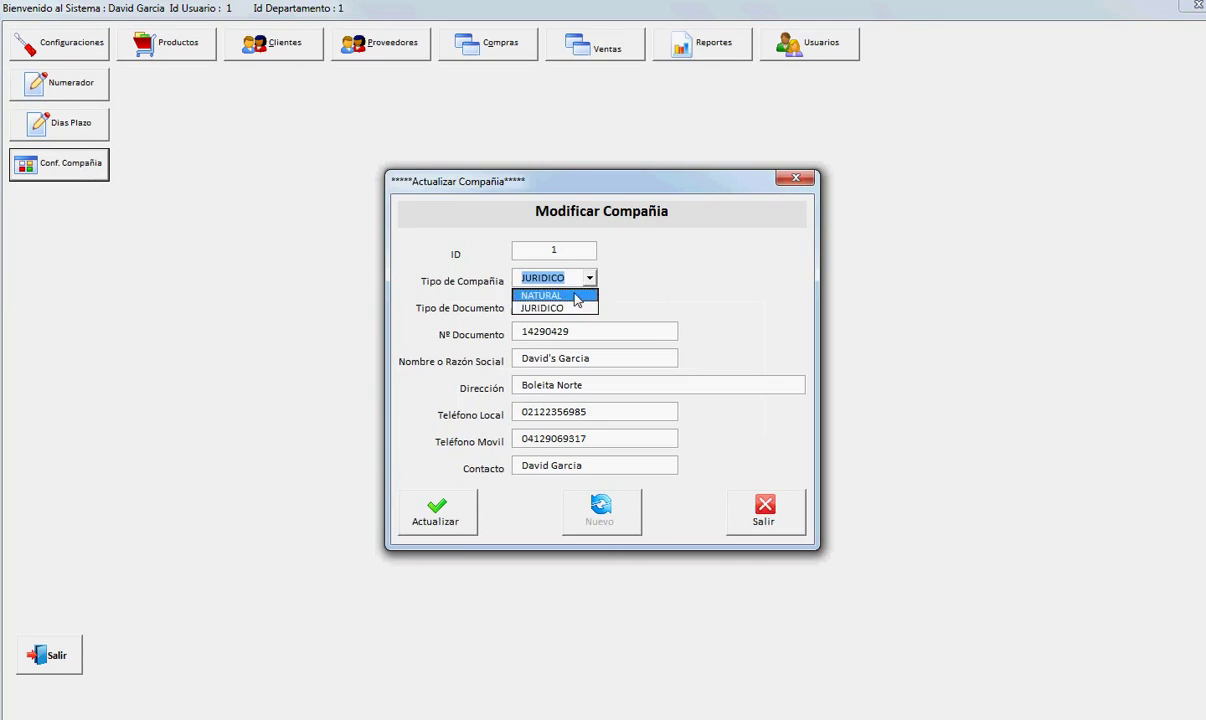
{"action": "left_click", "coordinate": [550, 291]}
{"action": "left_click", "coordinate": [590, 305]}
{"action": "left_click", "coordinate": [574, 347]}
{"action": "left_click", "coordinate": [590, 305]}
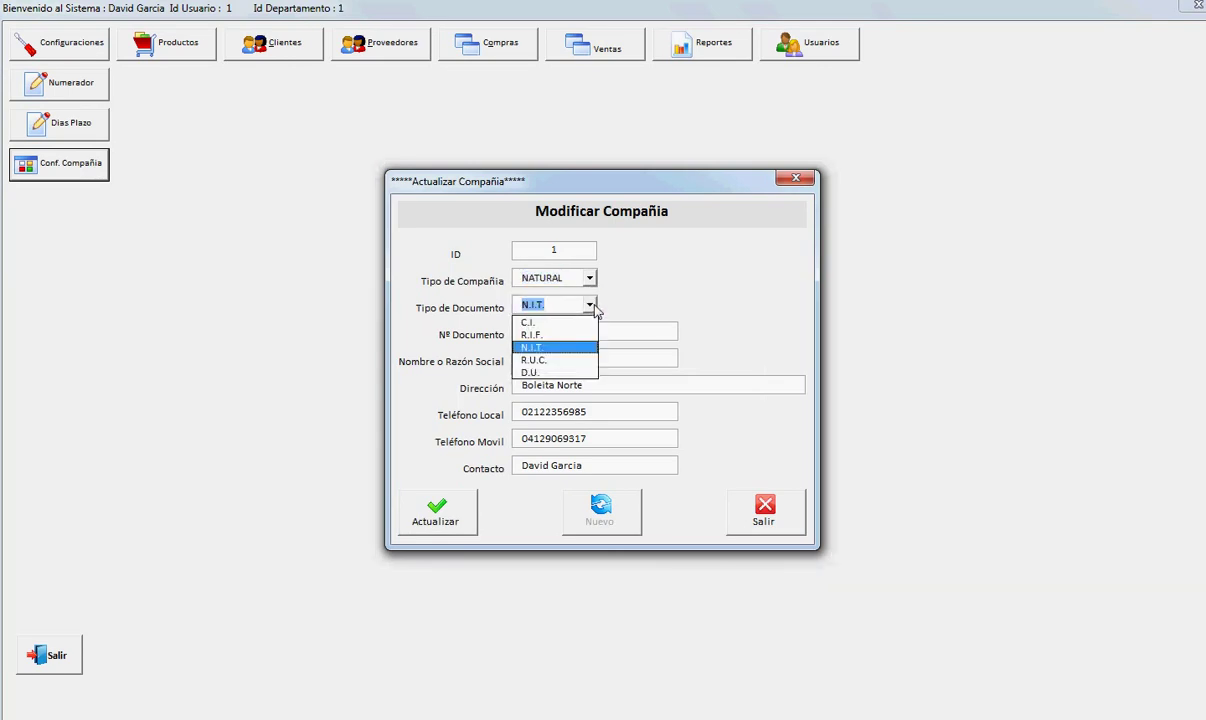
{"action": "left_click", "coordinate": [560, 321]}
{"action": "key", "text": "Tab"}
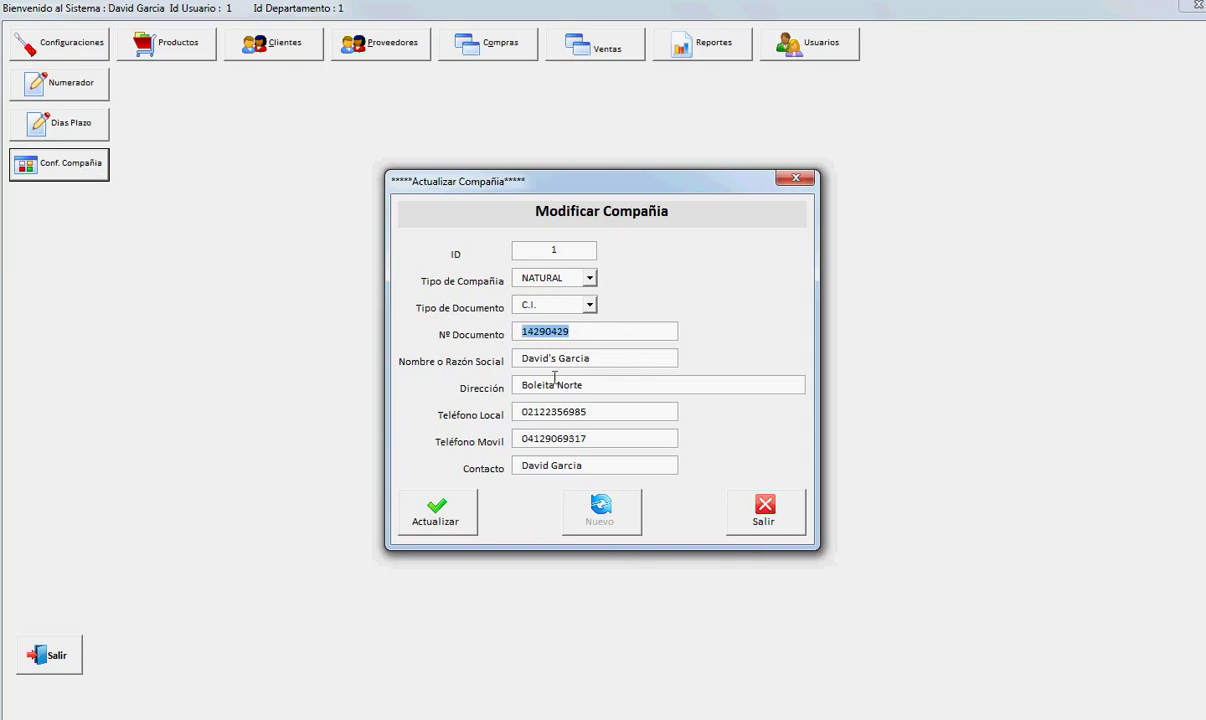
{"action": "left_click_drag", "start_coordinate": [619, 385], "coordinate": [478, 408]}
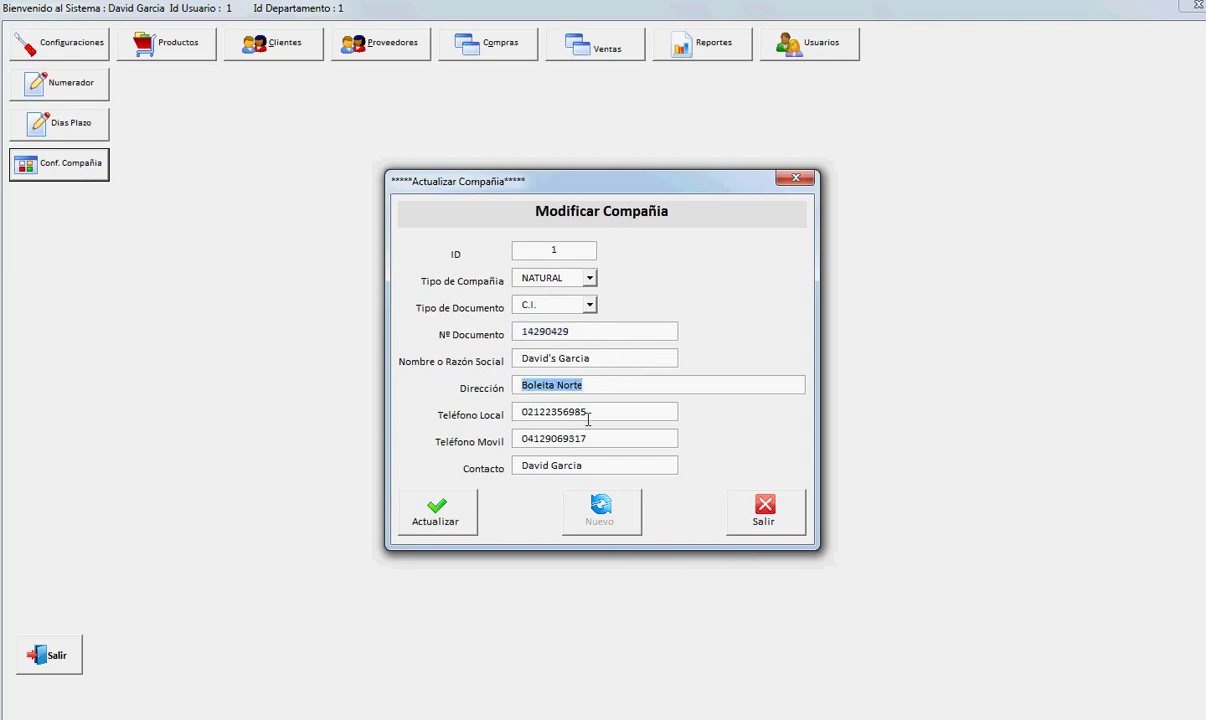
Save the company record and close the company details form.
{"action": "left_click", "coordinate": [465, 516]}
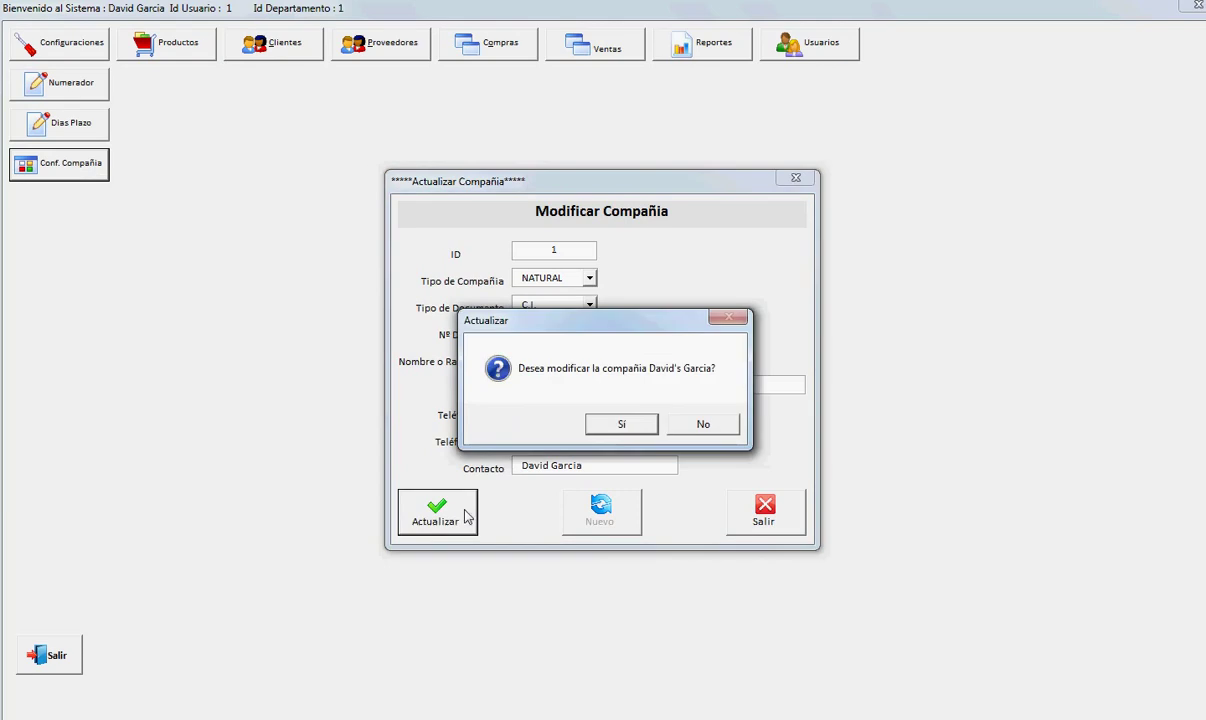
{"action": "left_click", "coordinate": [621, 424]}
{"action": "left_click", "coordinate": [652, 424]}
{"action": "left_click", "coordinate": [762, 502]}
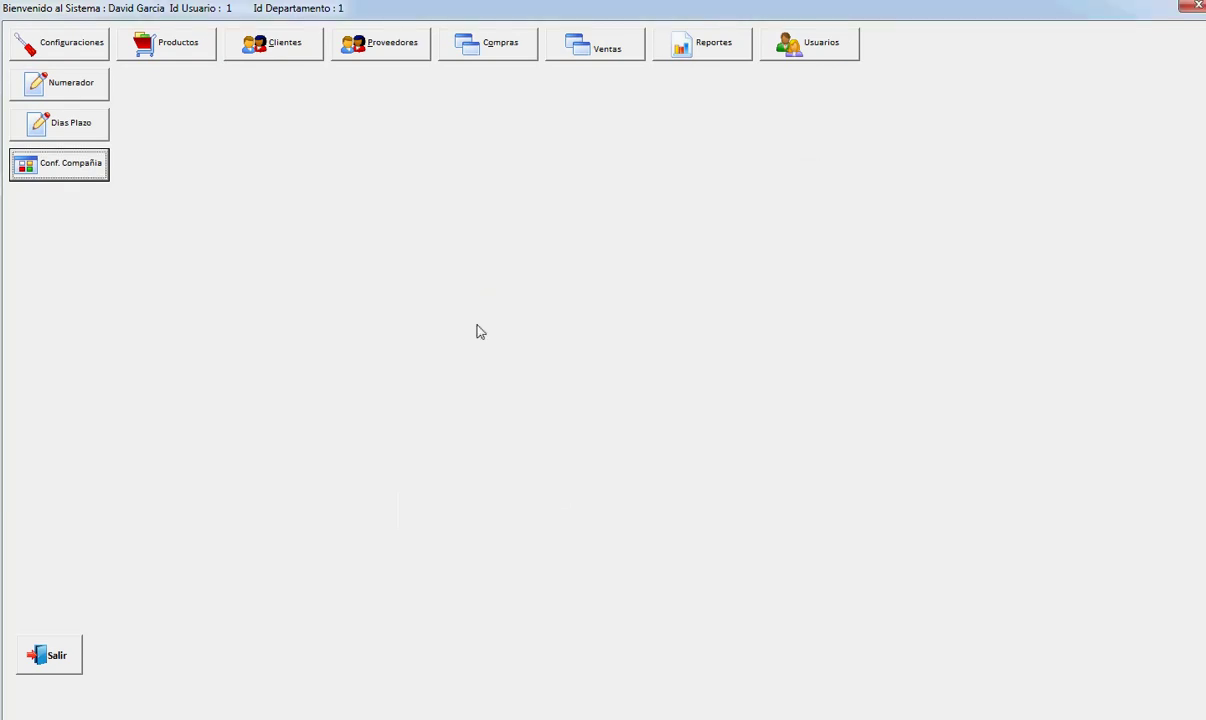
{"action": "left_click", "coordinate": [188, 52]}
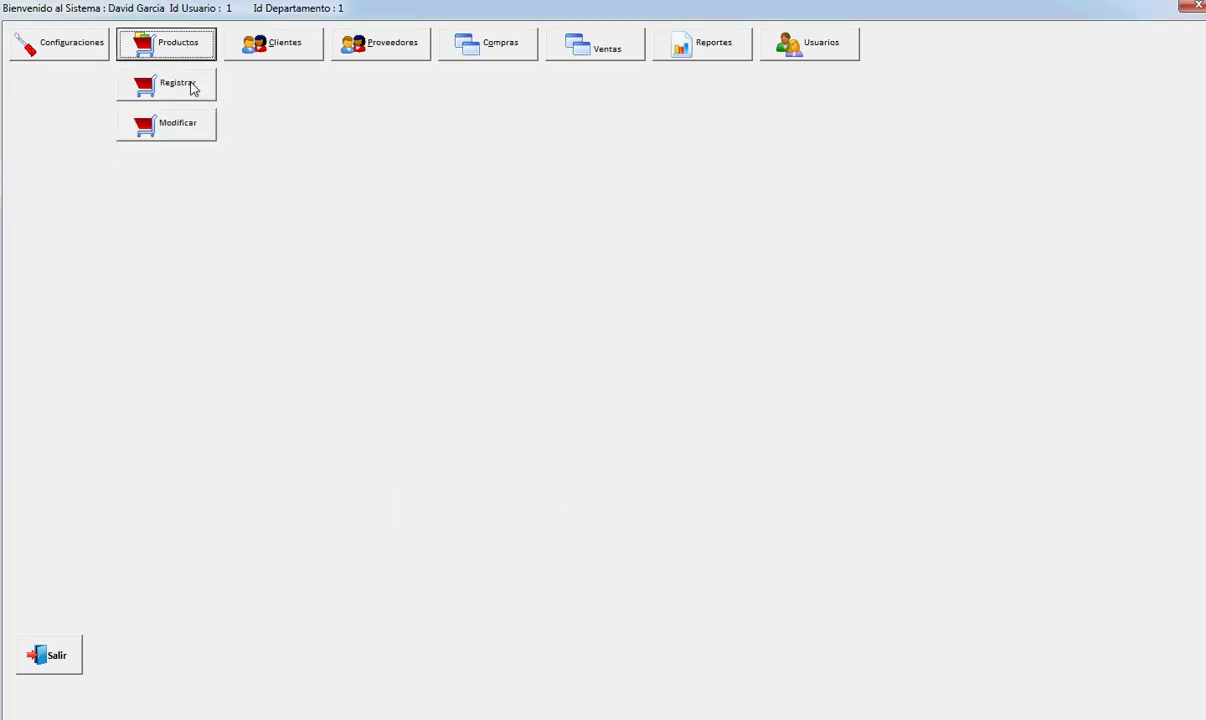
Start a new product record with the detail 'zapatos negros'.
{"action": "left_click", "coordinate": [188, 85]}
{"action": "left_click", "coordinate": [562, 288]}
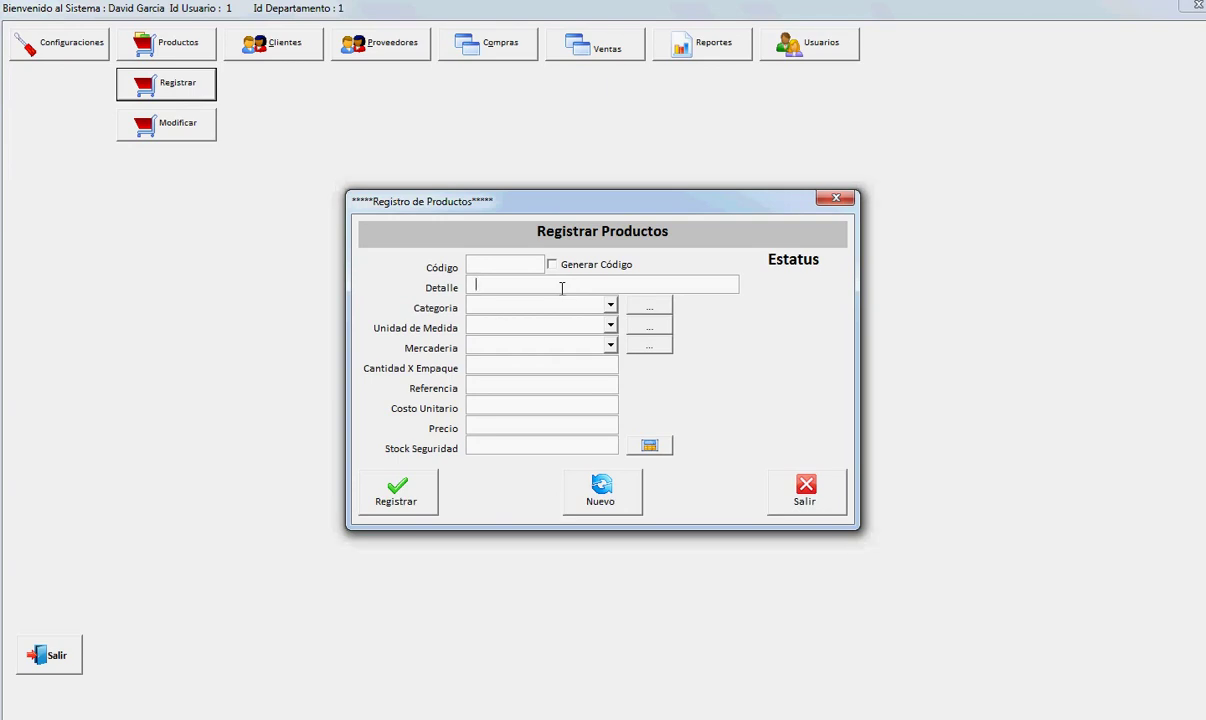
{"action": "type", "text": "zapato"}
{"action": "type", "text": "s "}
{"action": "type", "text": "negros"}
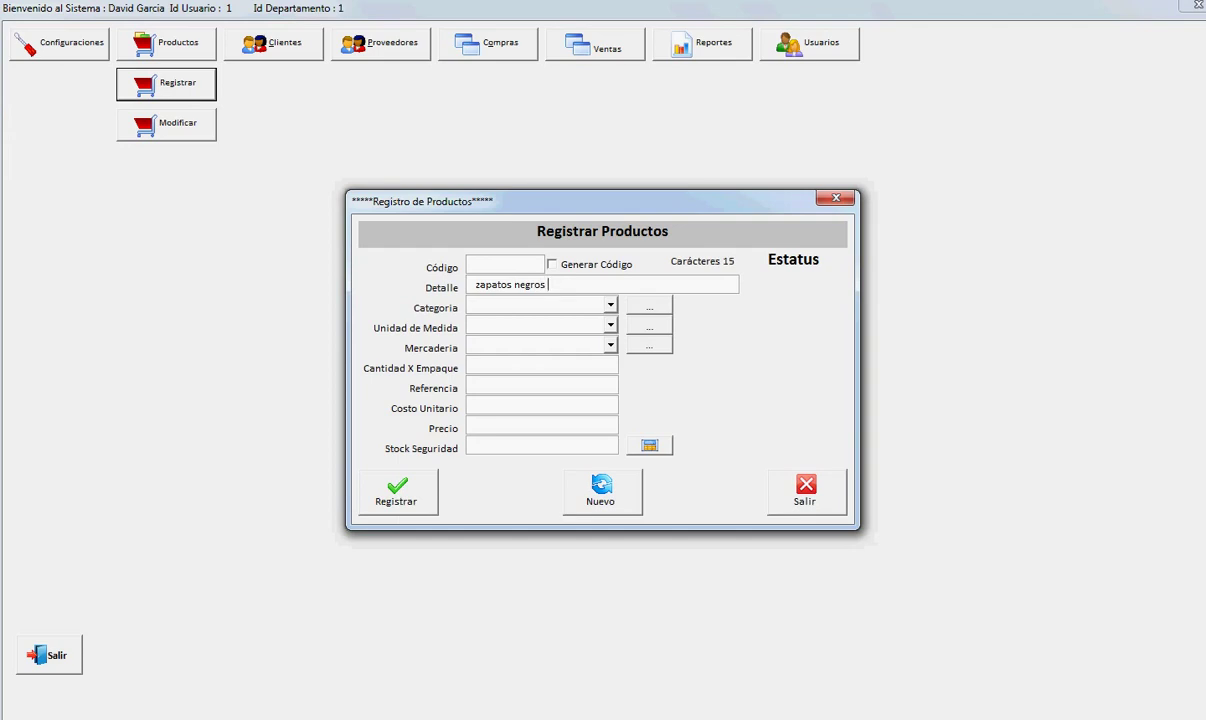
Review the category list and the Registrar Categoria form, closing it without saving.
{"action": "left_click", "coordinate": [606, 305]}
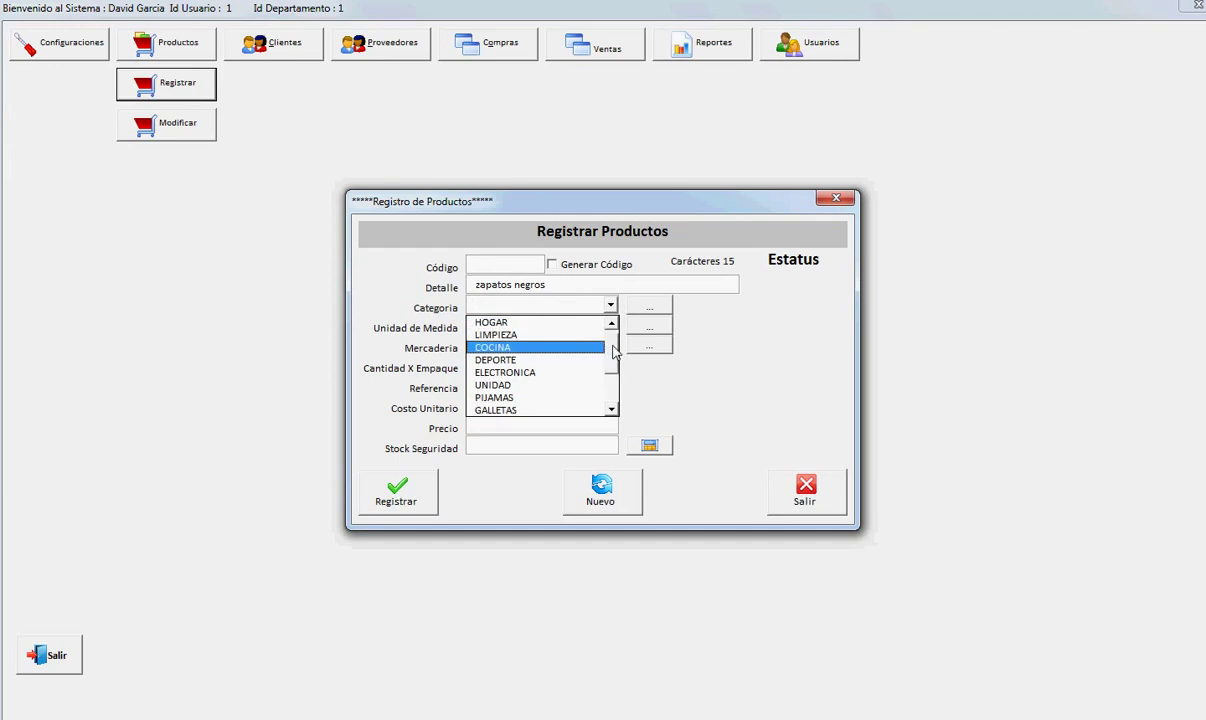
{"action": "scroll", "coordinate": [612, 388], "scroll_direction": "down", "scroll_amount": 1}
{"action": "scroll", "coordinate": [612, 388], "scroll_direction": "down", "scroll_amount": 1}
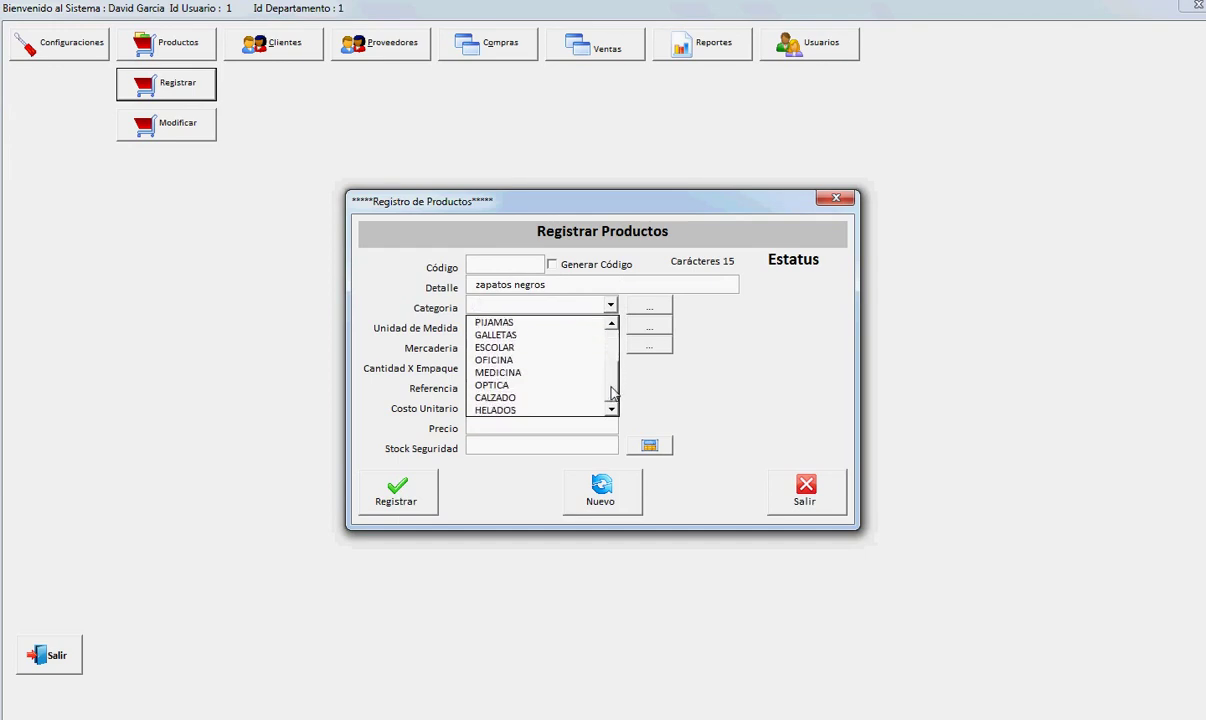
{"action": "left_click", "coordinate": [558, 397]}
{"action": "left_click", "coordinate": [652, 309]}
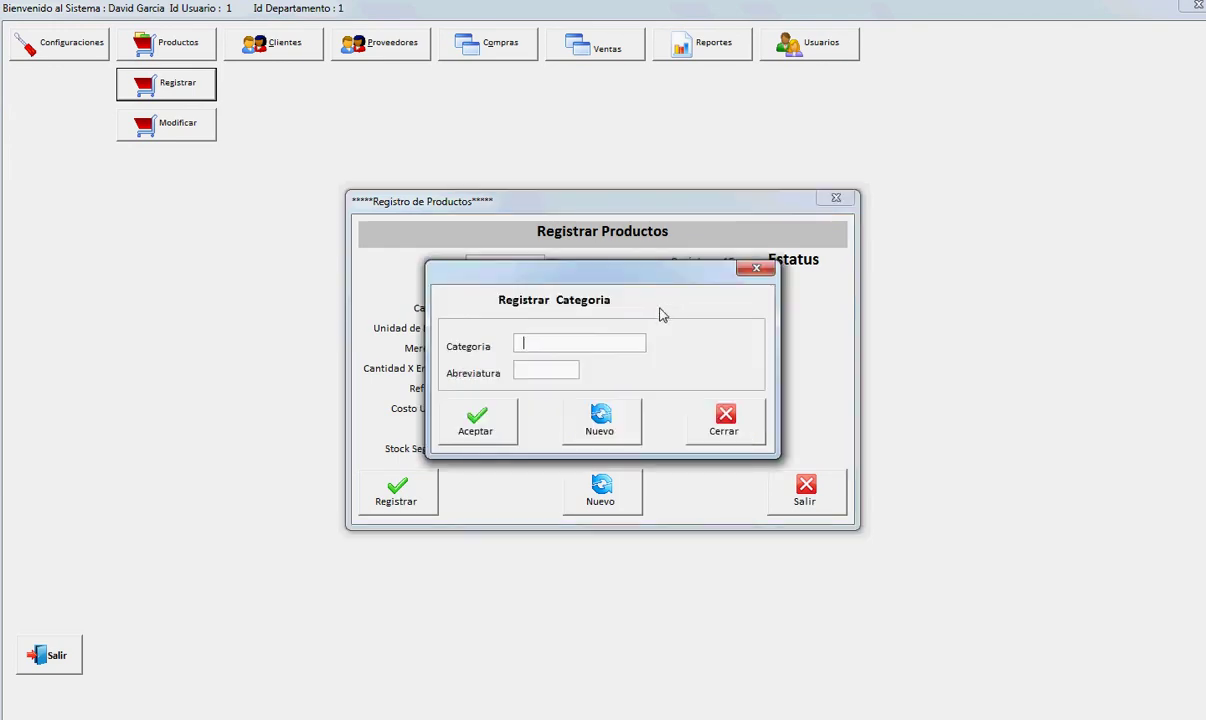
{"action": "left_click", "coordinate": [553, 372]}
{"action": "left_click", "coordinate": [549, 370]}
{"action": "left_click", "coordinate": [709, 428]}
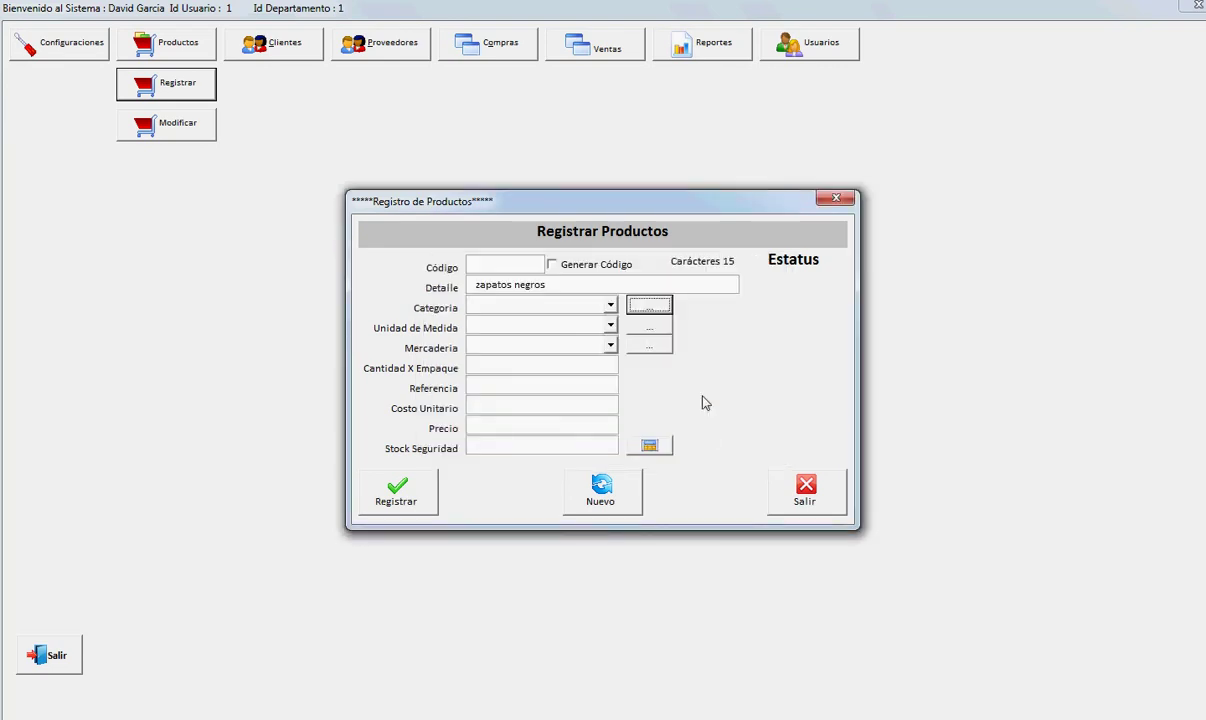
{"action": "left_click", "coordinate": [610, 304]}
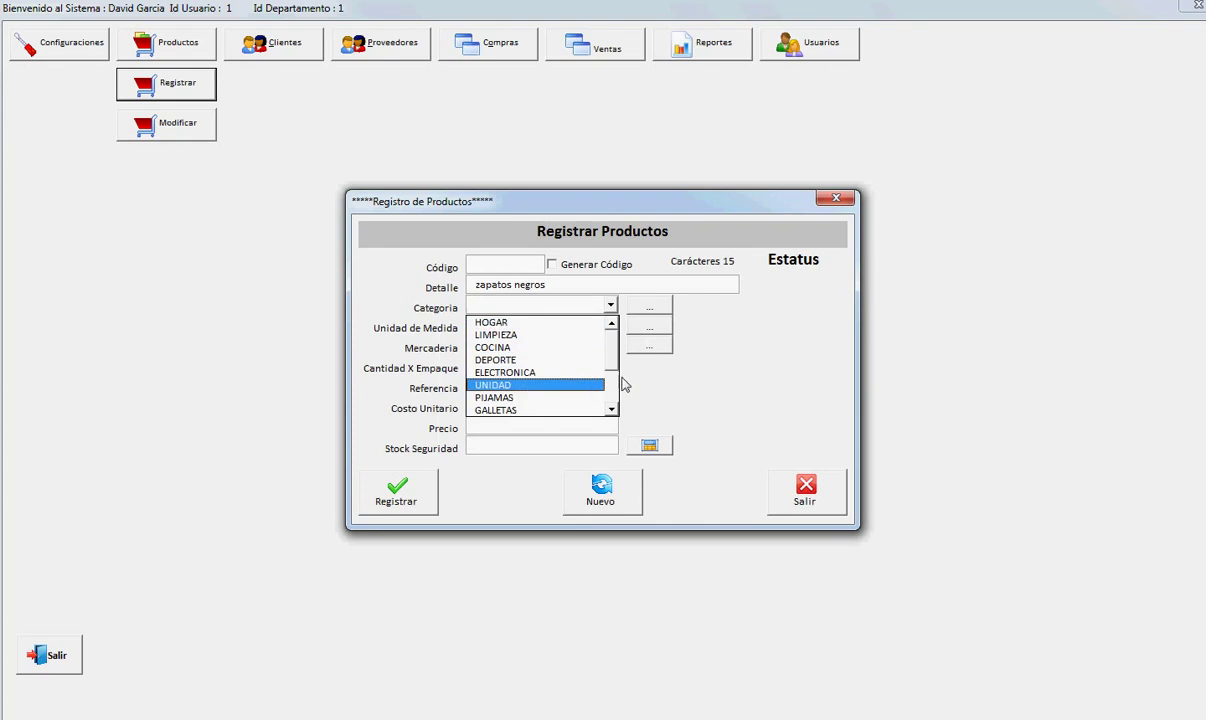
Set category CALZADO, merchandise type PRODUCTO TERMINADO and unit of measure PAQUETE.
{"action": "scroll", "coordinate": [595, 380], "scroll_direction": "down", "scroll_amount": 2}
{"action": "left_click", "coordinate": [541, 398]}
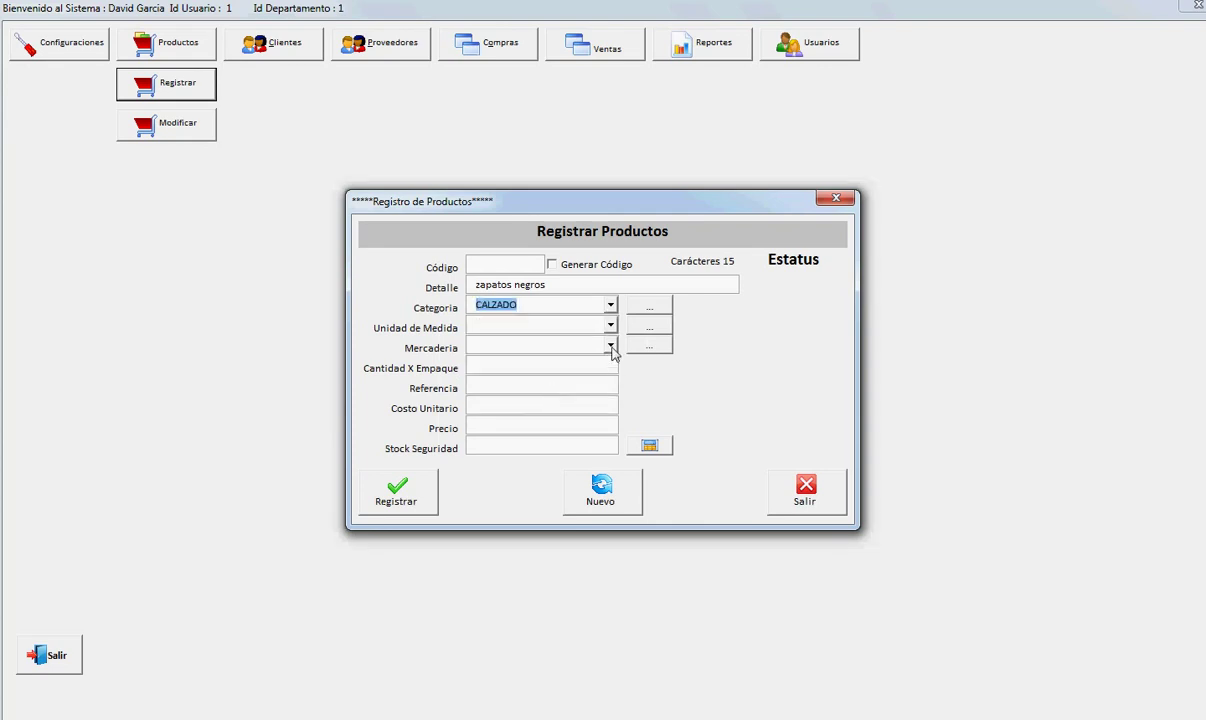
{"action": "left_click", "coordinate": [611, 346]}
{"action": "left_click", "coordinate": [562, 362]}
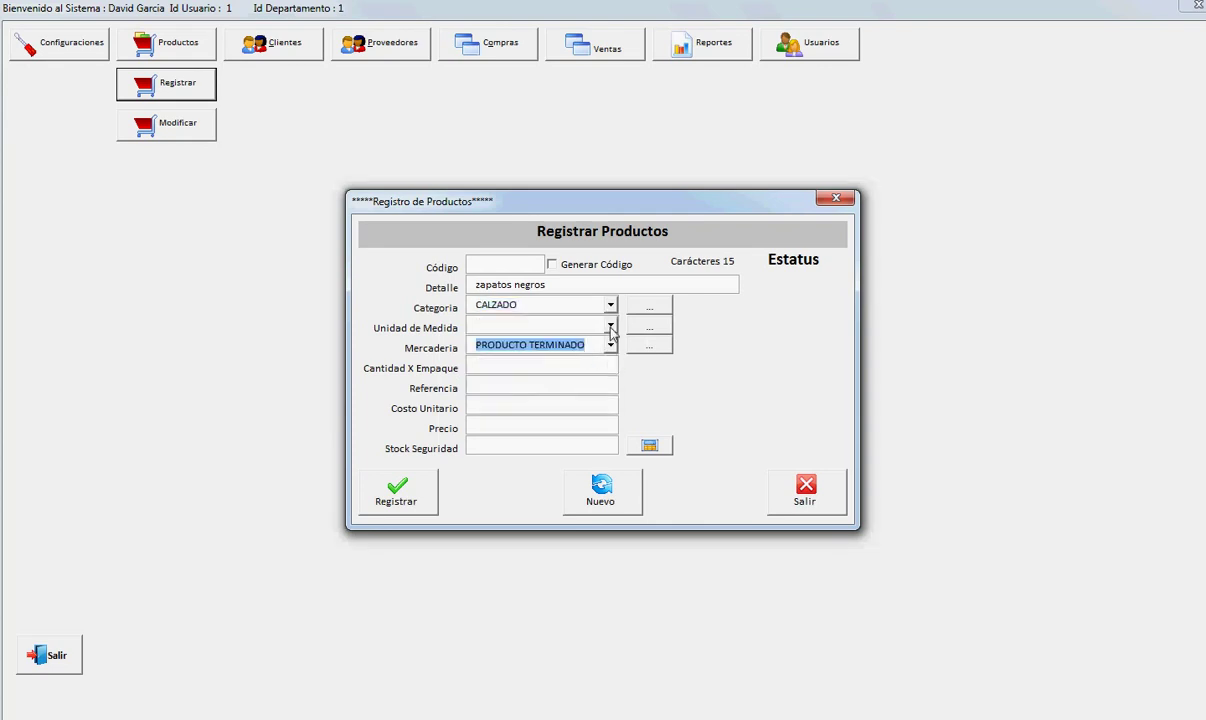
{"action": "left_click", "coordinate": [578, 327]}
{"action": "left_click", "coordinate": [562, 342]}
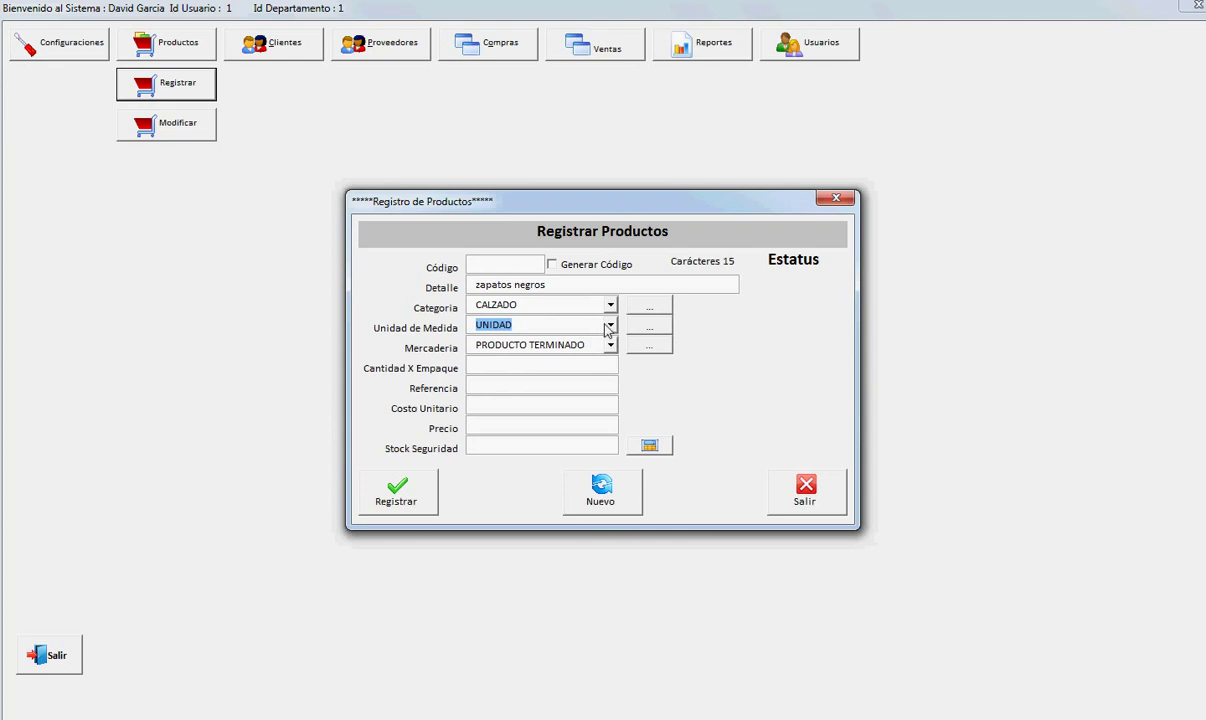
{"action": "left_click", "coordinate": [570, 325]}
{"action": "left_click", "coordinate": [567, 356]}
Fill the package quantity, reference b-6546354 and unit cost 1.200,00.
{"action": "left_click", "coordinate": [522, 367]}
{"action": "type", "text": "1"}
{"action": "left_click", "coordinate": [548, 387]}
{"action": "type", "text": "b-654"}
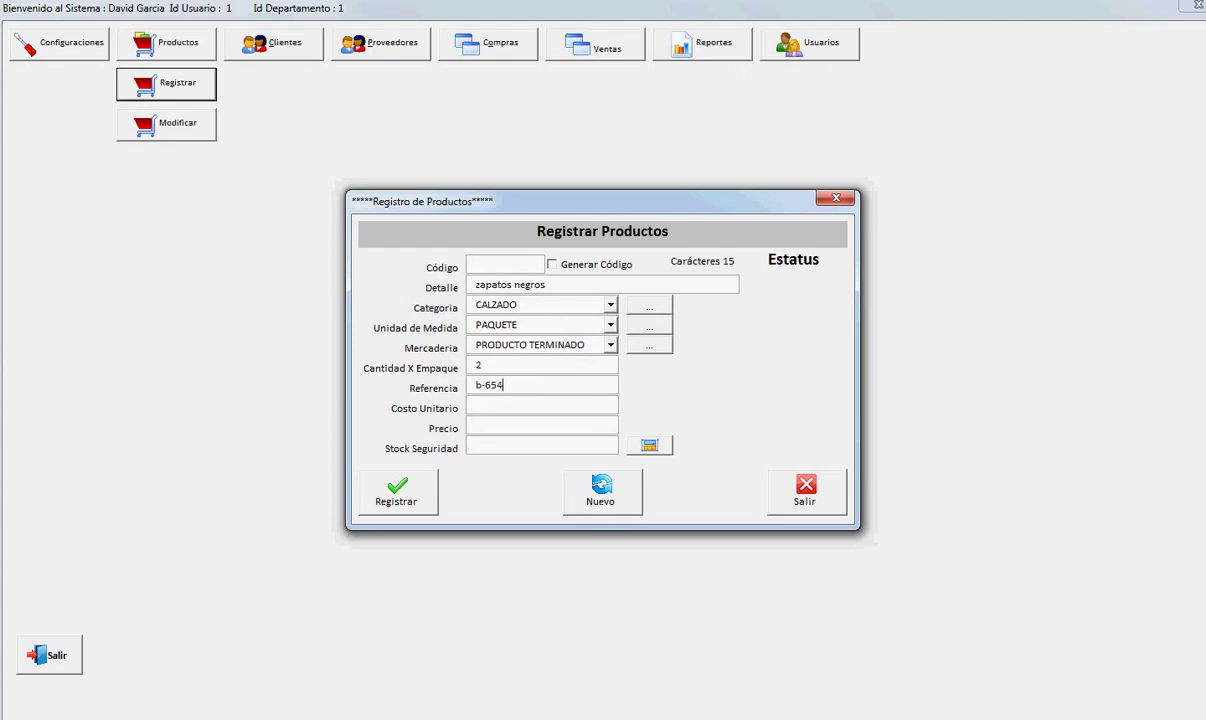
{"action": "type", "text": "6354"}
{"action": "type", "text": "1200"}
{"action": "key", "text": "Tab"}
Calculate 1200+35% and enter price 1.620 and safety stock 50.
{"action": "left_click", "coordinate": [649, 445]}
{"action": "type", "text": "1"}
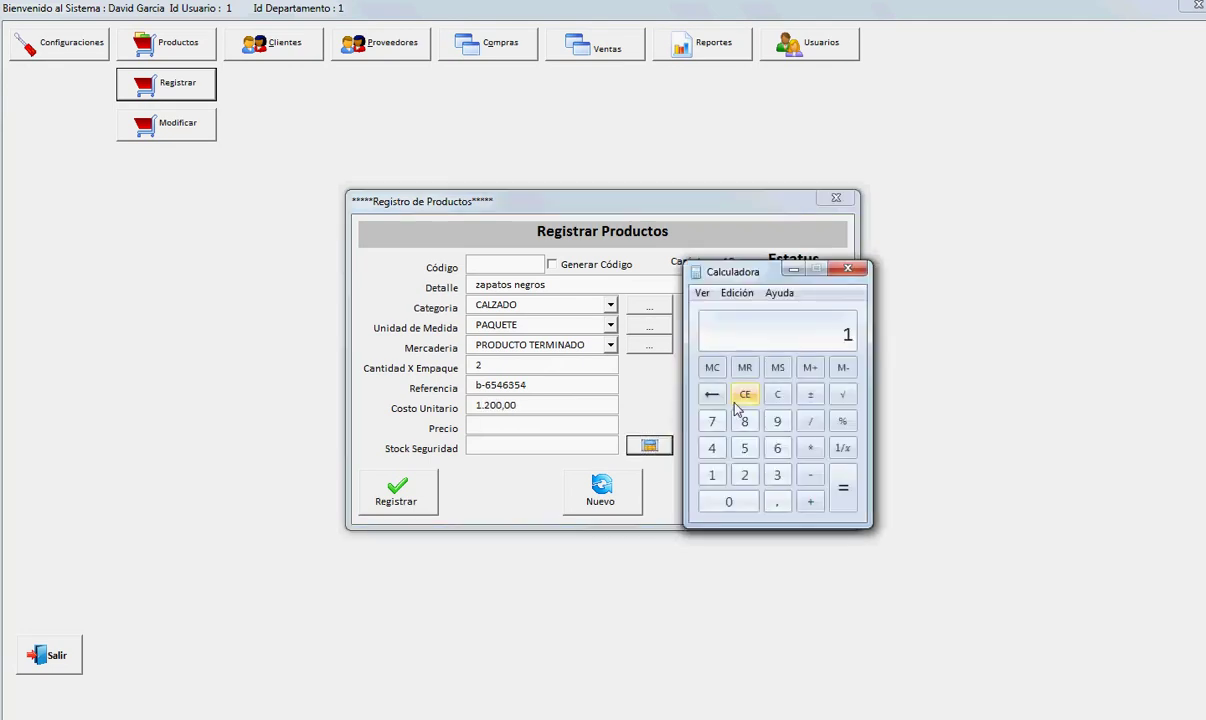
{"action": "type", "text": "200+"}
{"action": "type", "text": "35%"}
{"action": "key", "text": "Return"}
{"action": "left_click", "coordinate": [848, 268]}
{"action": "left_click", "coordinate": [534, 427]}
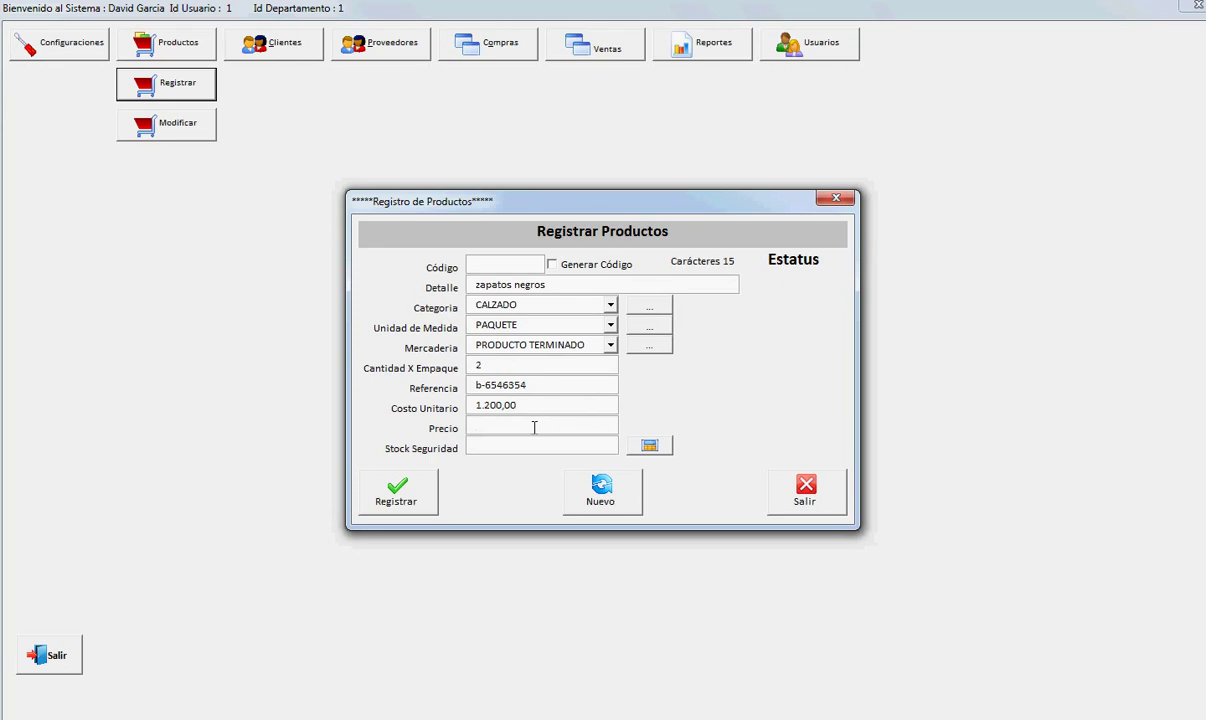
{"action": "type", "text": "1.620"}
{"action": "key", "text": "Tab"}
{"action": "type", "text": "5"}
{"action": "type", "text": "0"}
Generate the product code ZANE, register the product and close the form.
{"action": "left_click", "coordinate": [396, 490]}
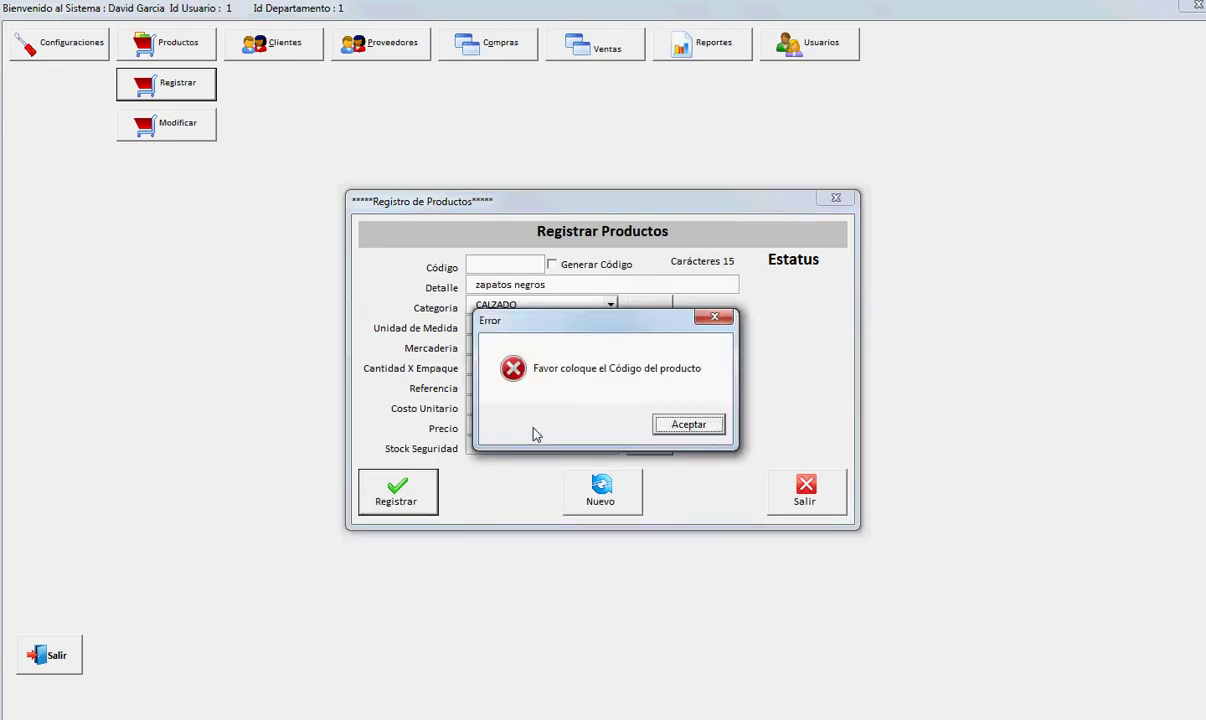
{"action": "left_click", "coordinate": [666, 424]}
{"action": "left_click", "coordinate": [580, 264]}
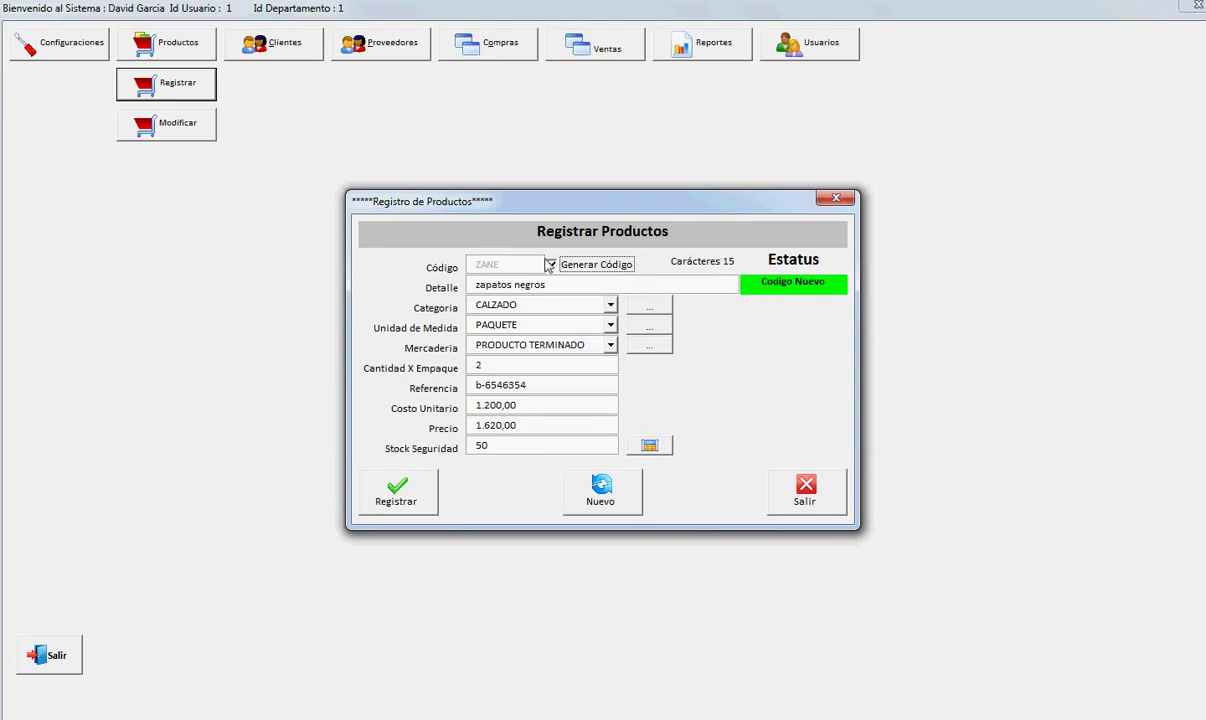
{"action": "left_click", "coordinate": [394, 468]}
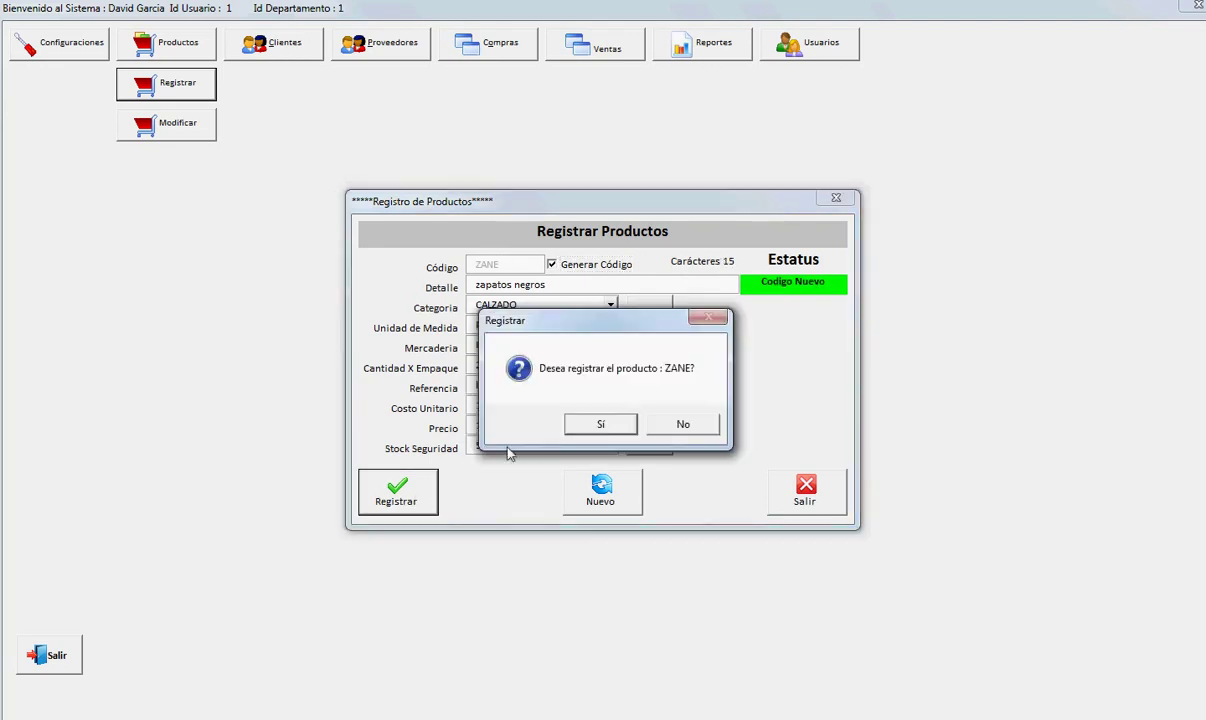
{"action": "left_click", "coordinate": [603, 424]}
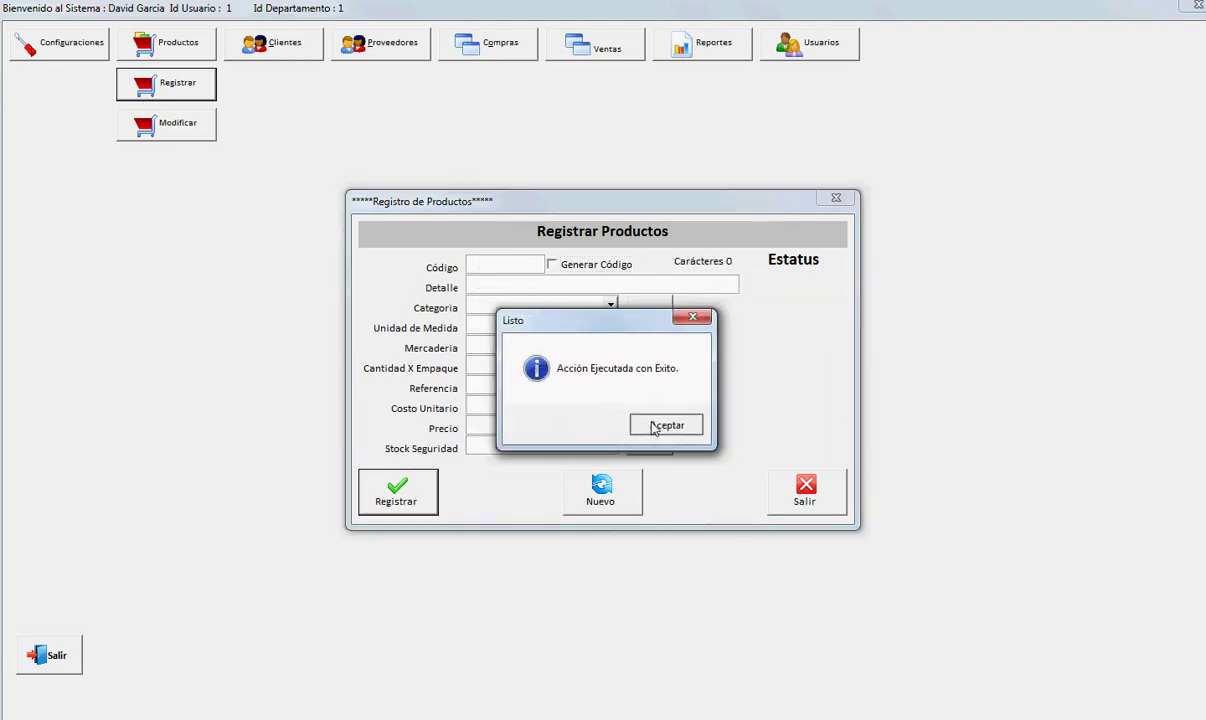
{"action": "left_click", "coordinate": [651, 423]}
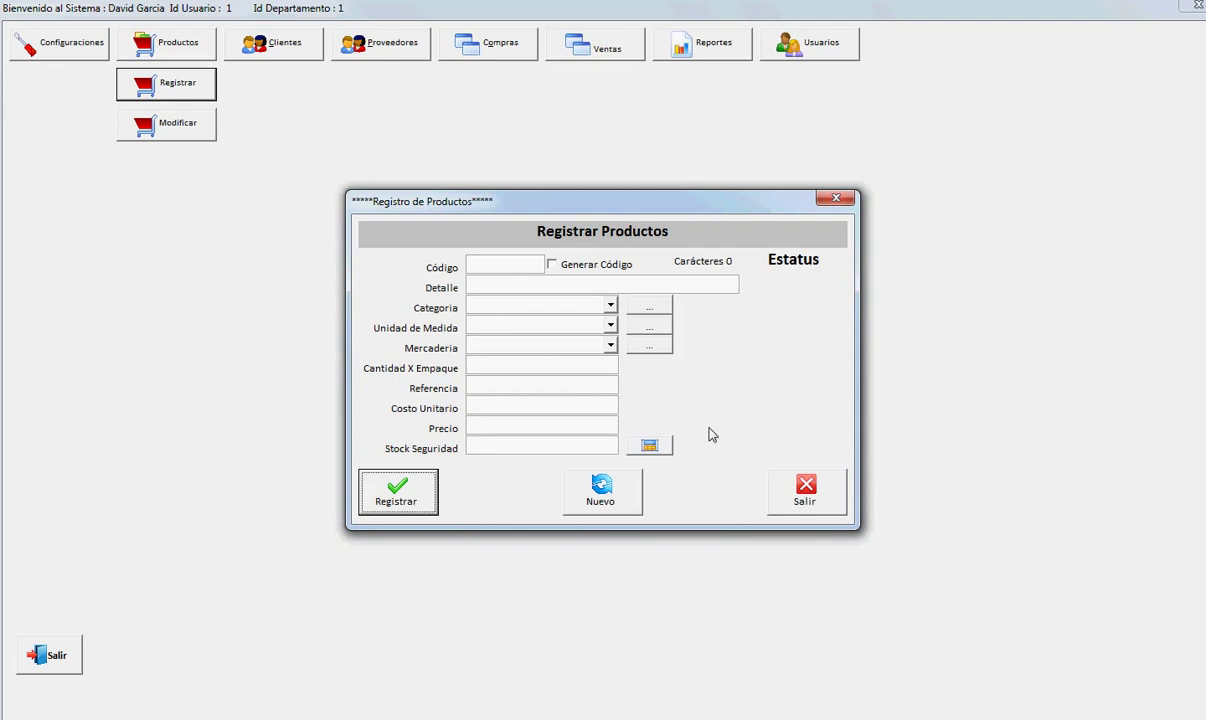
{"action": "left_click", "coordinate": [803, 490]}
{"action": "left_click", "coordinate": [185, 120]}
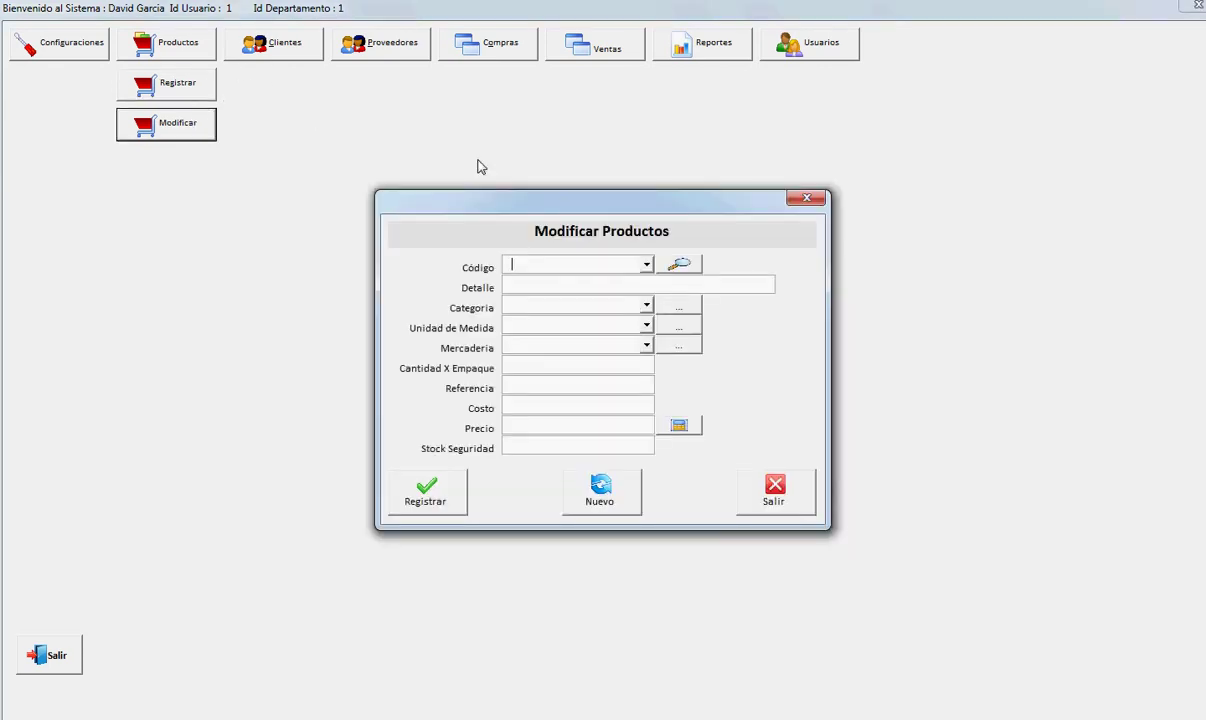
Load product ZANE and save its unit of measure as UNIDAD.
{"action": "left_click", "coordinate": [678, 261]}
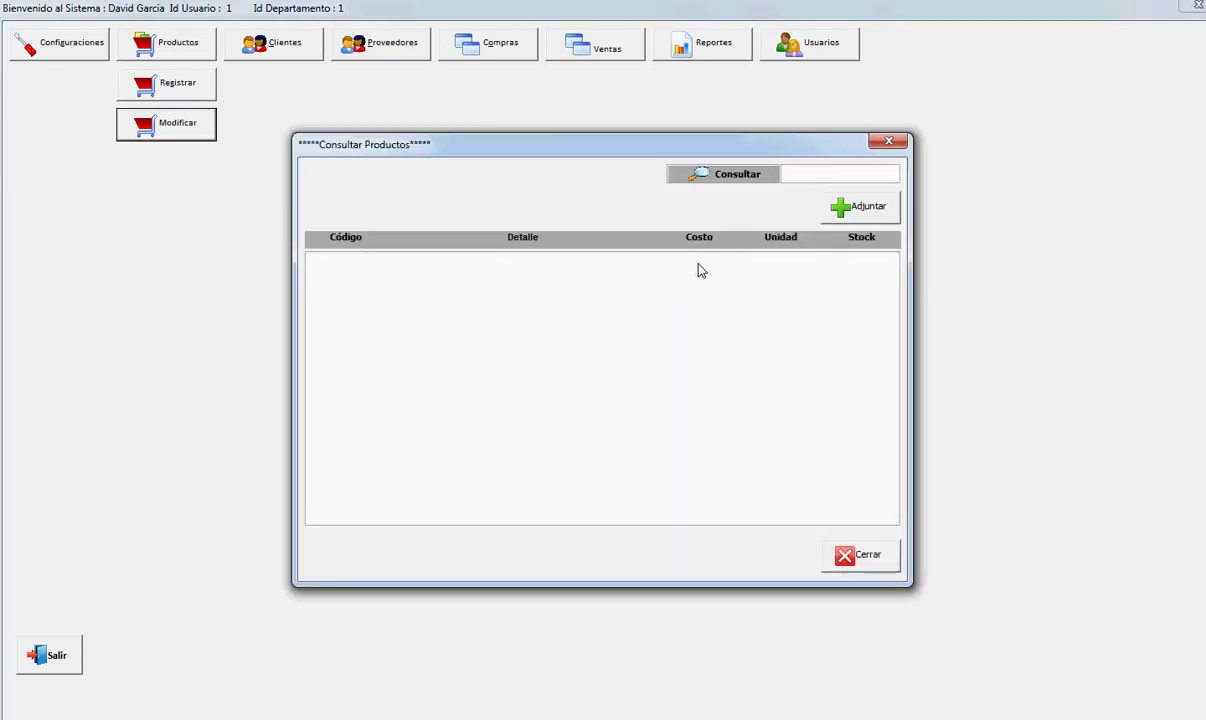
{"action": "type", "text": "z"}
{"action": "left_click", "coordinate": [466, 281]}
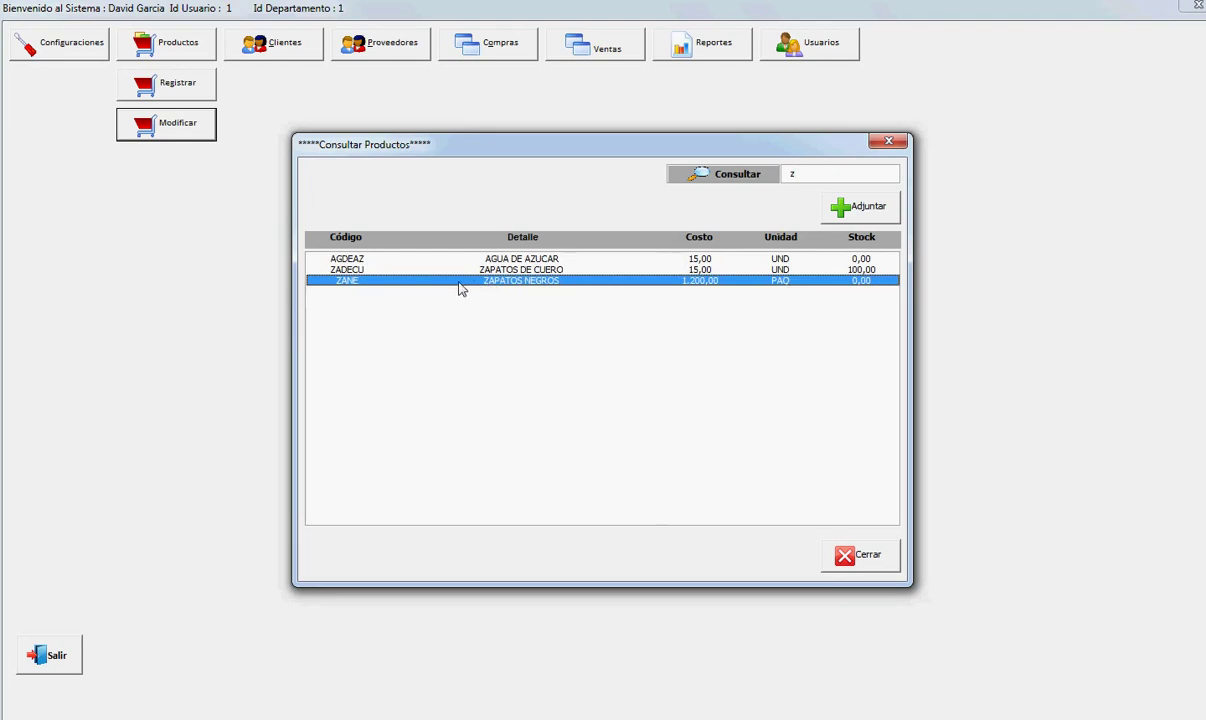
{"action": "left_click", "coordinate": [825, 205]}
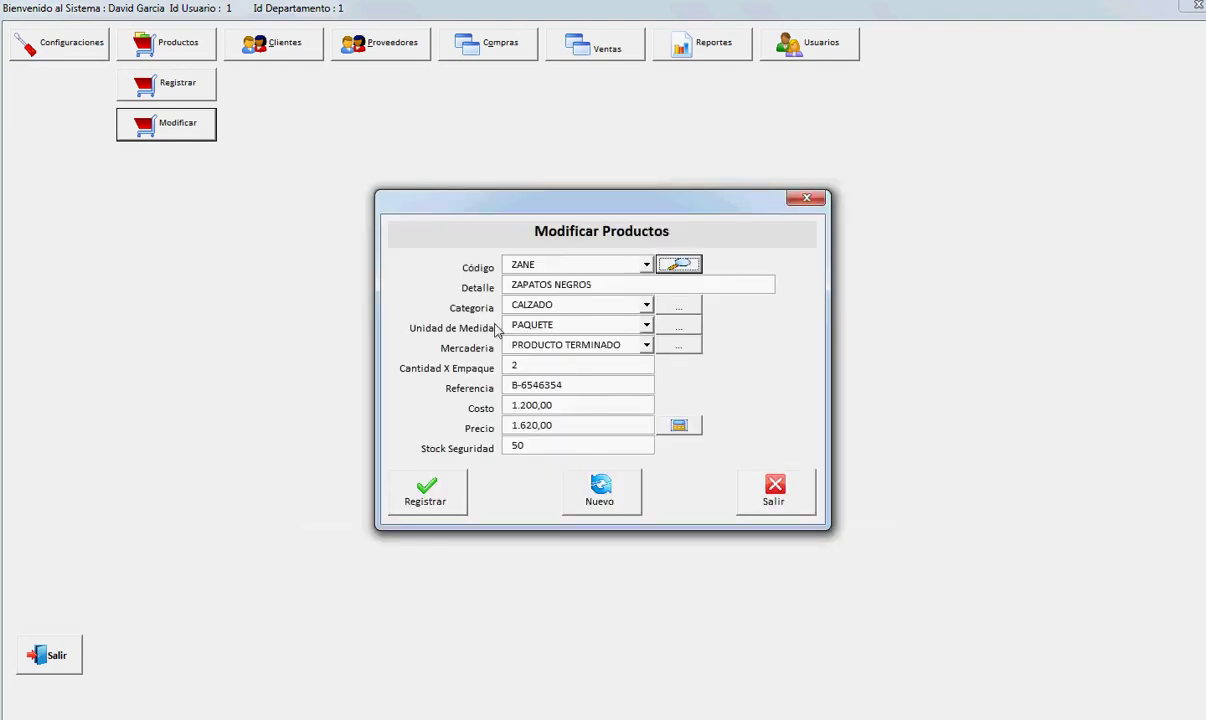
{"action": "left_click", "coordinate": [607, 323]}
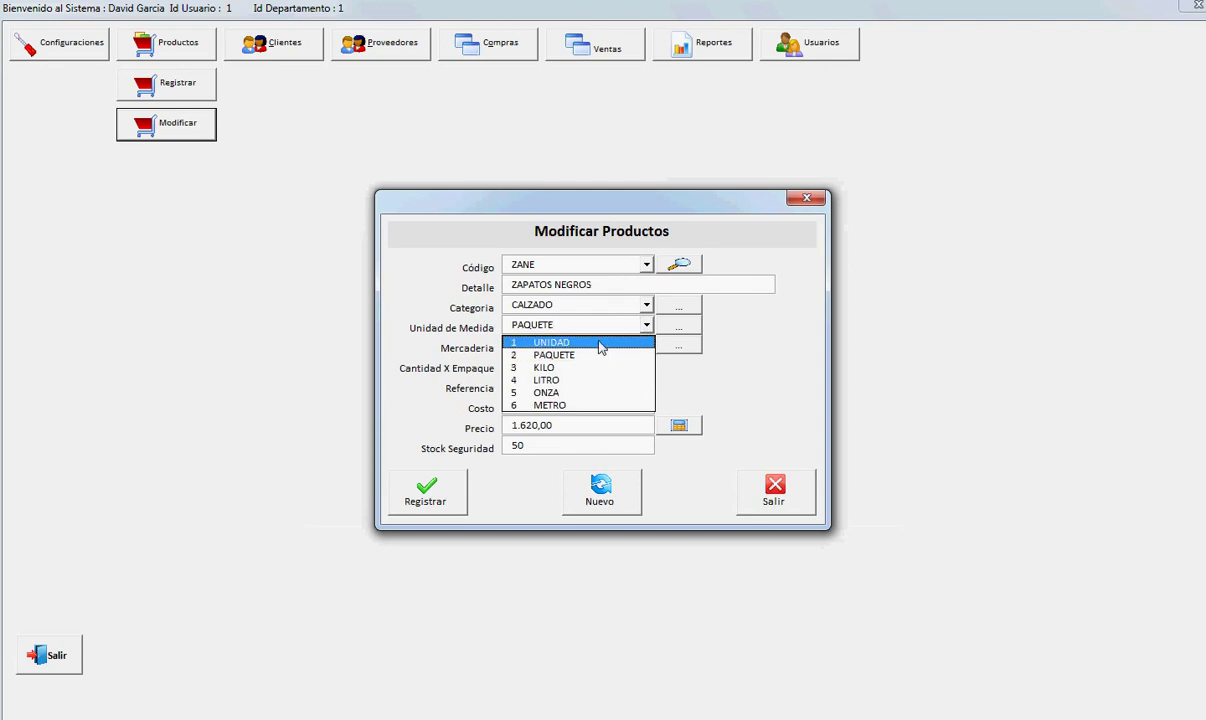
{"action": "left_click", "coordinate": [600, 343]}
{"action": "left_click", "coordinate": [422, 467]}
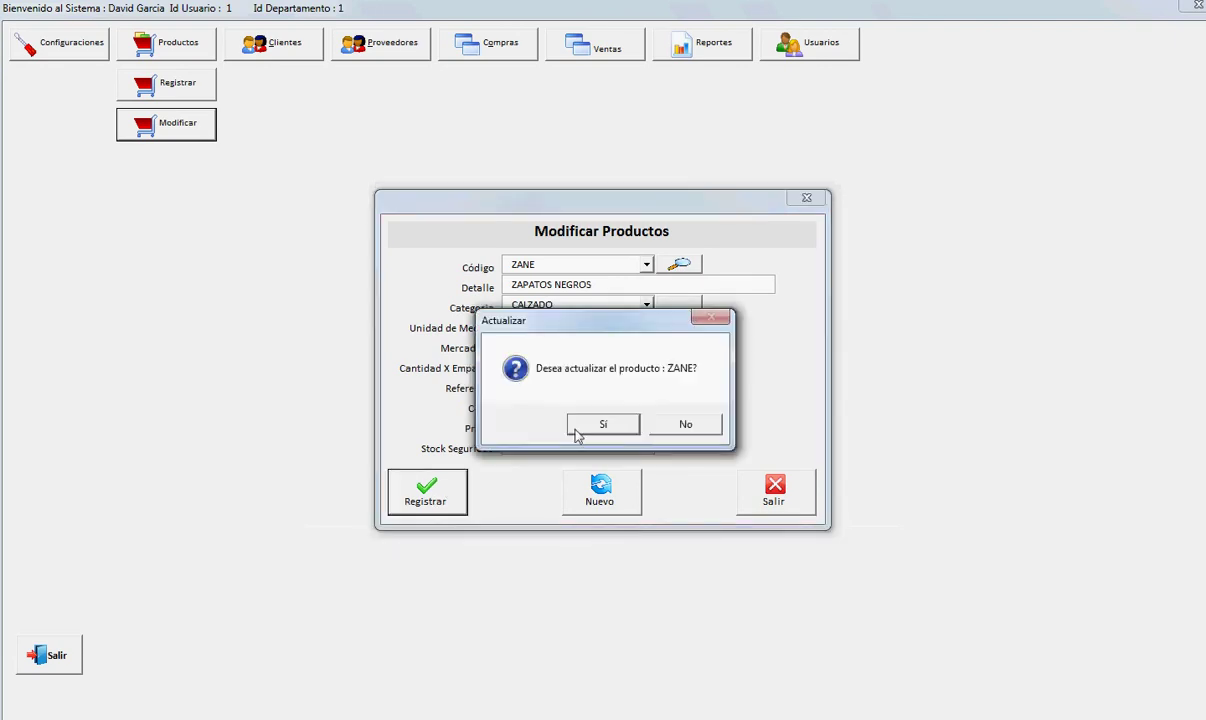
{"action": "left_click", "coordinate": [600, 424]}
{"action": "left_click", "coordinate": [655, 420]}
Reload ZANE, save its unit of measure back as PAQUETE, and close the form.
{"action": "left_click", "coordinate": [675, 264]}
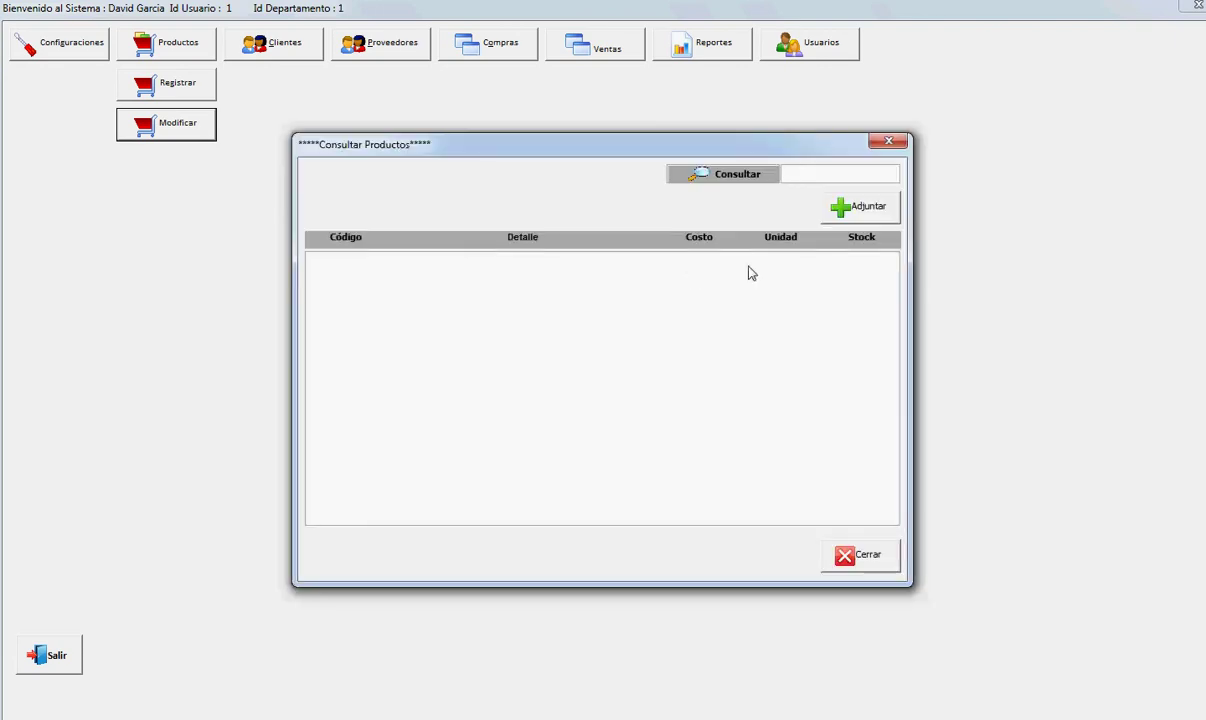
{"action": "left_click_drag", "start_coordinate": [522, 332], "coordinate": [508, 401]}
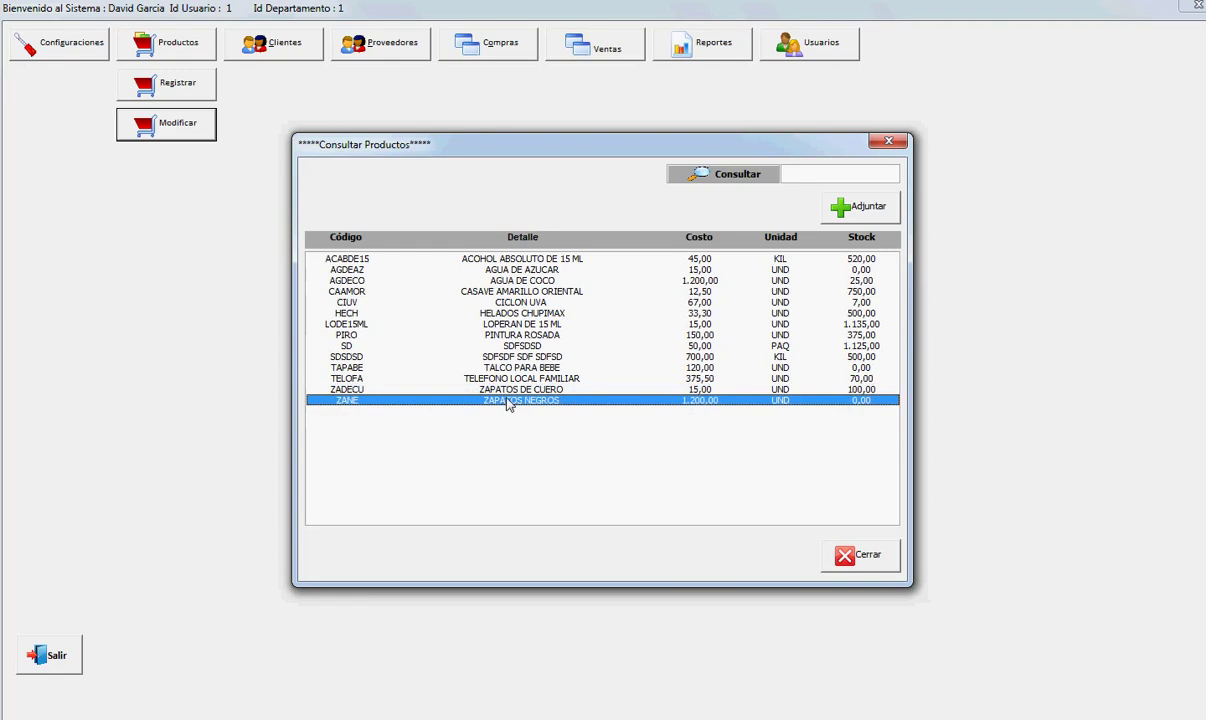
{"action": "left_click", "coordinate": [811, 174]}
{"action": "type", "text": "z"}
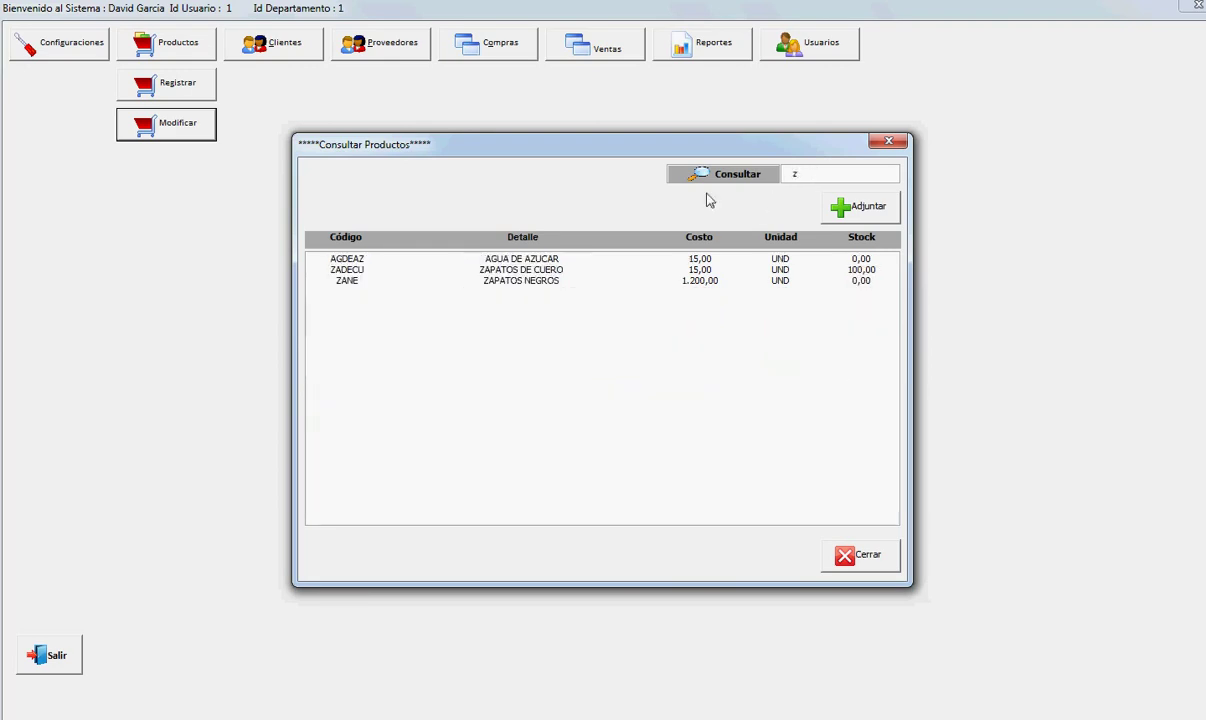
{"action": "left_click", "coordinate": [563, 283]}
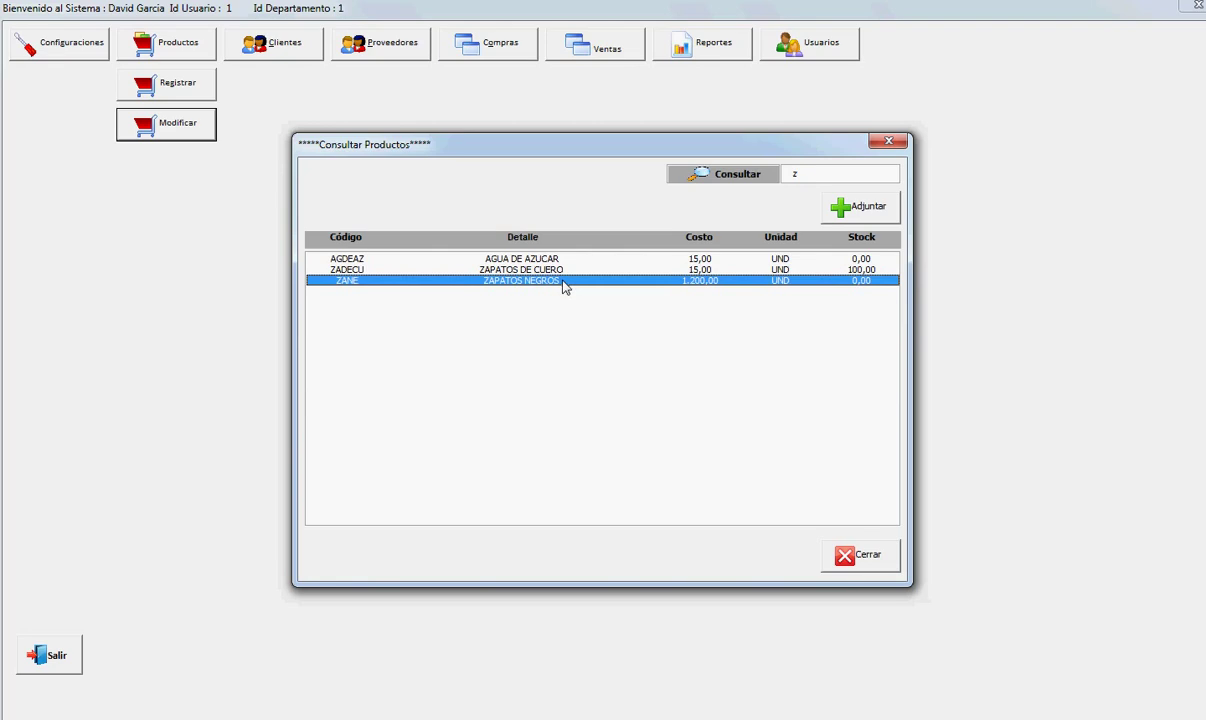
{"action": "double_click", "coordinate": [563, 283]}
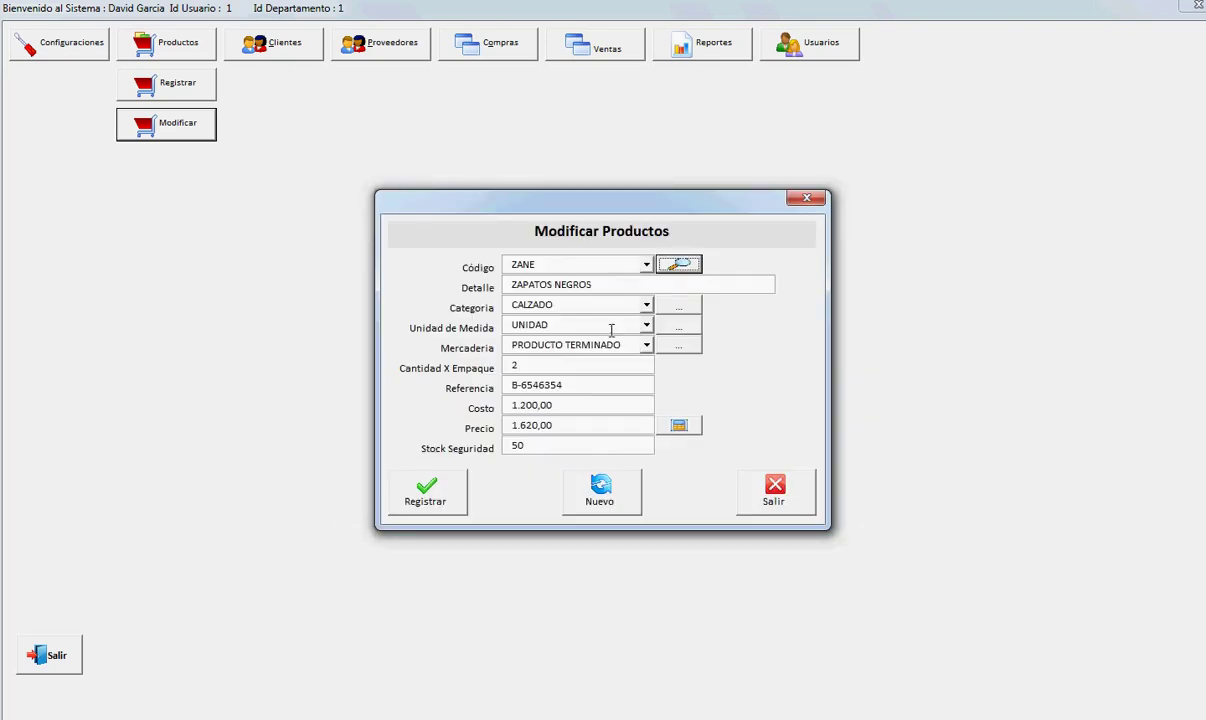
{"action": "left_click", "coordinate": [647, 325]}
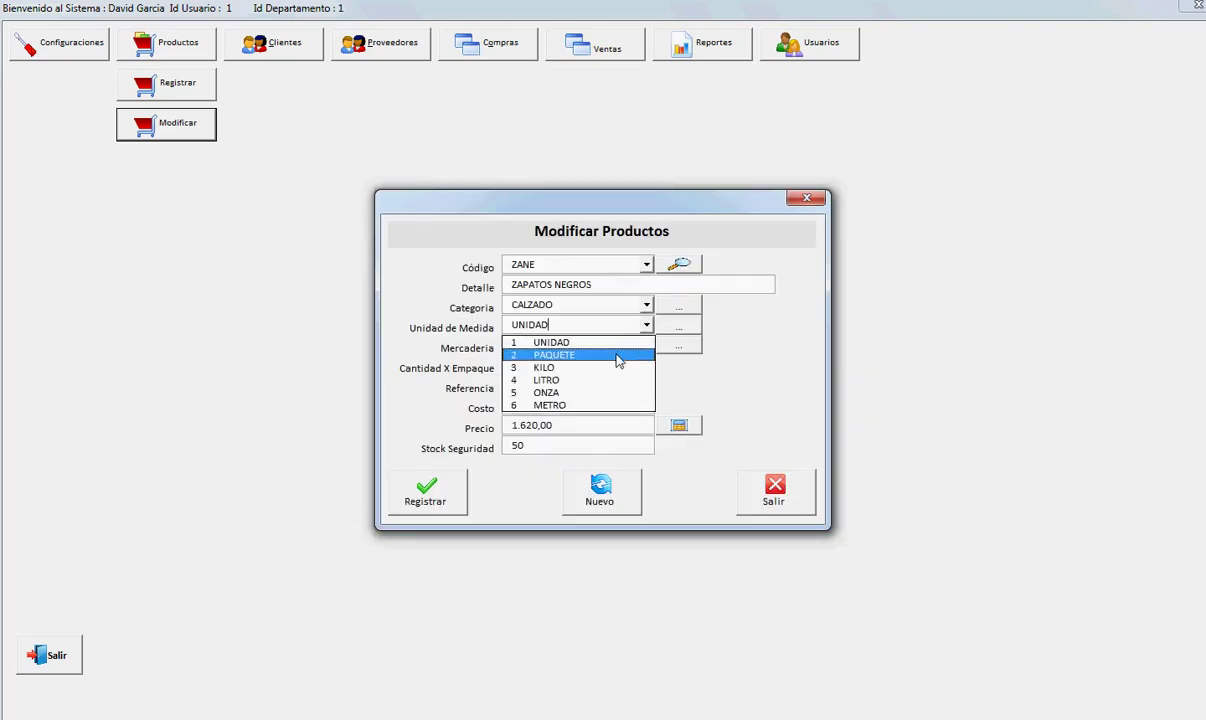
{"action": "left_click", "coordinate": [617, 355]}
{"action": "left_click", "coordinate": [450, 482]}
{"action": "left_click", "coordinate": [614, 423]}
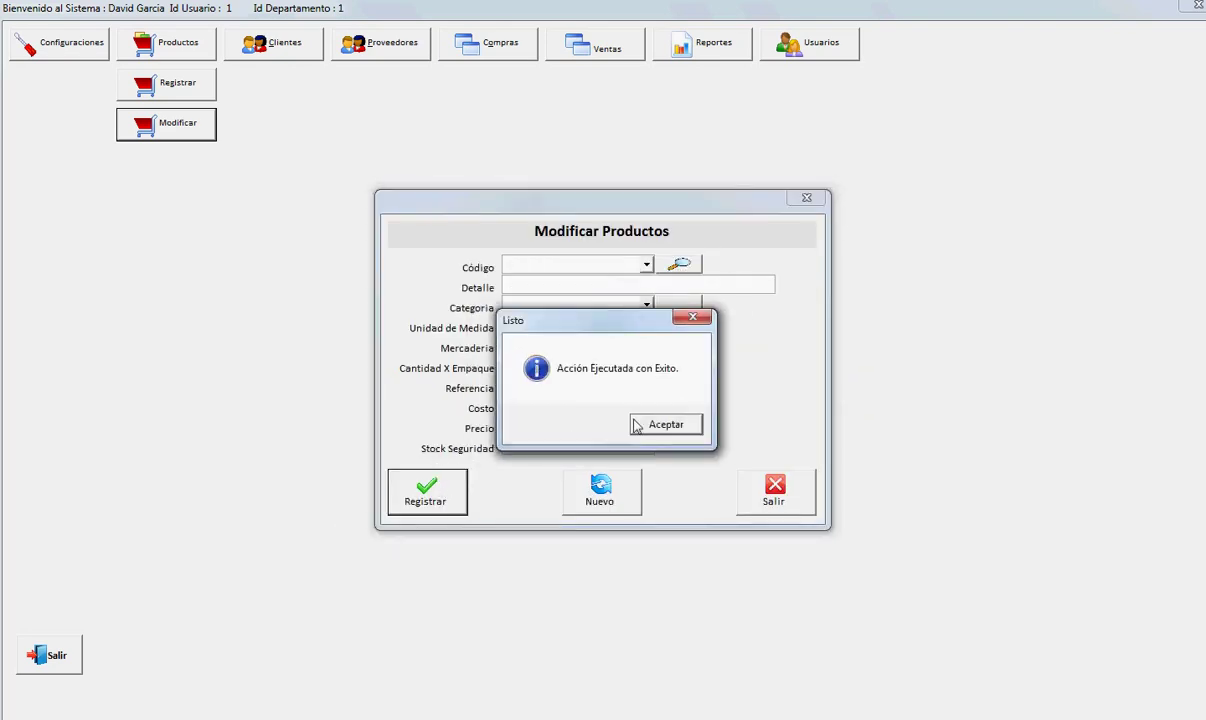
{"action": "left_click", "coordinate": [640, 424]}
{"action": "left_click", "coordinate": [774, 490]}
Start a new client registration with client type NATURAL and document type C.I.
{"action": "left_click", "coordinate": [275, 45]}
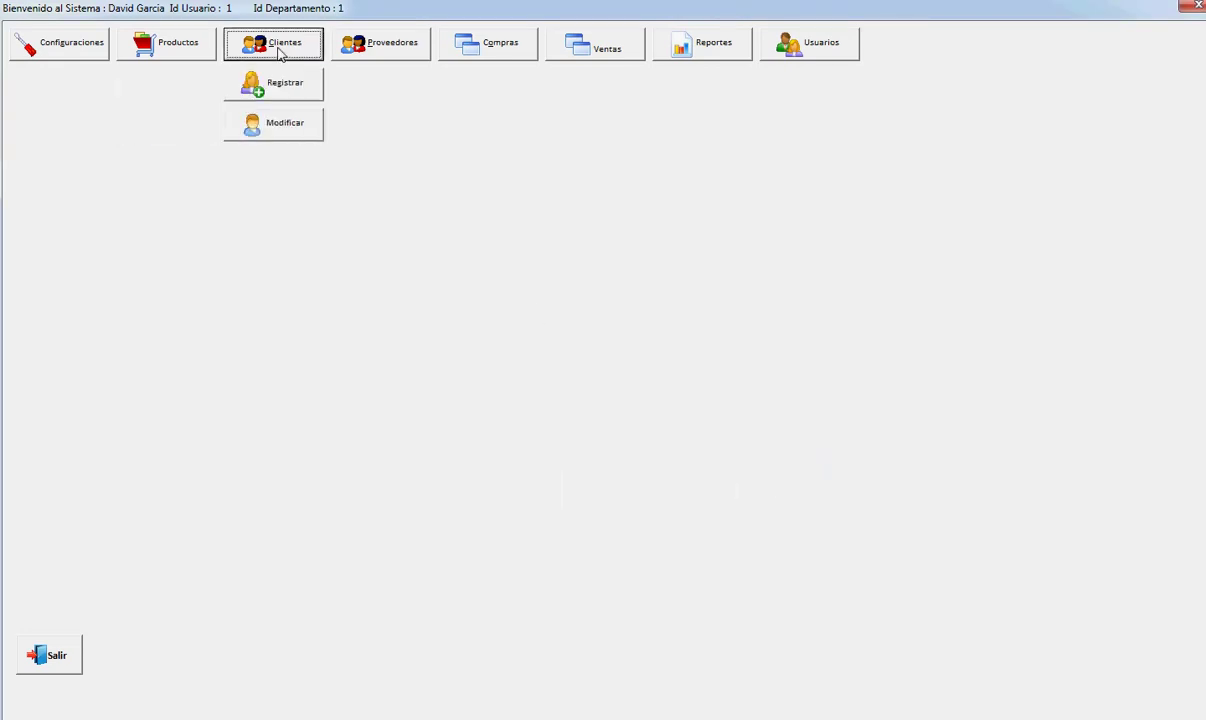
{"action": "left_click", "coordinate": [303, 89]}
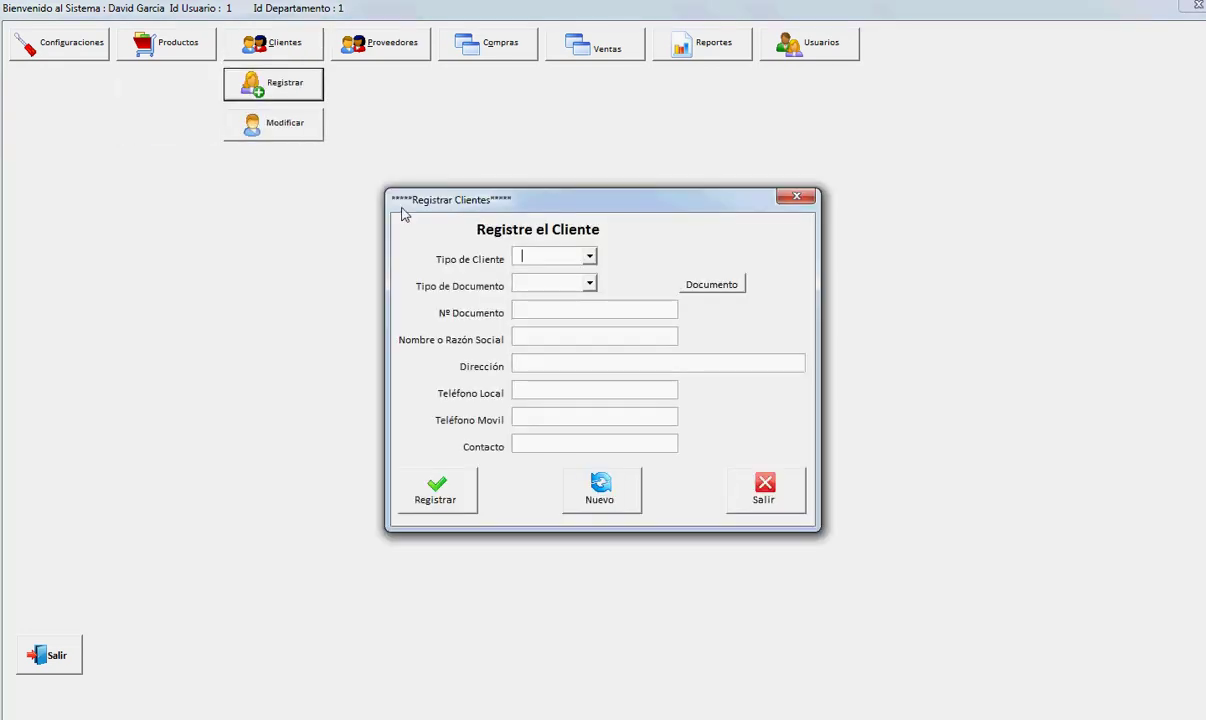
{"action": "left_click", "coordinate": [589, 256]}
{"action": "left_click", "coordinate": [566, 271]}
{"action": "left_click", "coordinate": [575, 283]}
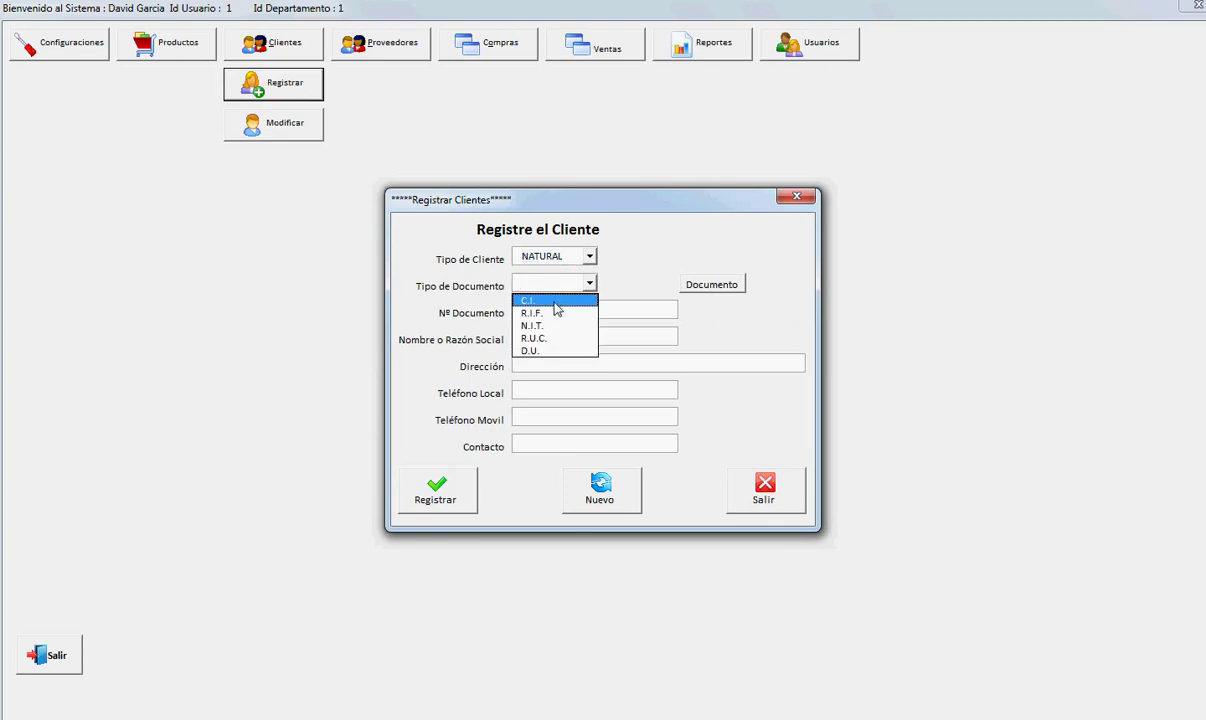
{"action": "left_click", "coordinate": [554, 300]}
Enter the client's document number, name, address and phones, and register the client.
{"action": "left_click", "coordinate": [554, 308]}
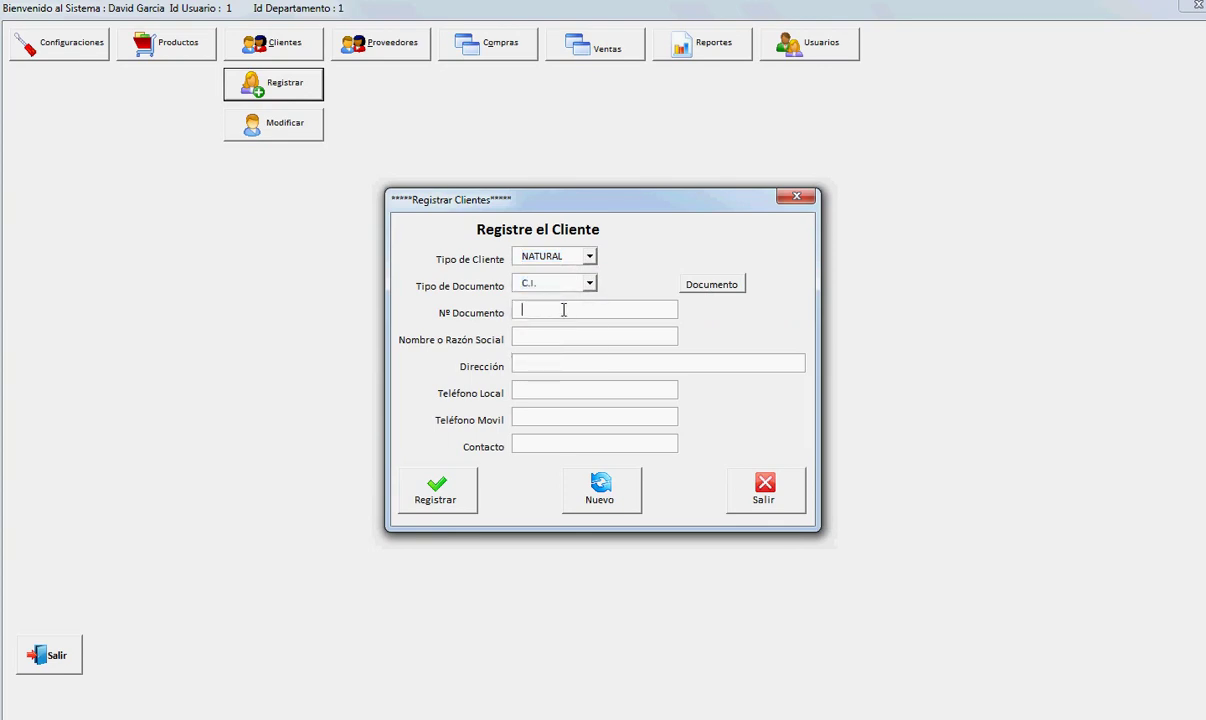
{"action": "type", "text": "15555555"}
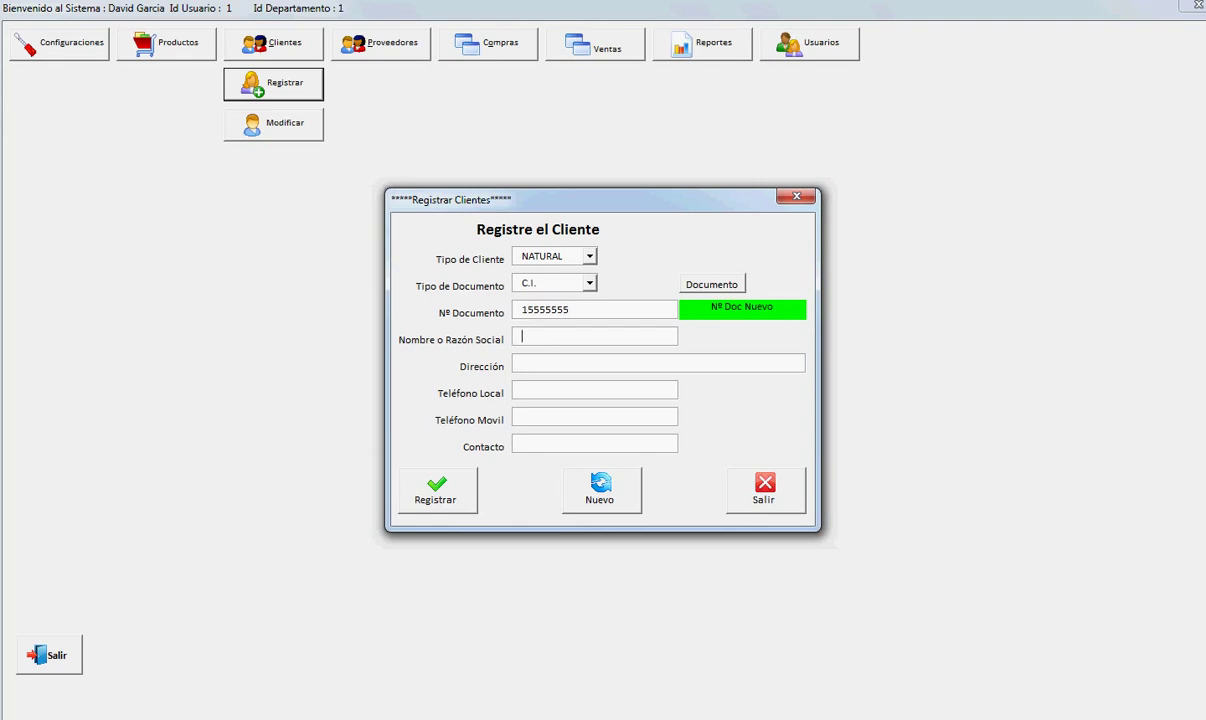
{"action": "type", "text": "fulano"}
{"action": "key", "text": "Tab"}
{"action": "type", "text": "la dolorita"}
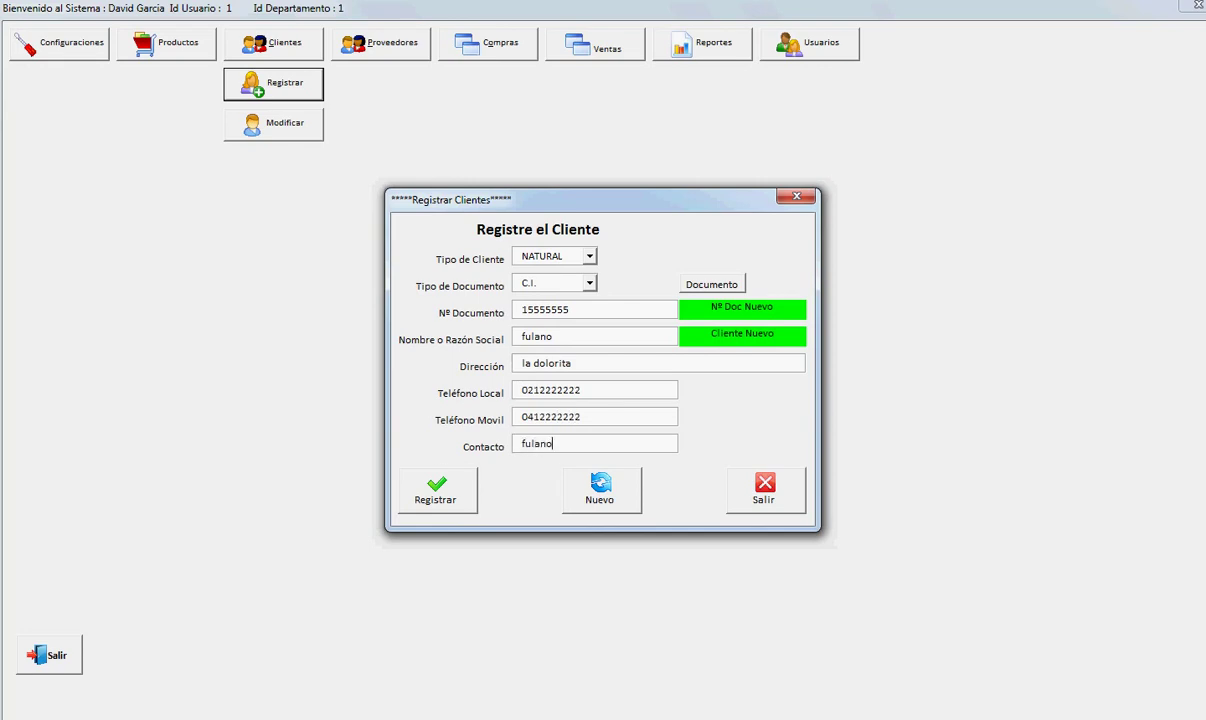
{"action": "left_click", "coordinate": [437, 490]}
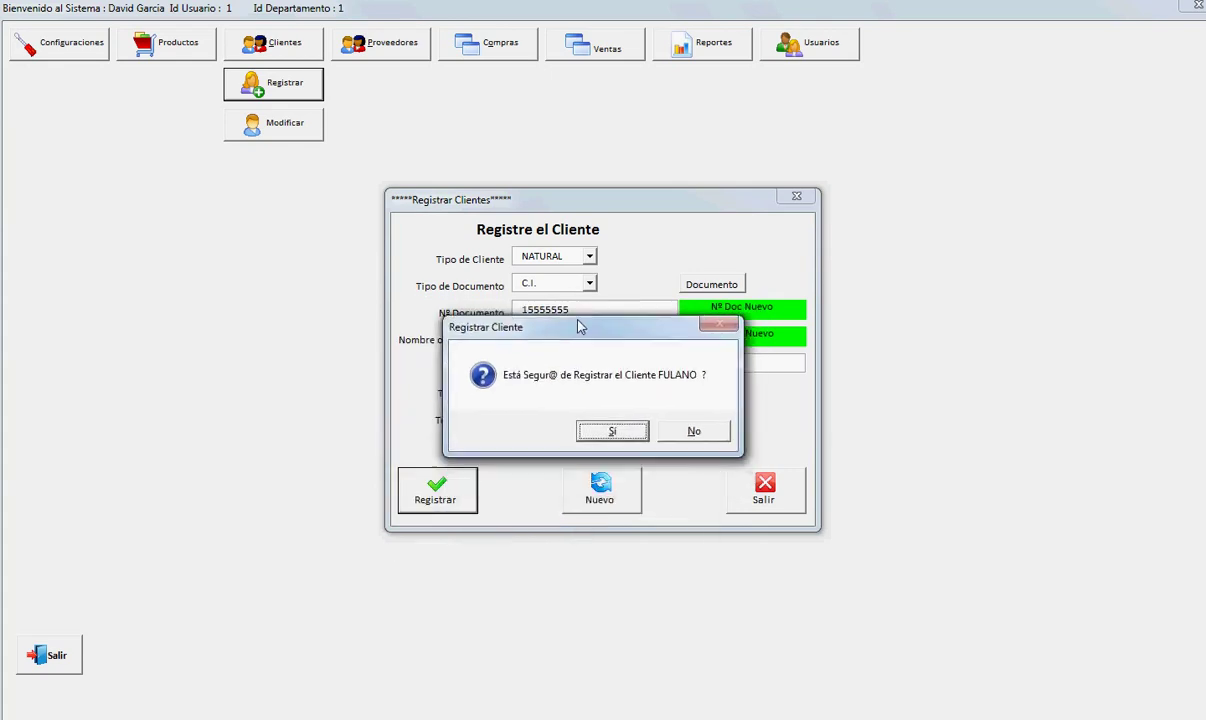
{"action": "left_click_drag", "start_coordinate": [590, 318], "coordinate": [587, 303]}
{"action": "left_click", "coordinate": [620, 406]}
{"action": "left_click", "coordinate": [659, 414]}
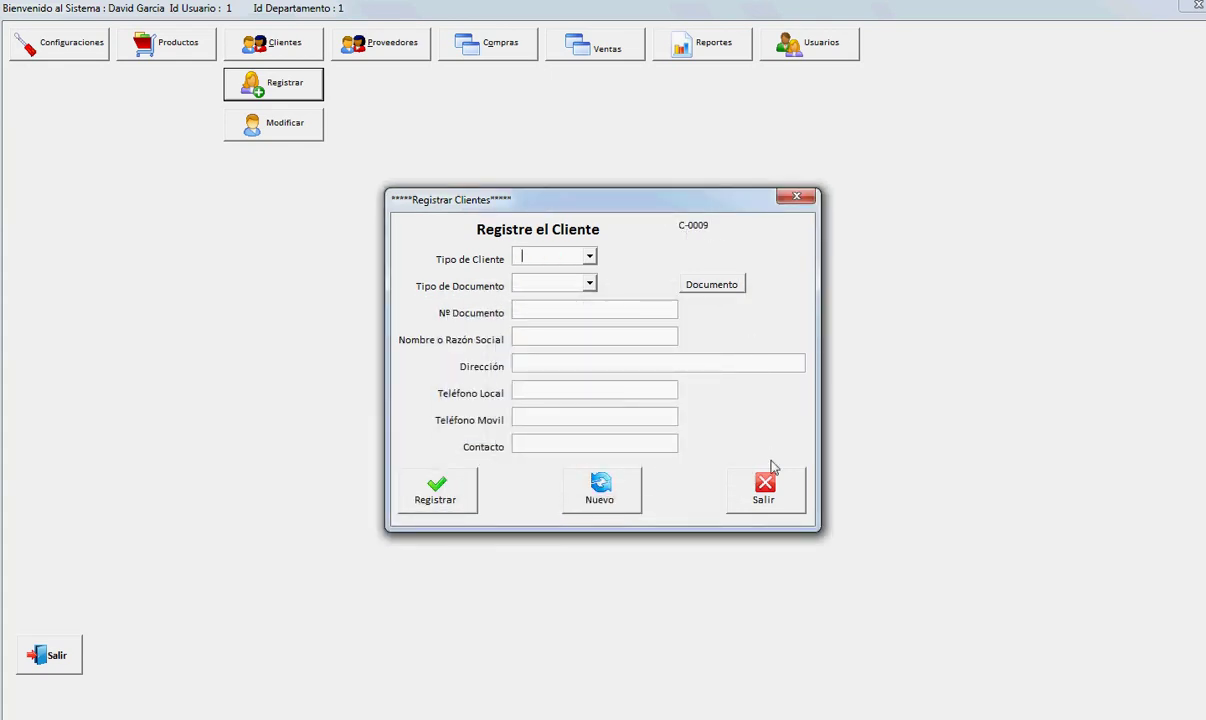
{"action": "left_click", "coordinate": [768, 485]}
{"action": "left_click", "coordinate": [307, 133]}
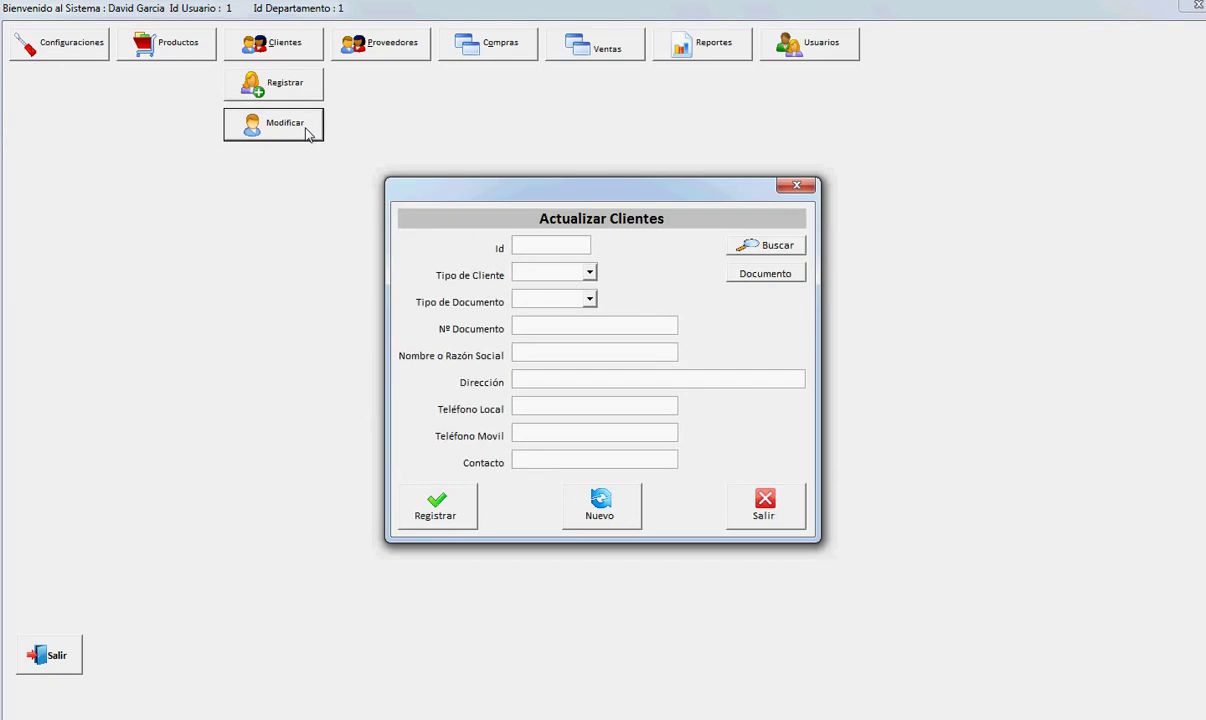
Search the client by name and load it into the update form.
{"action": "left_click", "coordinate": [740, 245]}
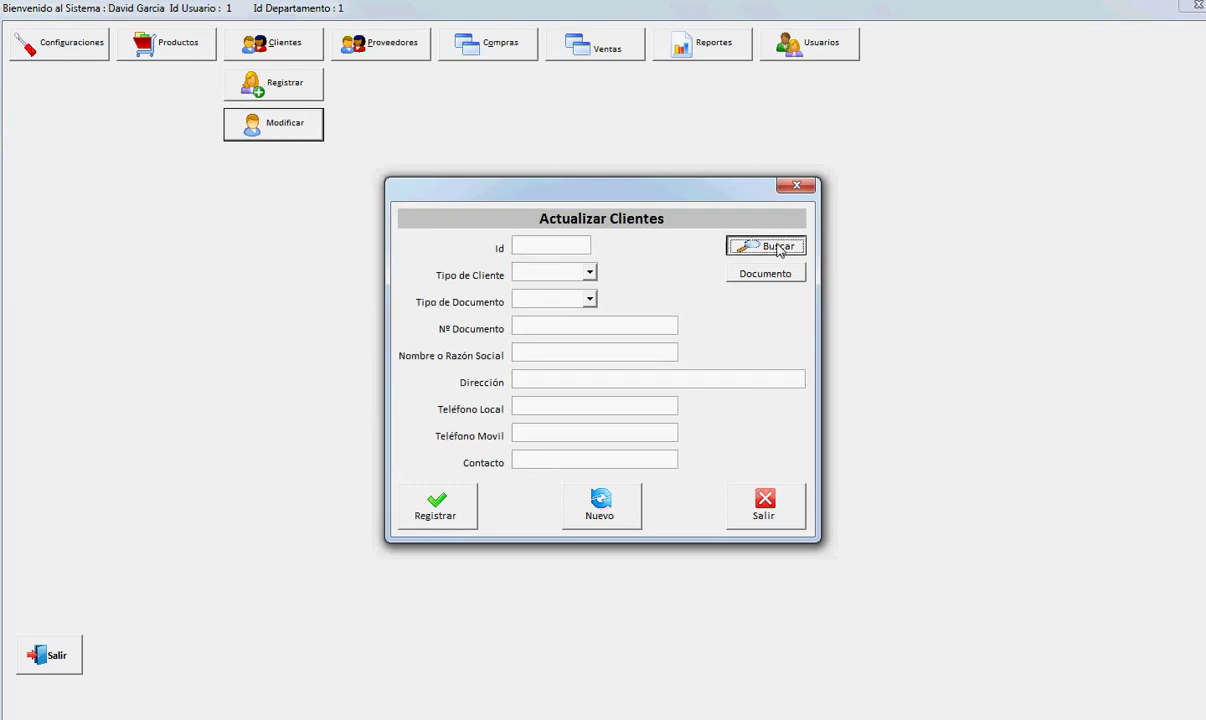
{"action": "left_click", "coordinate": [622, 190]}
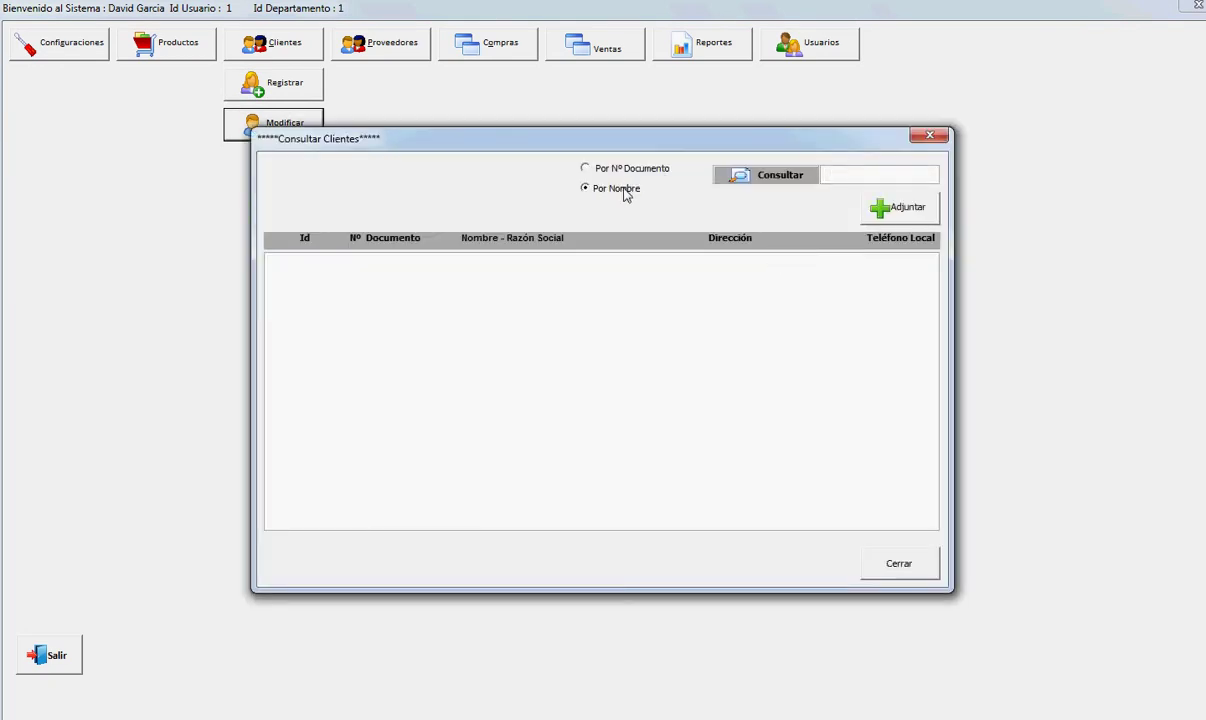
{"action": "type", "text": "f"}
{"action": "left_click", "coordinate": [508, 258]}
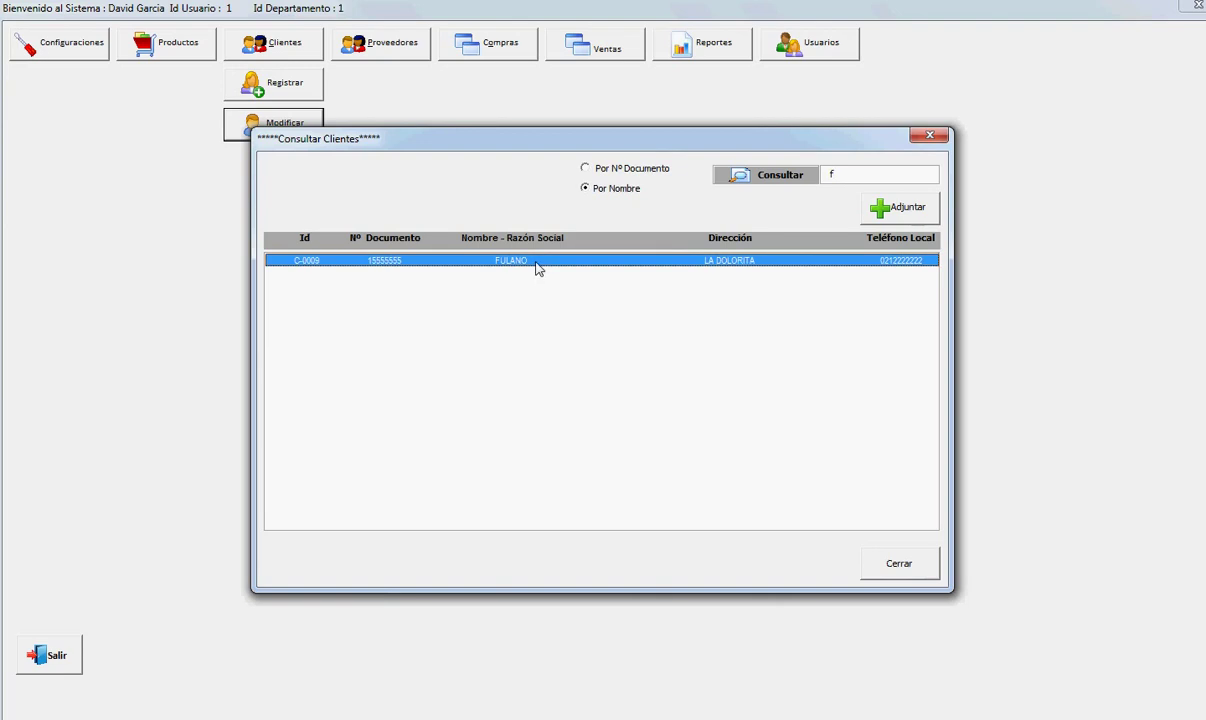
{"action": "left_click", "coordinate": [833, 210]}
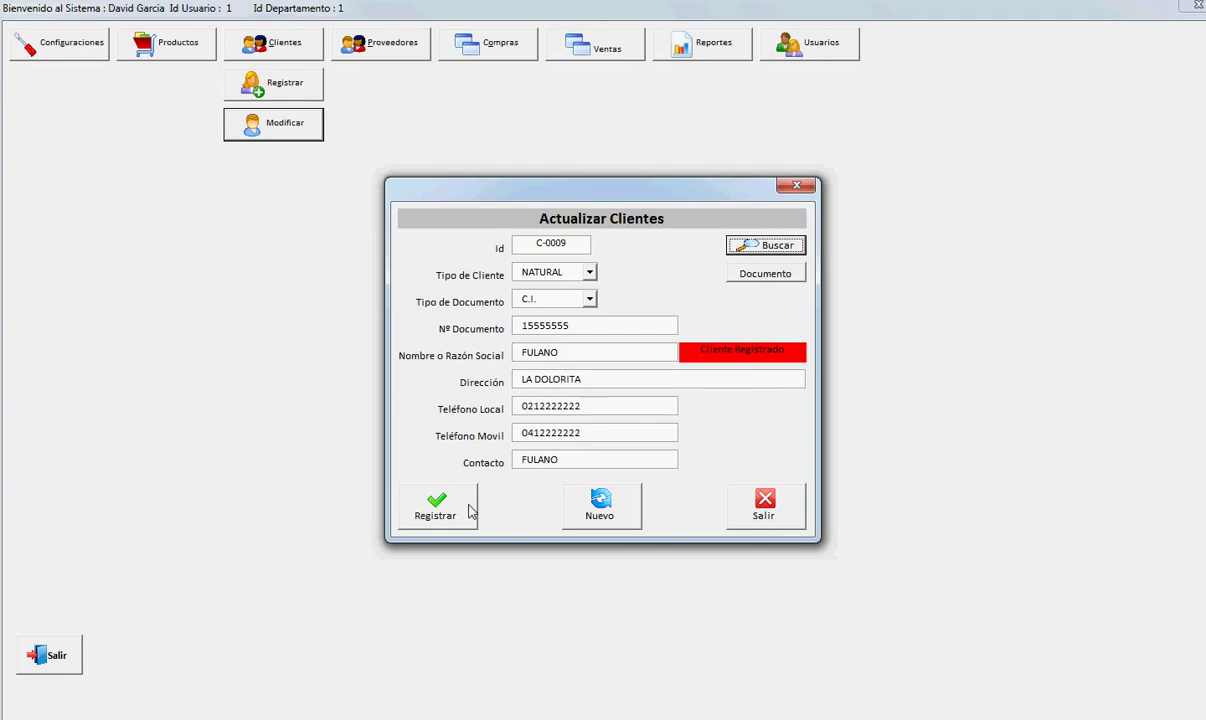
Replace the client's local phone number and save the updated record.
{"action": "left_click_drag", "start_coordinate": [605, 405], "coordinate": [499, 404]}
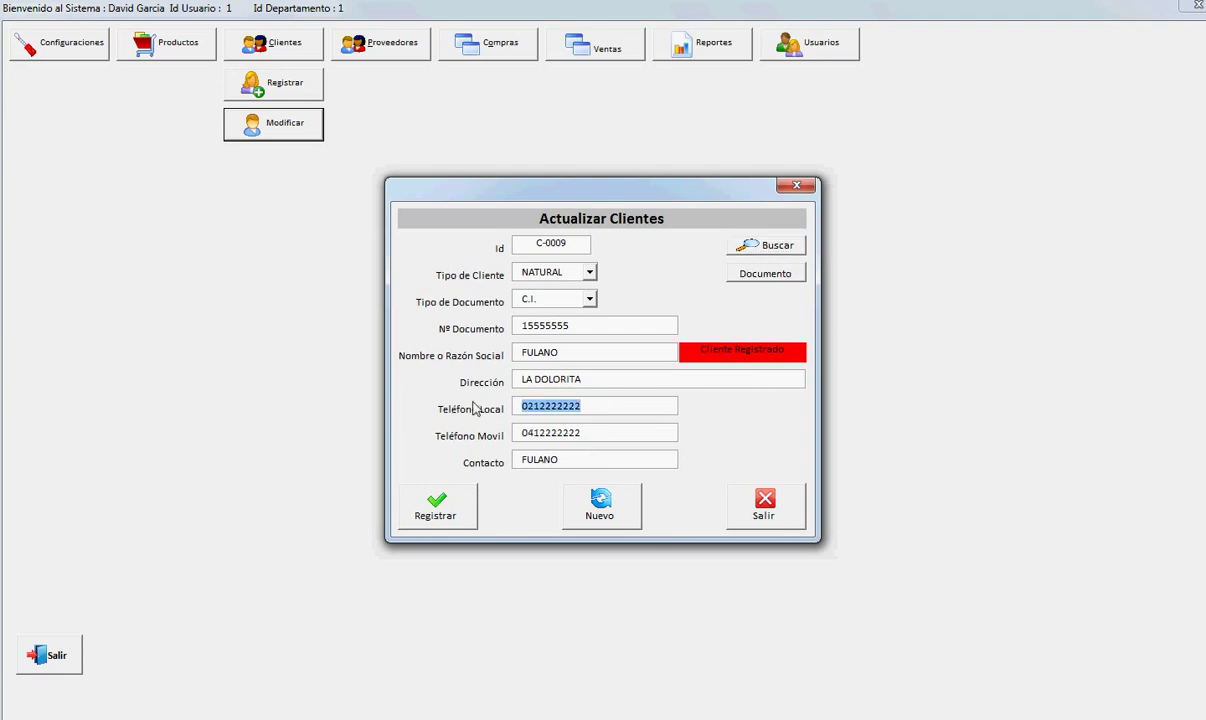
{"action": "type", "text": "0212000000"}
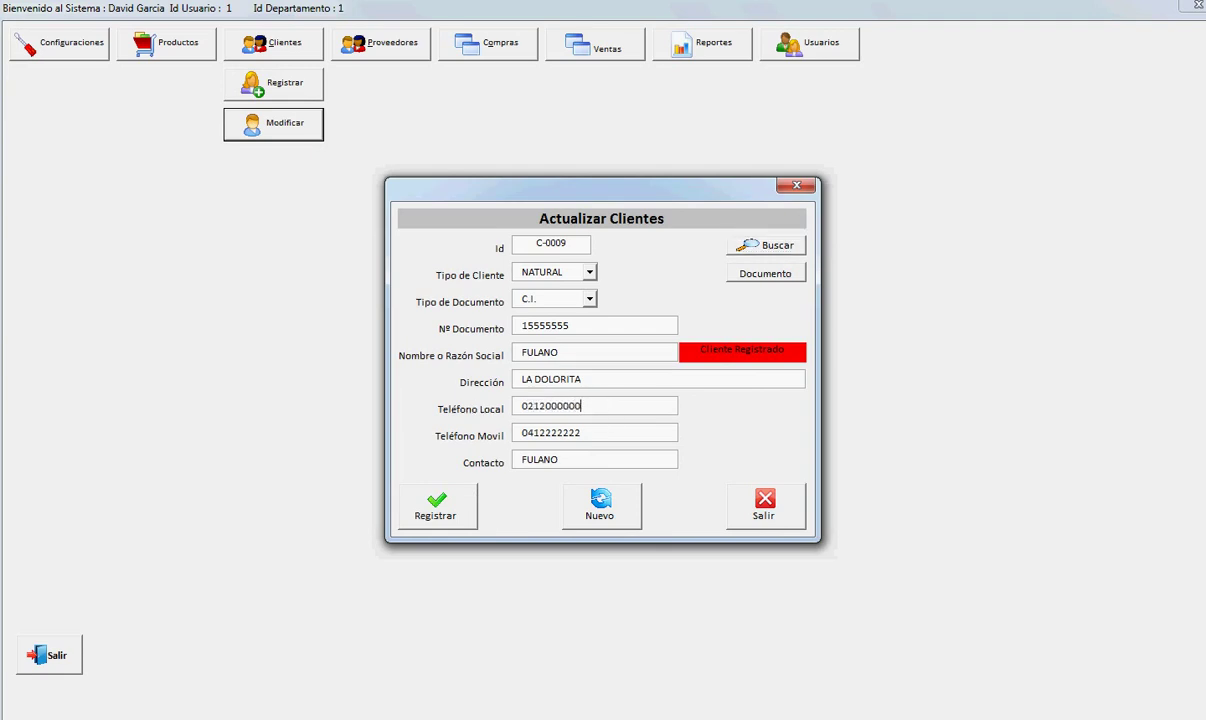
{"action": "key", "text": "Tab"}
{"action": "key", "text": "Tab"}
{"action": "key", "text": "Tab"}
{"action": "key", "text": "Return"}
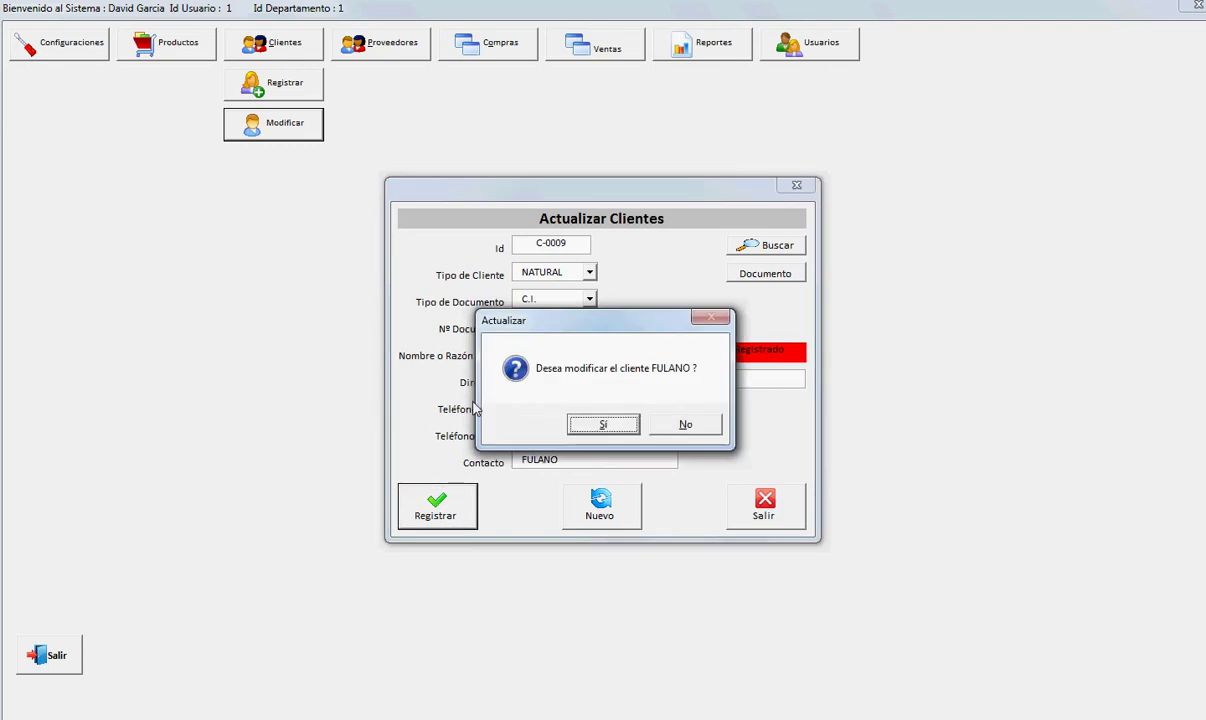
{"action": "key", "text": "Return"}
{"action": "key", "text": "Return"}
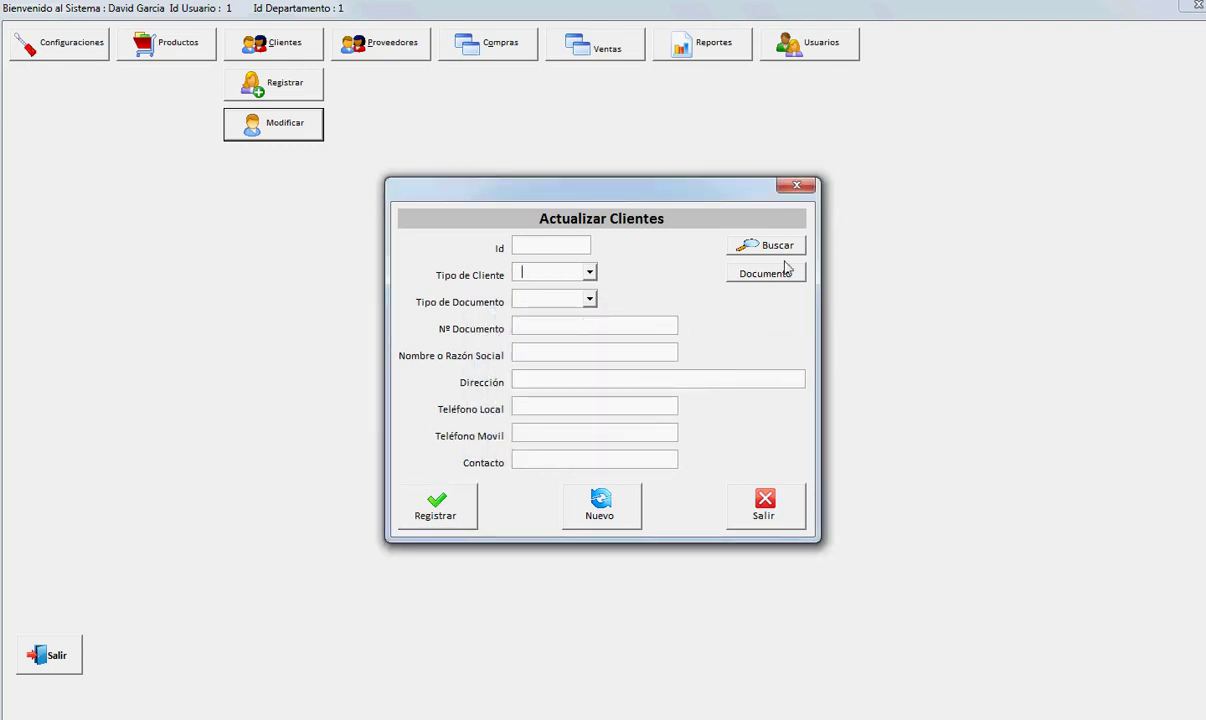
{"action": "left_click", "coordinate": [727, 473]}
{"action": "left_click", "coordinate": [380, 45]}
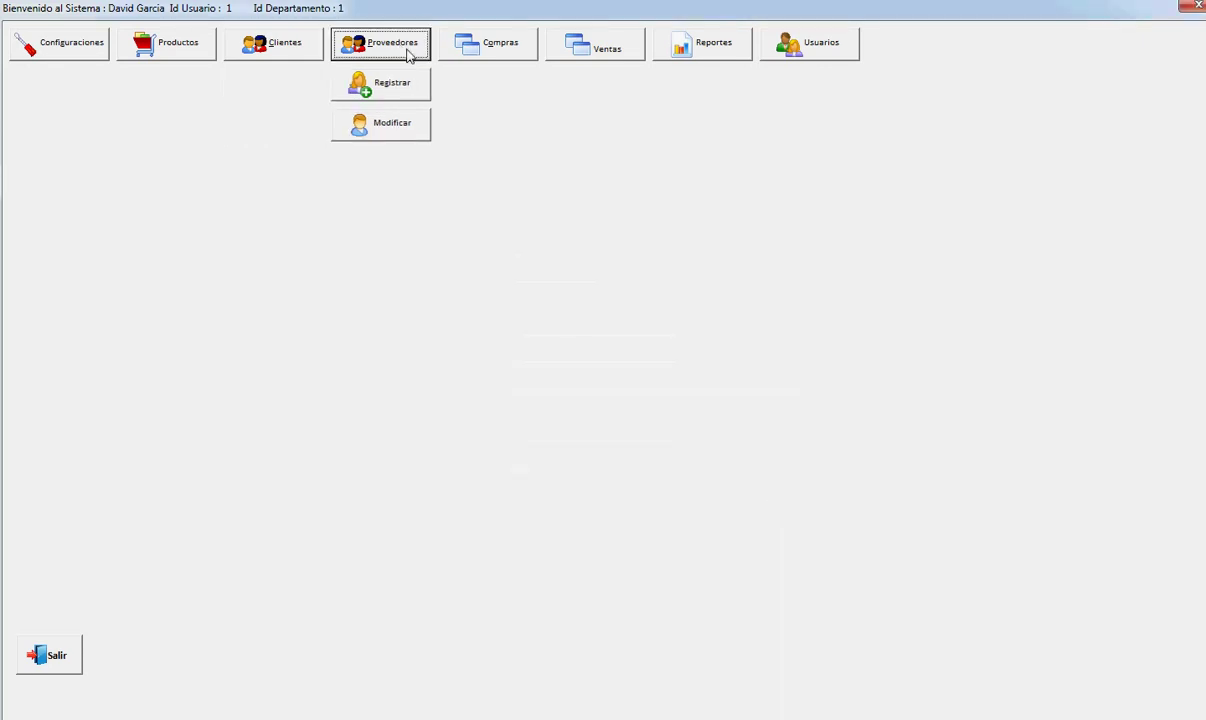
{"action": "left_click", "coordinate": [390, 82]}
{"action": "left_click", "coordinate": [589, 258]}
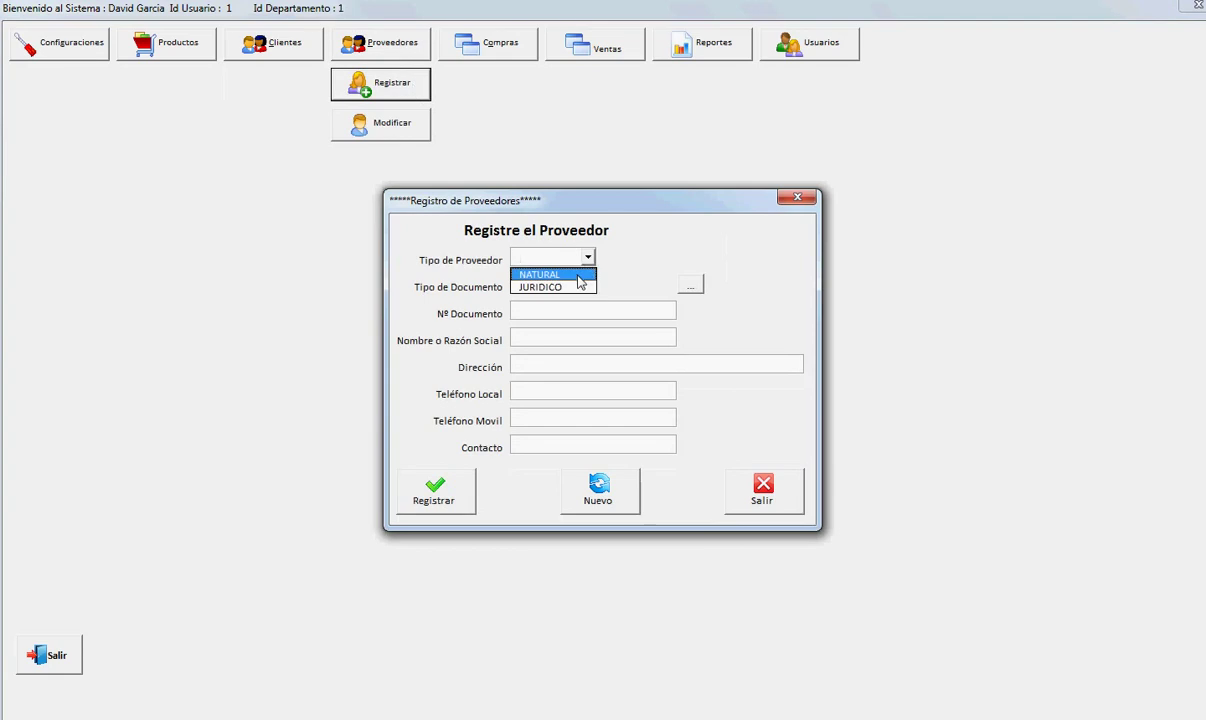
{"action": "left_click", "coordinate": [540, 270]}
{"action": "left_click", "coordinate": [588, 284]}
{"action": "left_click", "coordinate": [540, 311]}
{"action": "left_click", "coordinate": [690, 287]}
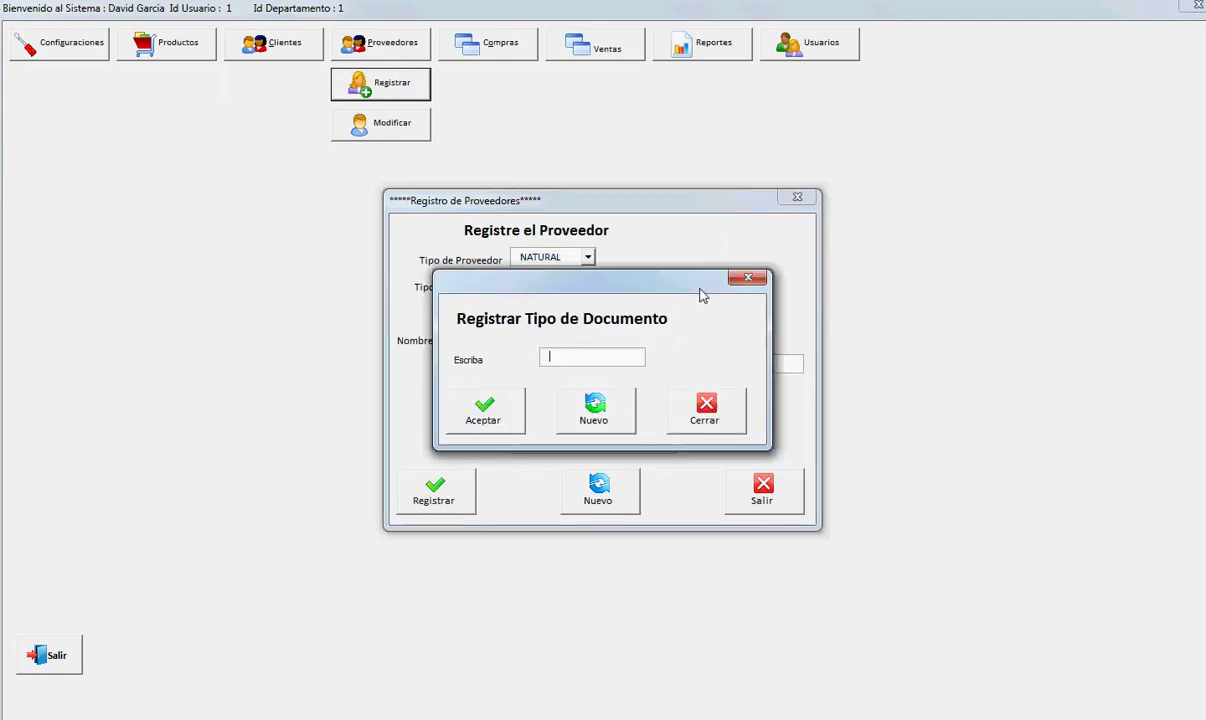
{"action": "left_click", "coordinate": [757, 285]}
{"action": "left_click", "coordinate": [770, 490]}
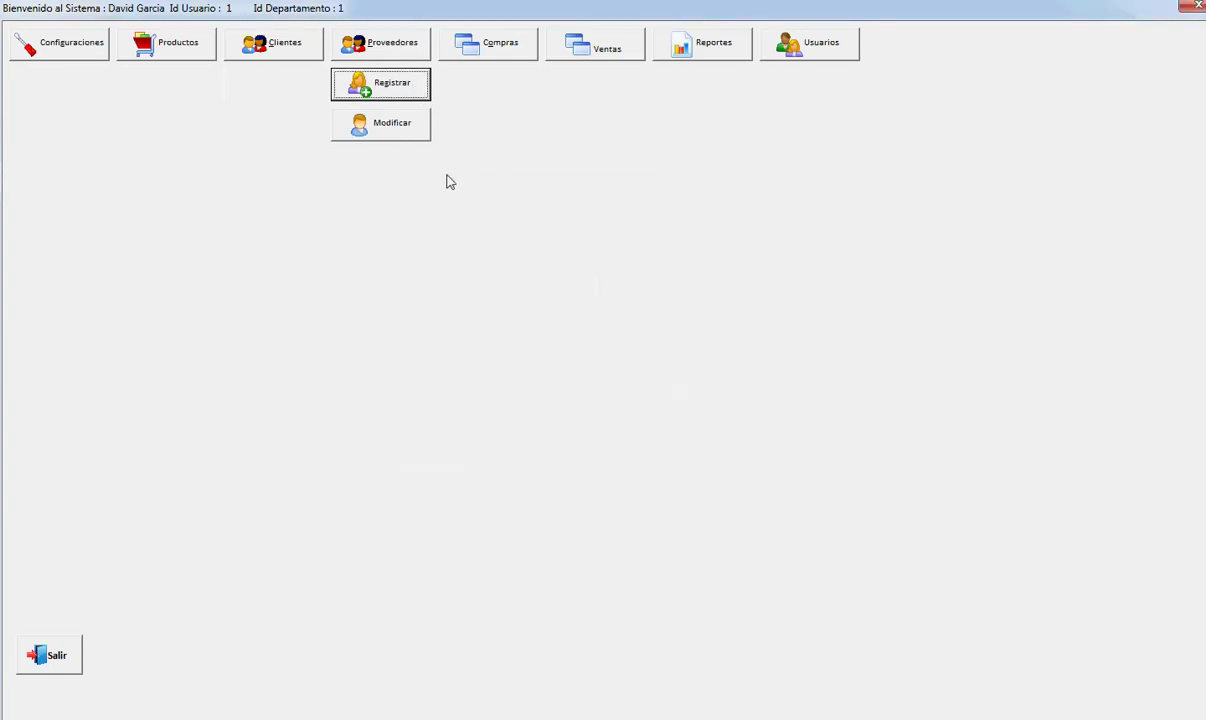
{"action": "left_click", "coordinate": [392, 127]}
{"action": "left_click", "coordinate": [727, 280]}
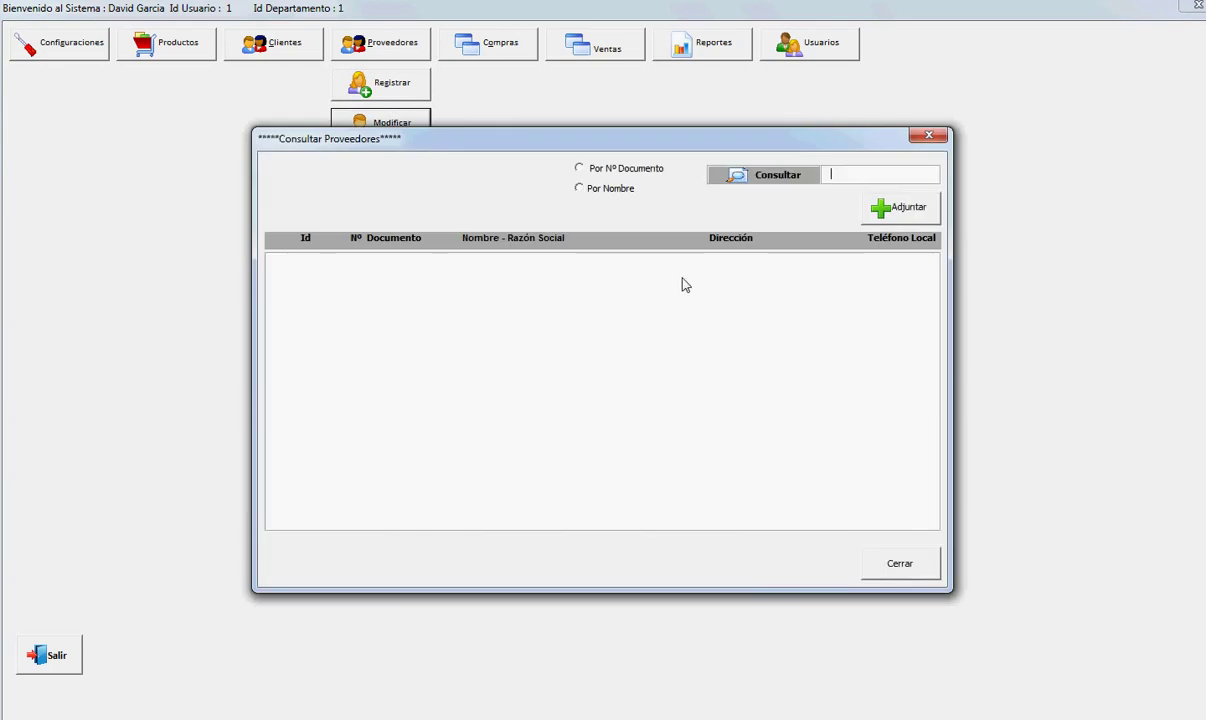
{"action": "left_click", "coordinate": [585, 163]}
{"action": "left_click", "coordinate": [545, 308]}
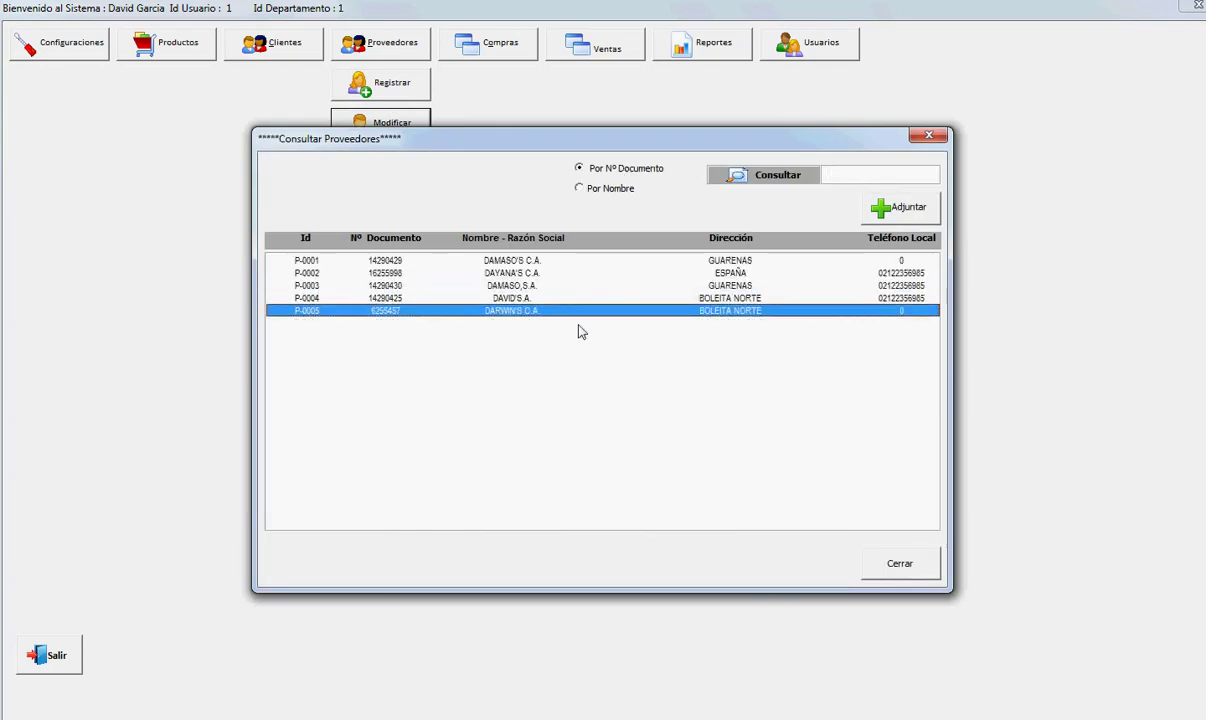
{"action": "left_click", "coordinate": [650, 273]}
{"action": "left_click", "coordinate": [880, 207]}
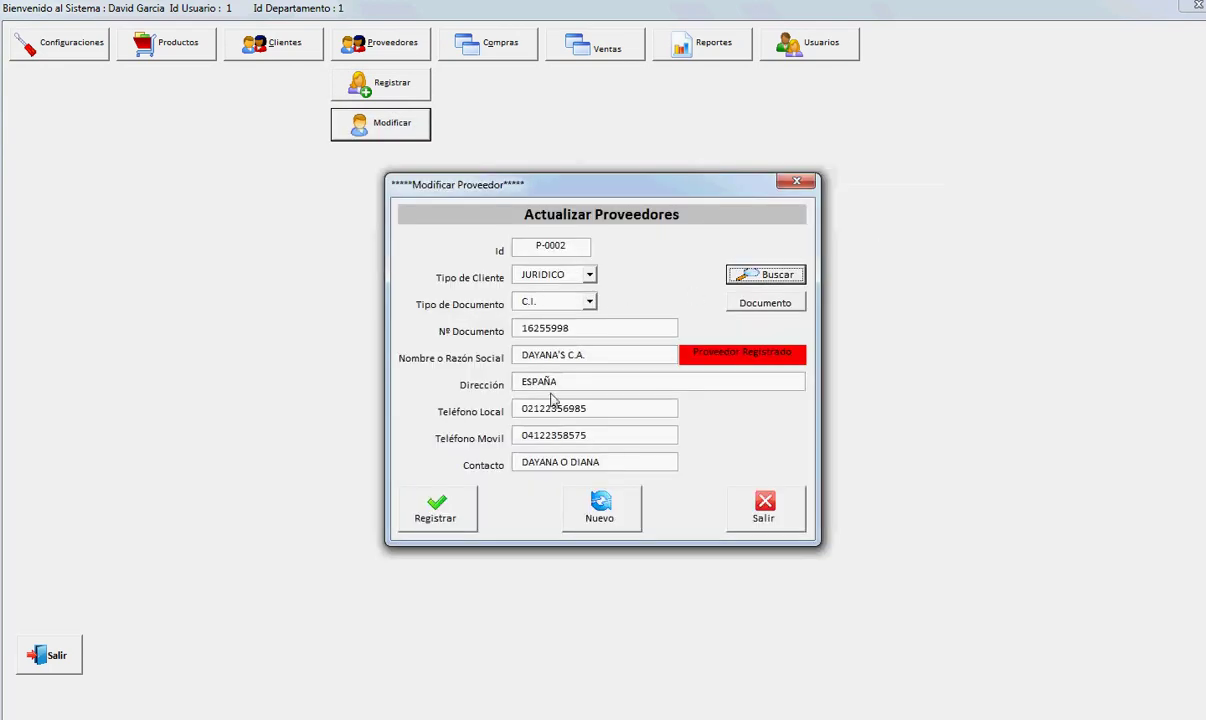
{"action": "left_click", "coordinate": [600, 507]}
{"action": "left_click", "coordinate": [763, 507]}
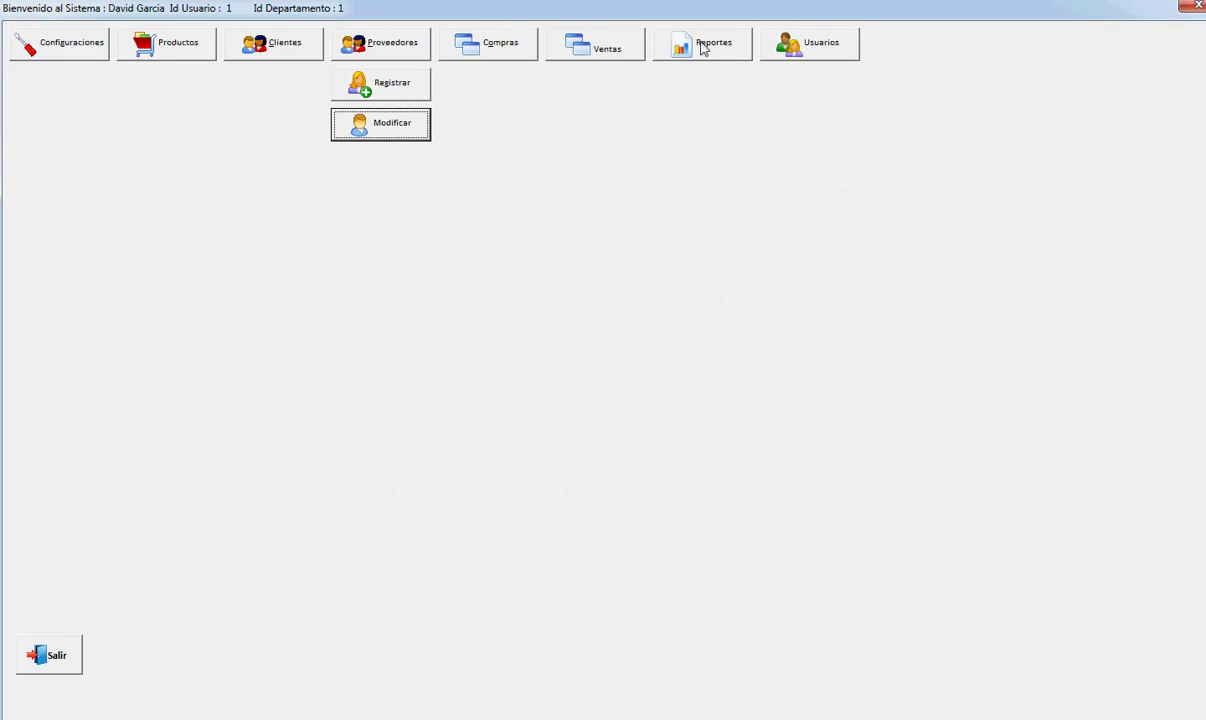
Start a new purchase invoice and attach the fourth supplier from the document-number list.
{"action": "left_click", "coordinate": [500, 55]}
{"action": "left_click", "coordinate": [514, 86]}
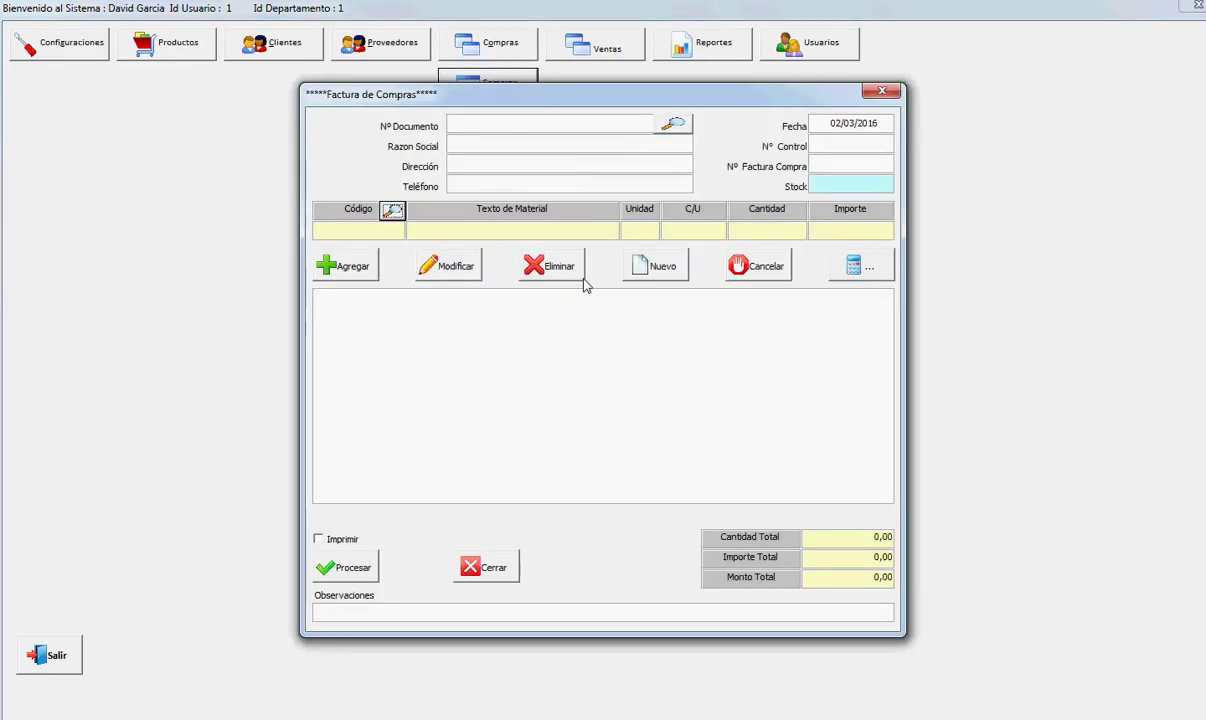
{"action": "left_click", "coordinate": [668, 126]}
{"action": "left_click", "coordinate": [580, 168]}
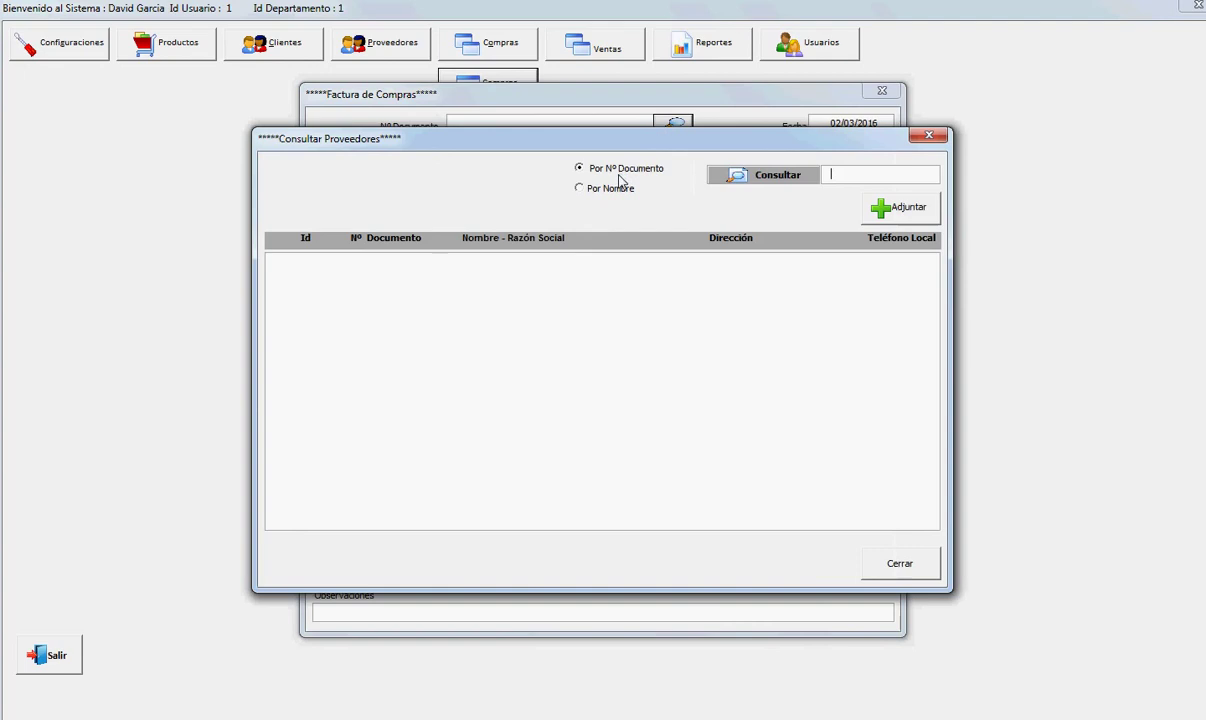
{"action": "left_click", "coordinate": [575, 298]}
{"action": "left_click", "coordinate": [885, 207]}
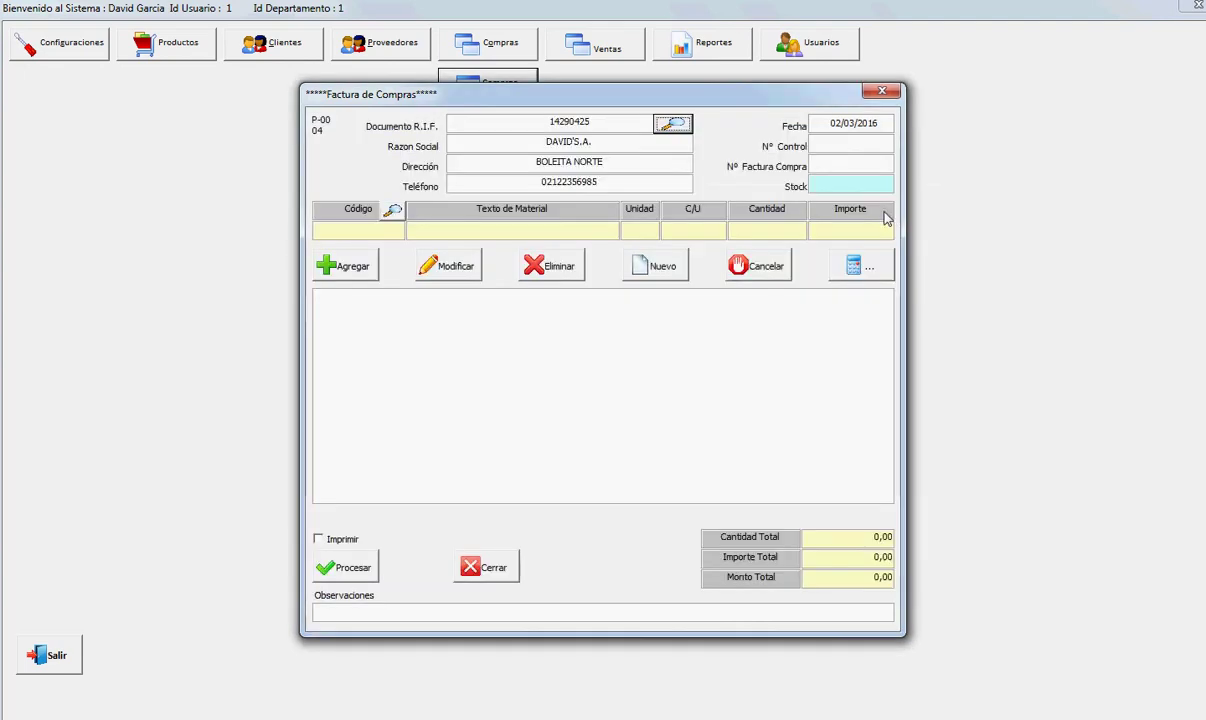
Add CASAVE AMARILLO ORIENTAL (CAAMOR) to the invoice with quantity 1.500.
{"action": "left_click", "coordinate": [395, 212]}
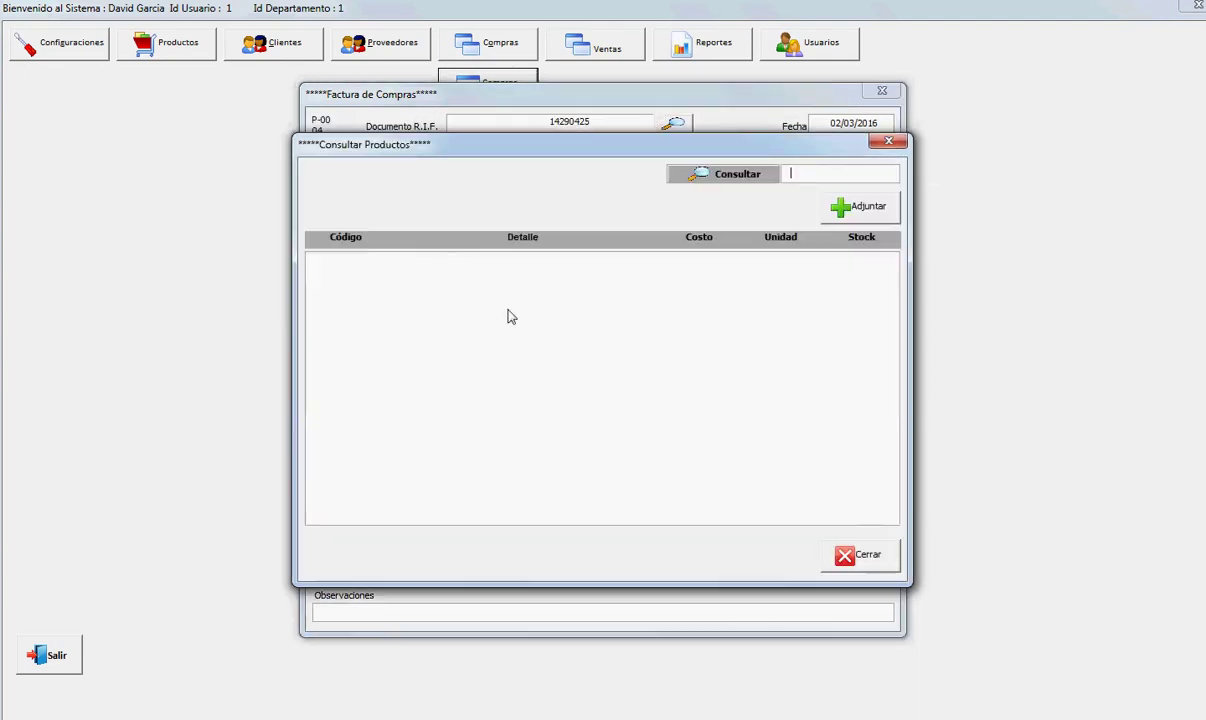
{"action": "left_click", "coordinate": [728, 176]}
{"action": "left_click", "coordinate": [623, 293]}
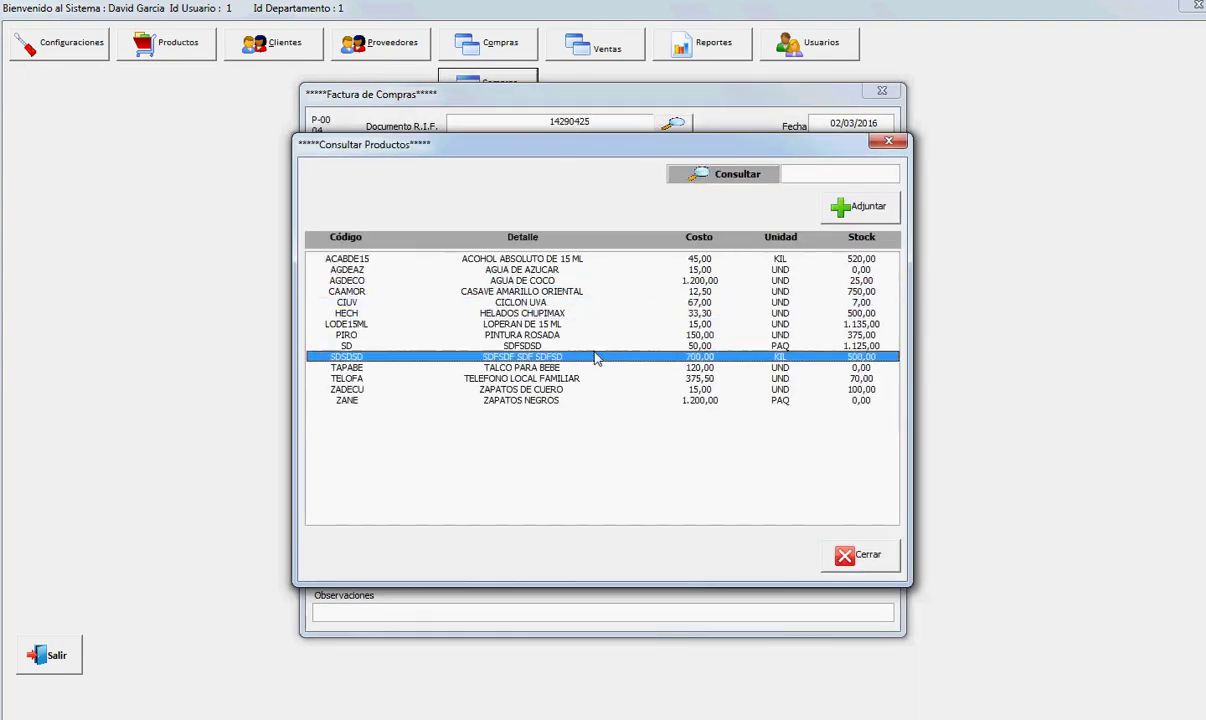
{"action": "mouse_move", "coordinate": [623, 300]}
{"action": "left_mouse_down"}
{"action": "mouse_move", "coordinate": [575, 339]}
{"action": "mouse_move", "coordinate": [567, 262]}
{"action": "left_mouse_up"}
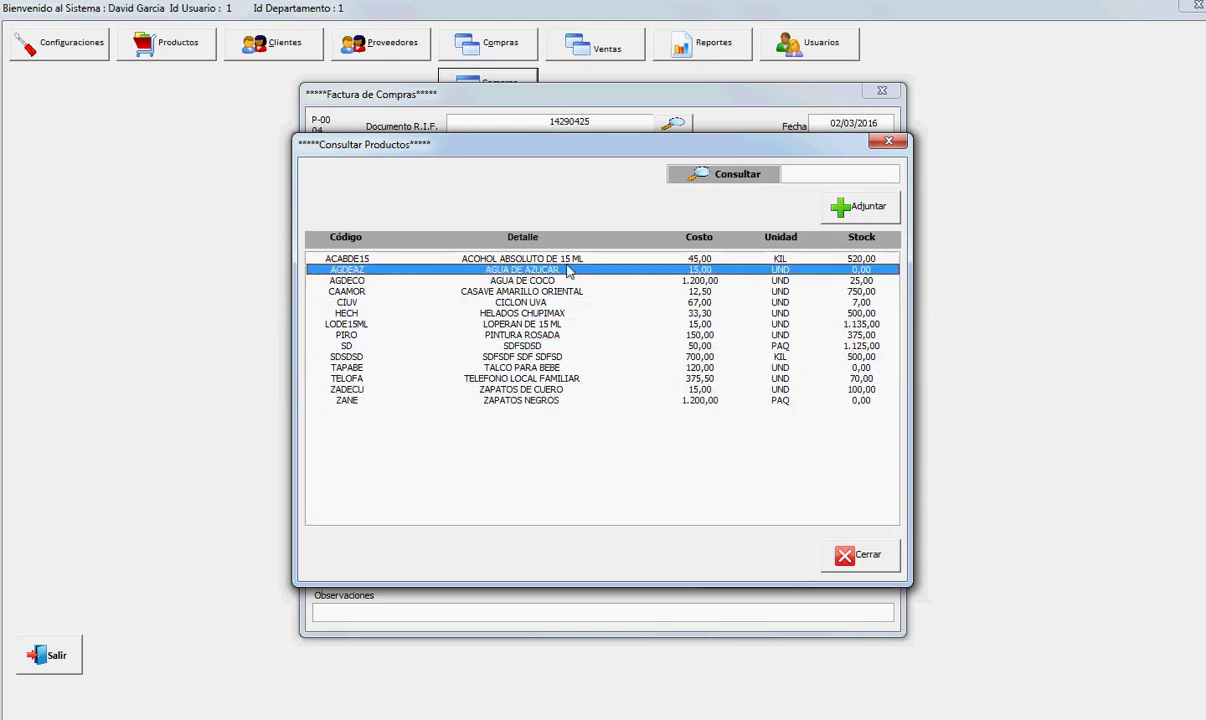
{"action": "double_click", "coordinate": [522, 291]}
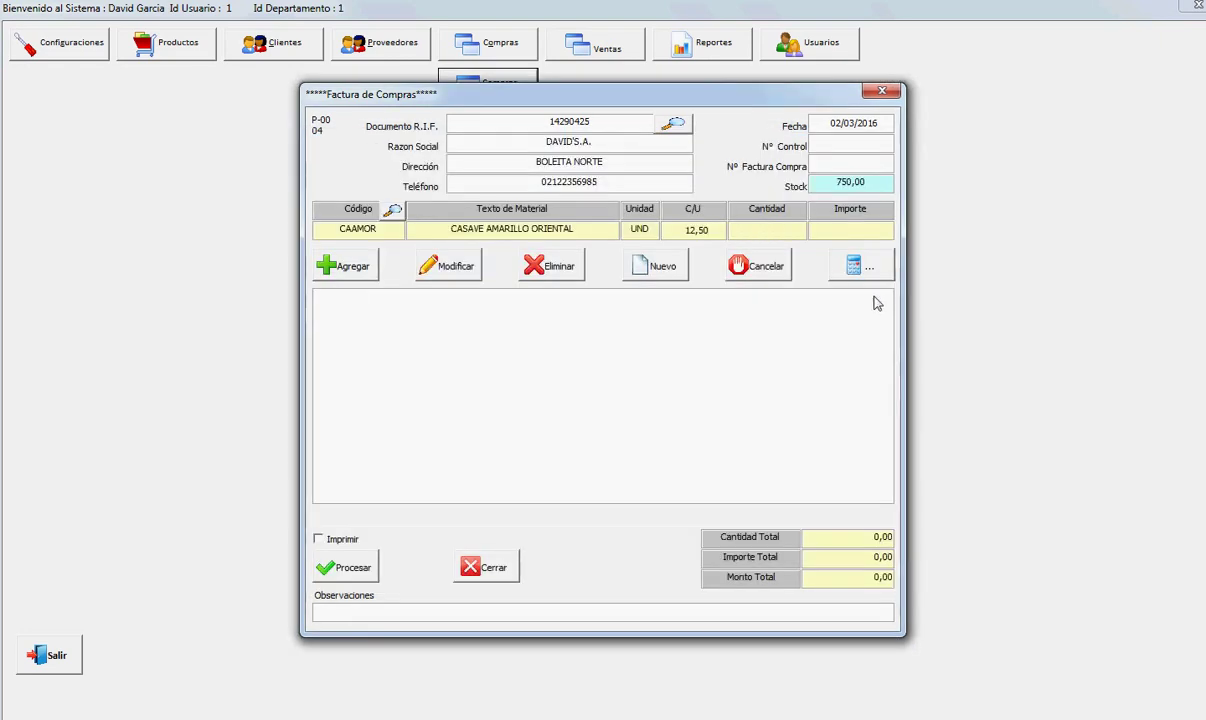
{"action": "type", "text": "1500"}
{"action": "key", "text": "Return"}
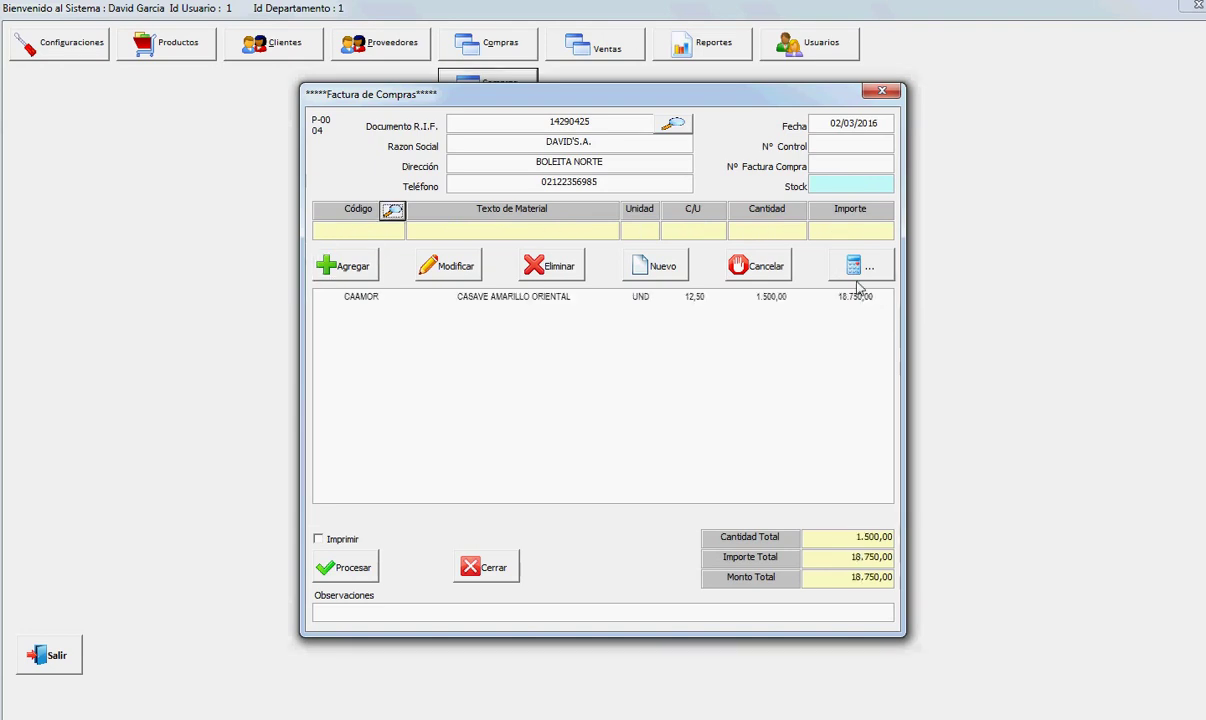
Add TELEFONO LOCAL FAMILIAR (TELOFA) with quantity 3.500, bringing the total to 1.333.000,00.
{"action": "left_click", "coordinate": [391, 209]}
{"action": "left_click", "coordinate": [538, 336]}
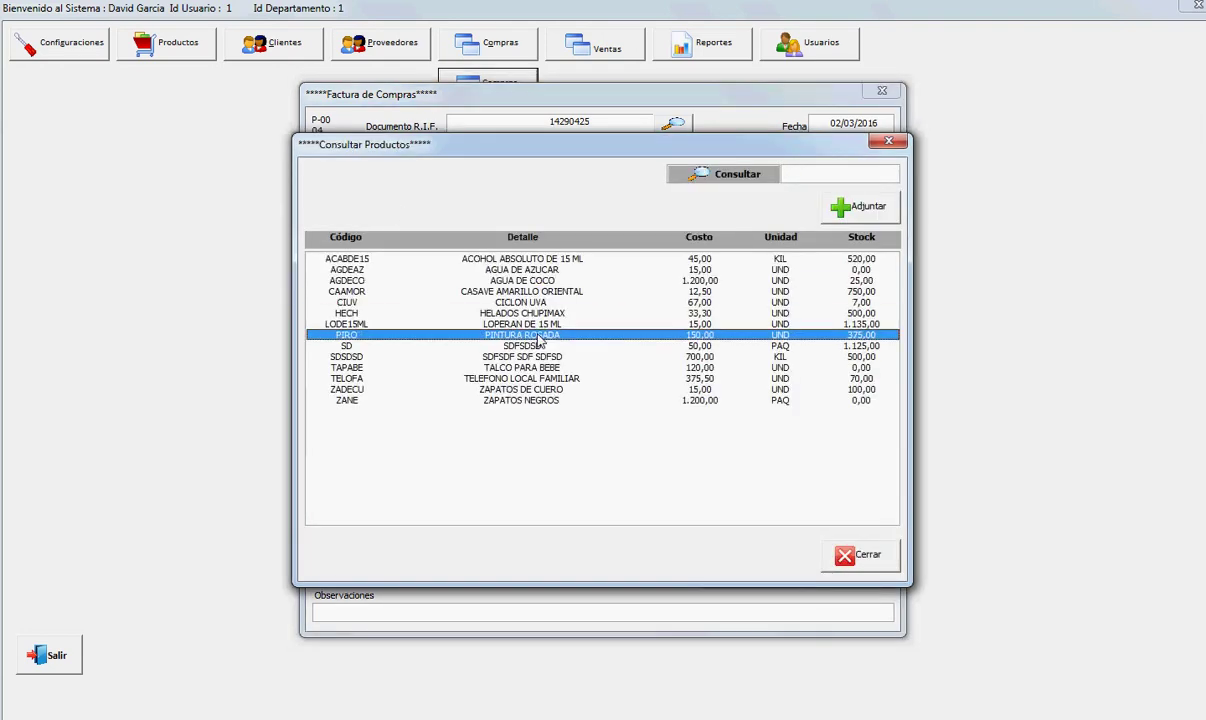
{"action": "left_click_drag", "start_coordinate": [538, 340], "coordinate": [500, 378]}
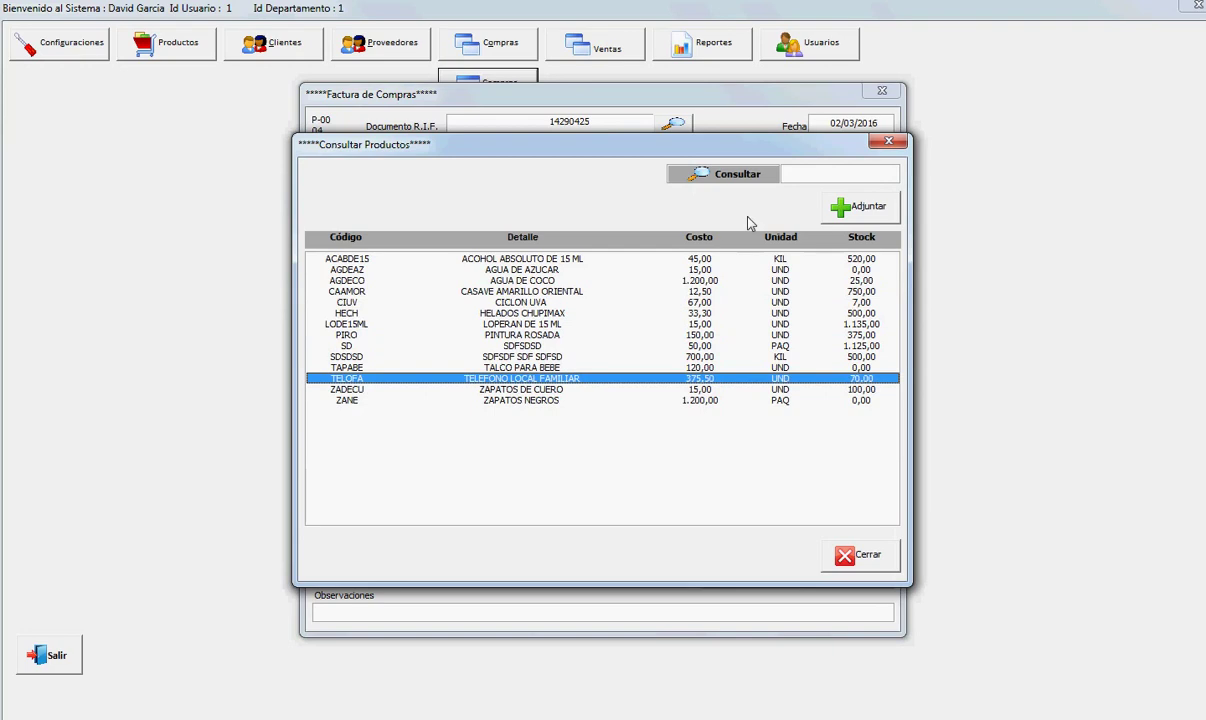
{"action": "left_click", "coordinate": [840, 202]}
{"action": "type", "text": "3500"}
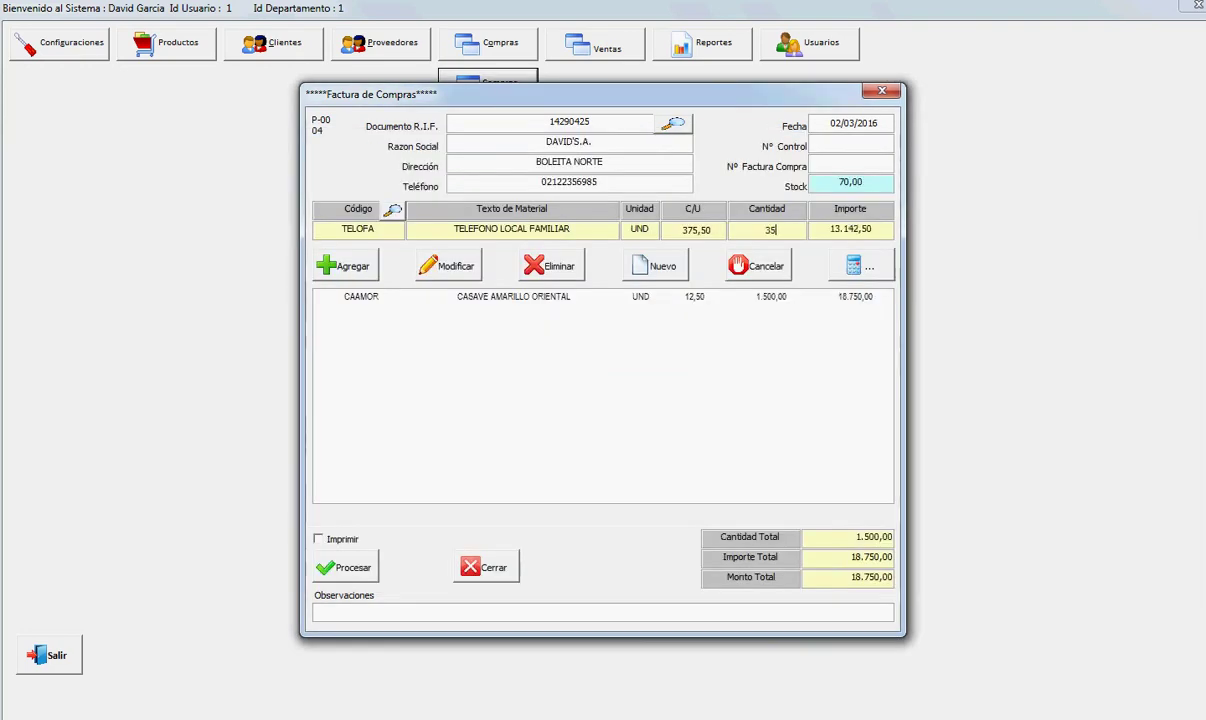
{"action": "key", "text": "Return"}
{"action": "key", "text": "Return"}
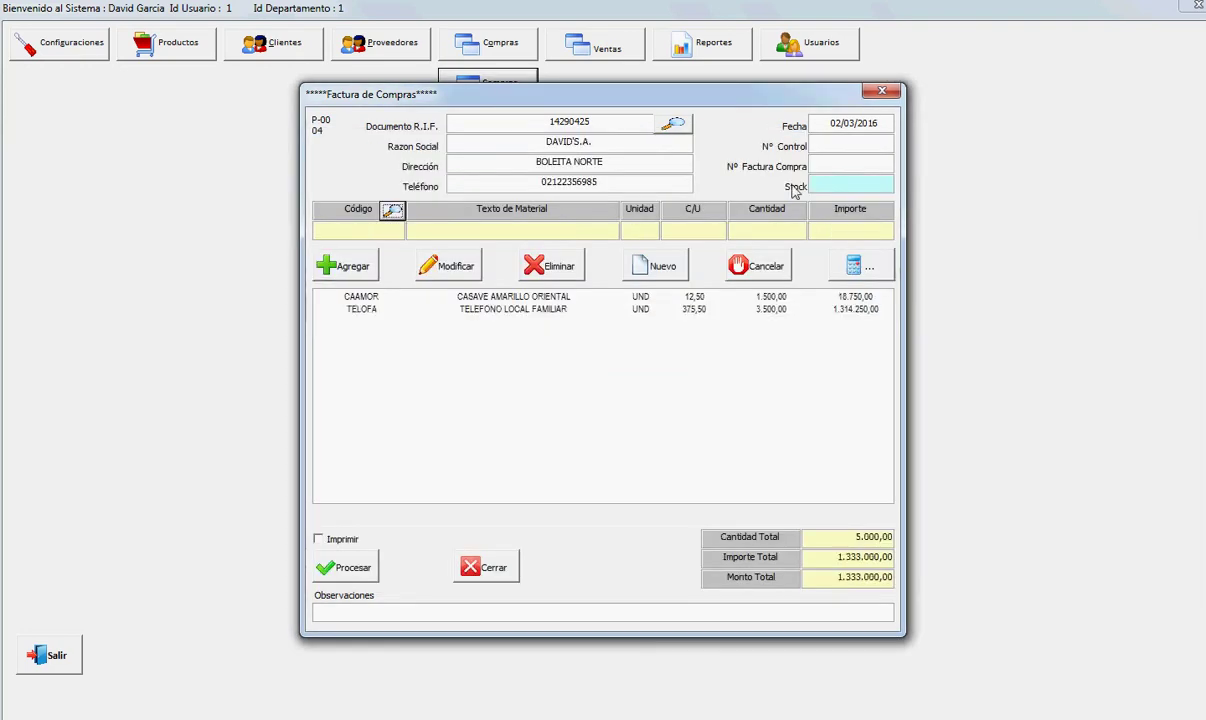
{"action": "left_click", "coordinate": [795, 165]}
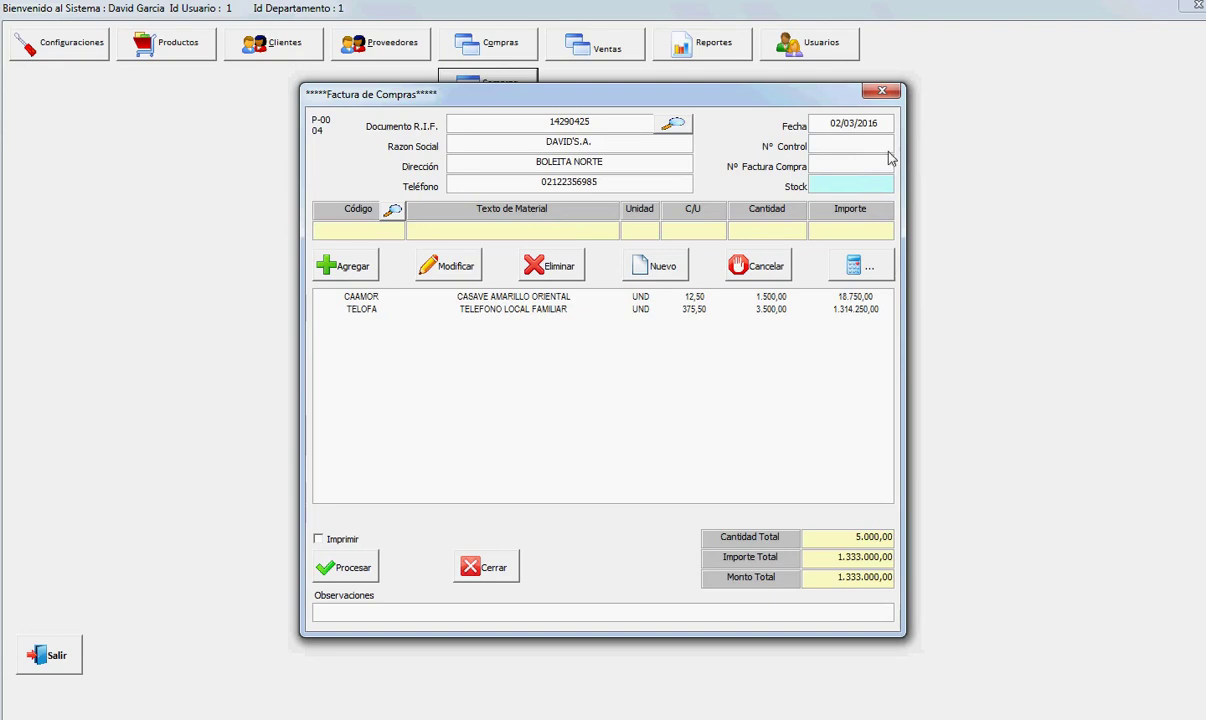
Enter the observation 'Alguna observación.' on the purchase invoice.
{"action": "type", "text": "asdasd"}
{"action": "type", "text": "asds"}
{"action": "left_click", "coordinate": [550, 617]}
{"action": "type", "text": "na ob"}
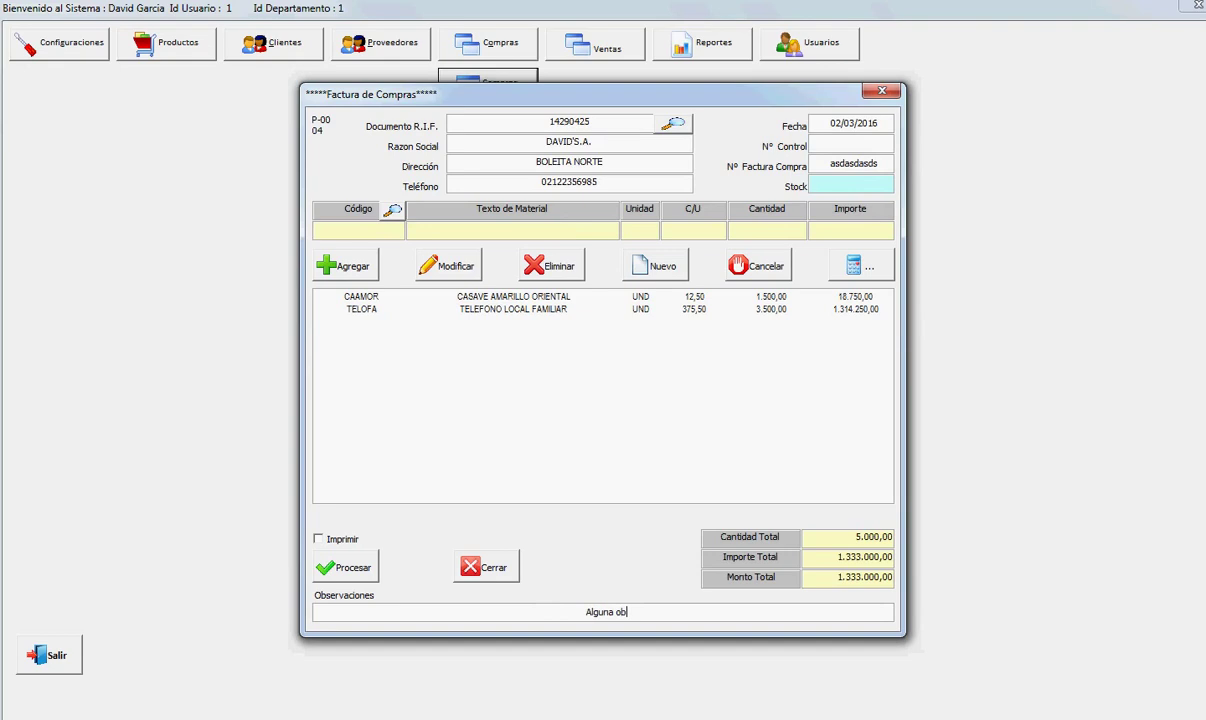
{"action": "type", "text": "servac"}
{"action": "type", "text": "ión"}
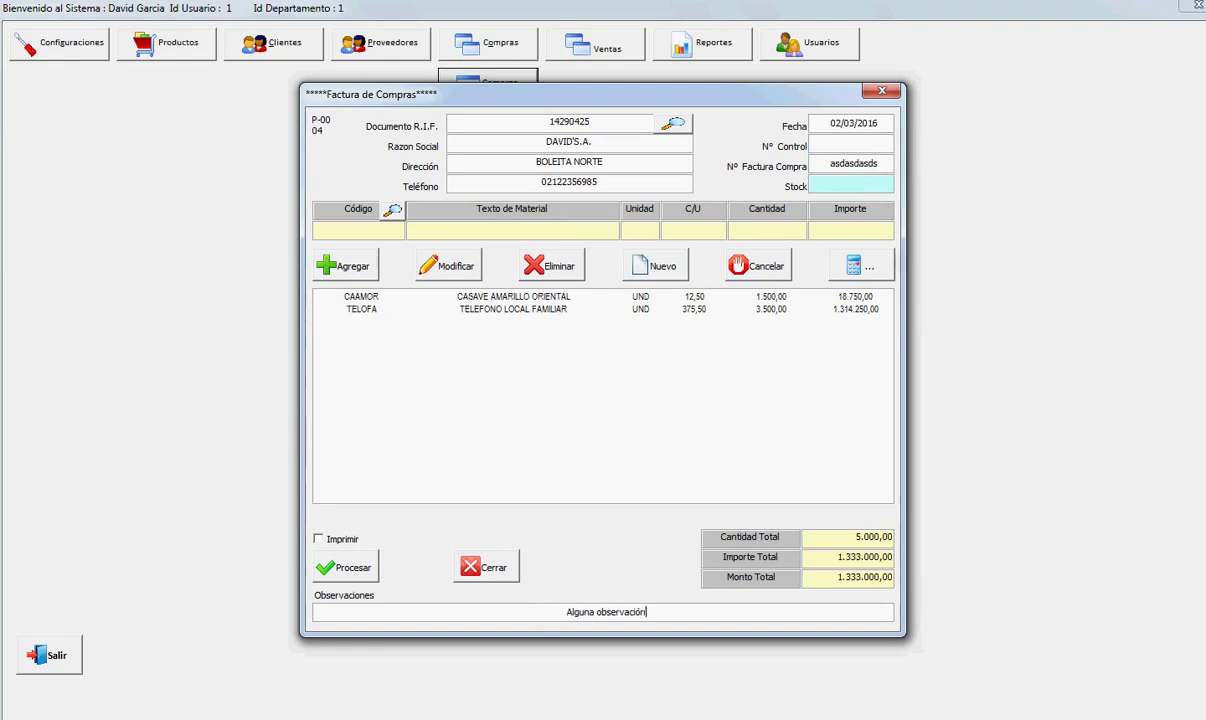
{"action": "type", "text": "."}
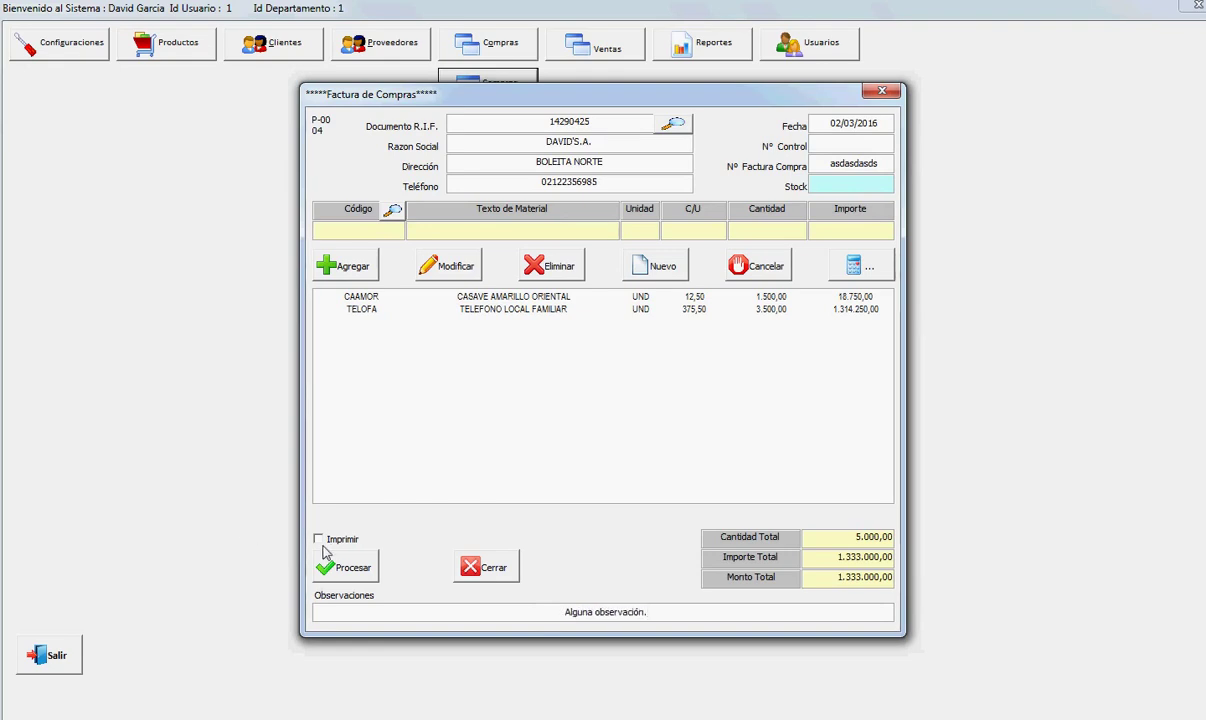
Process the purchase invoice without printing and confirm its registration as 0001297.
{"action": "left_click", "coordinate": [335, 541]}
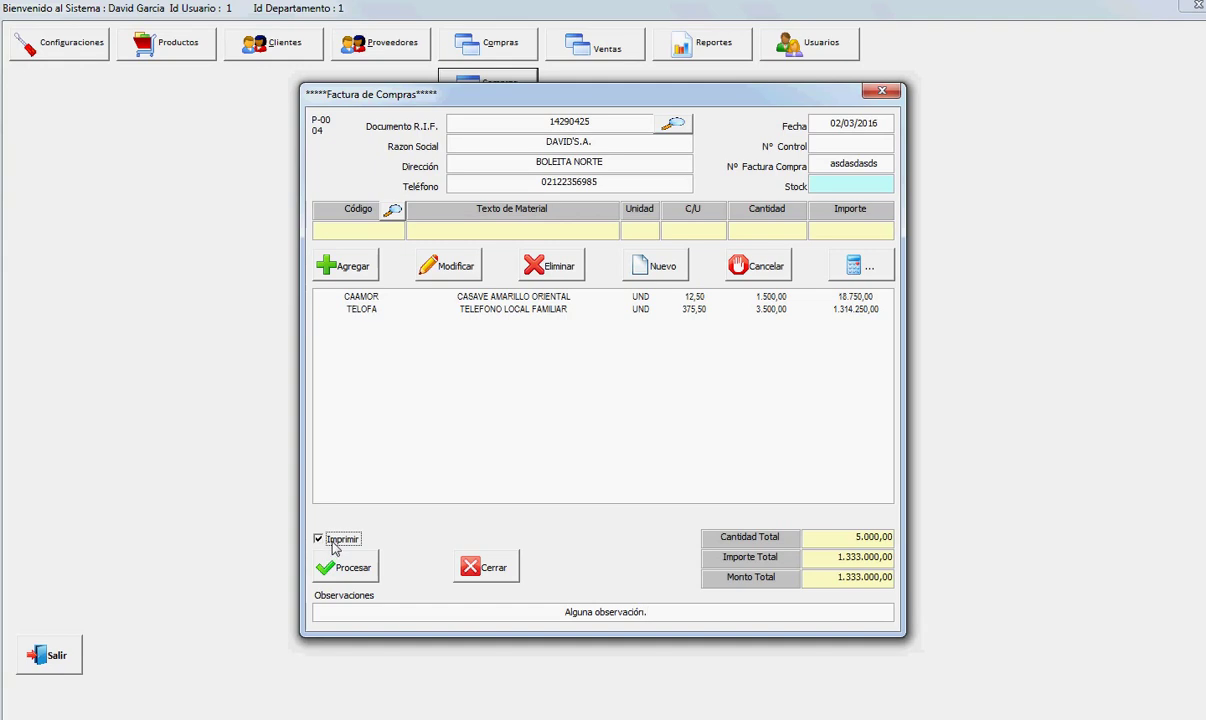
{"action": "left_click", "coordinate": [319, 539]}
{"action": "left_click", "coordinate": [346, 567]}
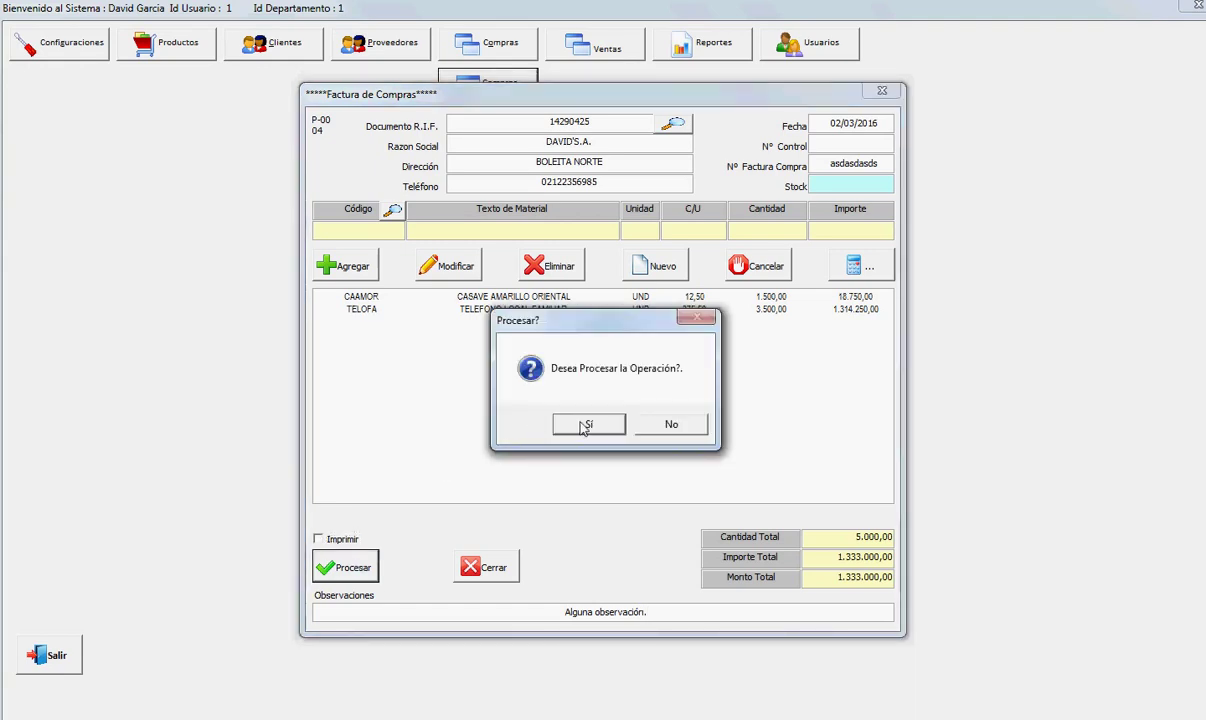
{"action": "left_click", "coordinate": [585, 426]}
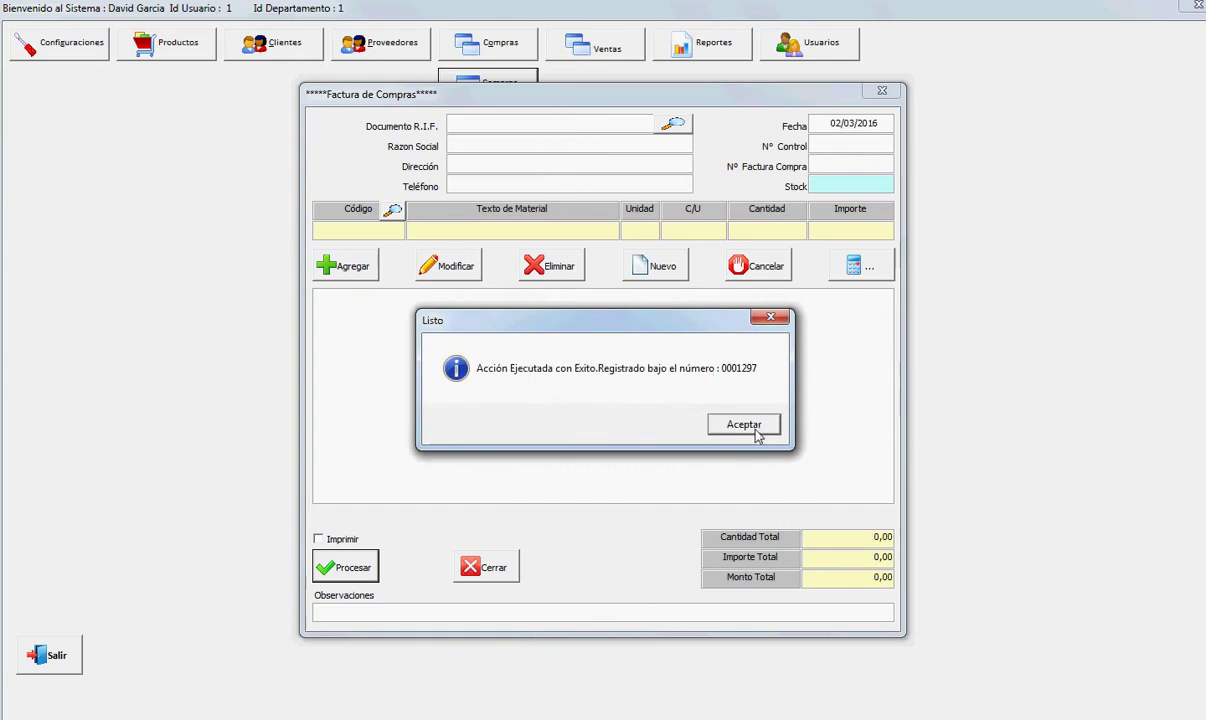
{"action": "left_click", "coordinate": [716, 424]}
Close the purchase invoice and start a purchase return loaded with invoice 0001297.
{"action": "left_click", "coordinate": [495, 567]}
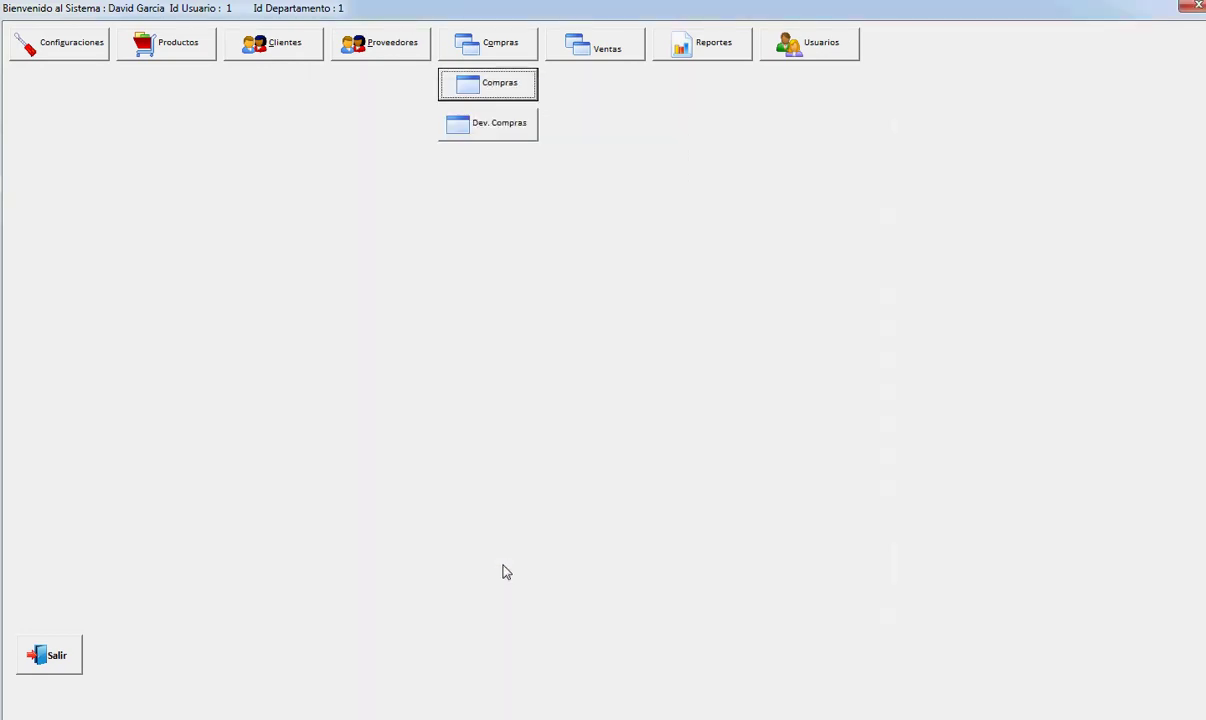
{"action": "left_click", "coordinate": [506, 128]}
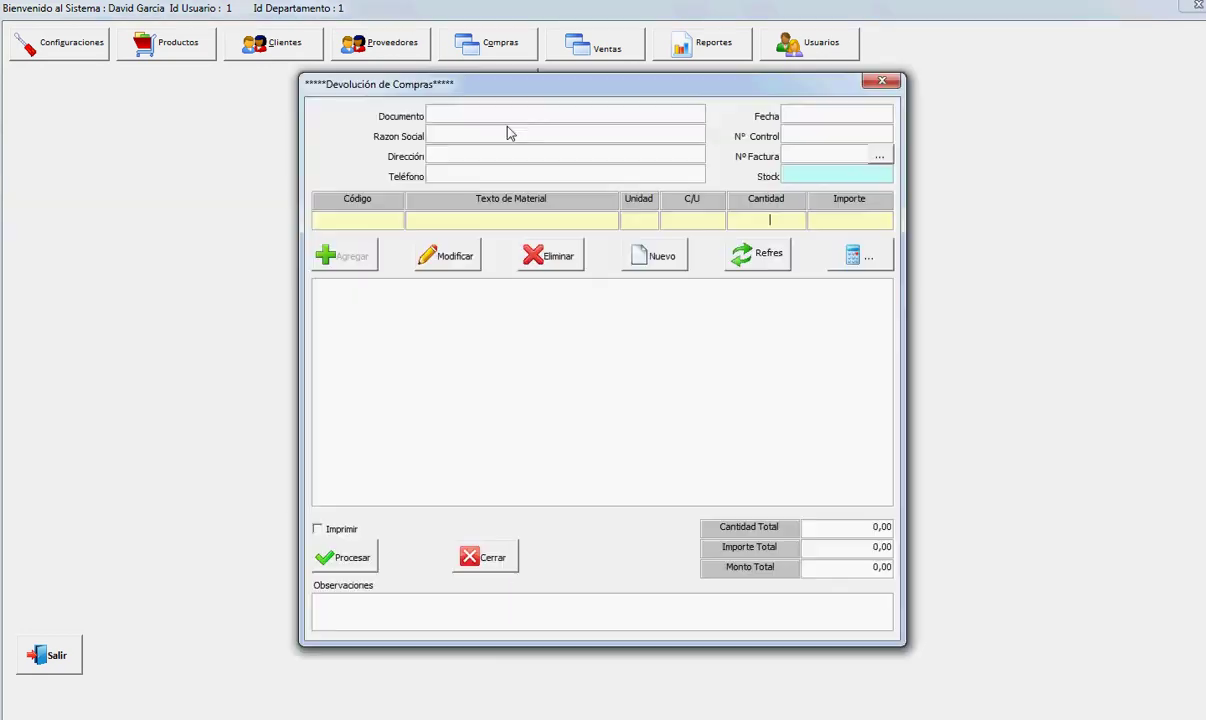
{"action": "left_click", "coordinate": [877, 155]}
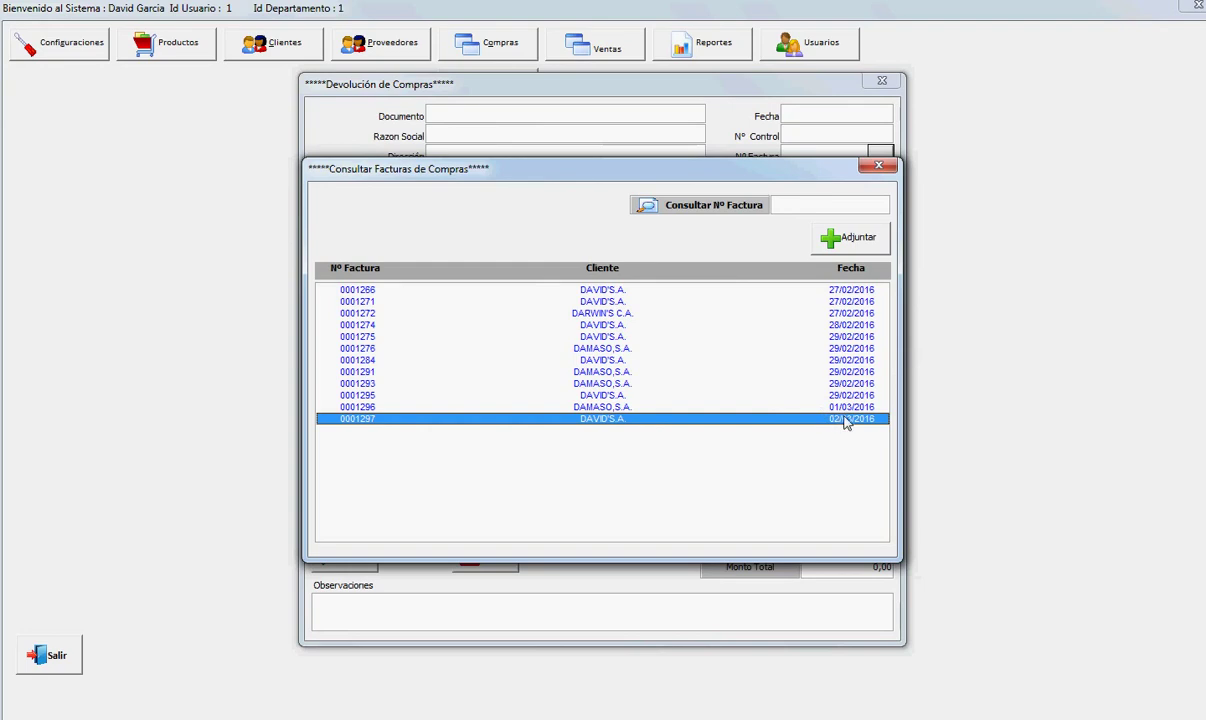
{"action": "left_click", "coordinate": [849, 248]}
Delete the TELOFA line from the purchase return.
{"action": "left_click", "coordinate": [740, 287]}
{"action": "left_click", "coordinate": [733, 298]}
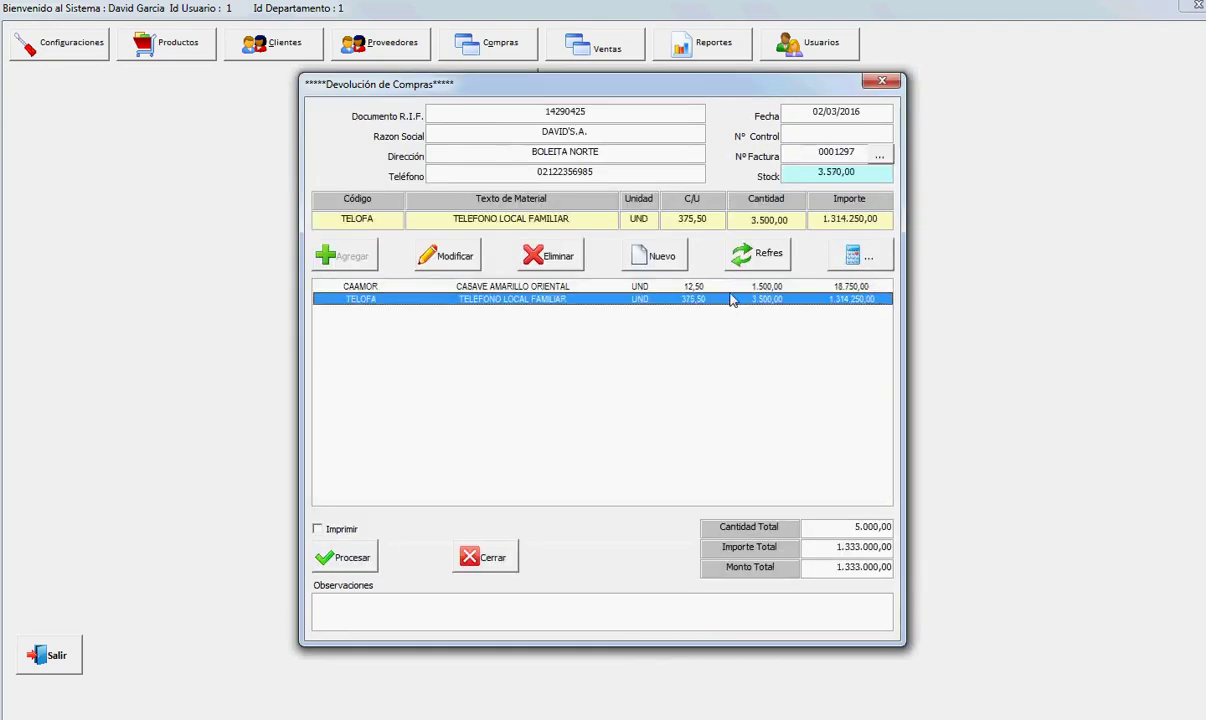
{"action": "left_click", "coordinate": [731, 287]}
{"action": "left_click", "coordinate": [729, 298]}
{"action": "left_click", "coordinate": [730, 287]}
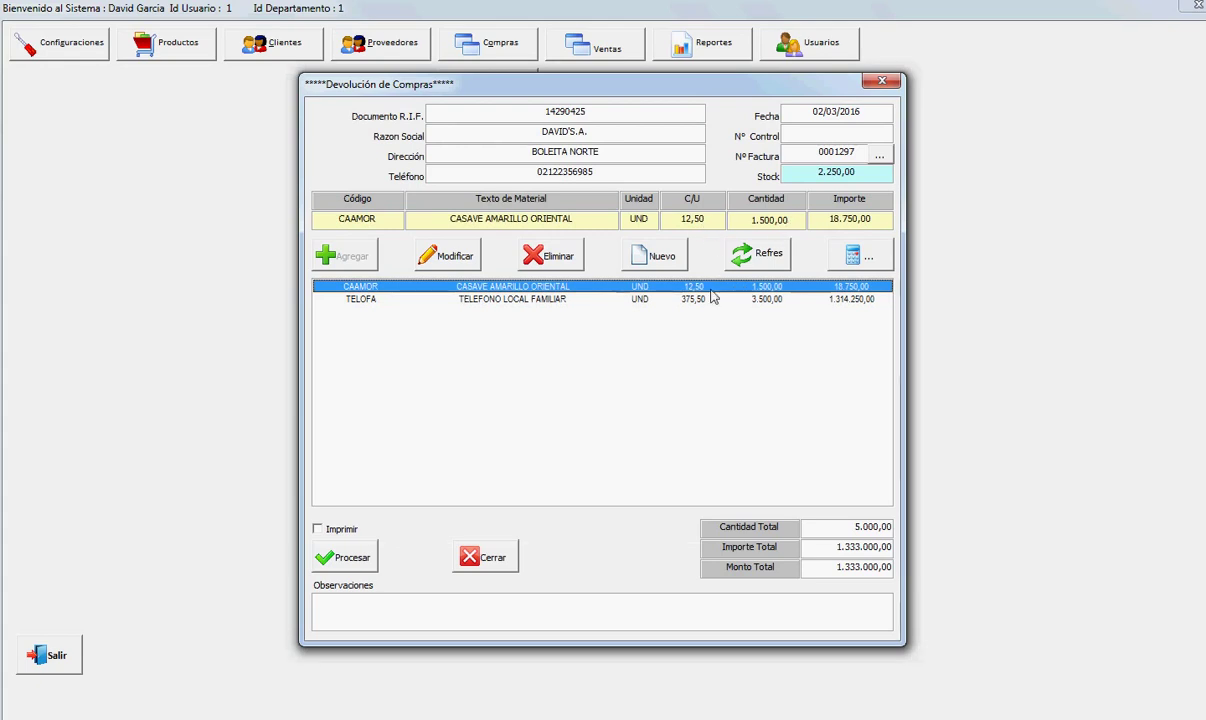
{"action": "left_click", "coordinate": [673, 299]}
{"action": "left_click", "coordinate": [551, 258]}
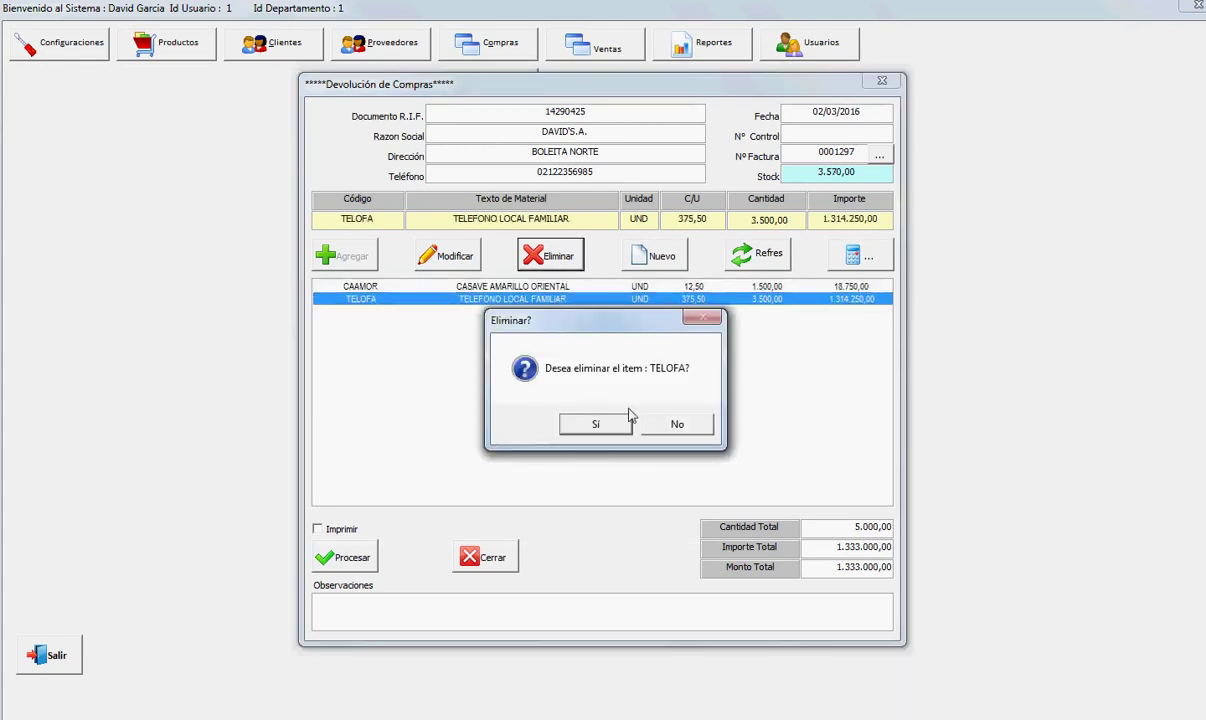
{"action": "left_click", "coordinate": [590, 408]}
Change the CAAMOR return quantity to 500, totalling 6.250,00.
{"action": "left_click", "coordinate": [749, 287]}
{"action": "left_click", "coordinate": [766, 218]}
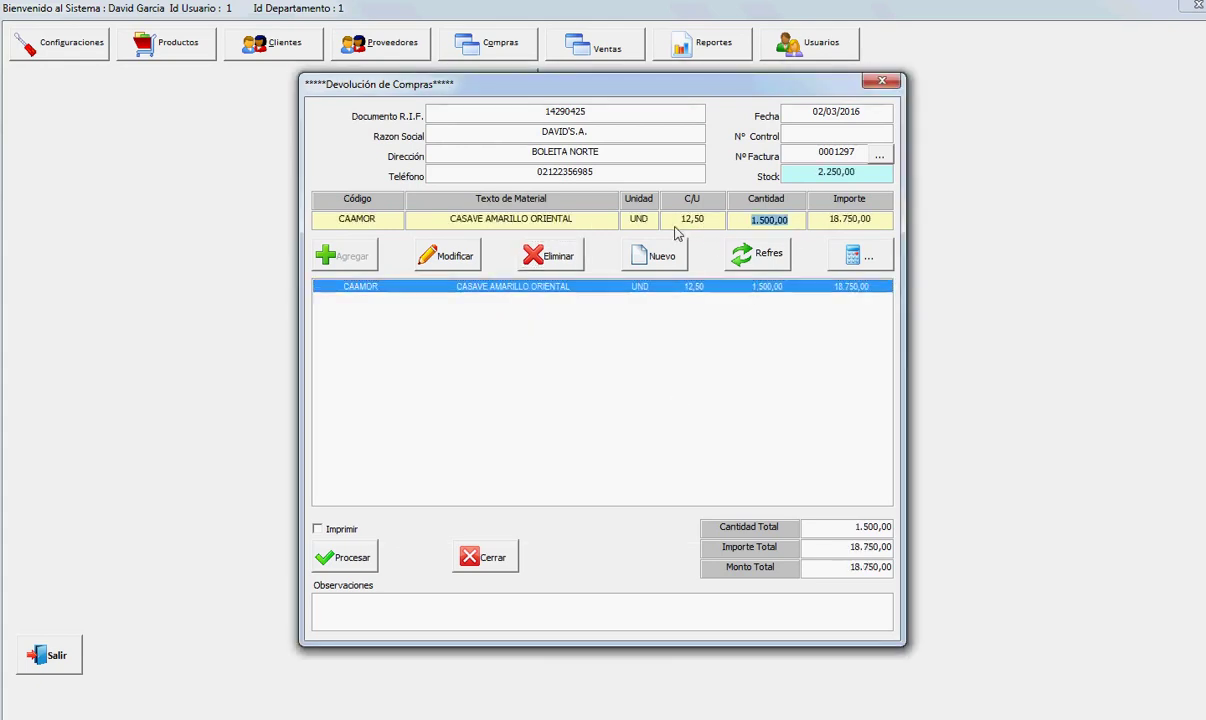
{"action": "type", "text": "500"}
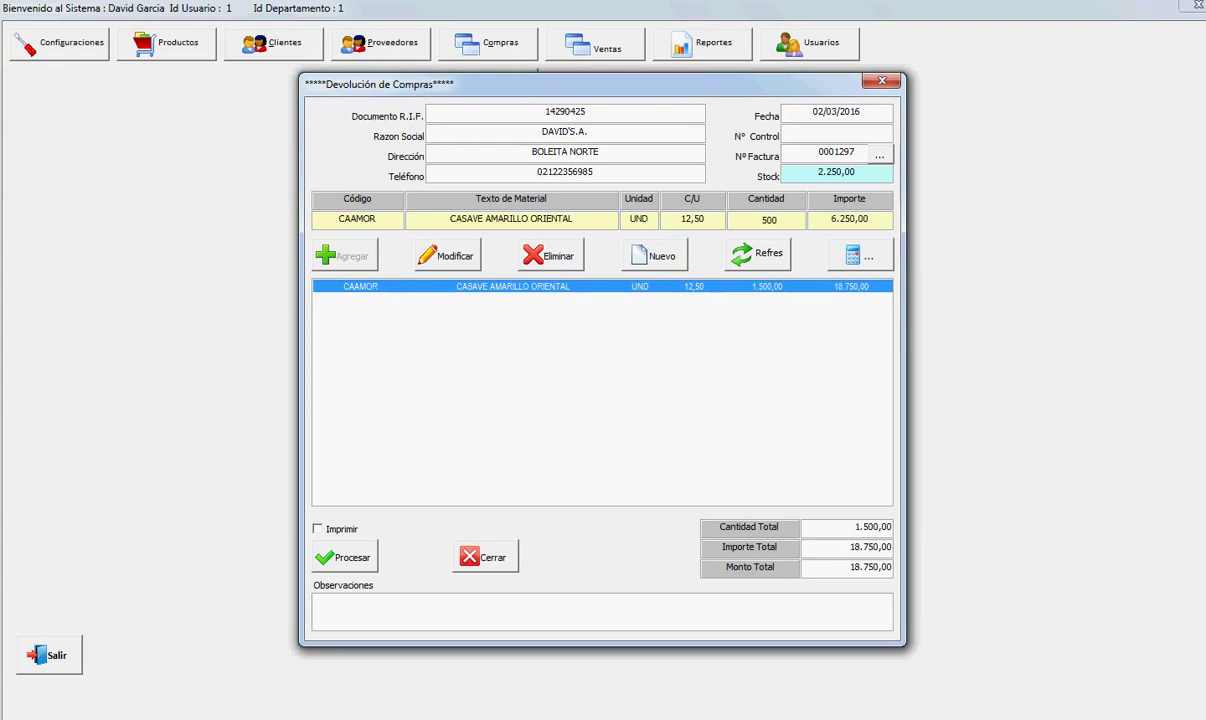
{"action": "left_click", "coordinate": [448, 256]}
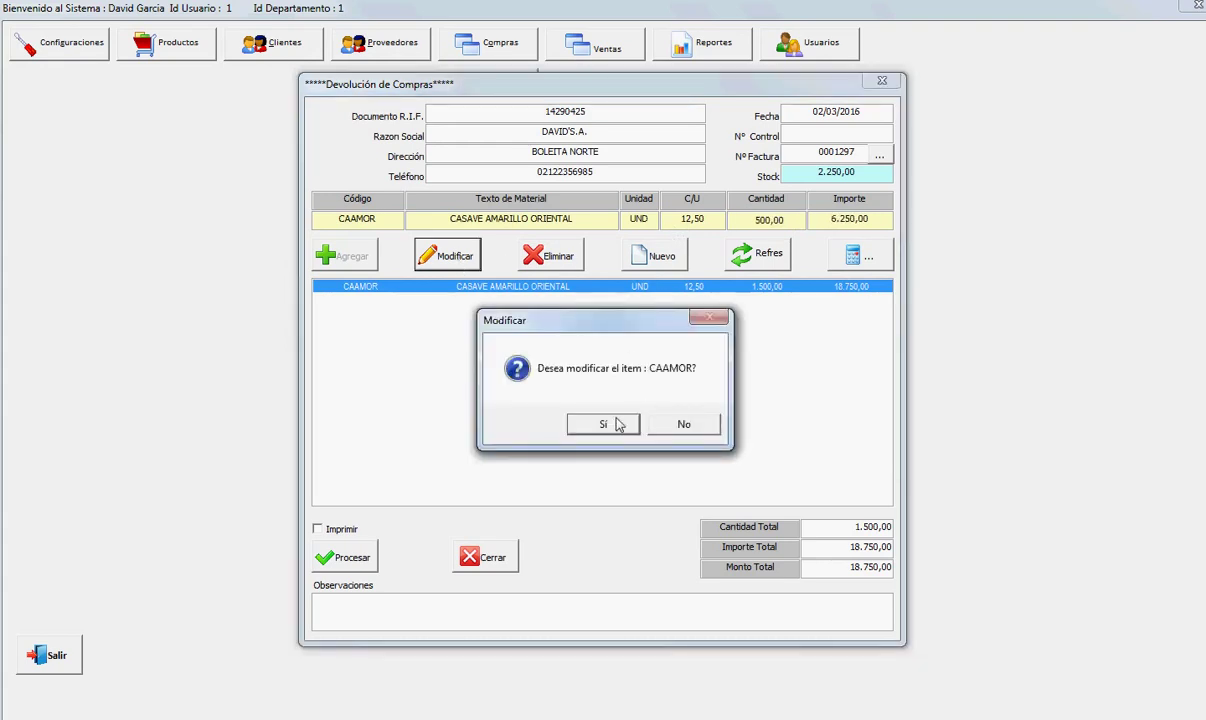
{"action": "left_click", "coordinate": [580, 399]}
{"action": "left_click", "coordinate": [754, 287]}
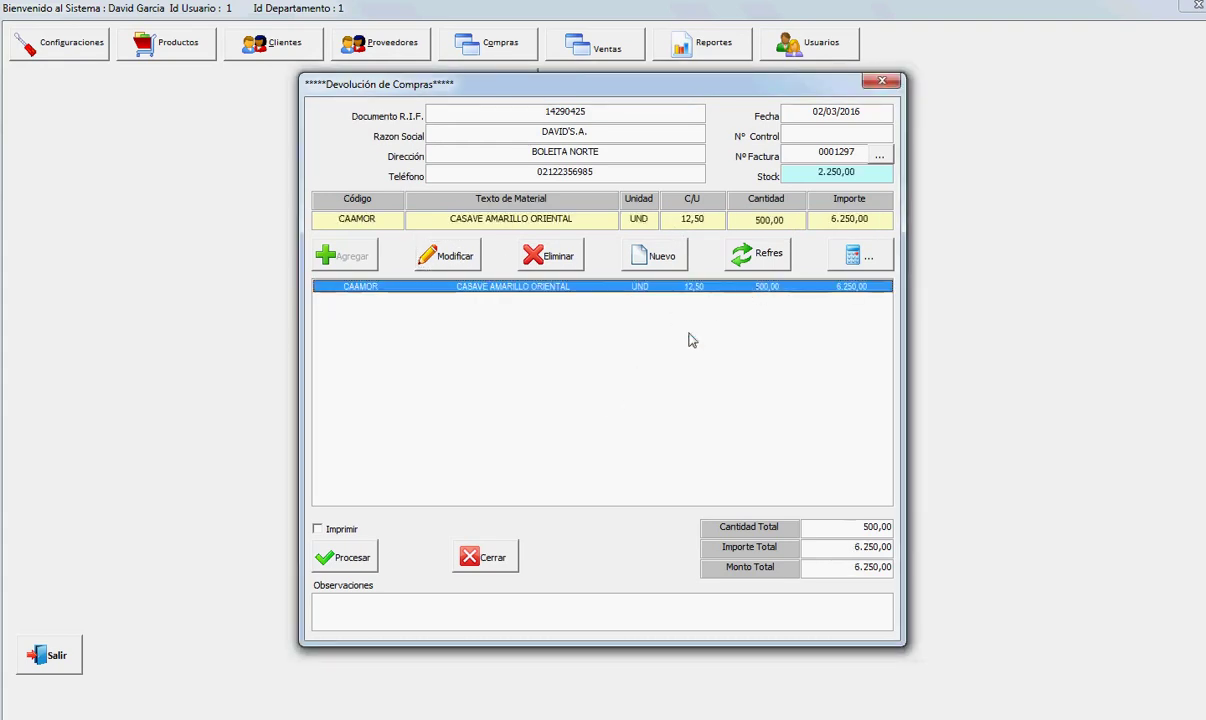
Note 'Se devuelven por estar en malas condiciones.', mark it for printing, and process it as 0001298.
{"action": "left_click", "coordinate": [439, 614]}
{"action": "type", "text": "Se de"}
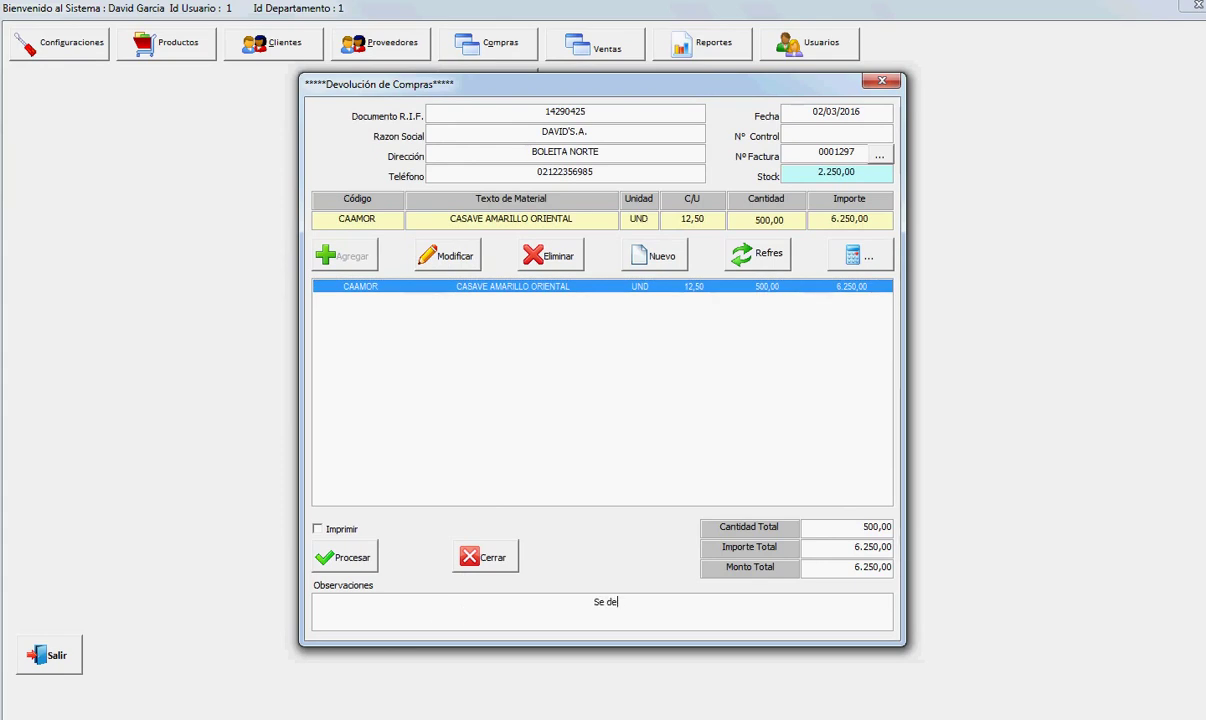
{"action": "type", "text": "vue"}
{"action": "type", "text": "lven por "}
{"action": "type", "text": "estar en m"}
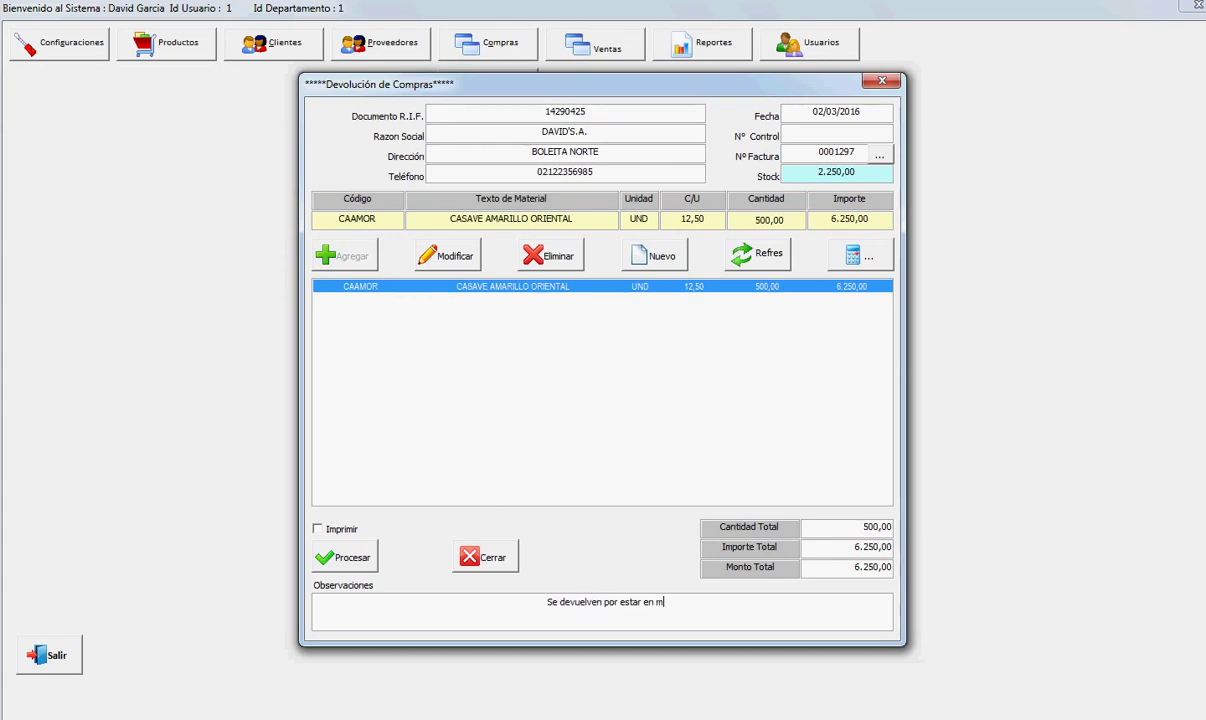
{"action": "type", "text": "alas condic"}
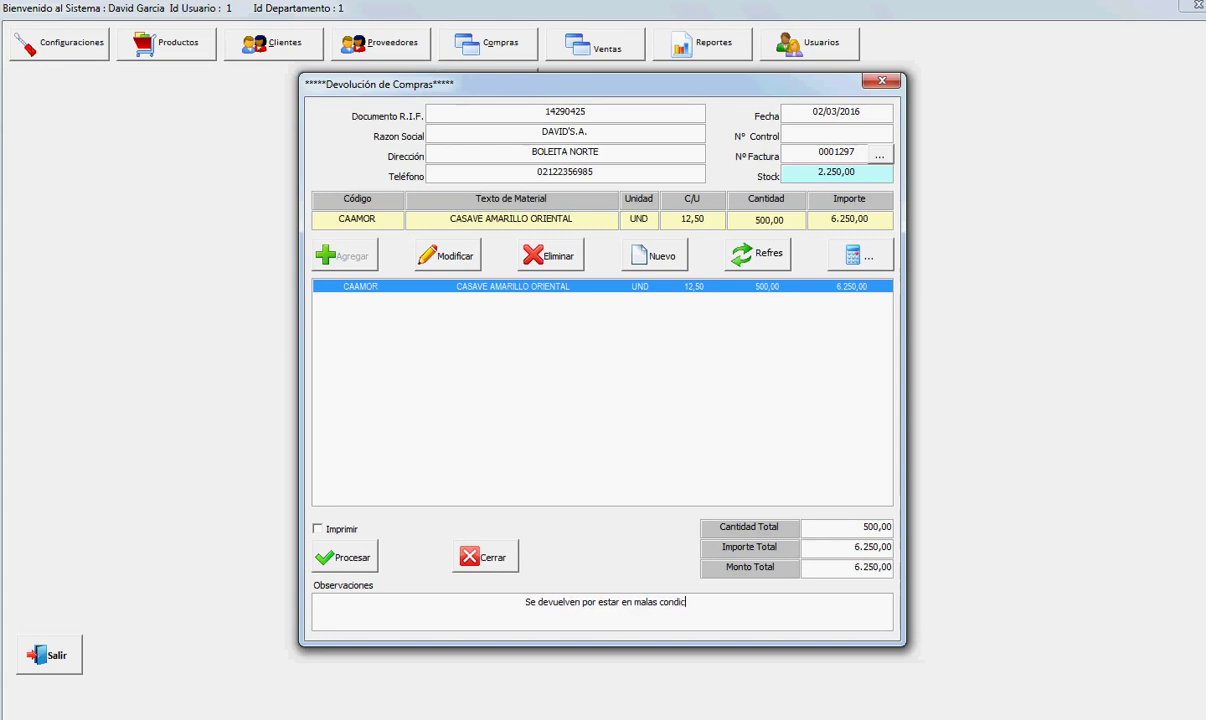
{"action": "type", "text": "iones."}
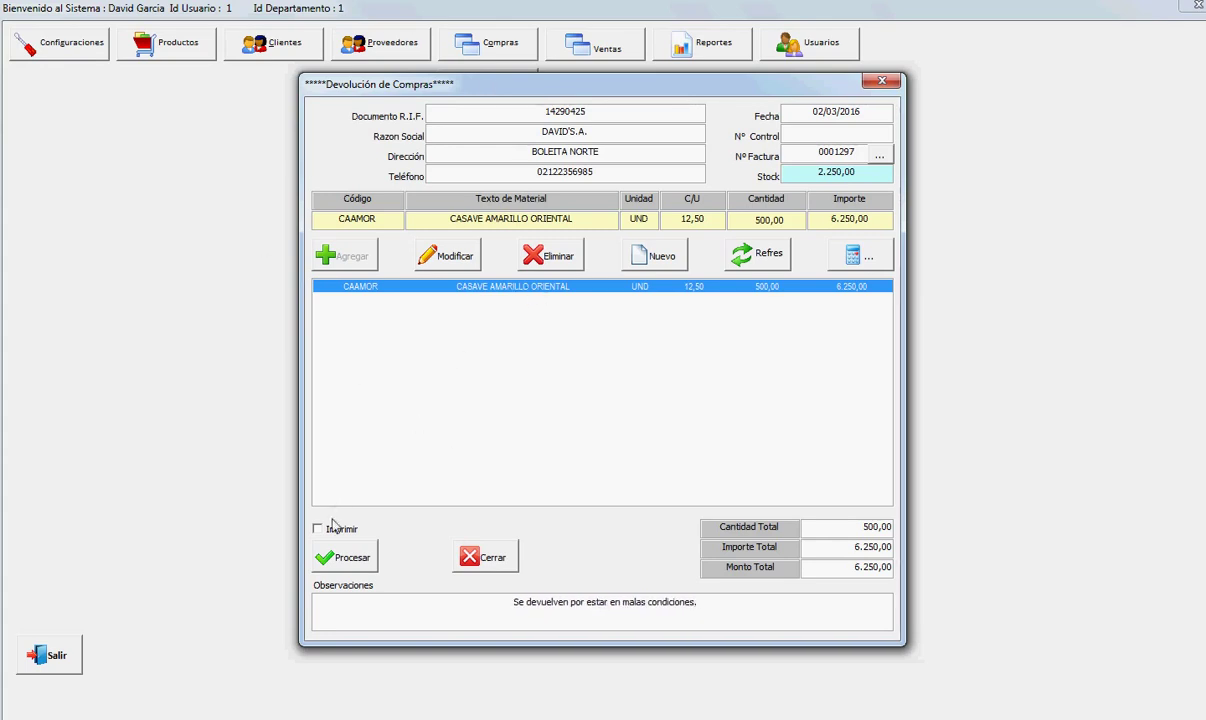
{"action": "left_click", "coordinate": [334, 527]}
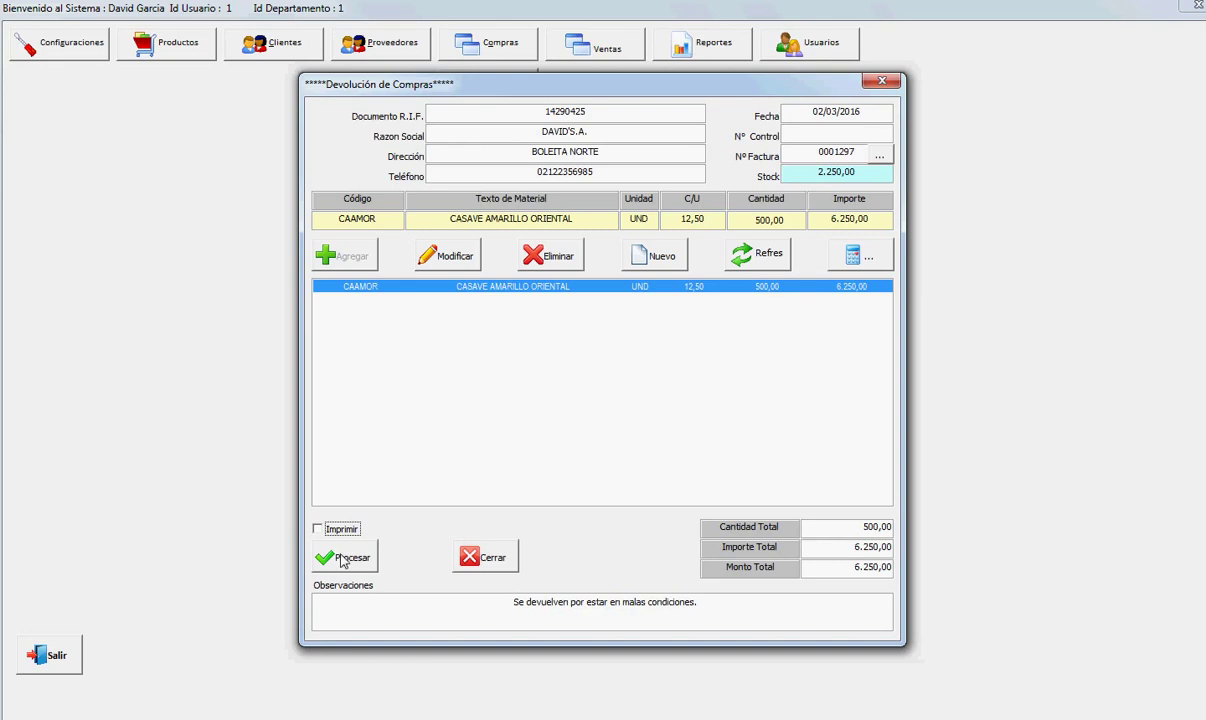
{"action": "left_click", "coordinate": [335, 552]}
{"action": "left_click", "coordinate": [621, 424]}
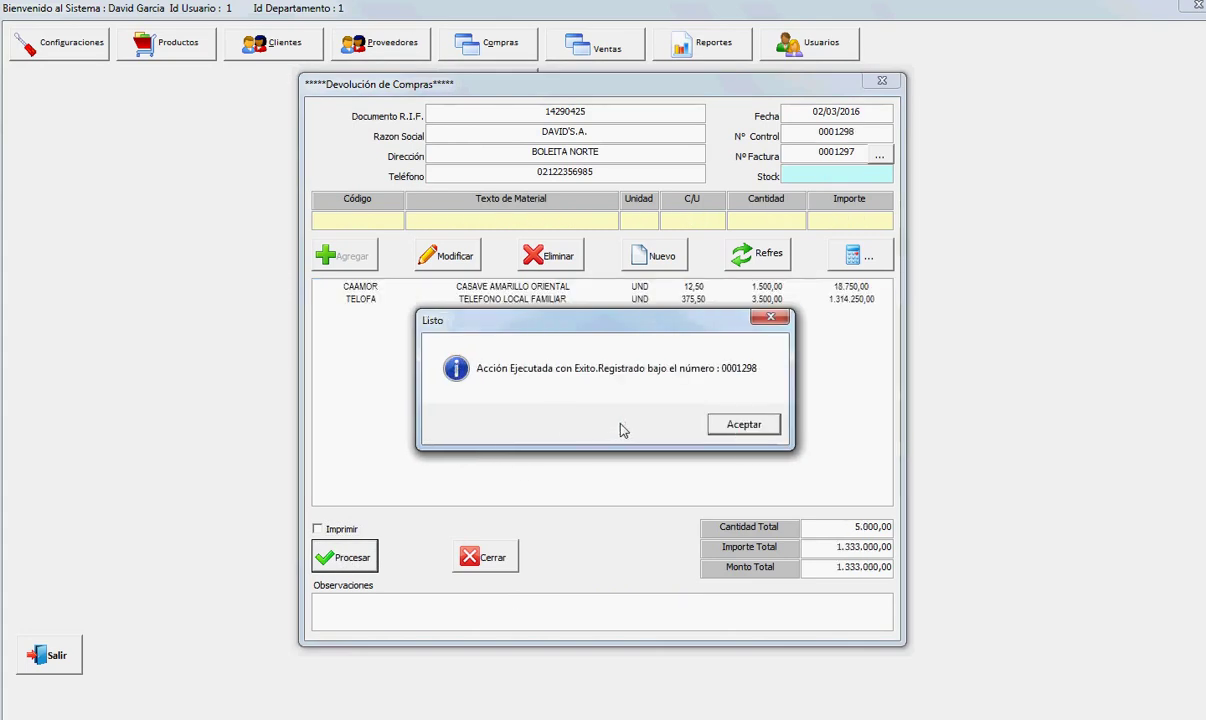
Reload invoice 0001297's lines and retry returning CAAMOR, which is rejected with 1.000,00 returnable.
{"action": "left_click", "coordinate": [737, 425]}
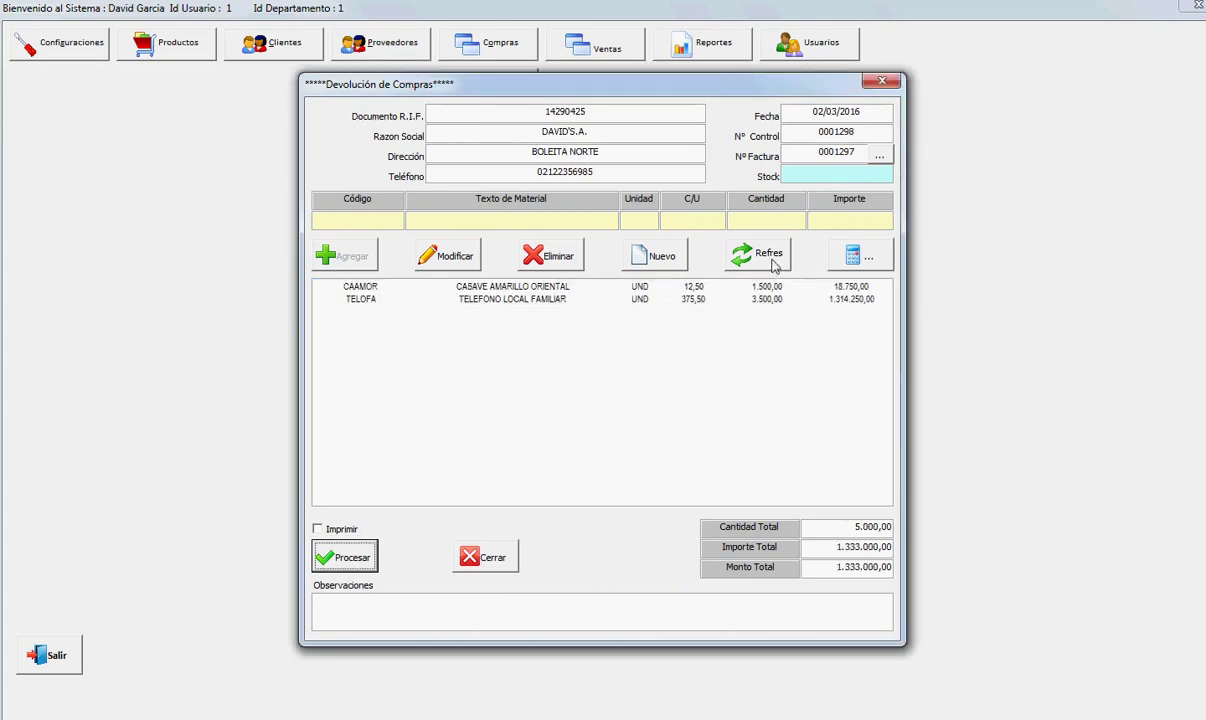
{"action": "left_click", "coordinate": [732, 252]}
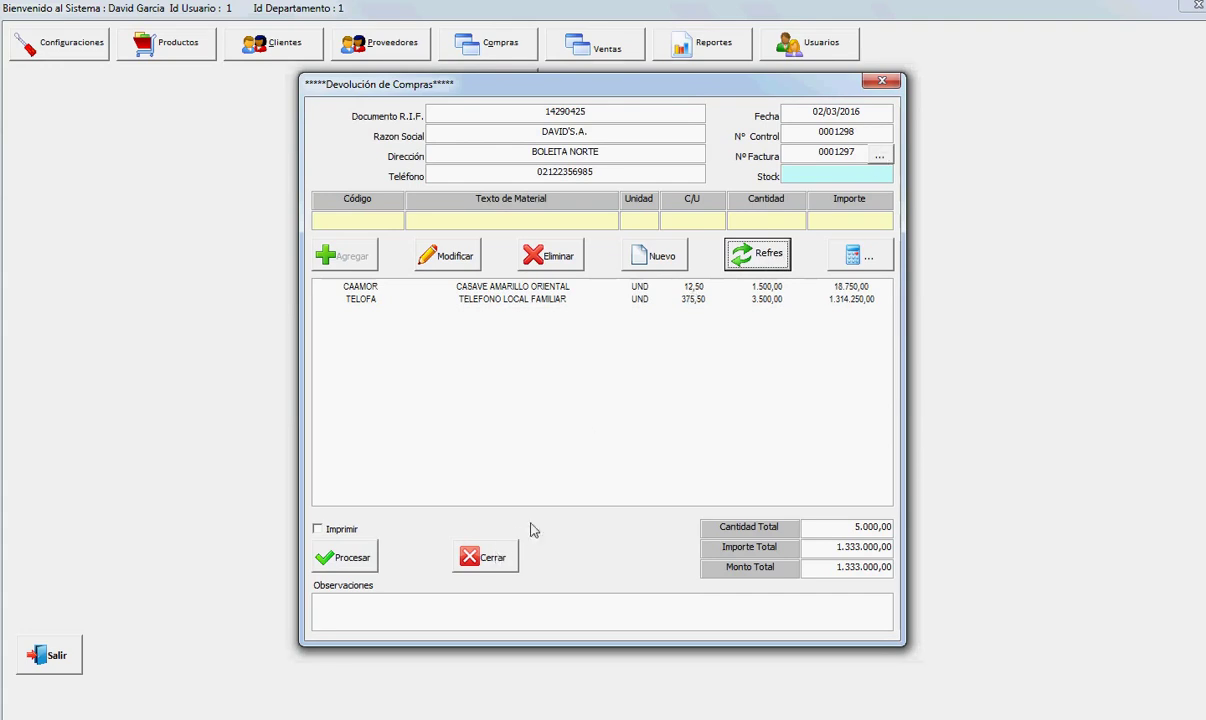
{"action": "left_click", "coordinate": [720, 299]}
{"action": "left_click", "coordinate": [712, 286]}
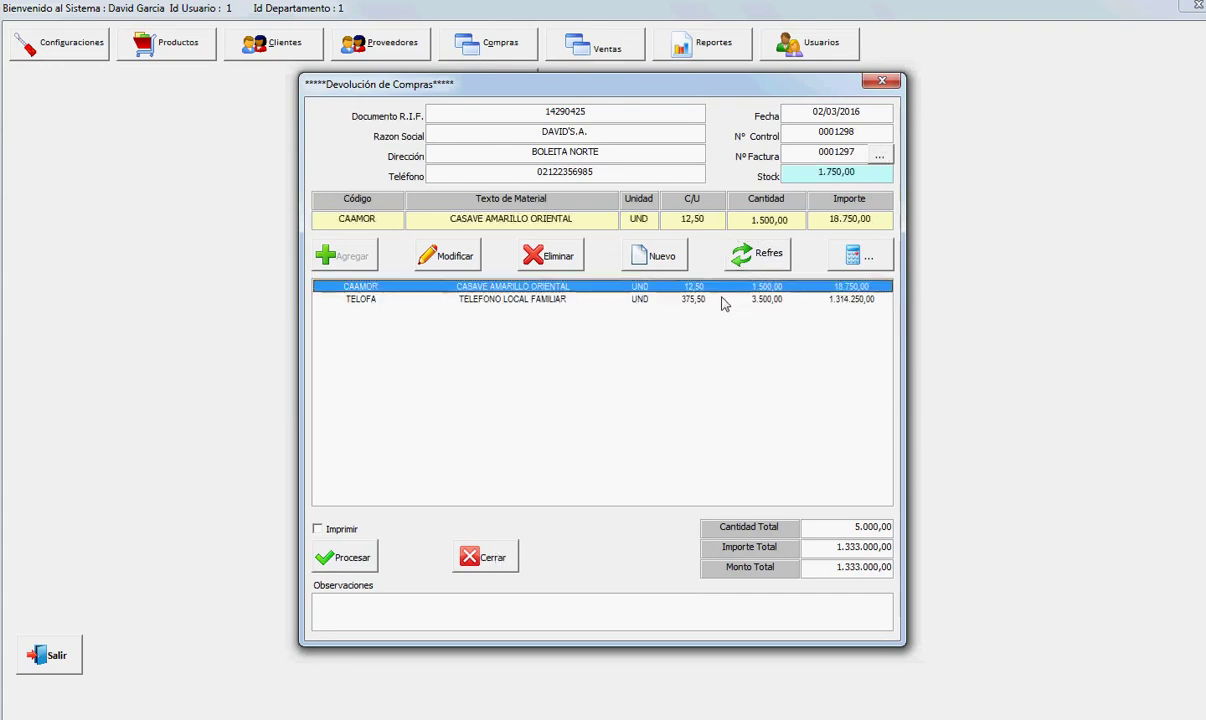
{"action": "left_click", "coordinate": [332, 552]}
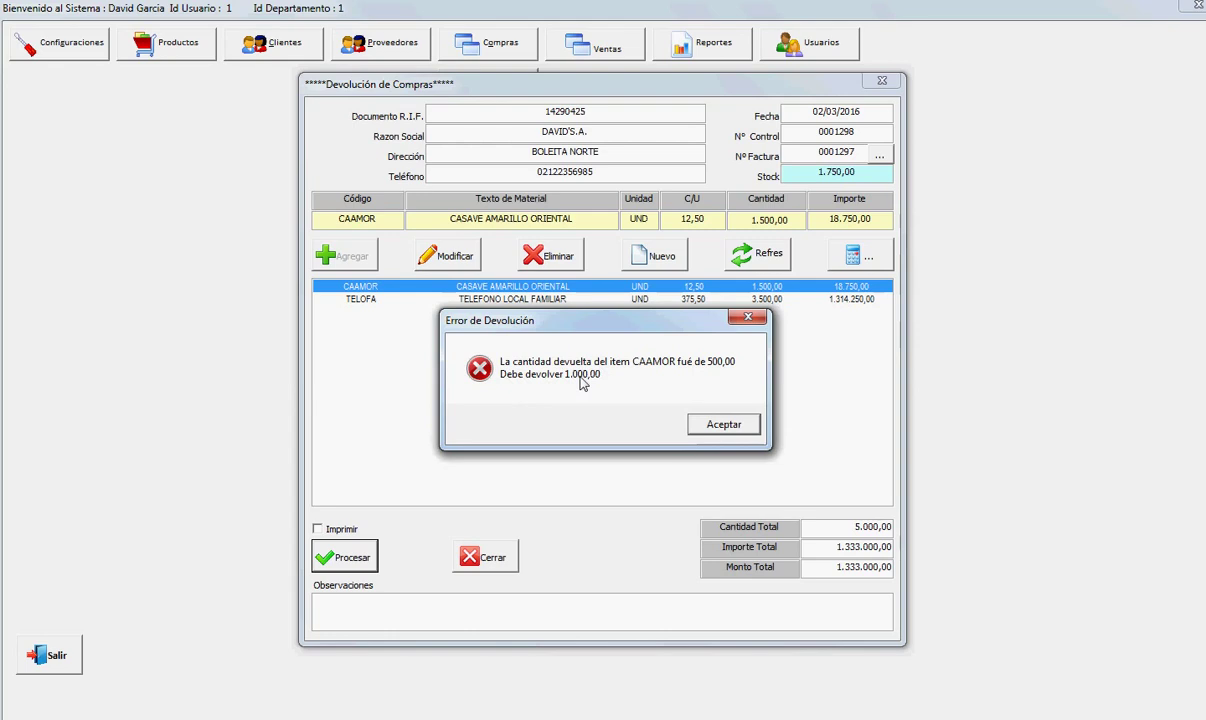
{"action": "left_click", "coordinate": [714, 425]}
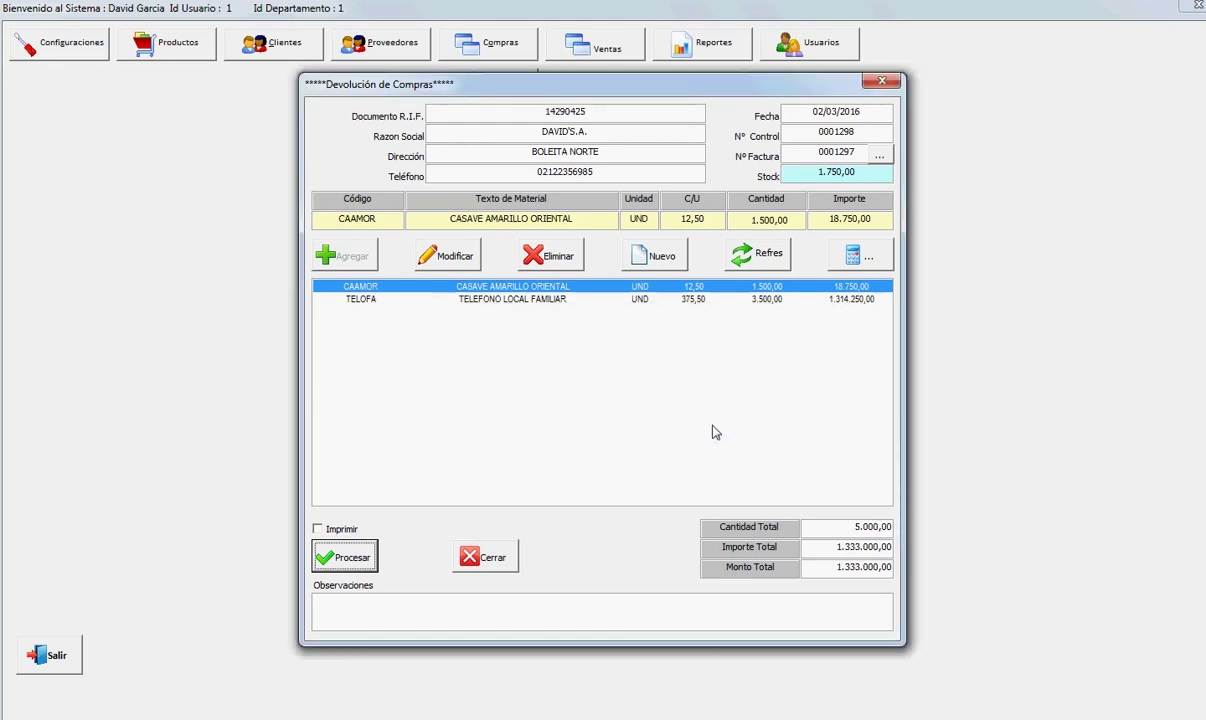
{"action": "left_click", "coordinate": [610, 286]}
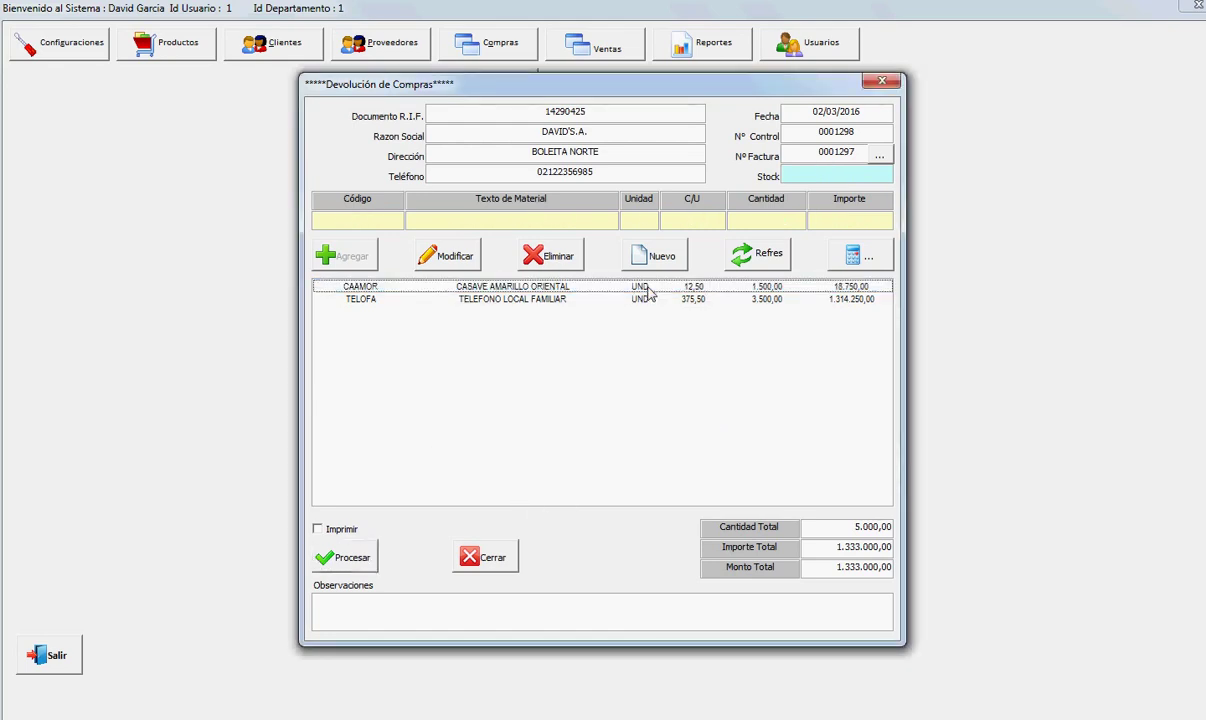
Close the returns form and start a sales invoice for the customer picked from the list.
{"action": "left_click", "coordinate": [505, 555]}
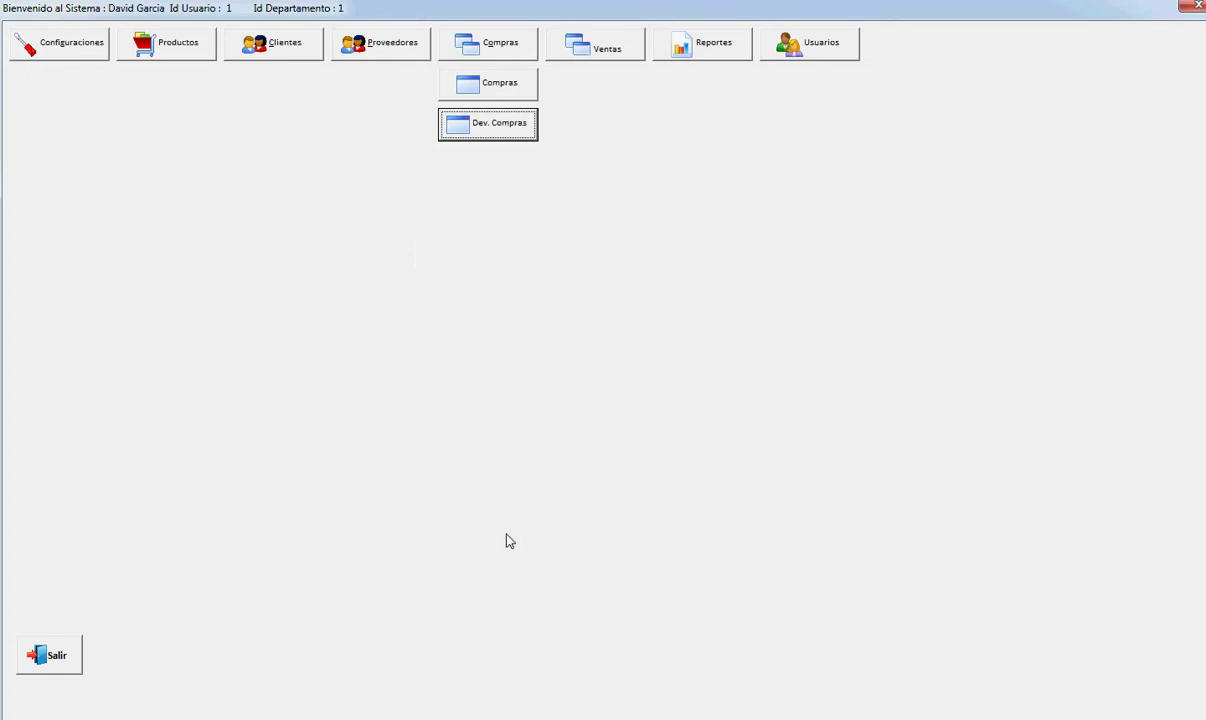
{"action": "left_click", "coordinate": [590, 45]}
{"action": "left_click", "coordinate": [570, 84]}
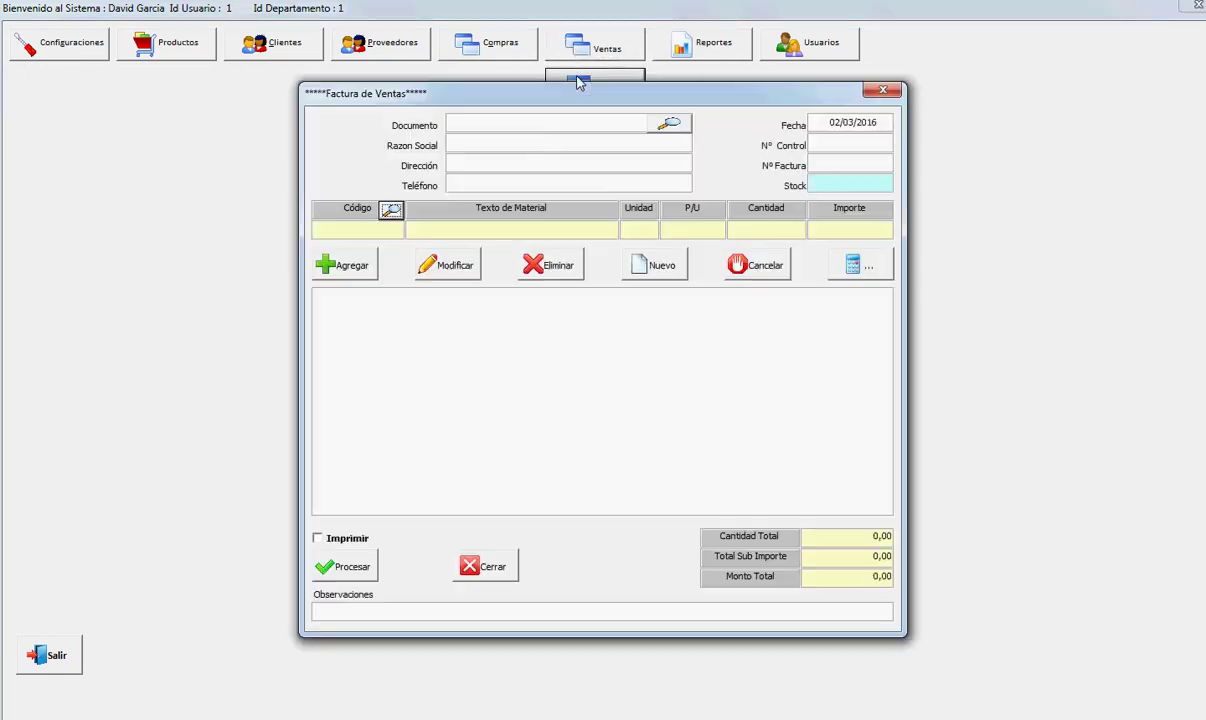
{"action": "left_click", "coordinate": [668, 124]}
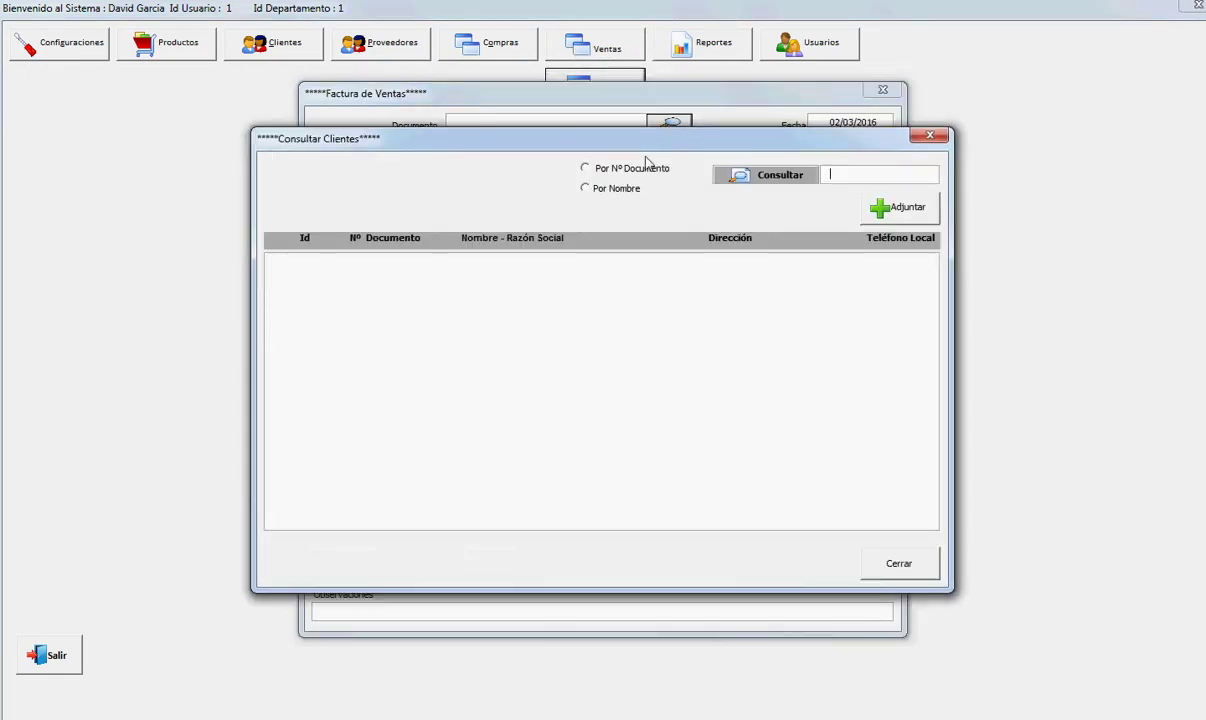
{"action": "mouse_move", "coordinate": [631, 265]}
{"action": "left_mouse_down"}
{"action": "mouse_move", "coordinate": [616, 324]}
{"action": "mouse_move", "coordinate": [616, 272]}
{"action": "left_mouse_up"}
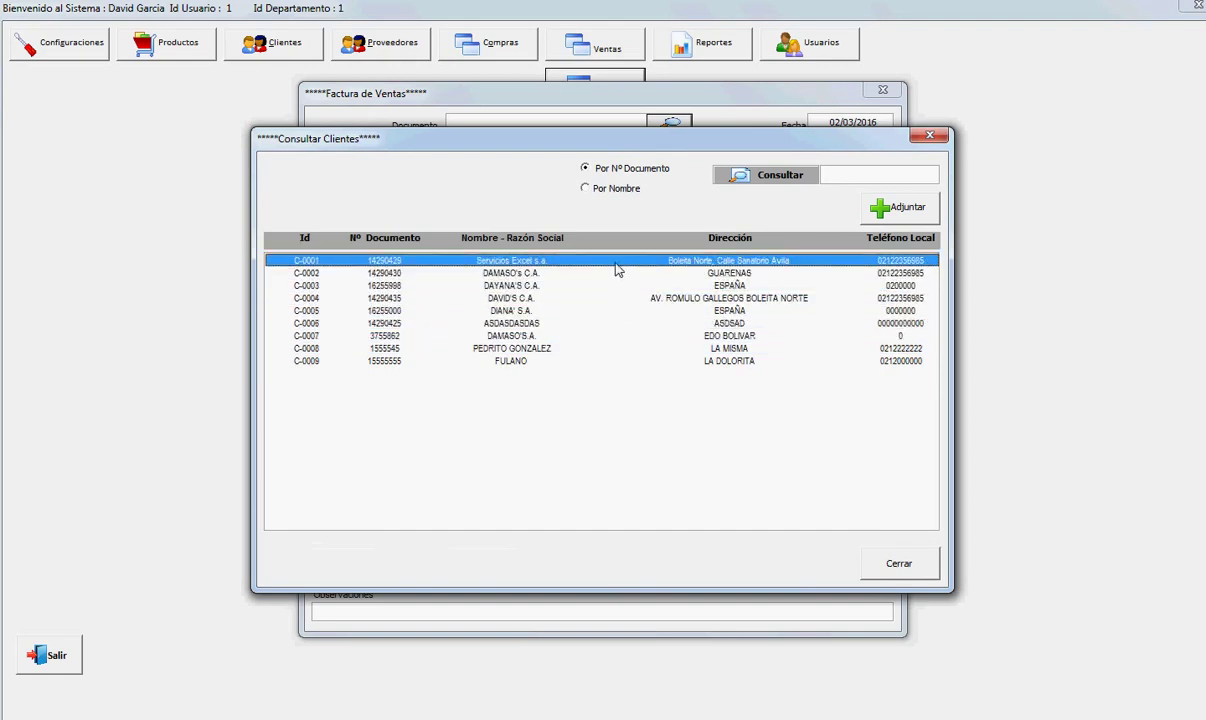
{"action": "left_click_drag", "start_coordinate": [616, 268], "coordinate": [612, 285]}
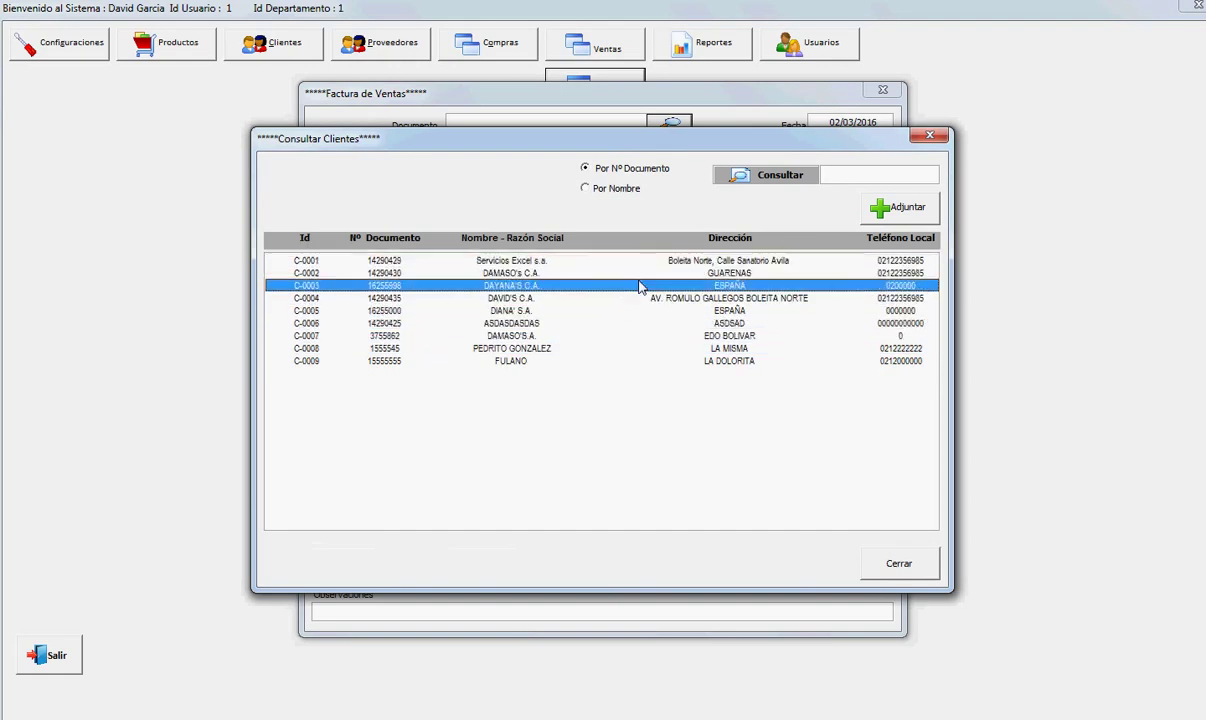
{"action": "left_click", "coordinate": [897, 205]}
Add TELOFA to the sales invoice with quantity 570.
{"action": "left_click", "coordinate": [393, 121]}
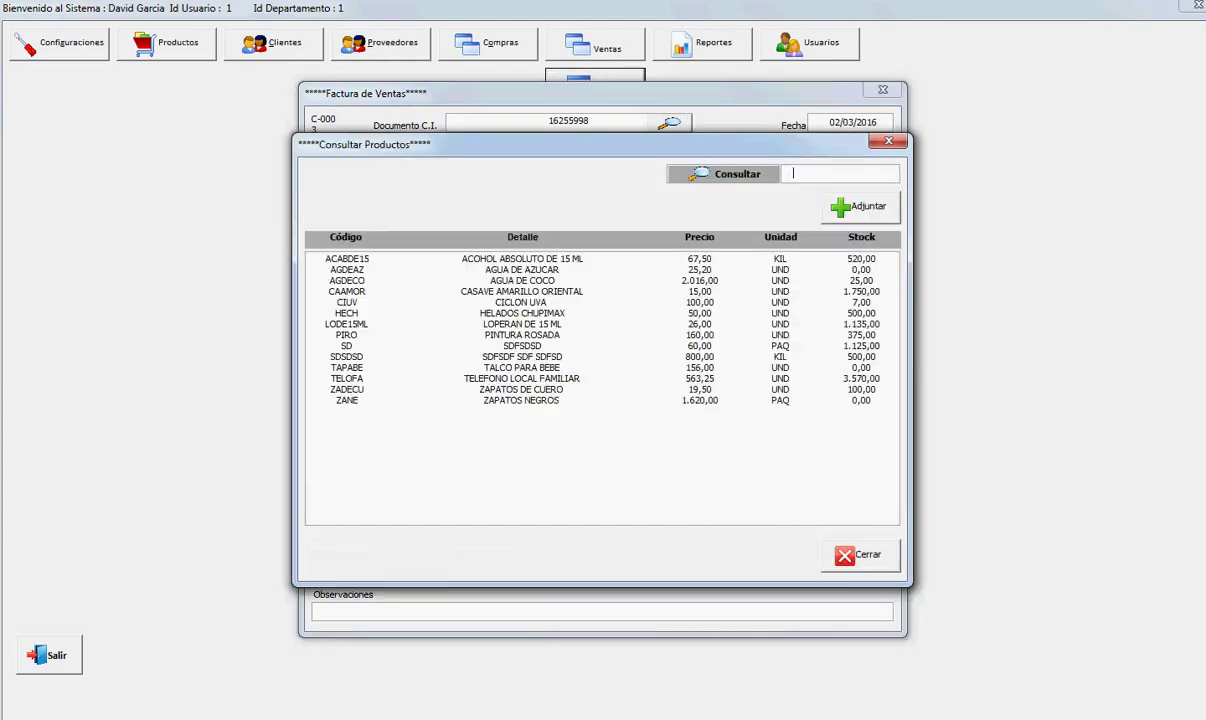
{"action": "left_click_drag", "start_coordinate": [565, 262], "coordinate": [565, 380]}
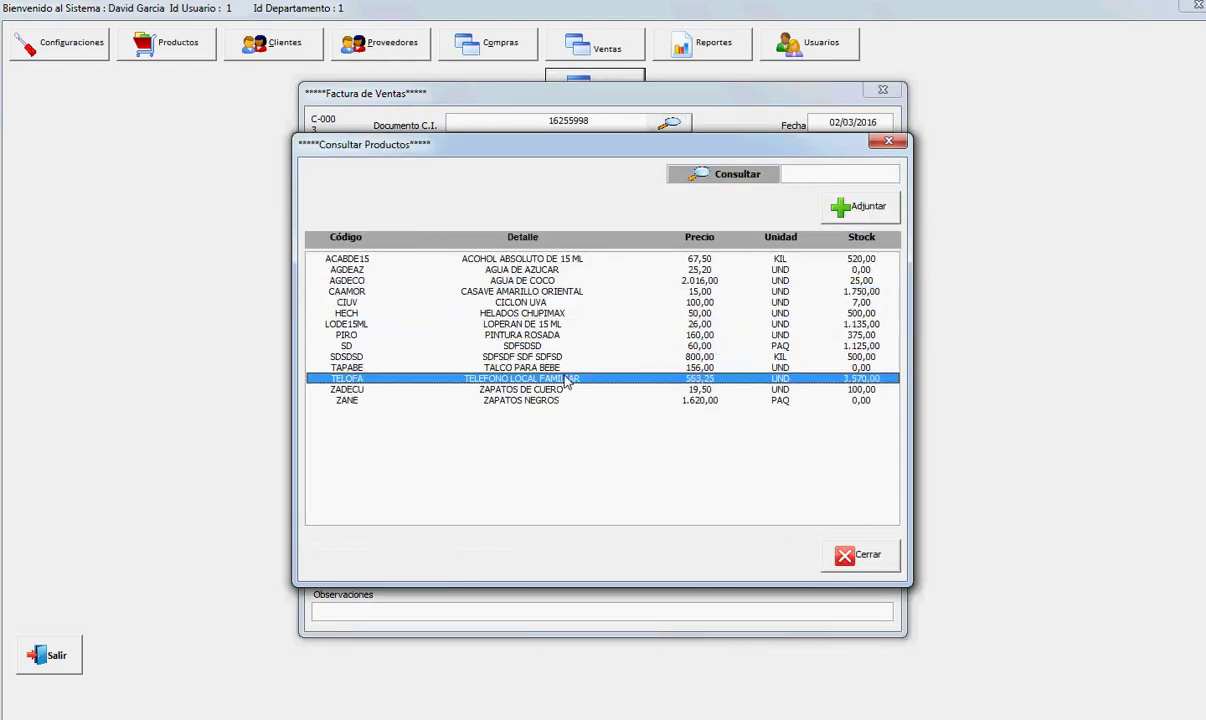
{"action": "left_click", "coordinate": [845, 207]}
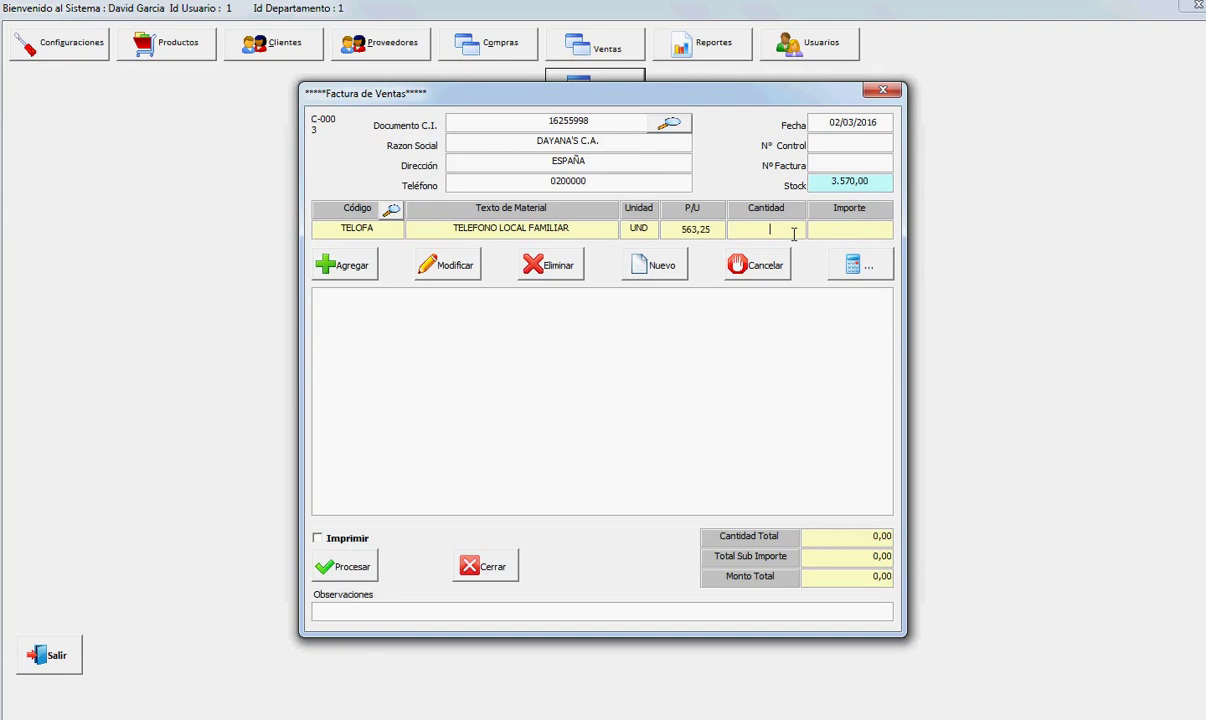
{"action": "type", "text": "570"}
{"action": "key", "text": "Return"}
{"action": "key", "text": "Return"}
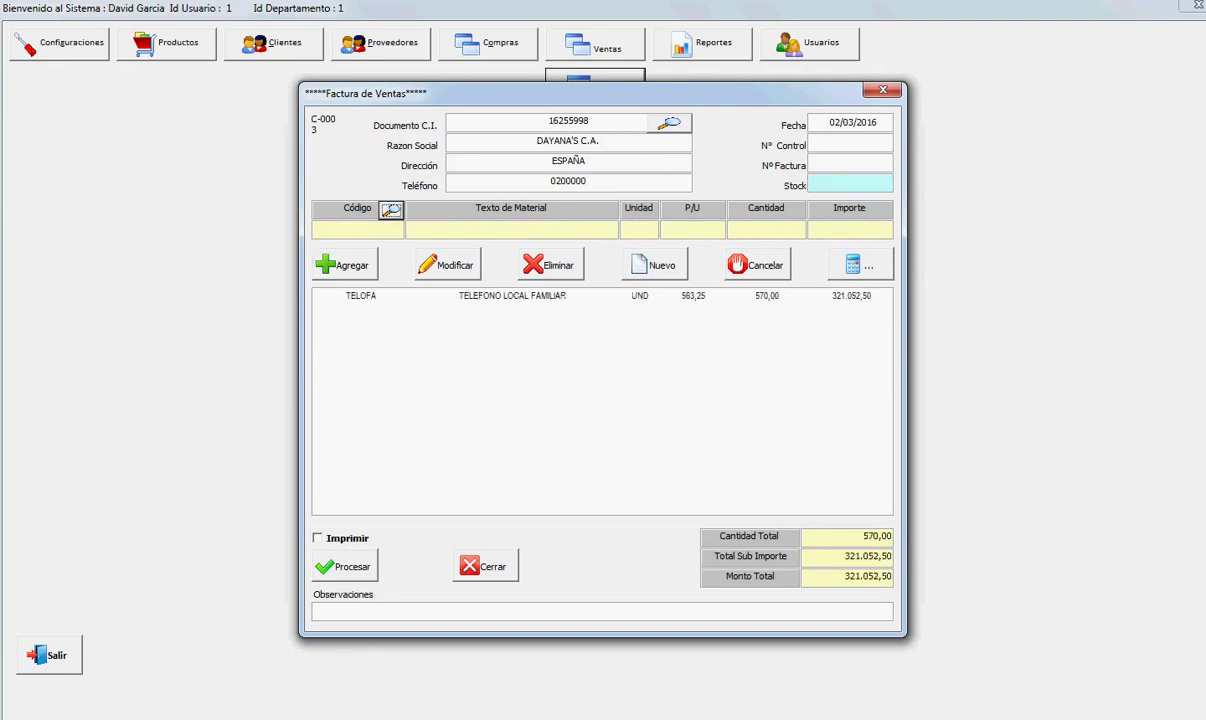
{"action": "key", "text": "Return"}
Add SDSDSD to the sales invoice with quantity 125.
{"action": "left_click_drag", "start_coordinate": [640, 258], "coordinate": [628, 356]}
{"action": "left_click", "coordinate": [850, 207]}
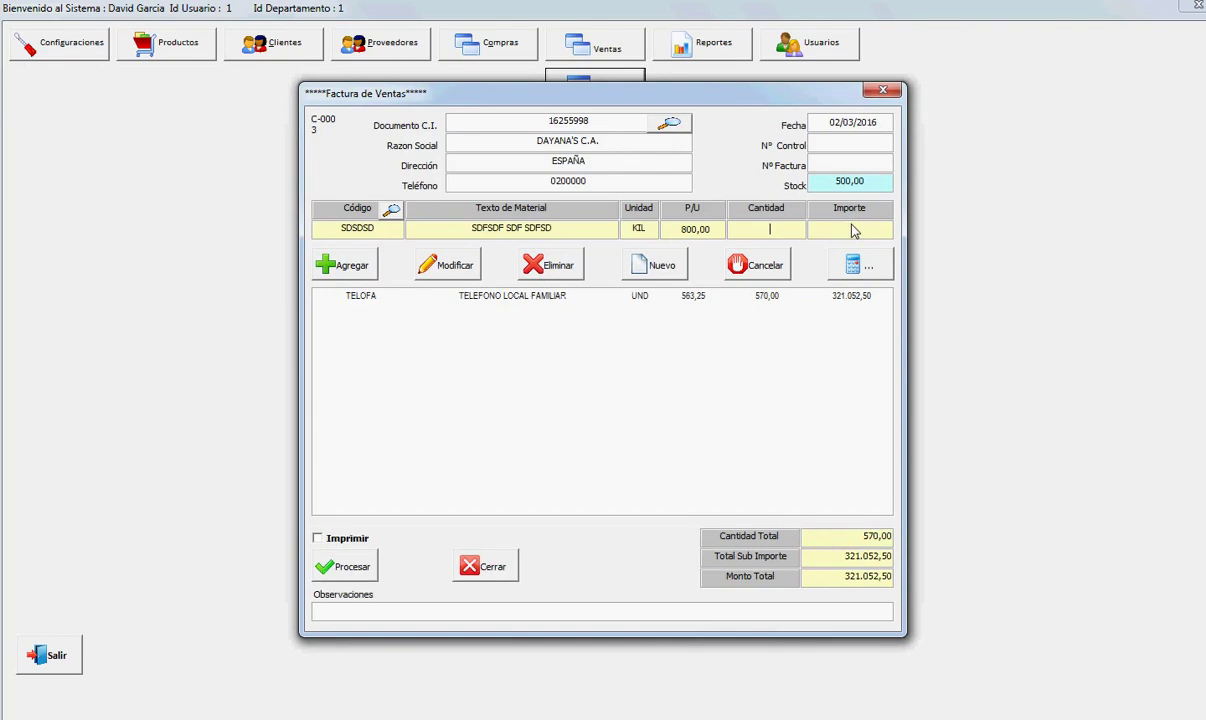
{"action": "type", "text": "125"}
{"action": "key", "text": "Return"}
{"action": "key", "text": "Return"}
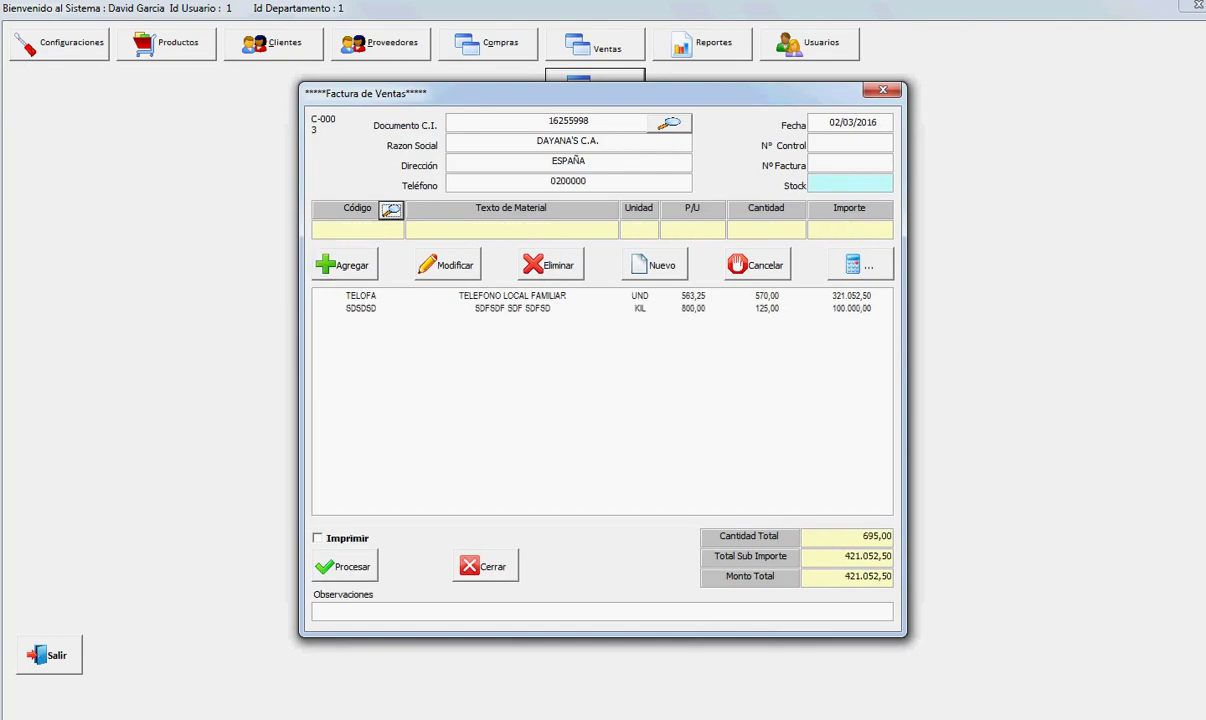
{"action": "key", "text": "Return"}
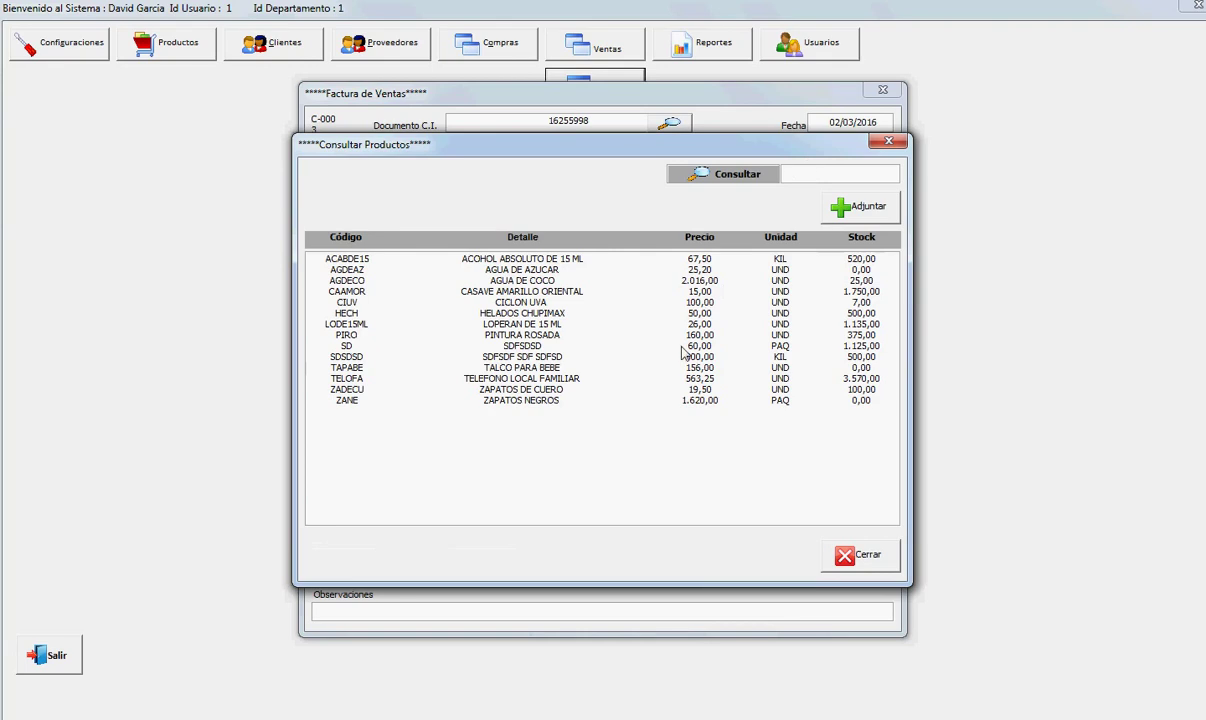
Add ACABDE15 (ACOHOL ABSOLUTO DE 15 ML) ×520, totalling 456.152,50, and type an observation.
{"action": "left_click", "coordinate": [660, 367]}
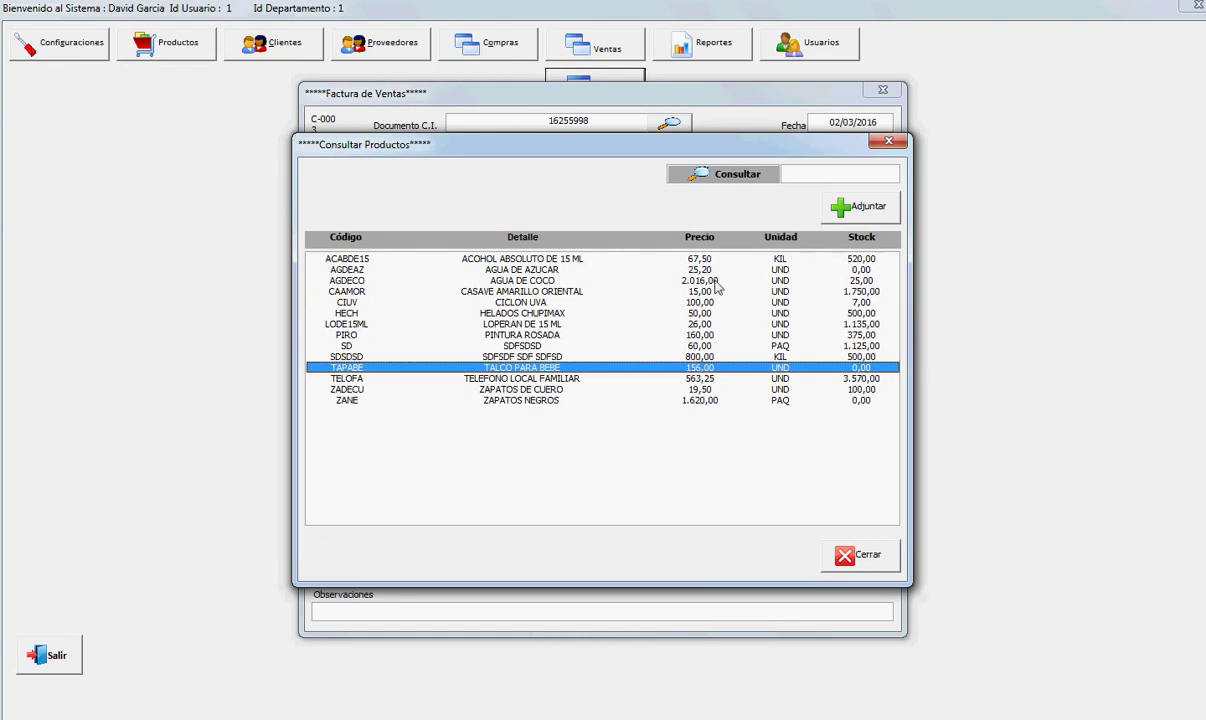
{"action": "key", "text": "Up"}
{"action": "key", "text": "Up"}
{"action": "key", "text": "Up"}
{"action": "key", "text": "Up"}
{"action": "key", "text": "Up"}
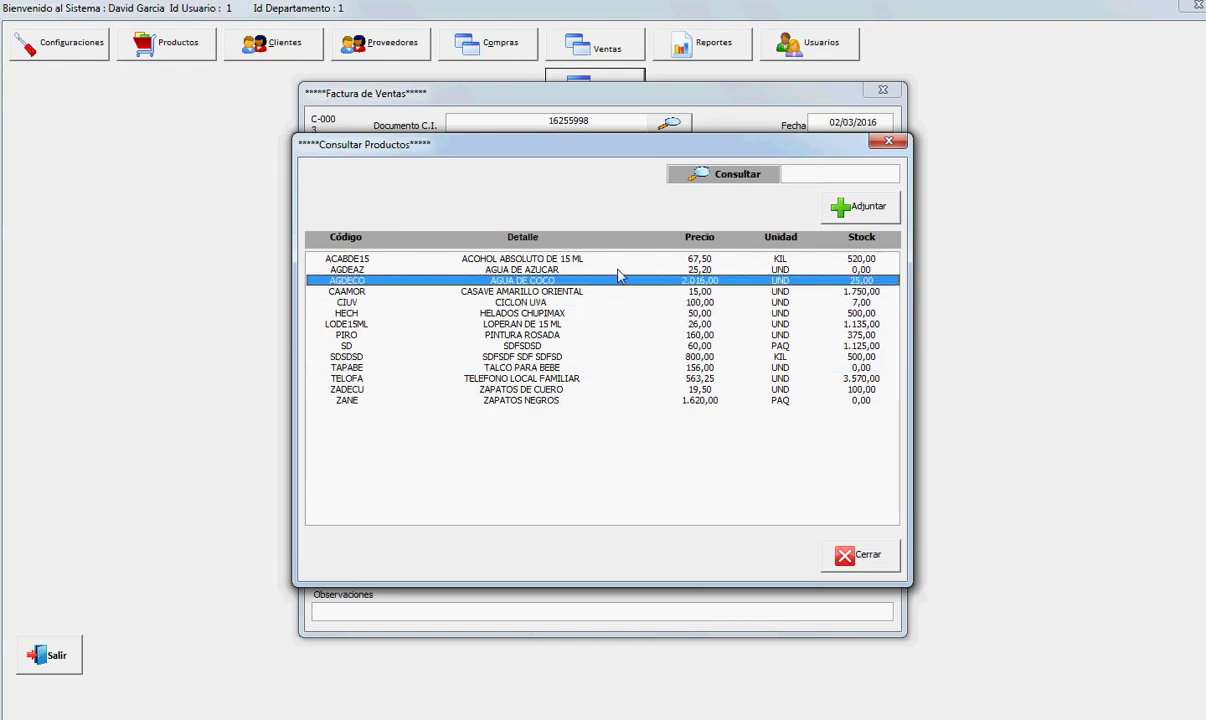
{"action": "left_click", "coordinate": [649, 260]}
{"action": "key", "text": "Return"}
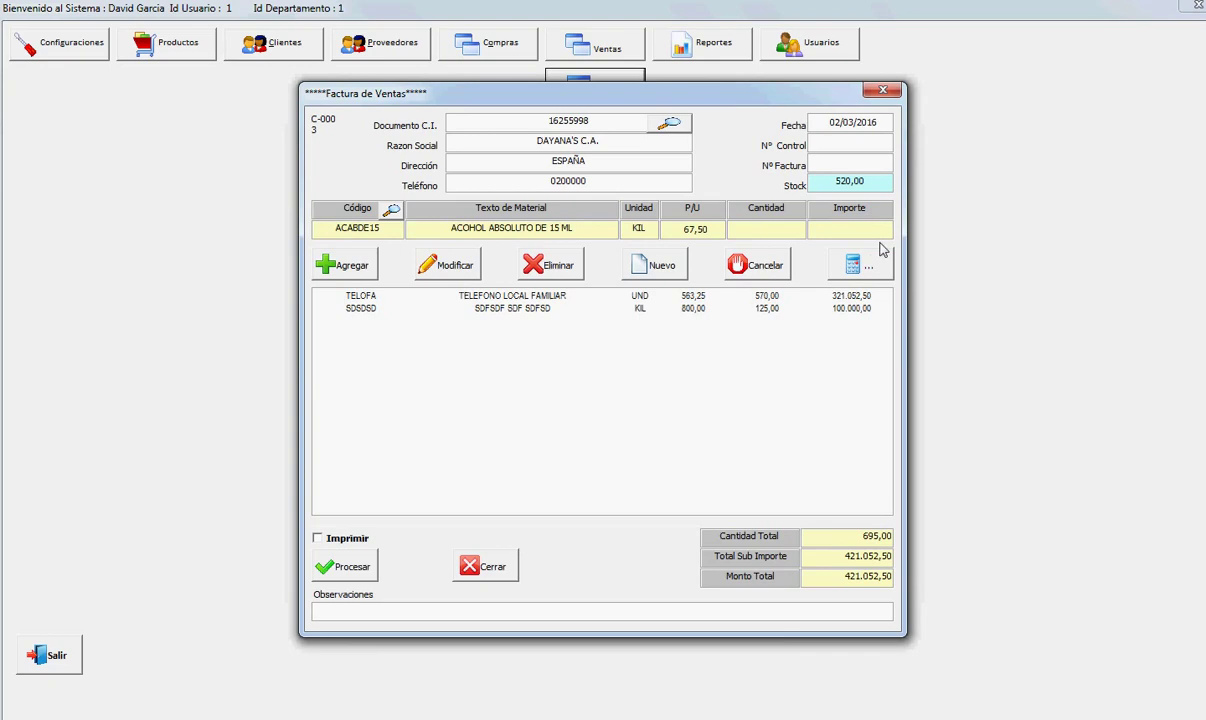
{"action": "type", "text": "520"}
{"action": "left_click", "coordinate": [334, 268]}
{"action": "type", "text": "cualquie"}
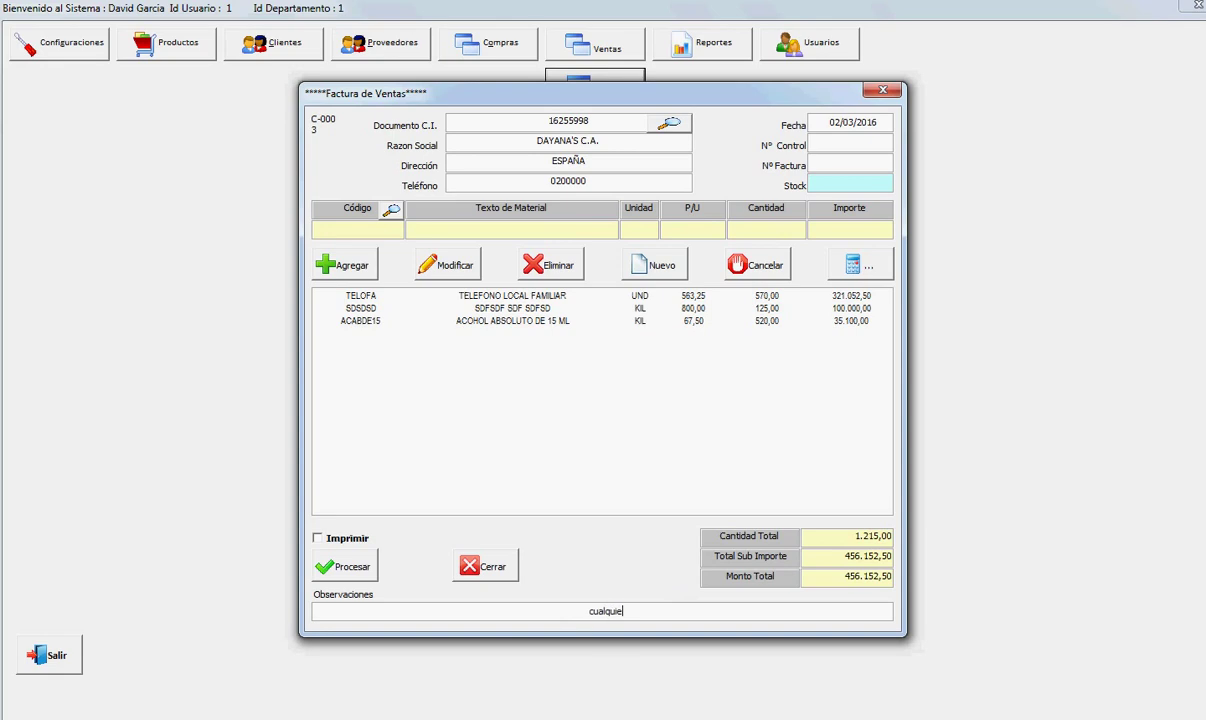
{"action": "type", "text": "r i"}
{"action": "type", "text": "nformació"}
{"action": "type", "text": "n que se "}
{"action": "type", "text": "necesi"}
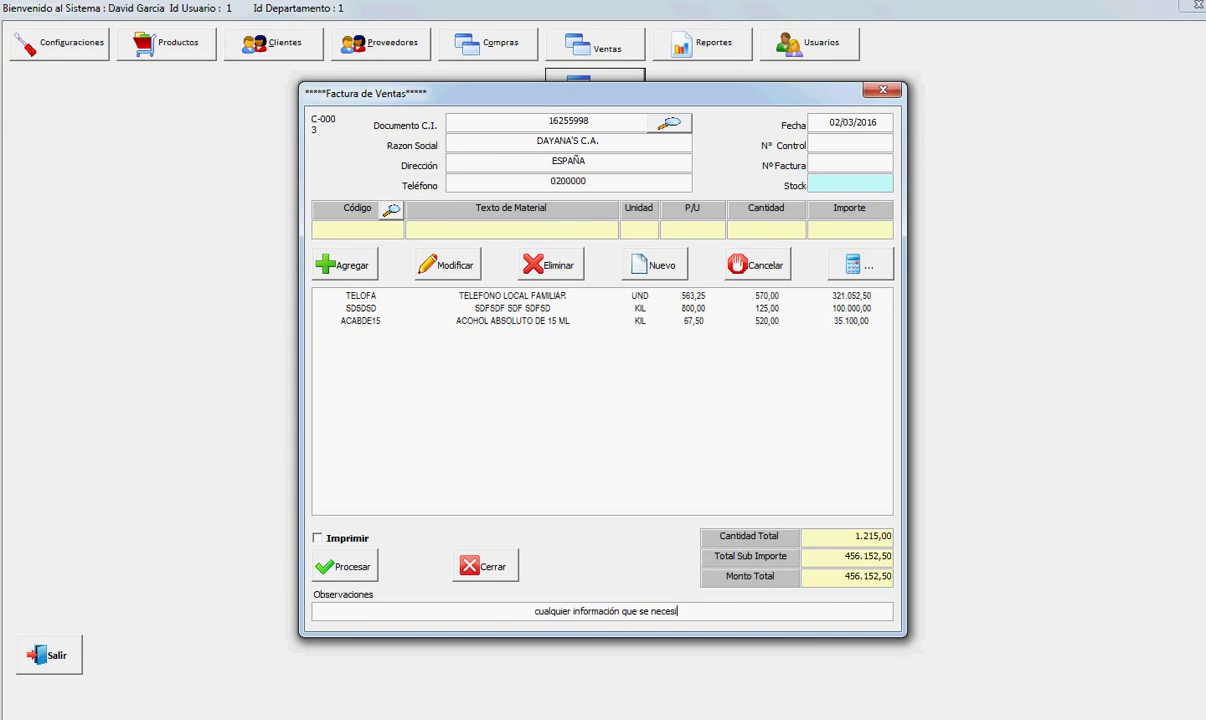
{"action": "type", "text": "te o no"}
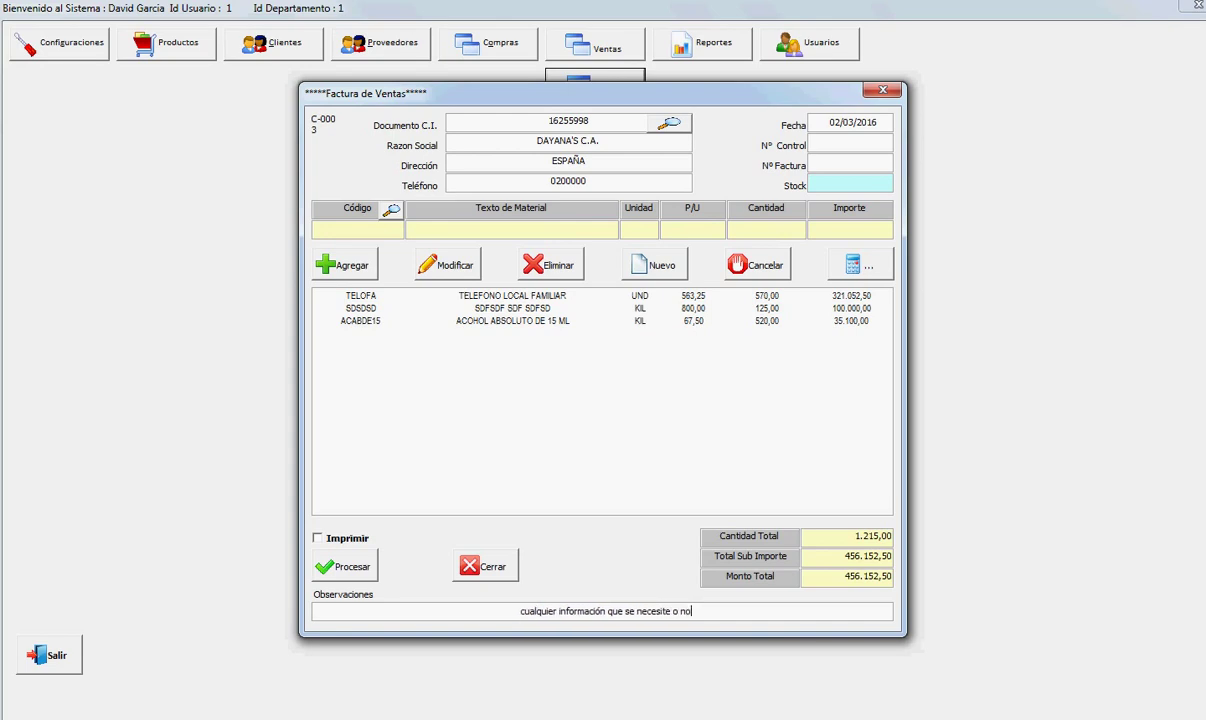
{"action": "type", "text": "."}
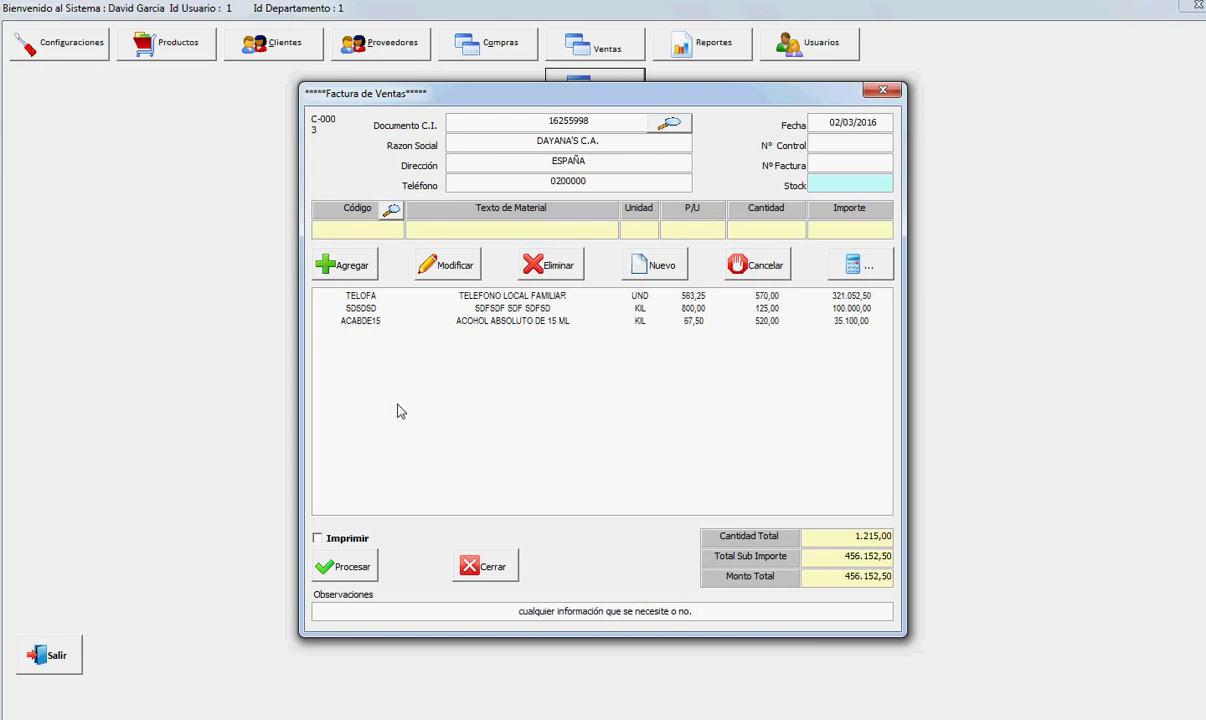
Mark the sales invoice for printing, process it as 0001299, and close the window.
{"action": "left_click", "coordinate": [341, 540]}
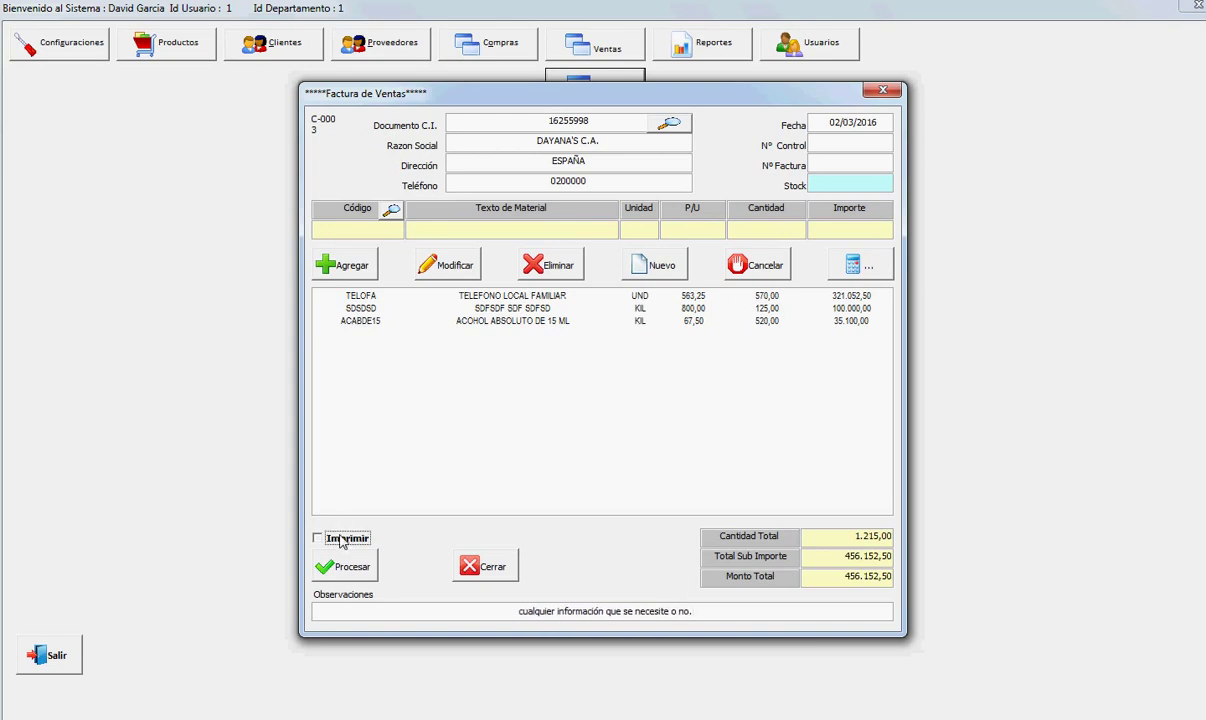
{"action": "left_click", "coordinate": [855, 166]}
{"action": "left_click", "coordinate": [344, 565]}
{"action": "left_click", "coordinate": [604, 430]}
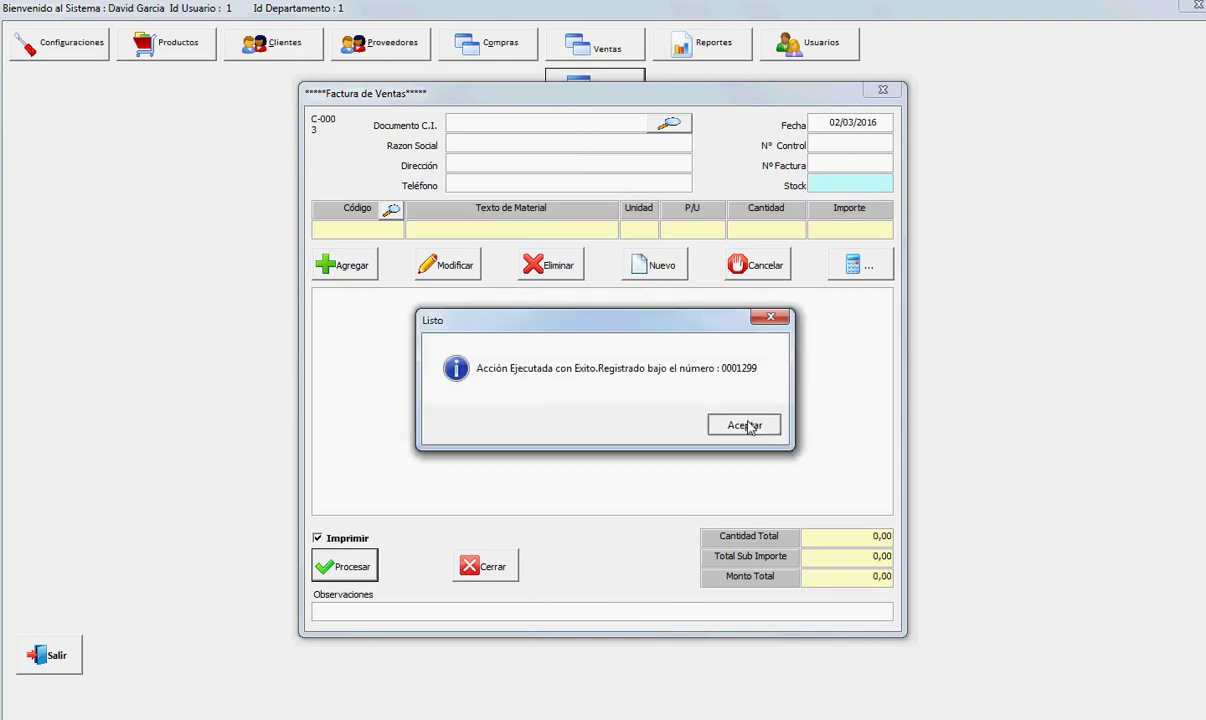
{"action": "left_click", "coordinate": [745, 423]}
{"action": "left_click", "coordinate": [494, 568]}
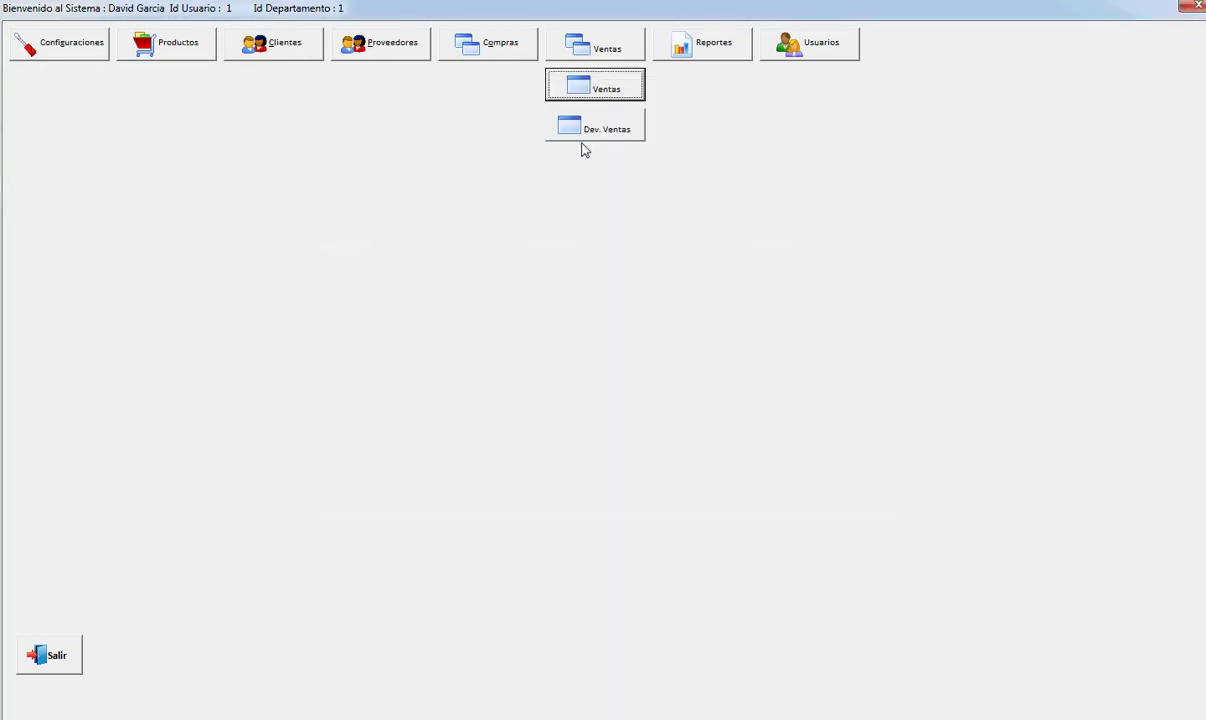
Start a sales return and load invoice 0001299 into it.
{"action": "left_click", "coordinate": [611, 133]}
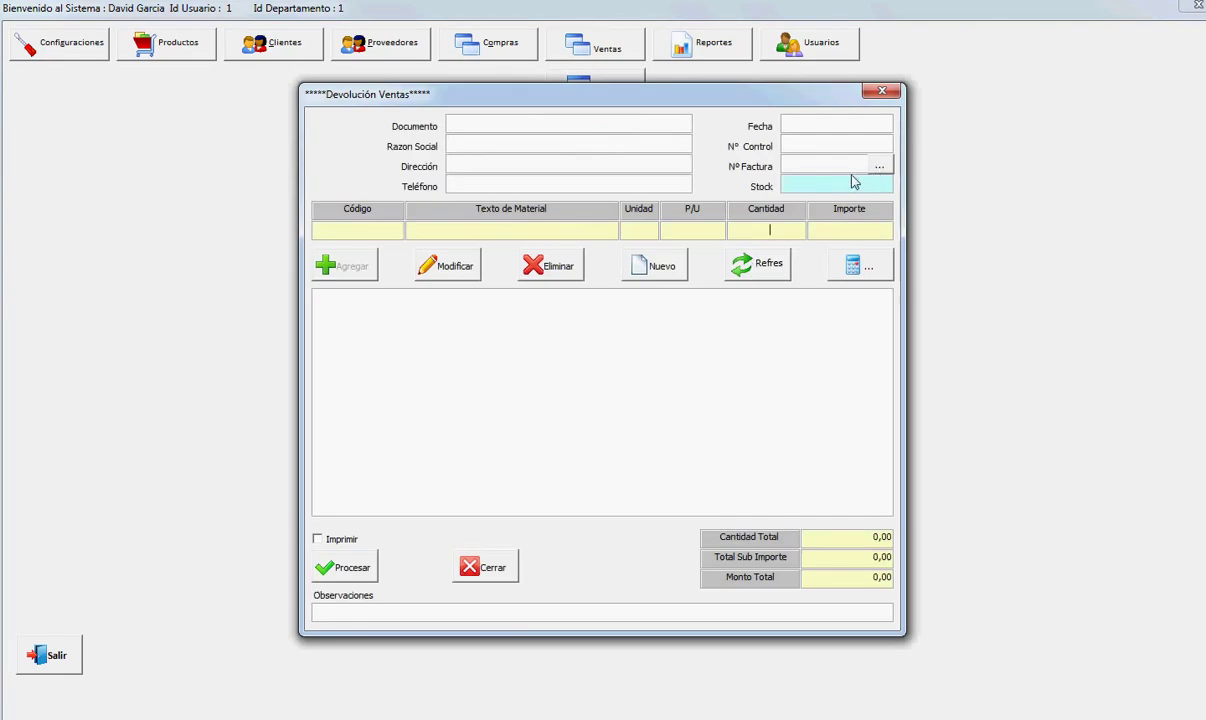
{"action": "left_click", "coordinate": [879, 166]}
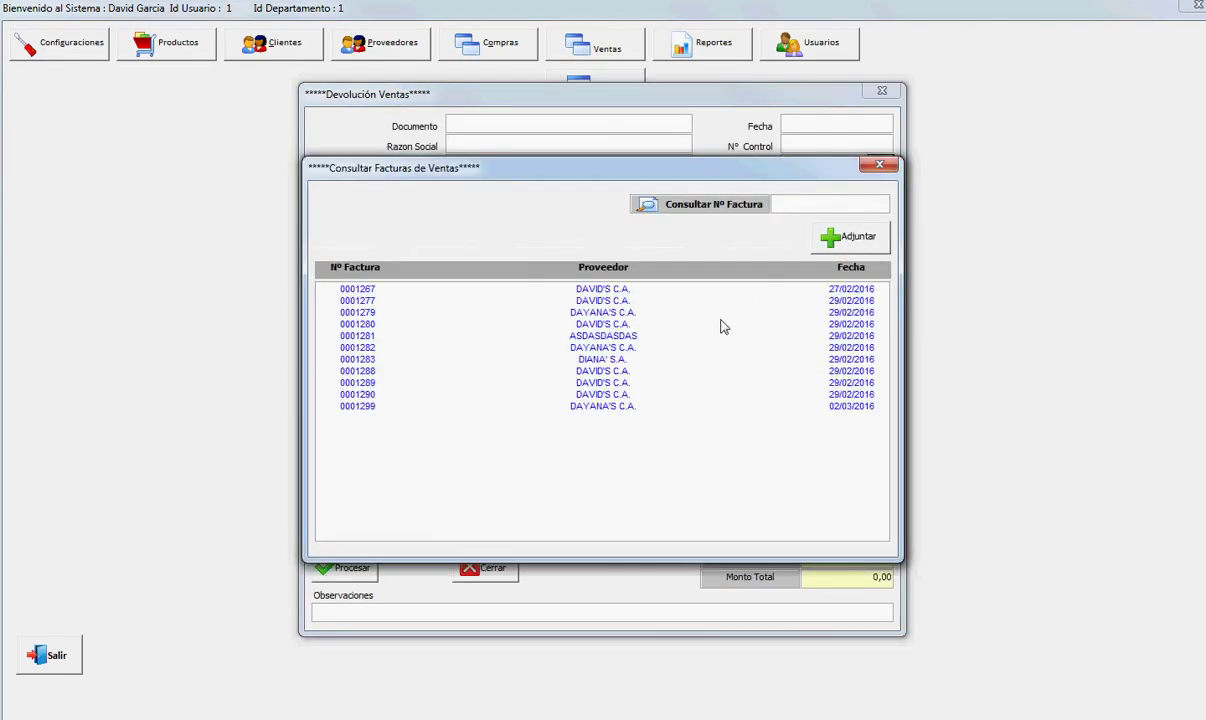
{"action": "left_click", "coordinate": [670, 406]}
{"action": "left_click", "coordinate": [848, 237]}
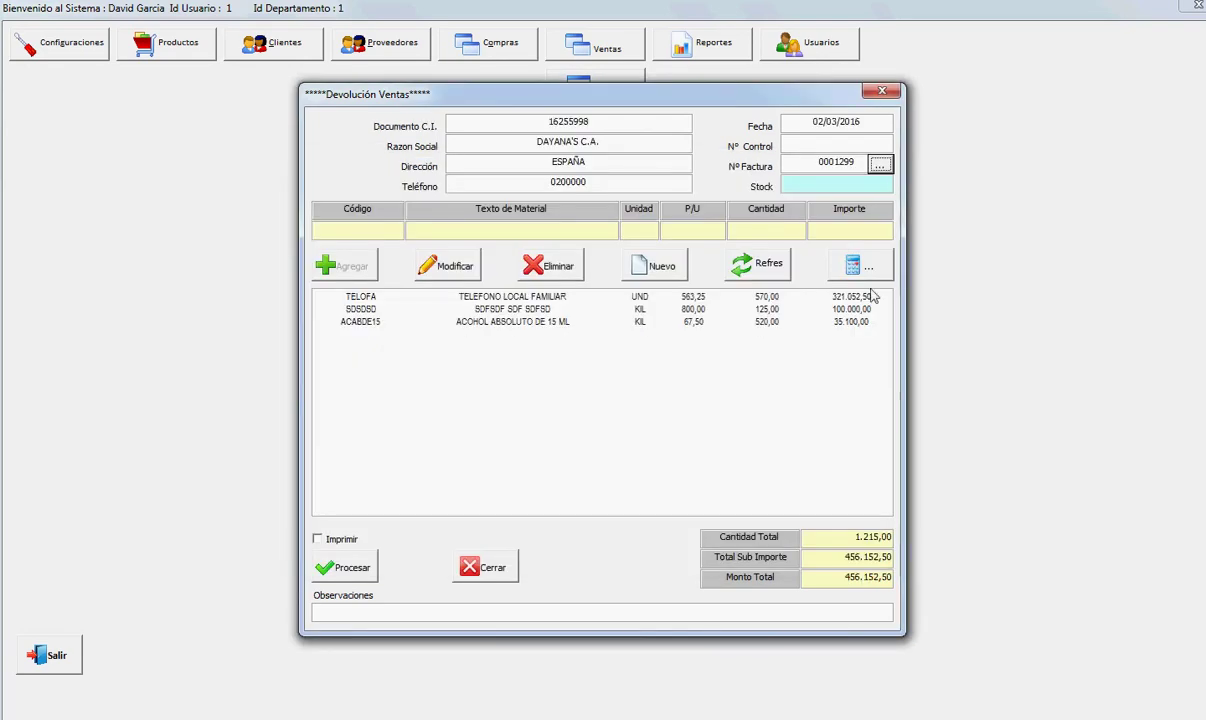
Compare the TELOFA, SDSDSD and ACABDE15 lines, choose SDSDSD, and attempt processing.
{"action": "left_click", "coordinate": [750, 309]}
{"action": "left_click", "coordinate": [740, 321]}
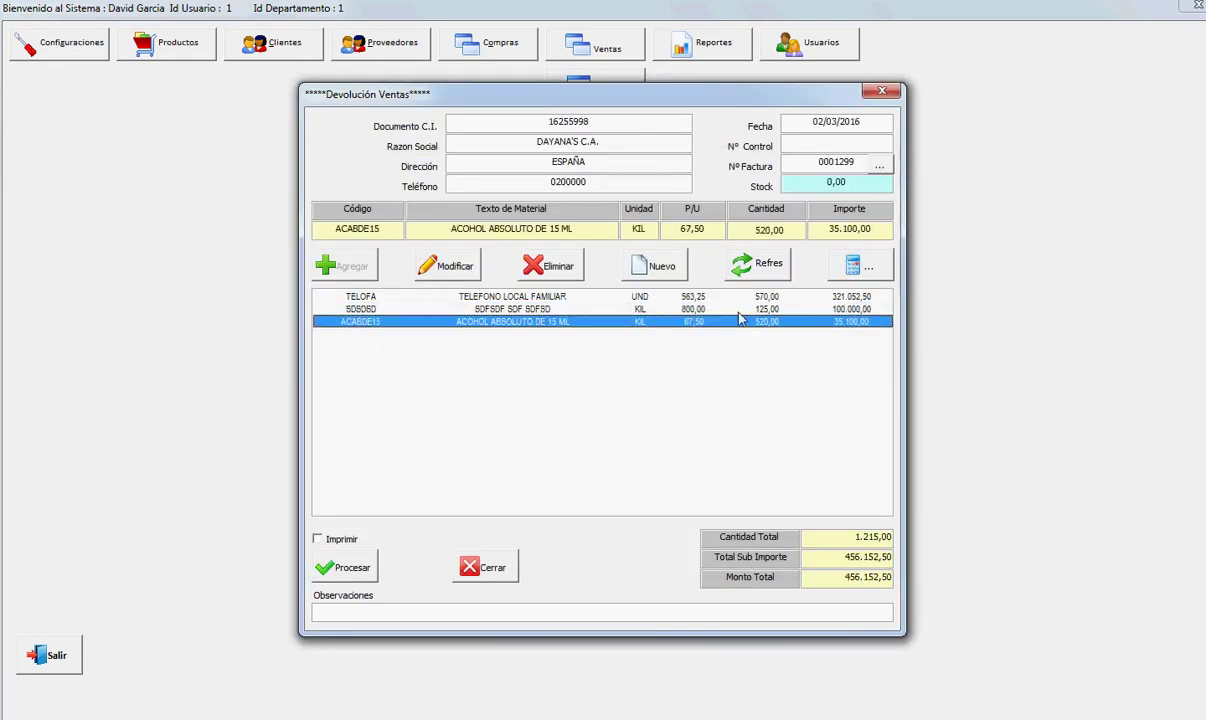
{"action": "left_click", "coordinate": [741, 309]}
{"action": "left_click", "coordinate": [743, 298]}
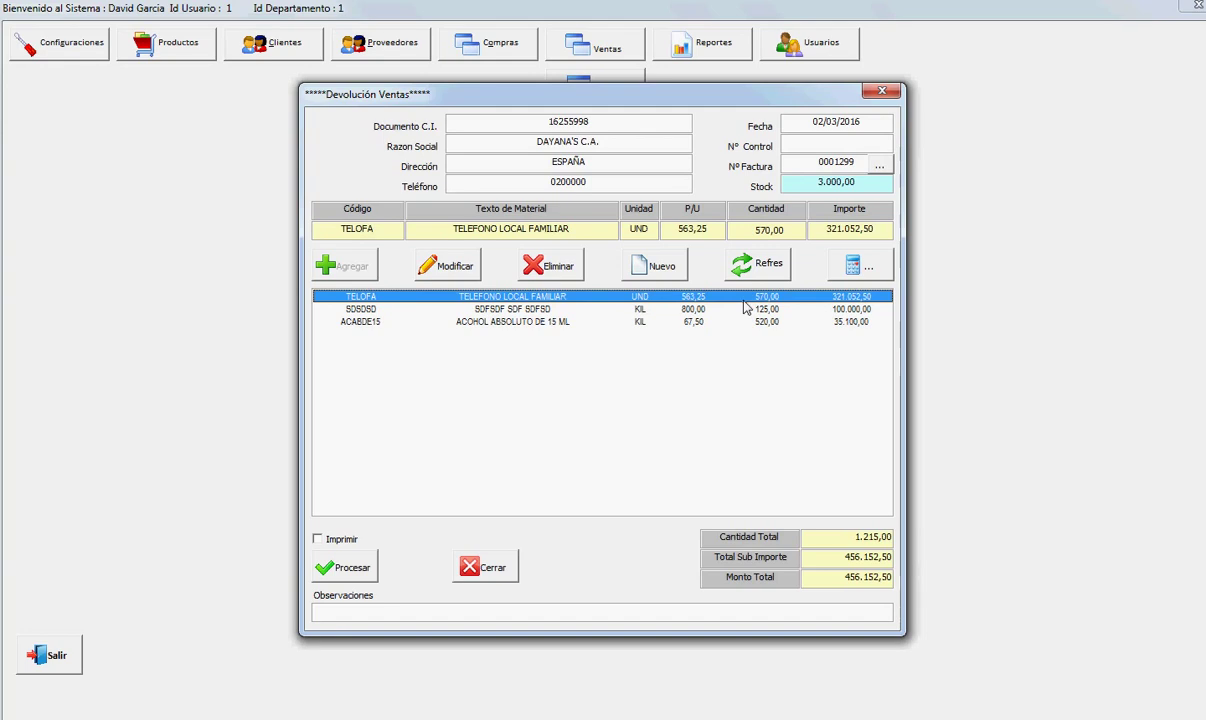
{"action": "left_click", "coordinate": [743, 309]}
{"action": "left_click", "coordinate": [732, 321]}
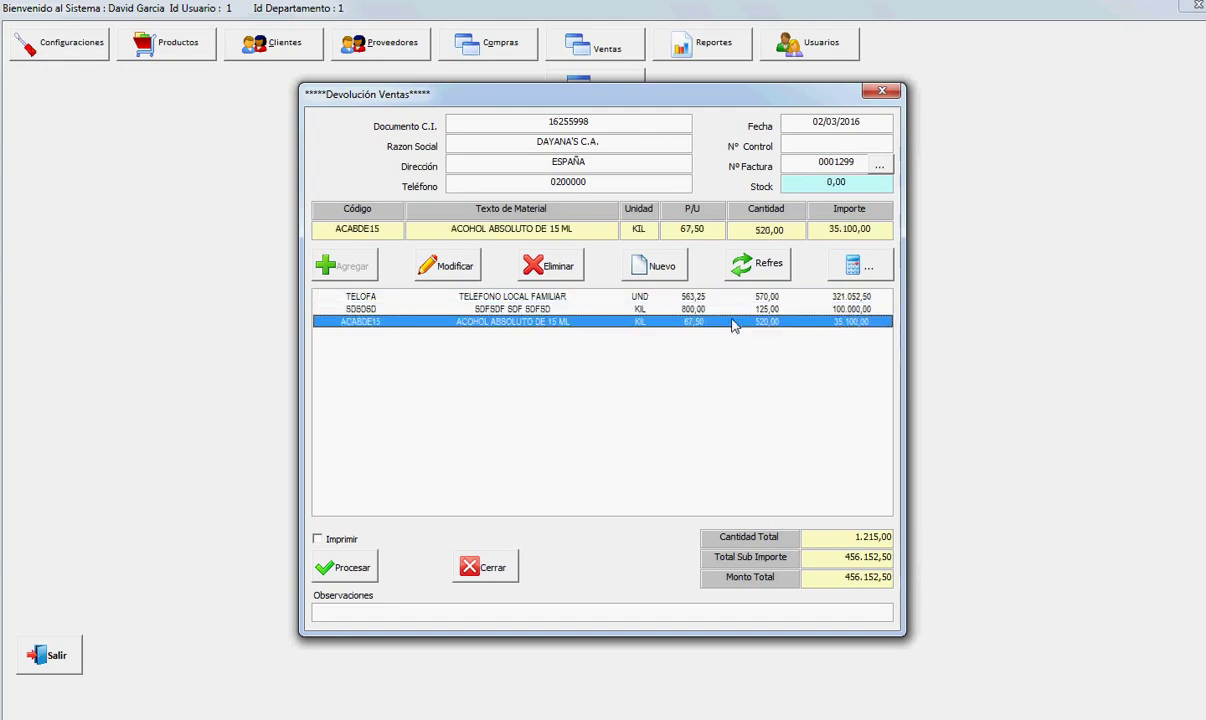
{"action": "left_click", "coordinate": [729, 309]}
{"action": "left_click", "coordinate": [728, 298]}
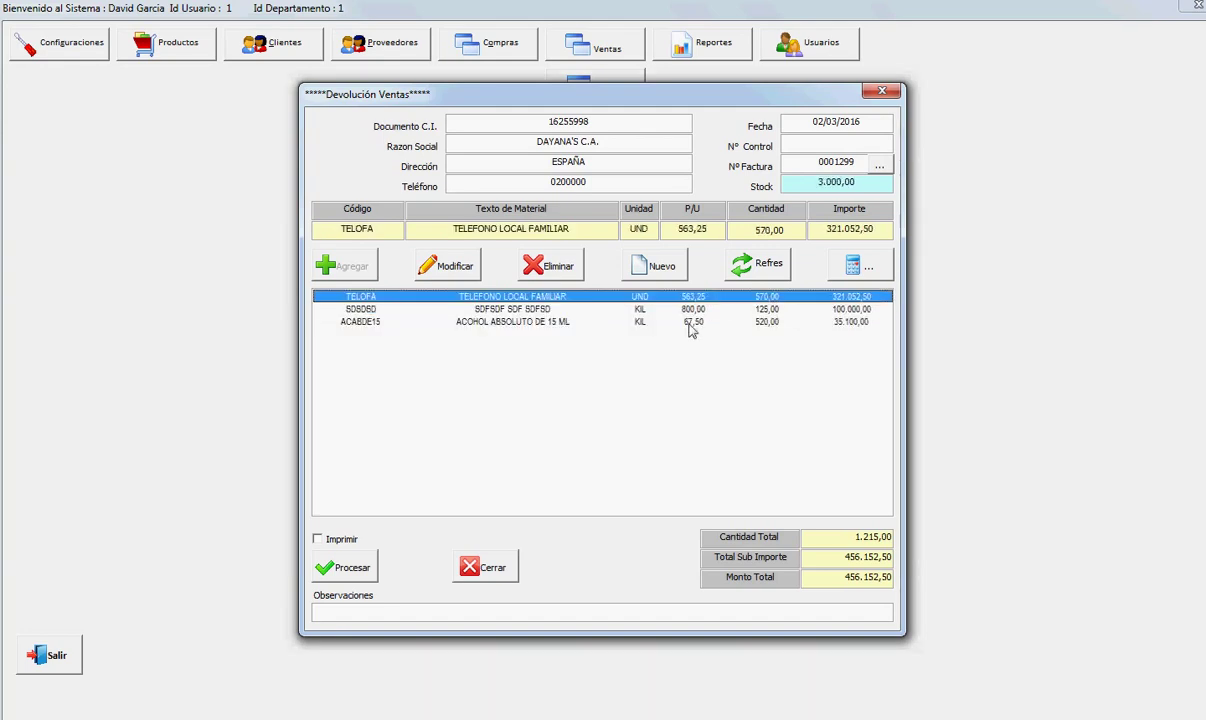
{"action": "left_click", "coordinate": [696, 321]}
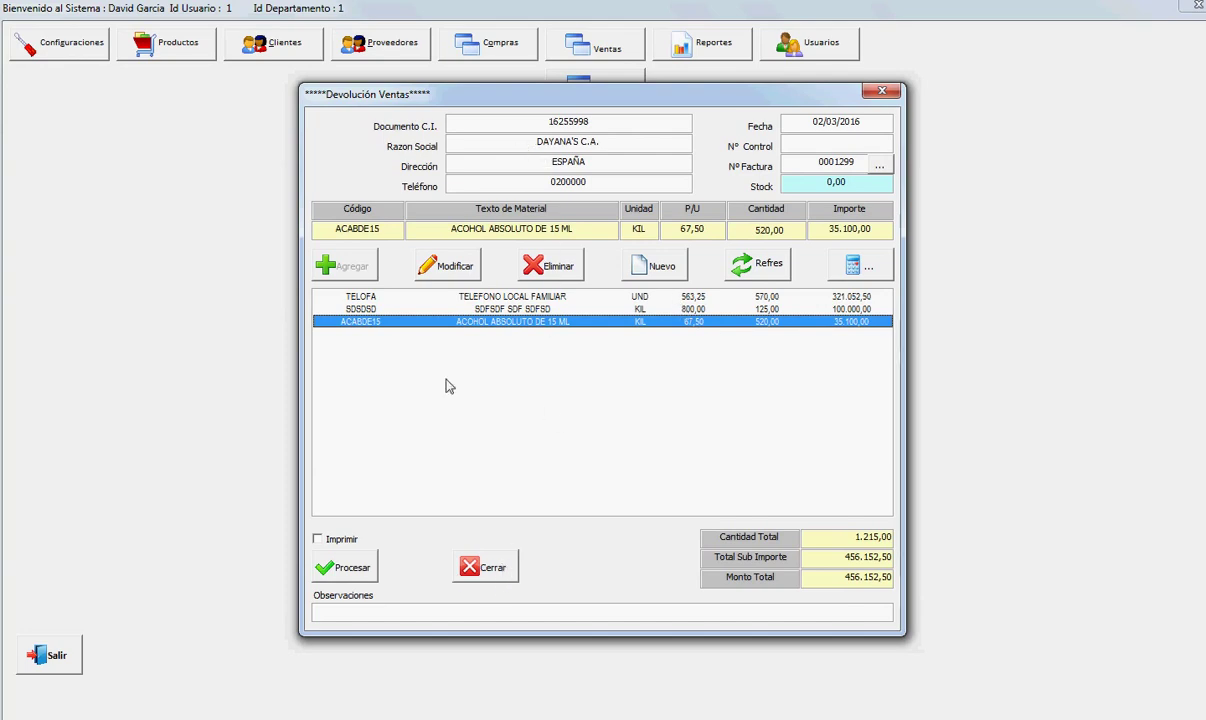
{"action": "left_click", "coordinate": [522, 309]}
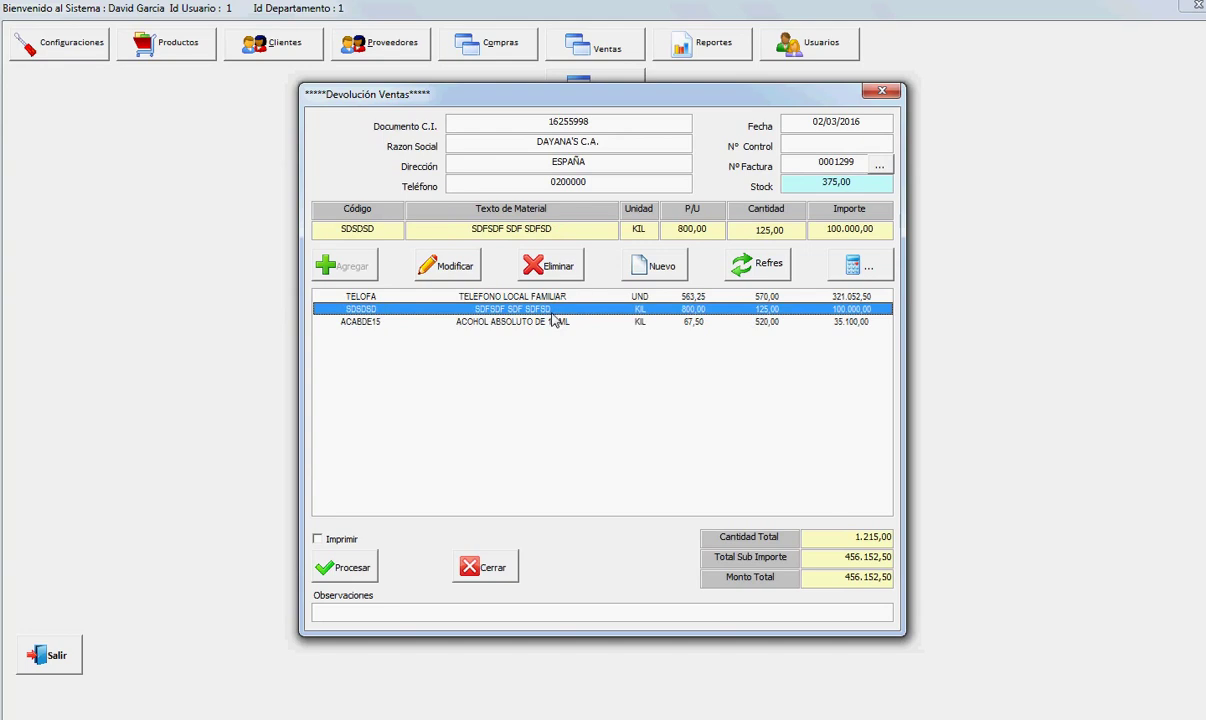
{"action": "left_click", "coordinate": [345, 567]}
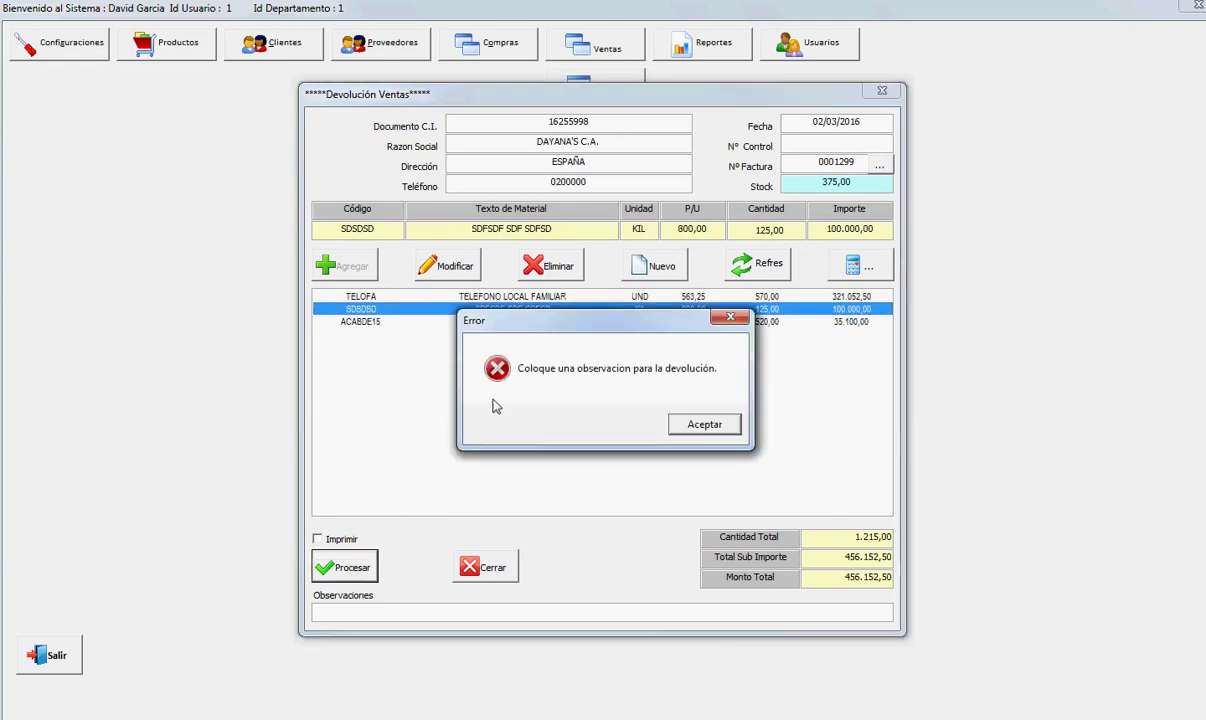
Add an observation ending 'la información que se le pueda dar para la operación.'.
{"action": "left_click", "coordinate": [690, 426]}
{"action": "type", "text": "ok. a"}
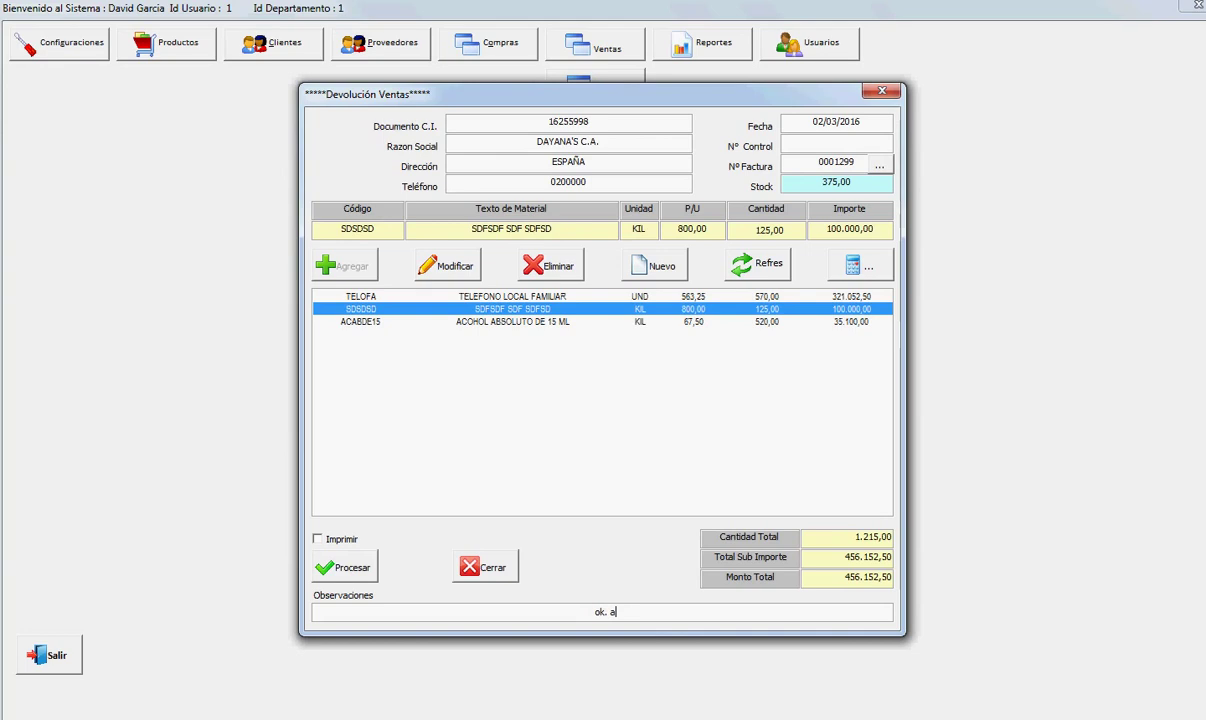
{"action": "type", "text": "qui l"}
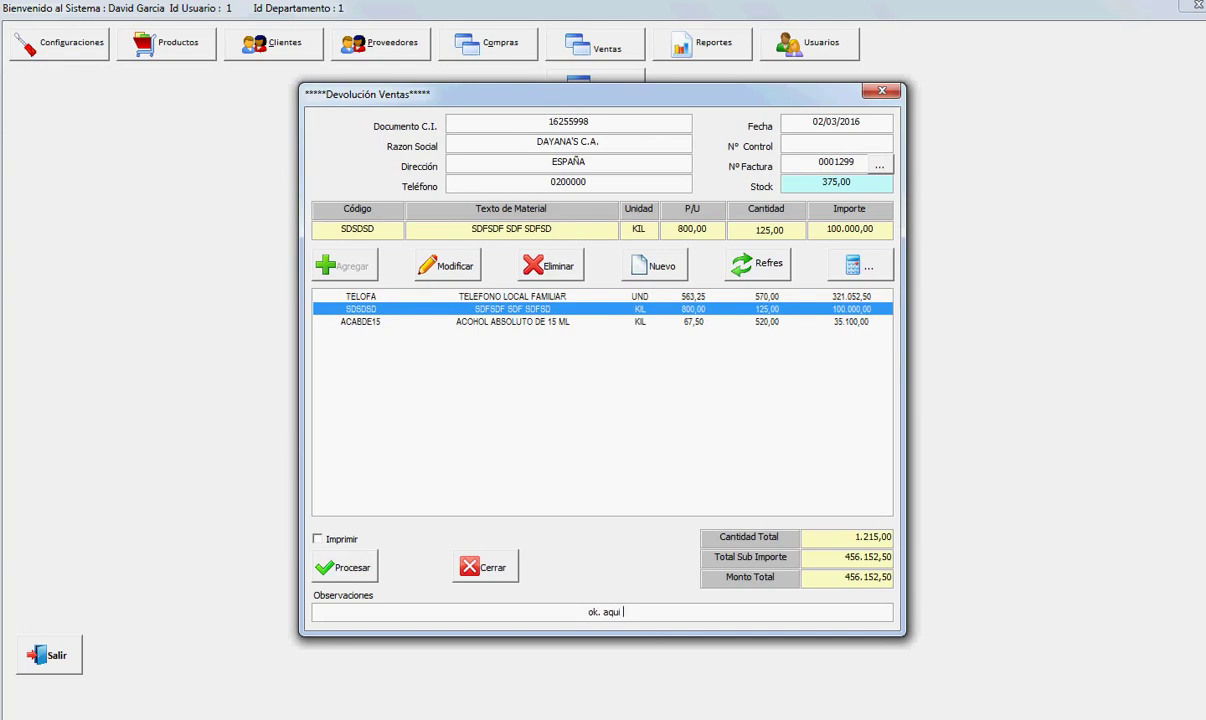
{"action": "type", "text": "a i"}
{"action": "type", "text": "nforma"}
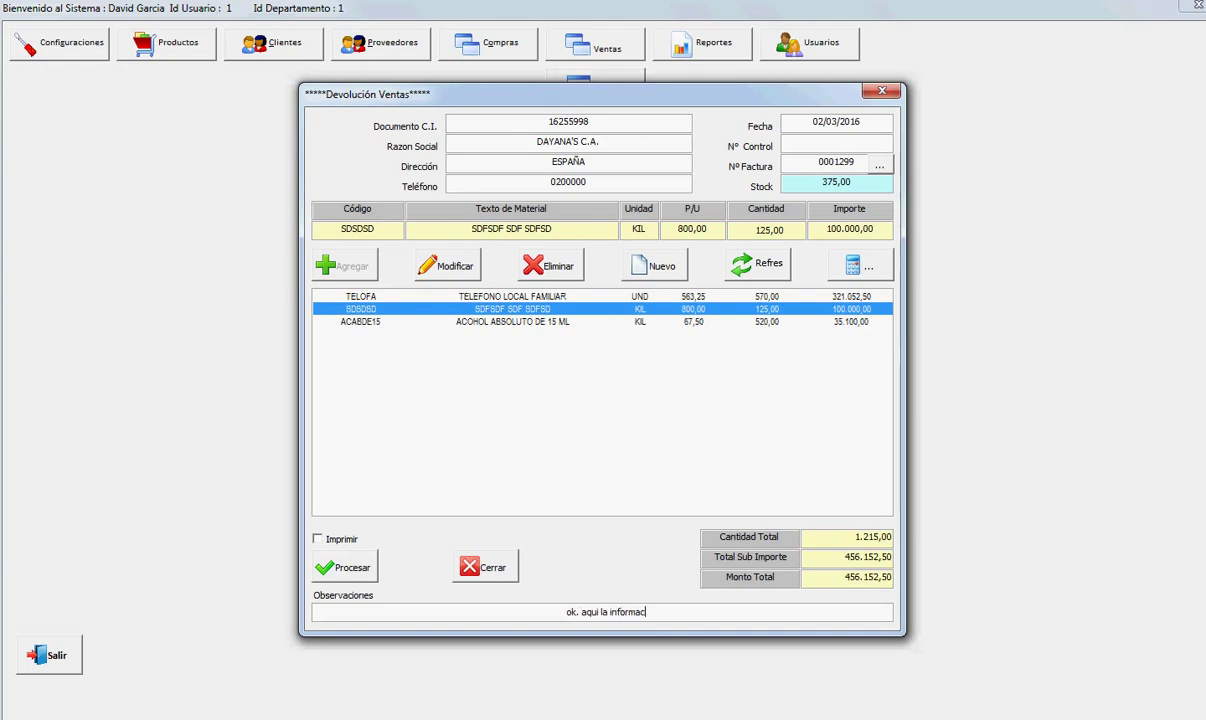
{"action": "type", "text": "ción "}
{"action": "type", "text": "que "}
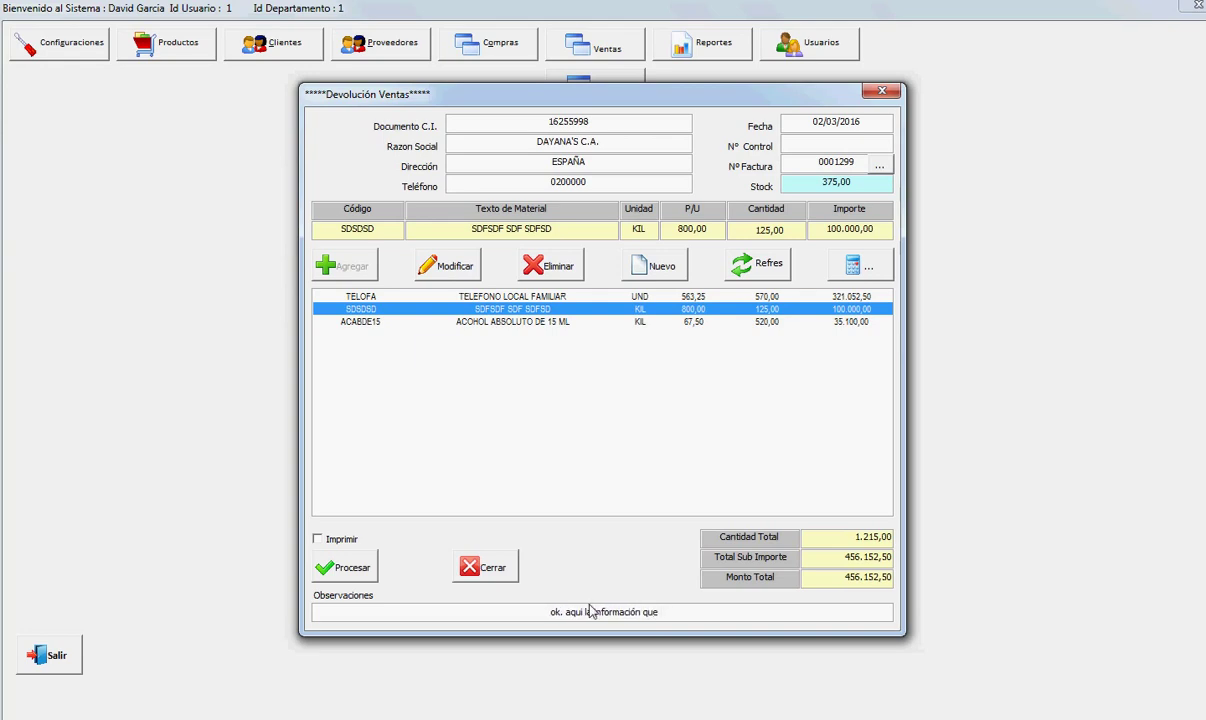
{"action": "type", "text": "se le"}
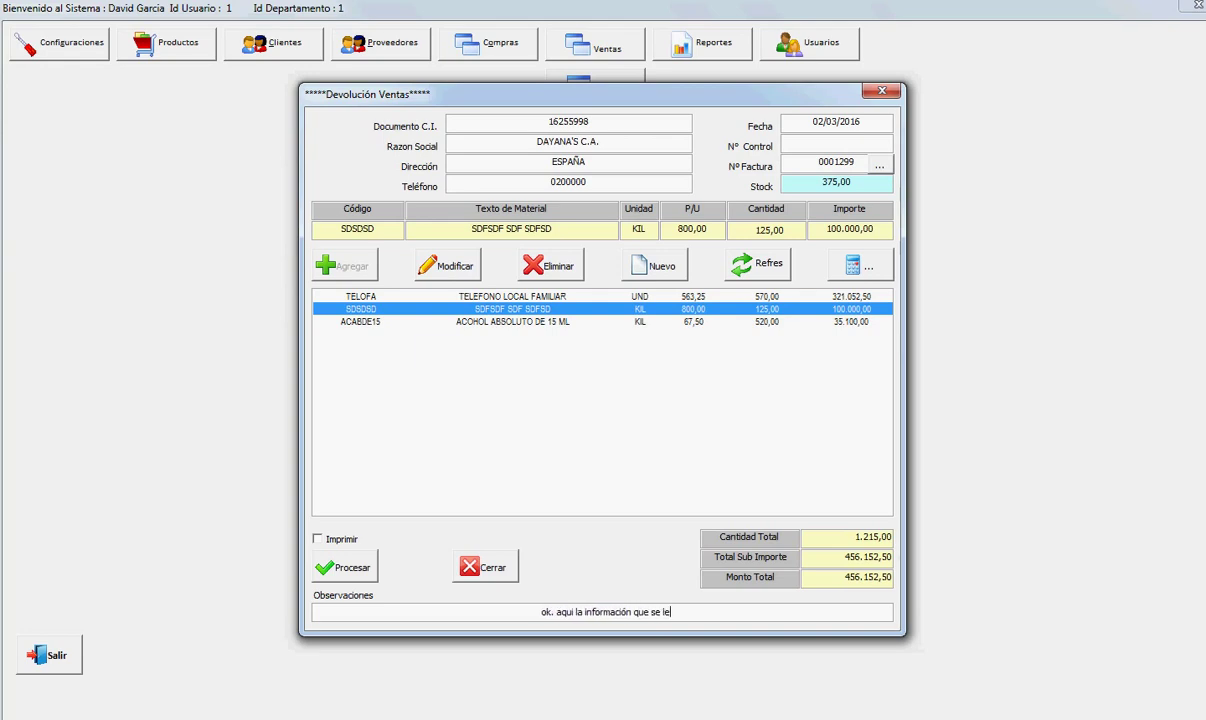
{"action": "type", "text": " p"}
{"action": "key", "text": "BackSpace"}
{"action": "type", "text": "pueda "}
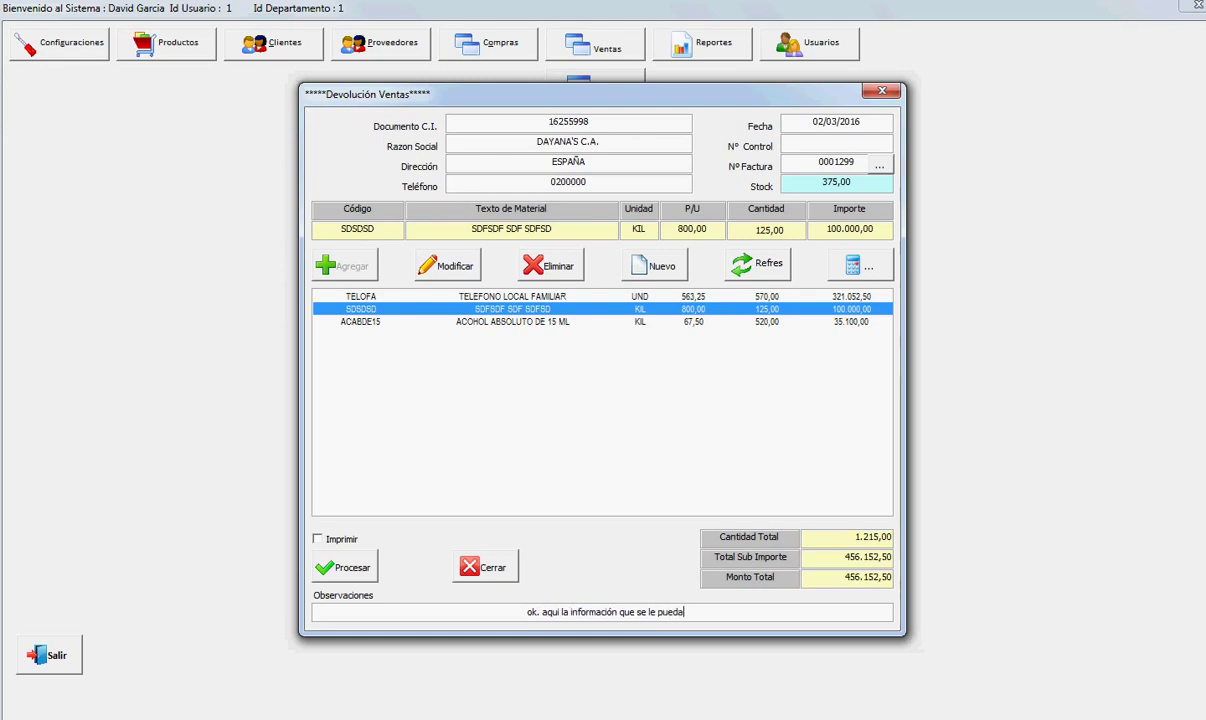
{"action": "type", "text": "dar p"}
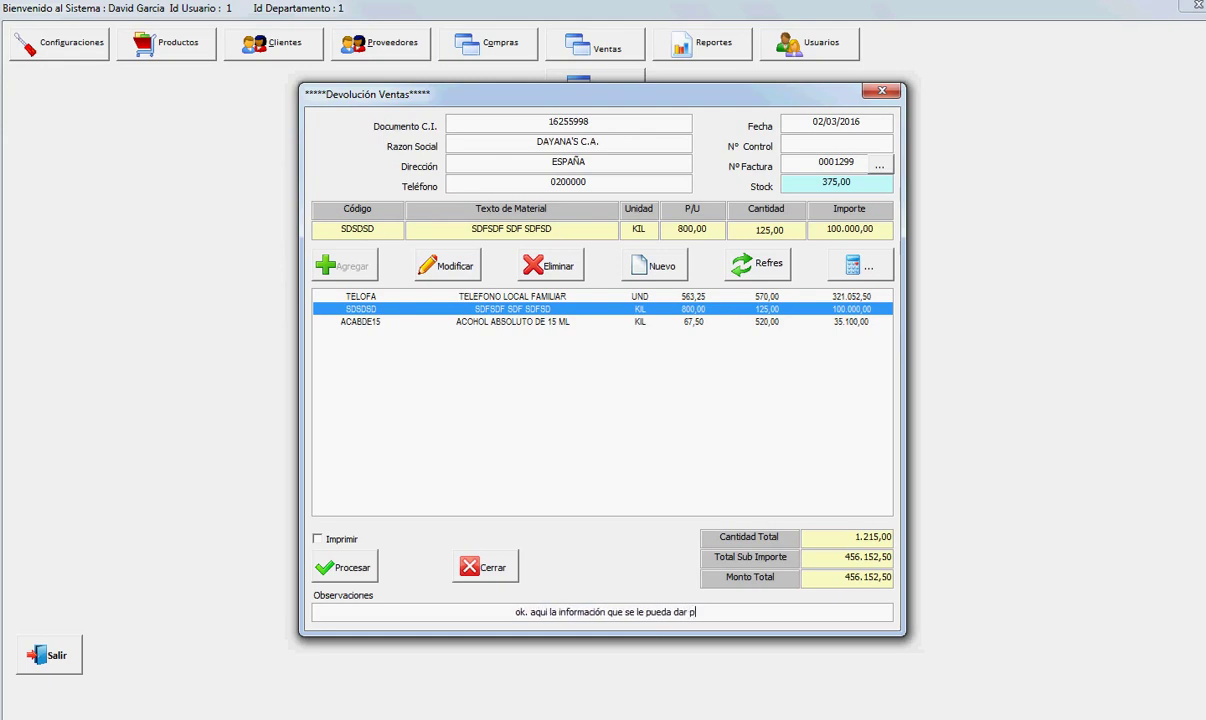
{"action": "type", "text": "ara "}
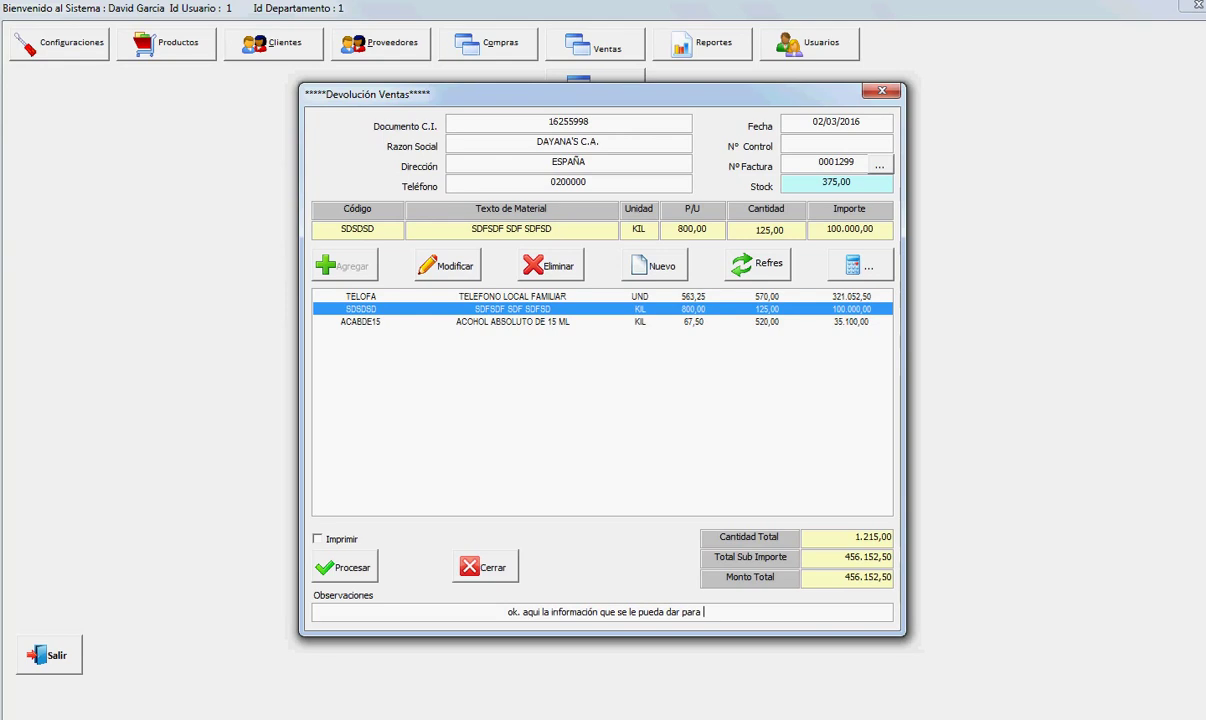
{"action": "type", "text": "la opera"}
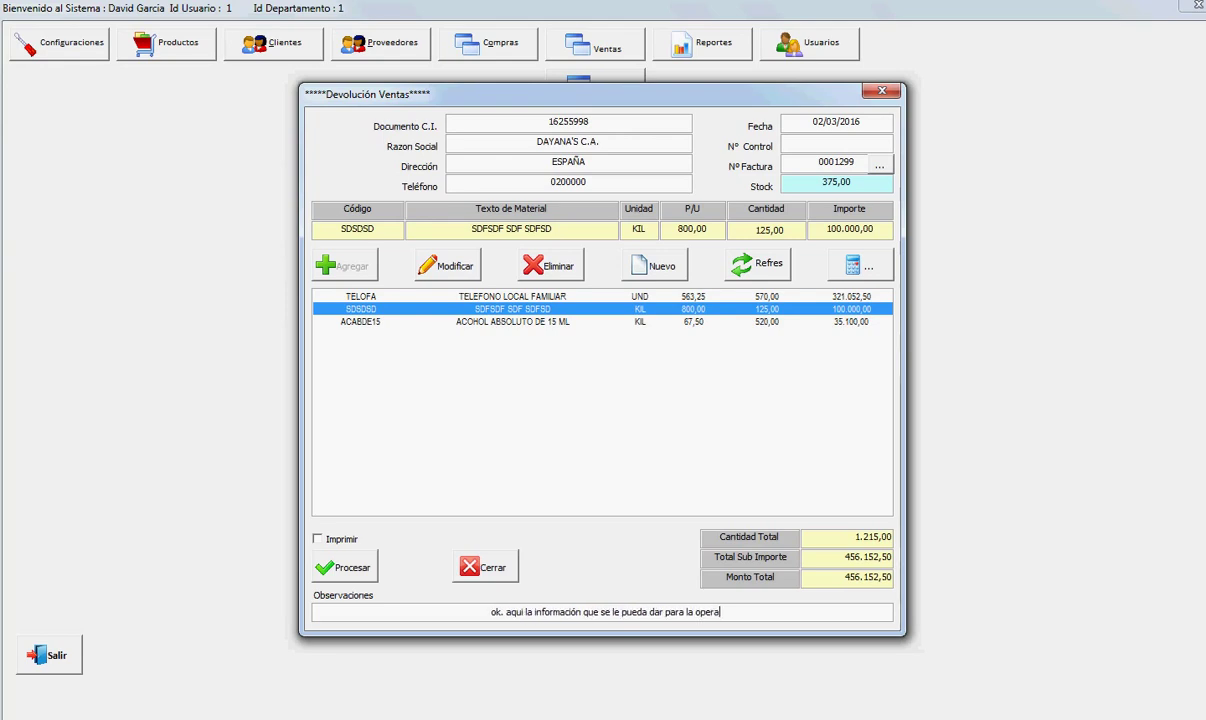
{"action": "type", "text": "cion"}
{"action": "key", "text": "BackSpace"}
{"action": "key", "text": "BackSpace"}
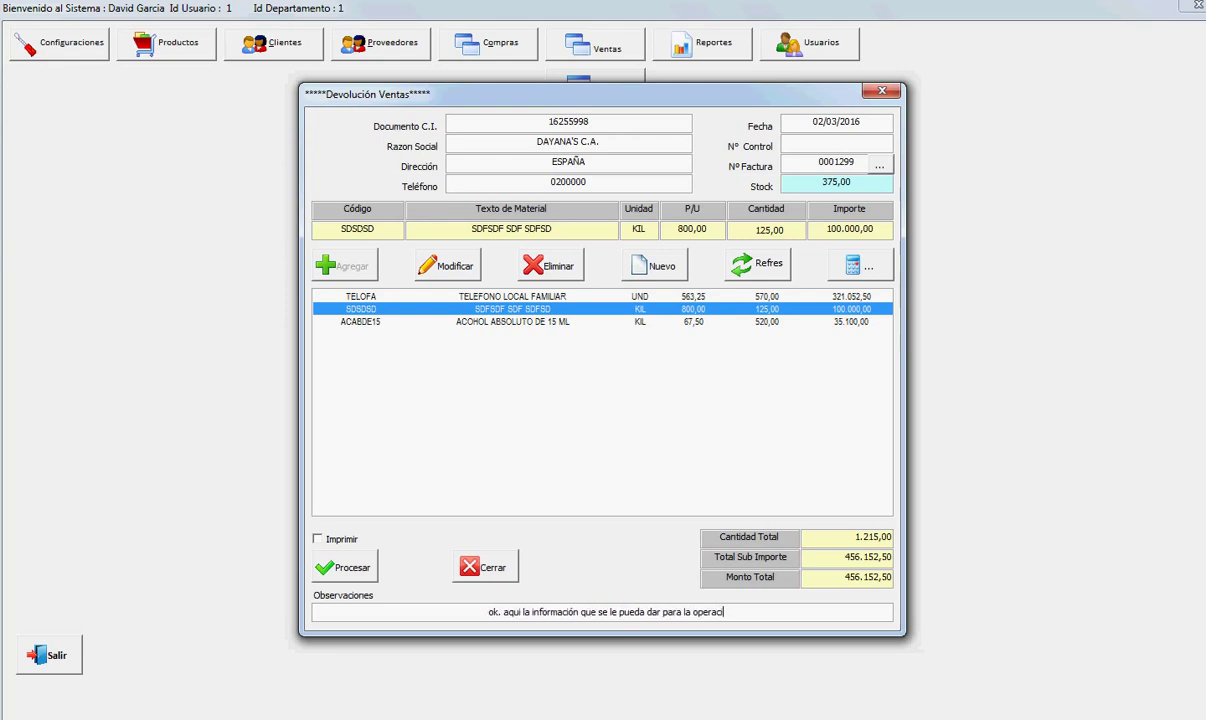
{"action": "type", "text": "ón"}
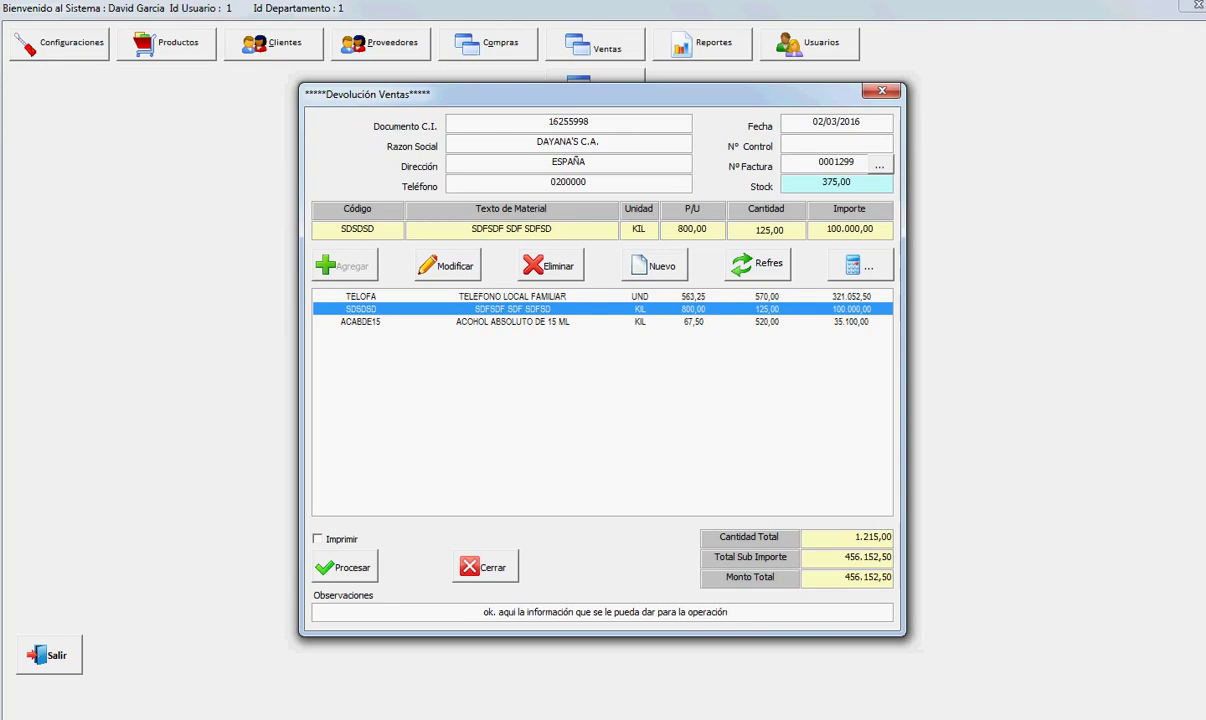
{"action": "type", "text": "."}
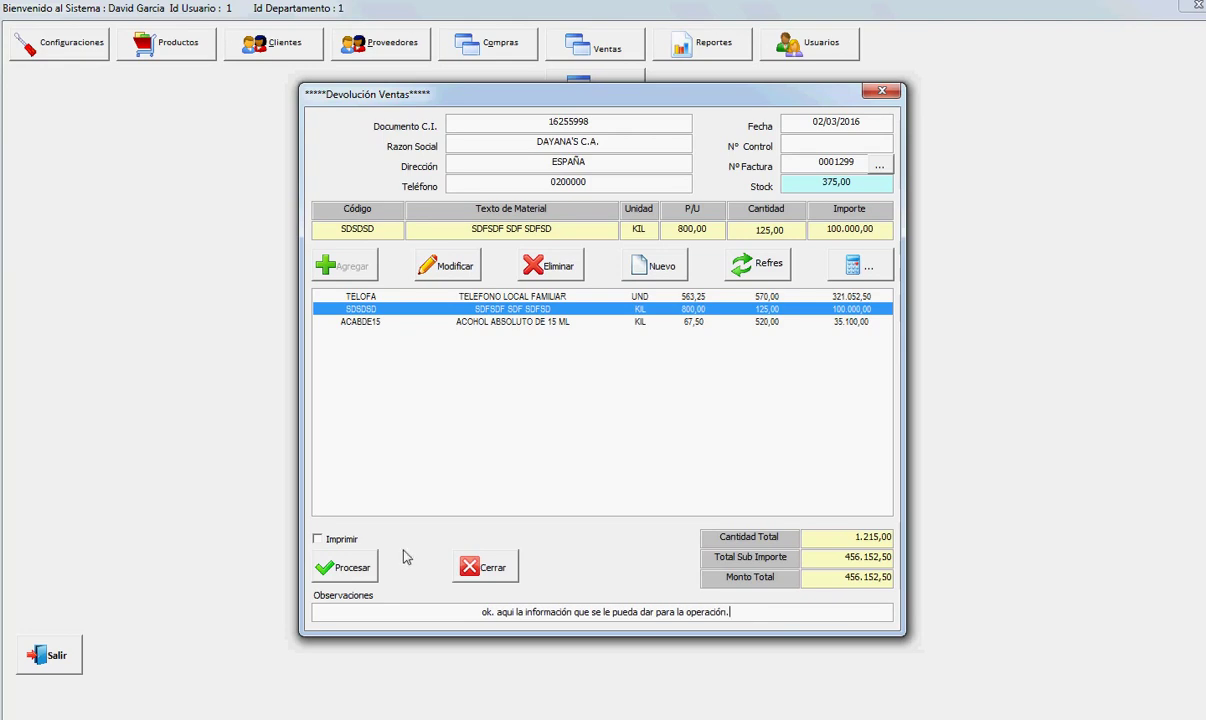
Process the sales return of invoice 0001299, registered under control number 0001300.
{"action": "left_click", "coordinate": [345, 568]}
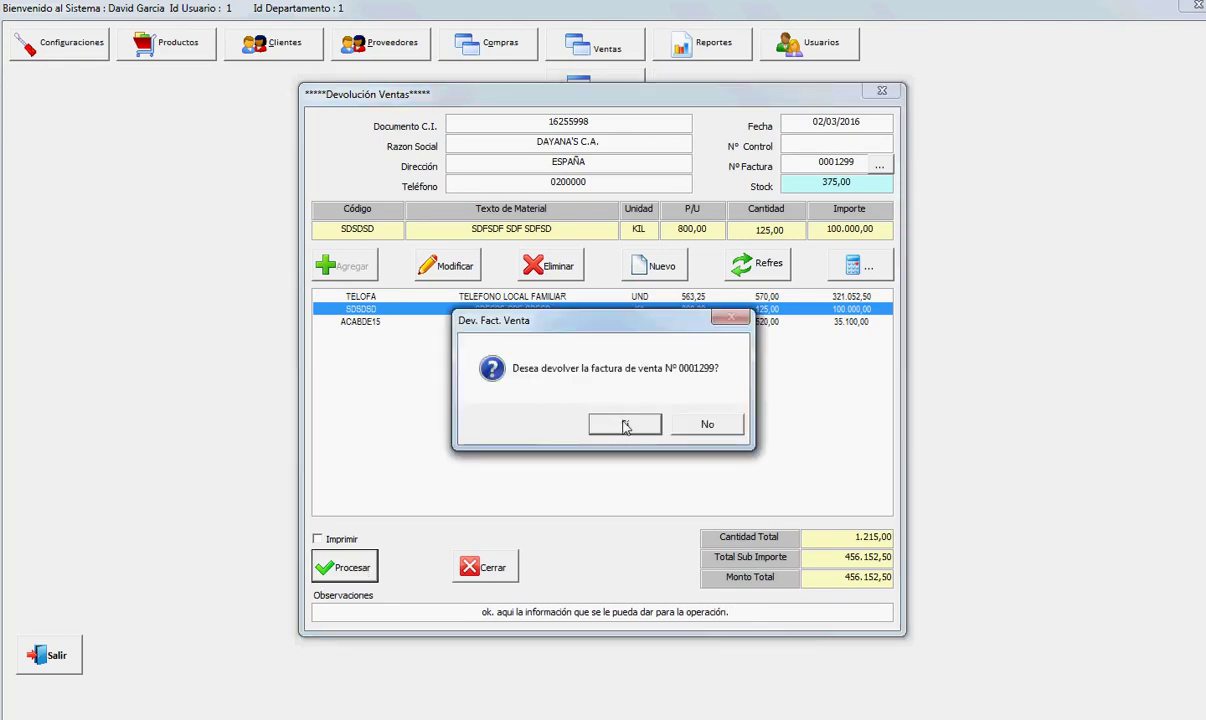
{"action": "left_click", "coordinate": [625, 426]}
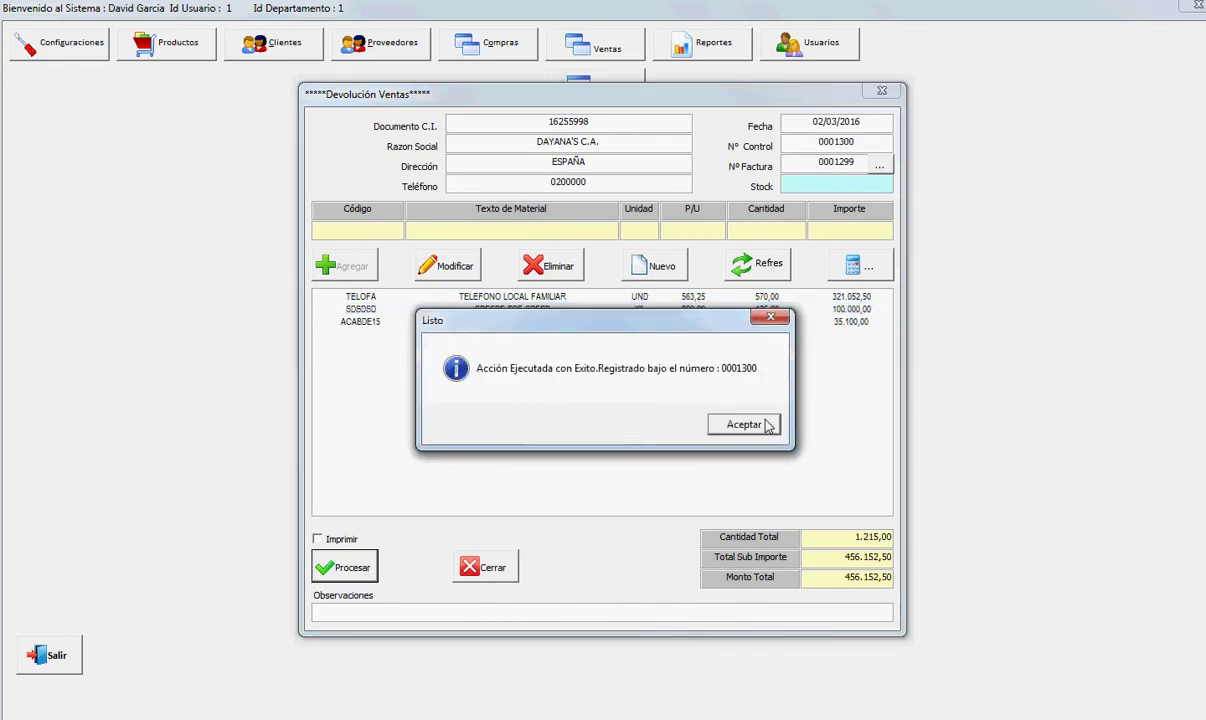
{"action": "left_click", "coordinate": [766, 425]}
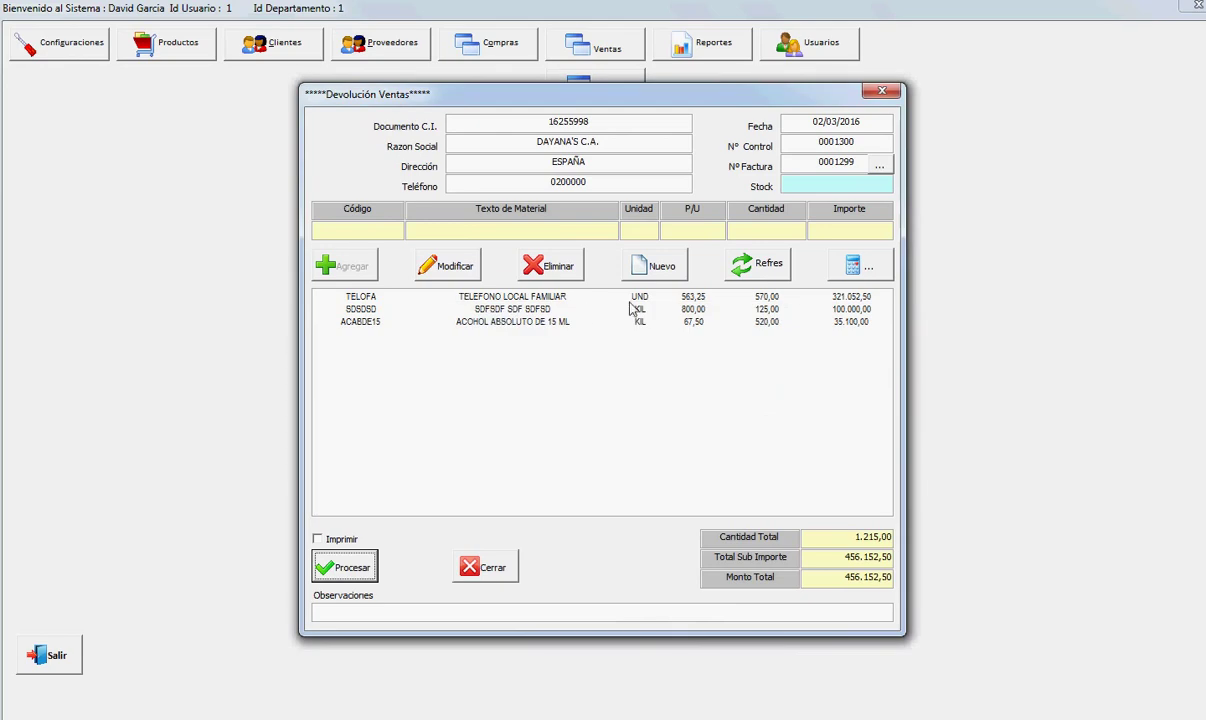
Retry the return, deleting the already-returned TELOFA and SDSDSD lines after each error.
{"action": "left_click", "coordinate": [359, 568]}
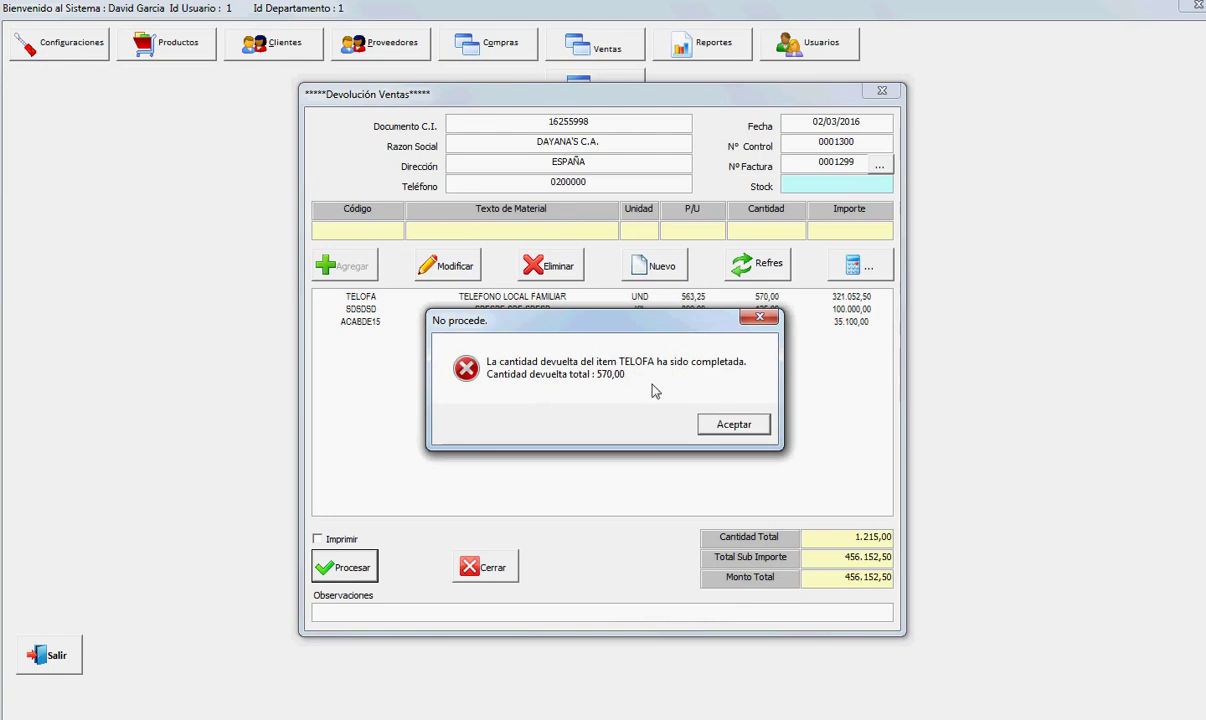
{"action": "left_click", "coordinate": [712, 424]}
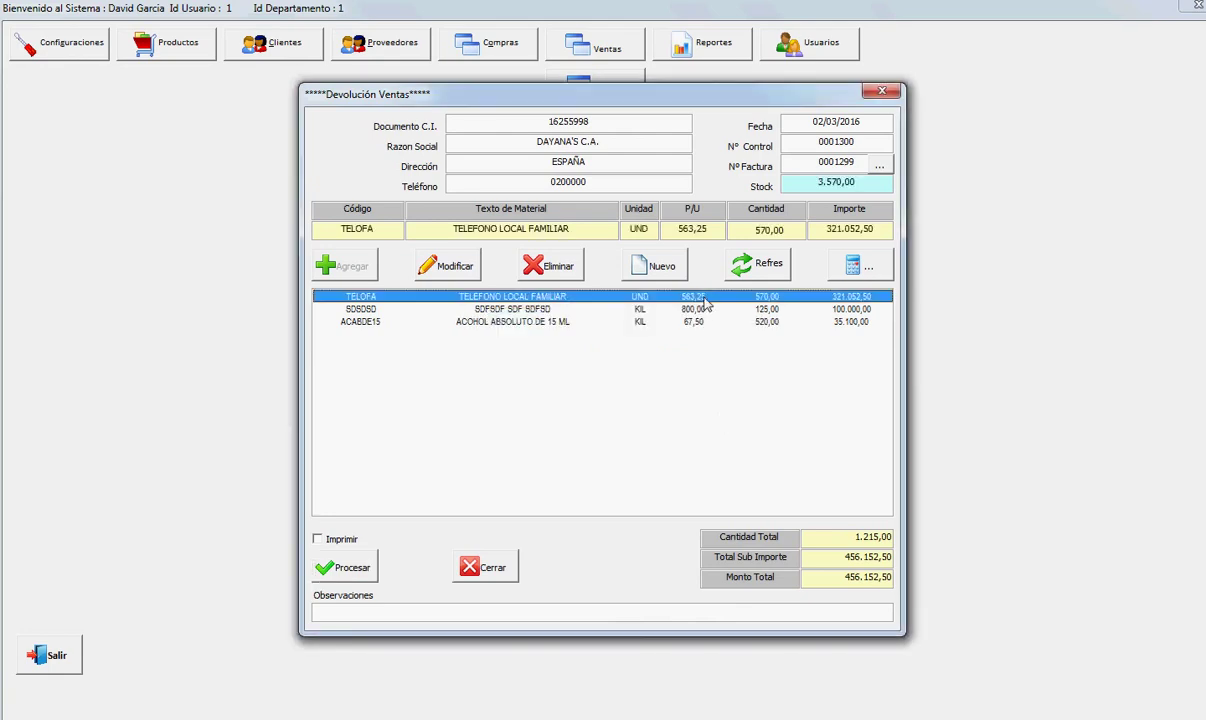
{"action": "left_click", "coordinate": [663, 297]}
{"action": "left_click", "coordinate": [540, 266]}
{"action": "left_click", "coordinate": [590, 423]}
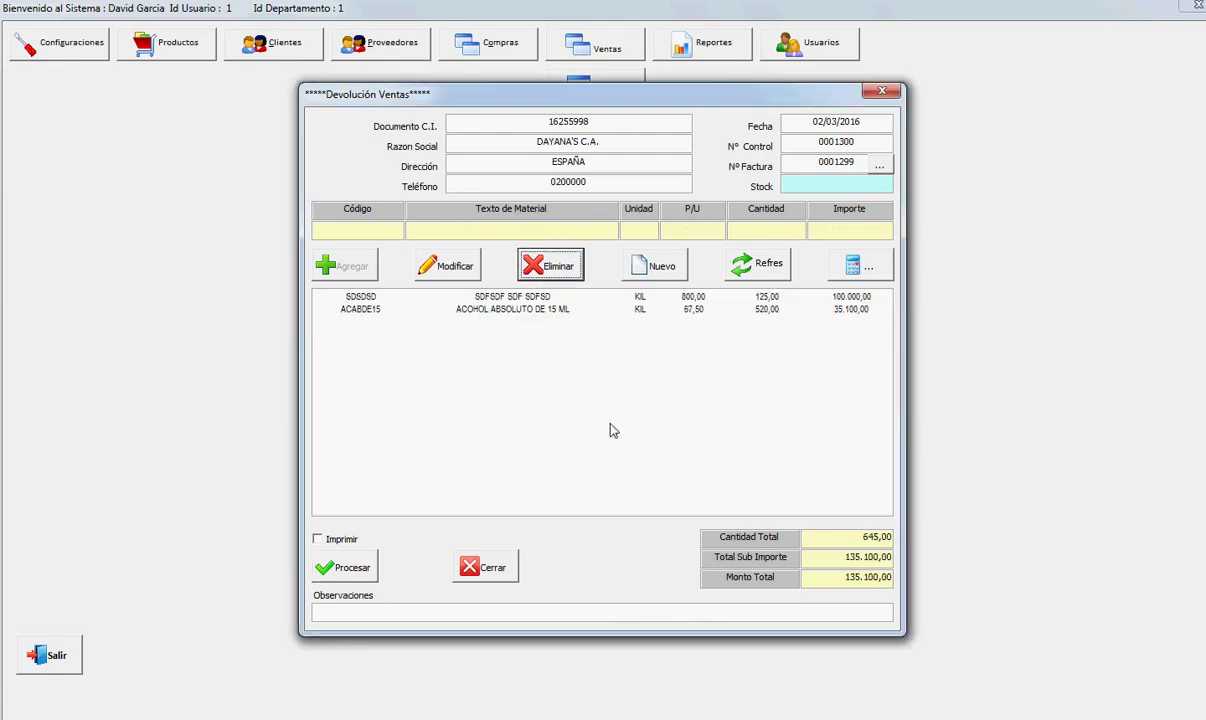
{"action": "left_click", "coordinate": [366, 565]}
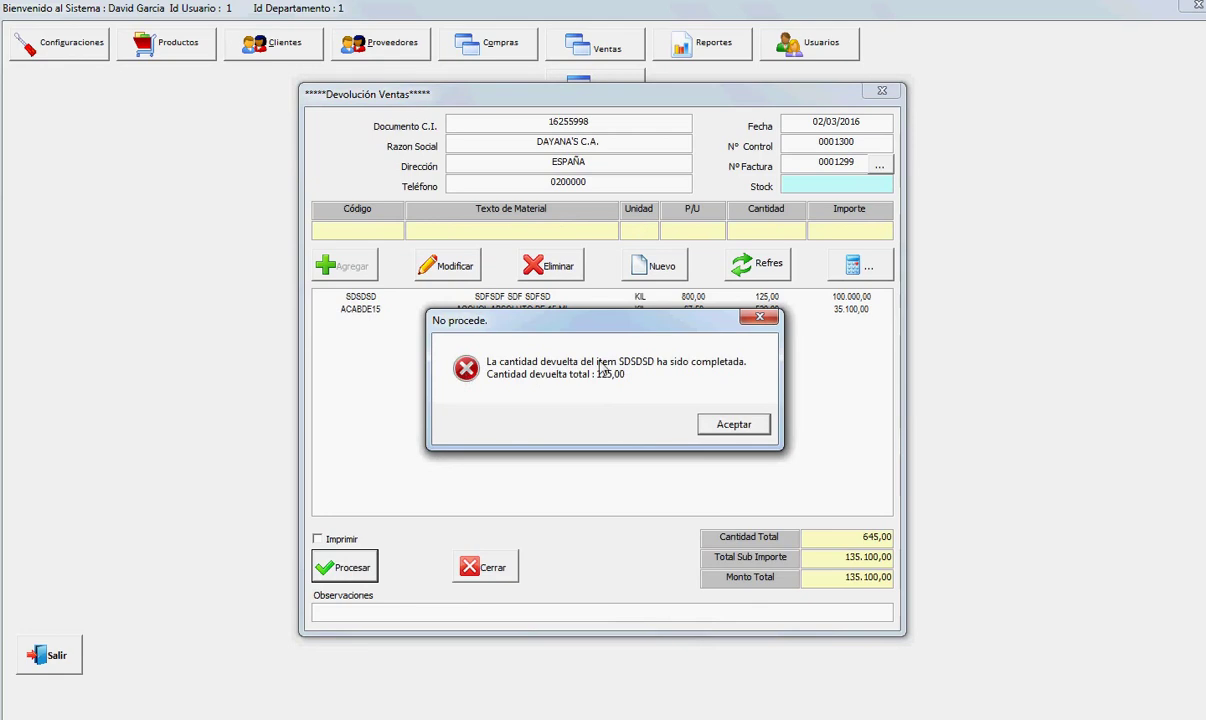
{"action": "left_click", "coordinate": [712, 424]}
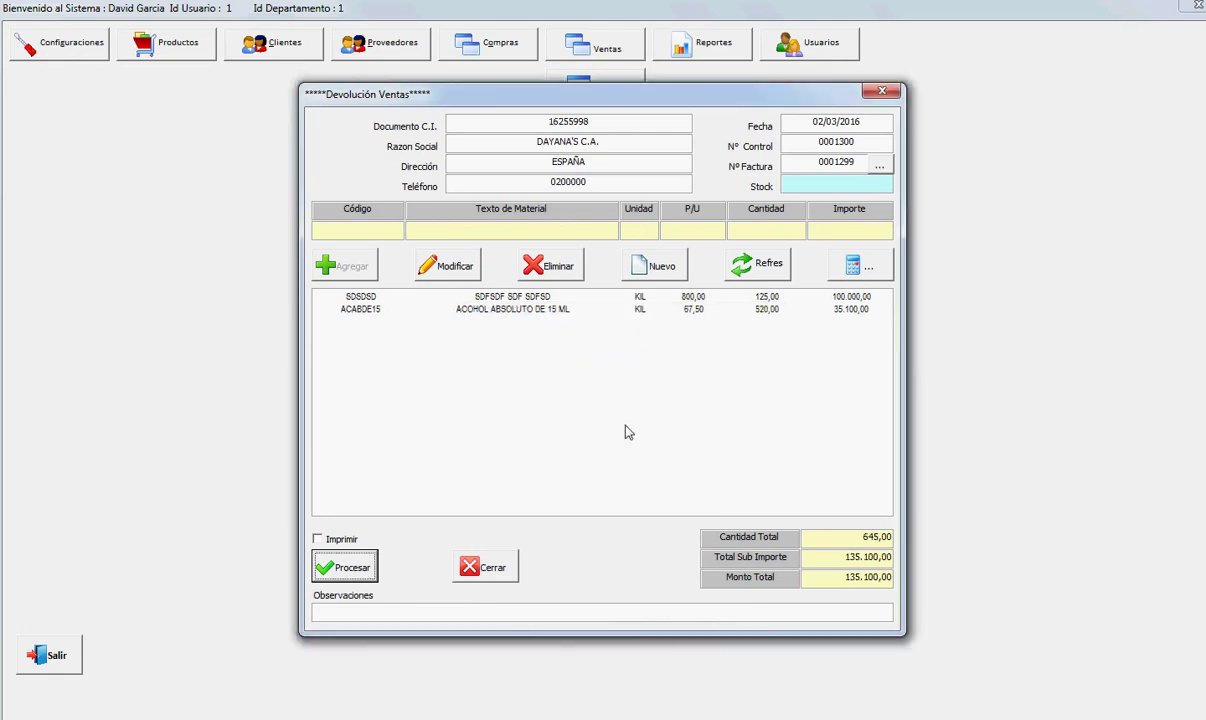
{"action": "left_click", "coordinate": [590, 297]}
{"action": "left_click", "coordinate": [548, 266]}
{"action": "left_click", "coordinate": [600, 420]}
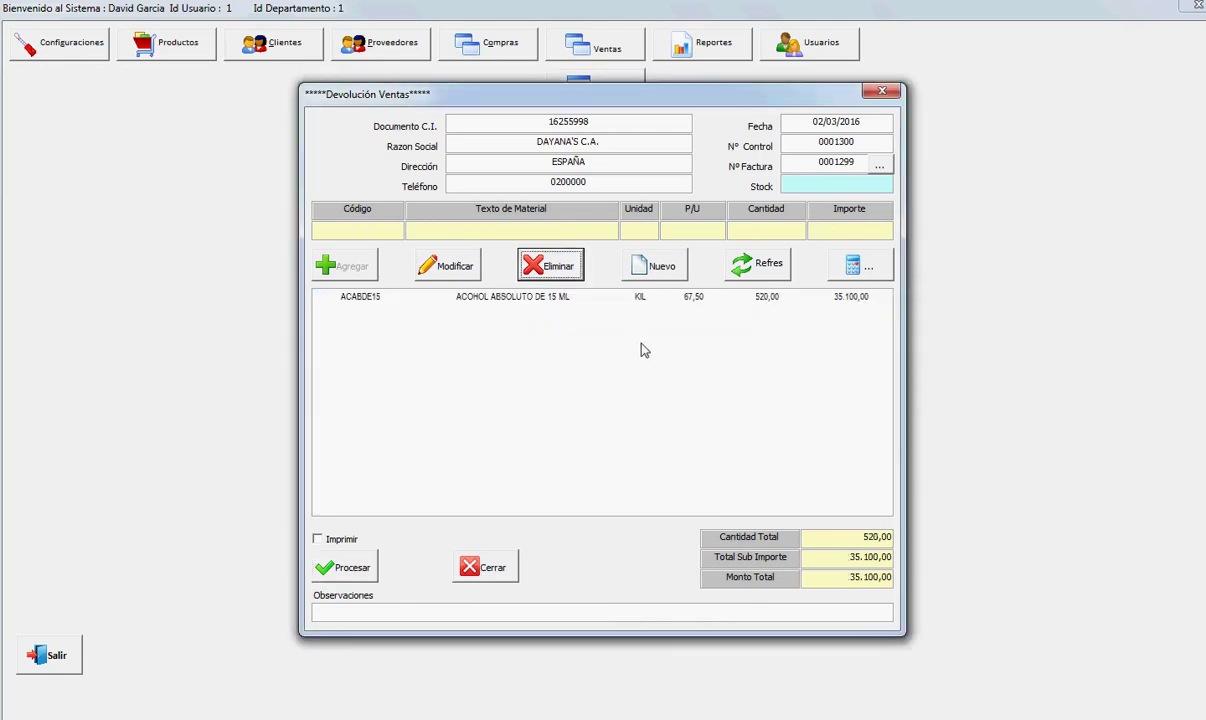
See ACABDE15's return and deletion both refused, reload the three lines, and close the form.
{"action": "left_click", "coordinate": [648, 297]}
{"action": "left_click", "coordinate": [346, 567]}
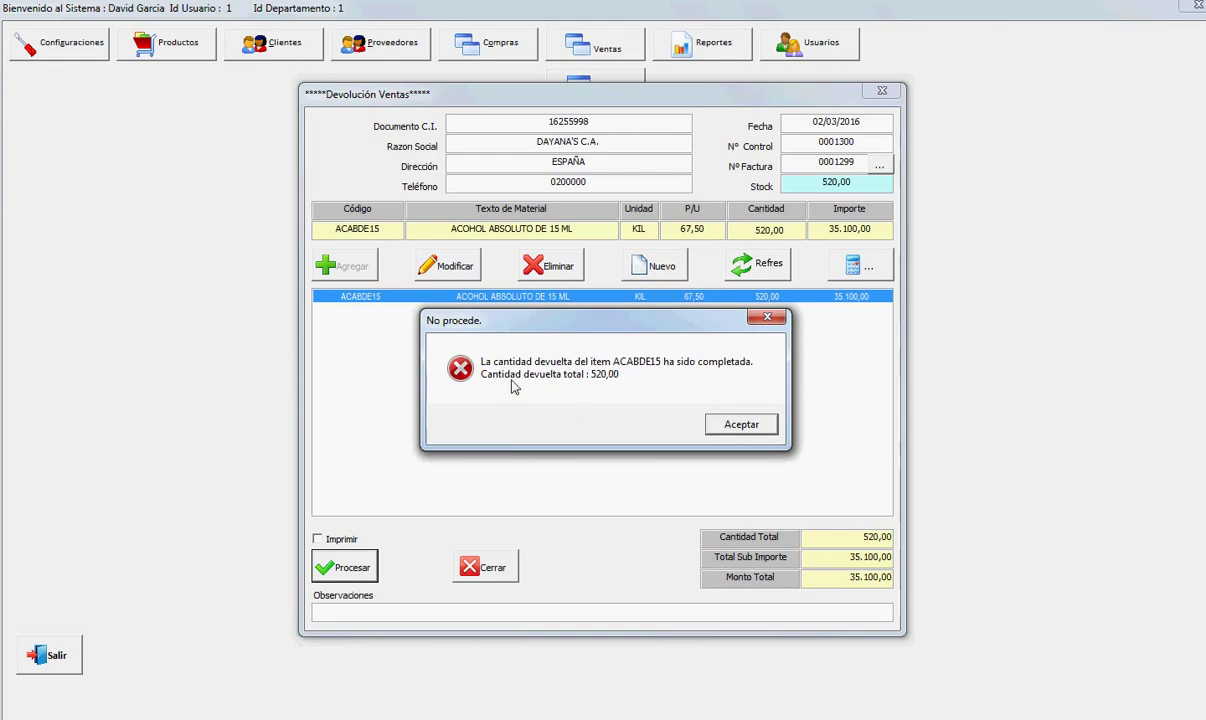
{"action": "left_click", "coordinate": [740, 425]}
{"action": "left_click", "coordinate": [540, 265]}
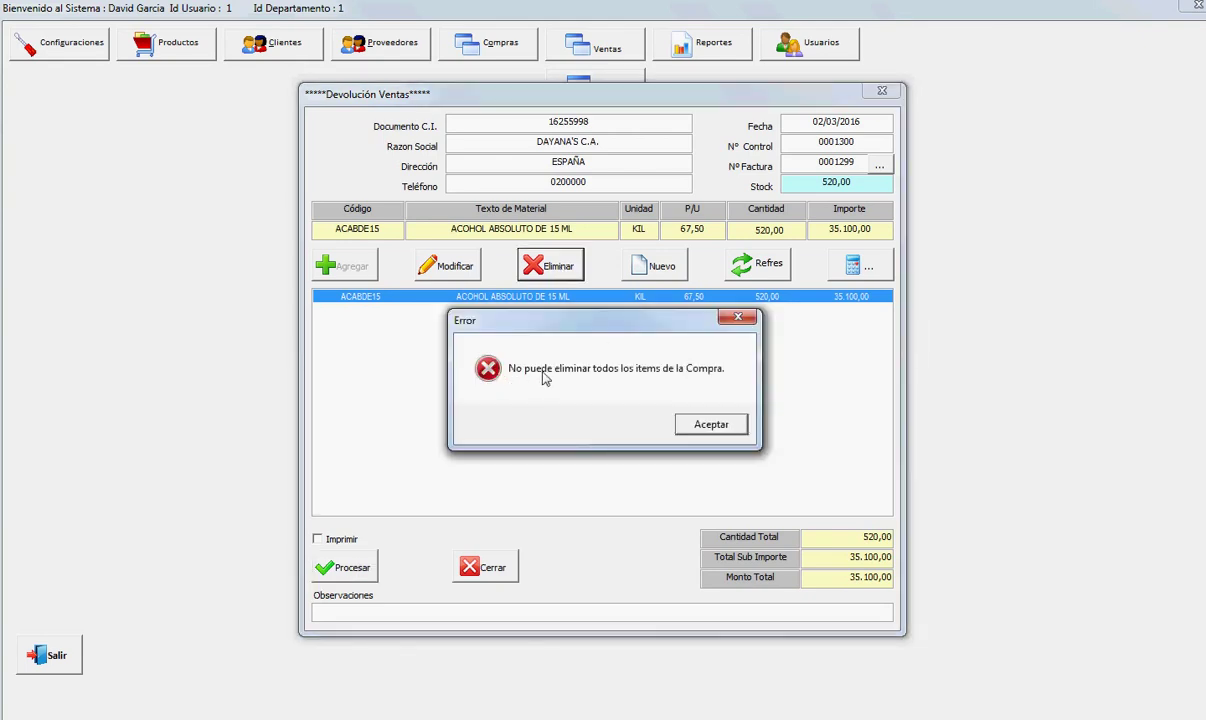
{"action": "left_click", "coordinate": [710, 425]}
{"action": "left_click", "coordinate": [740, 266]}
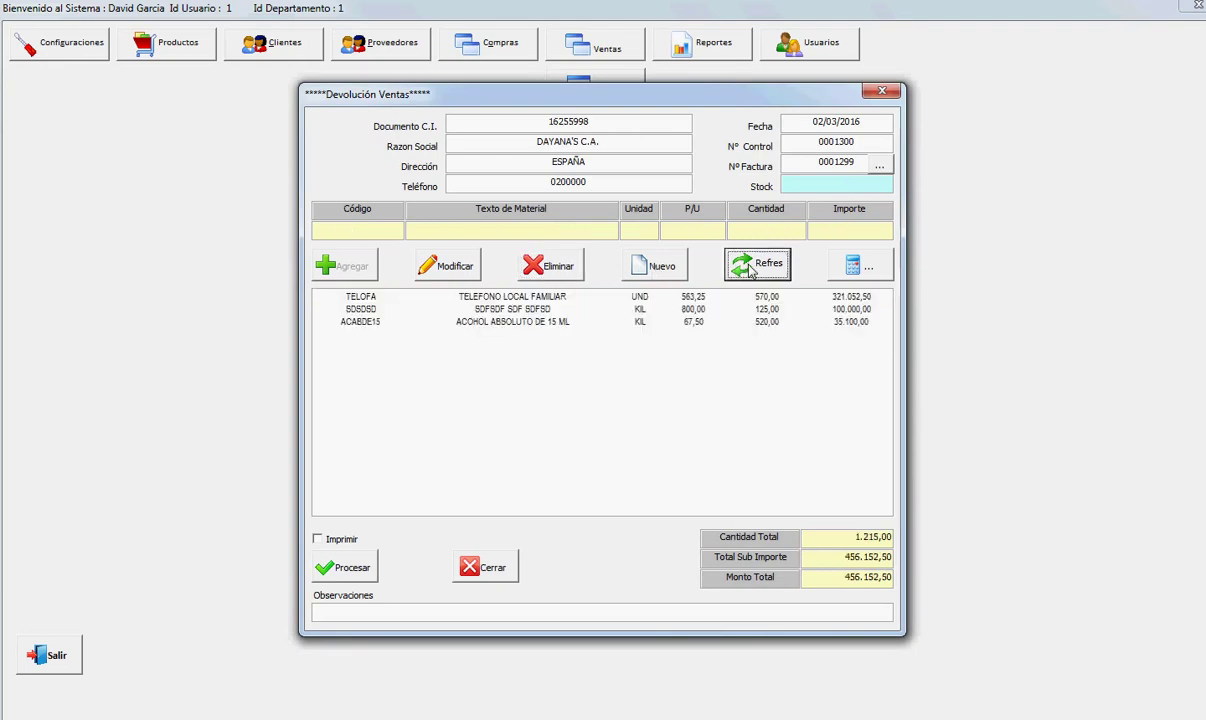
{"action": "left_click", "coordinate": [490, 568]}
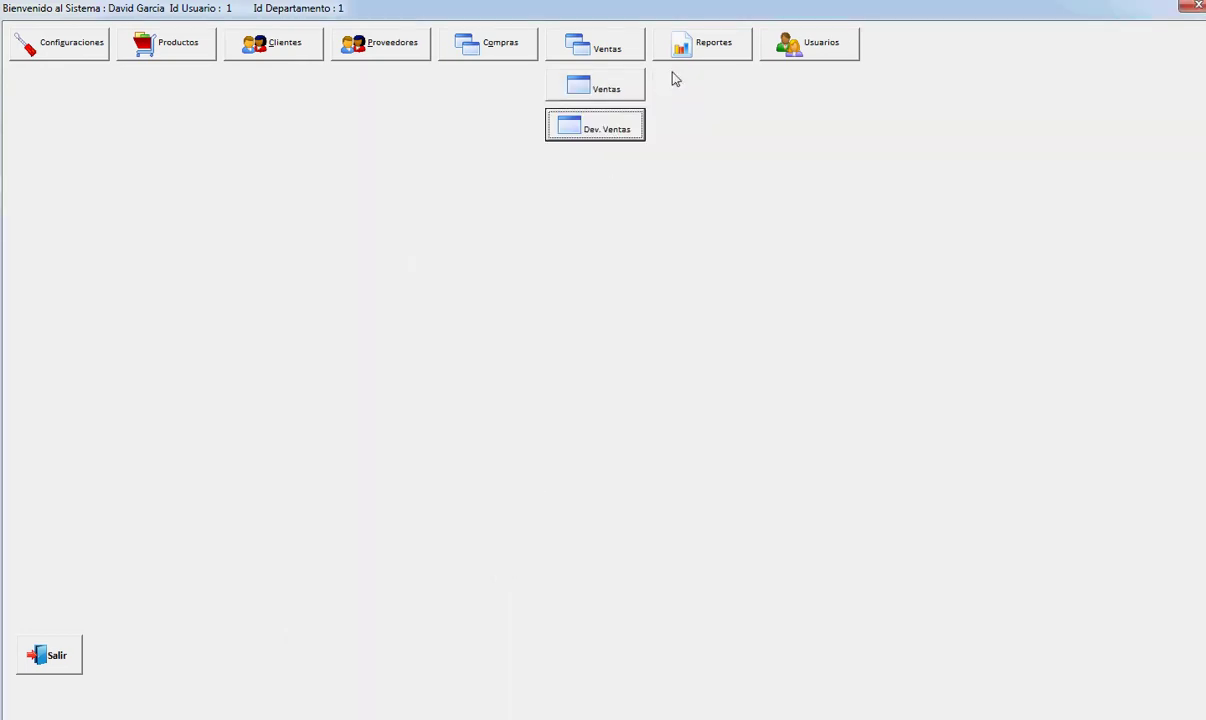
Open the Saldos Iniciales form and add a ZANE (ZAPATOS NEGROS) line with quantity 1.500.
{"action": "left_click", "coordinate": [686, 58]}
{"action": "left_click", "coordinate": [729, 88]}
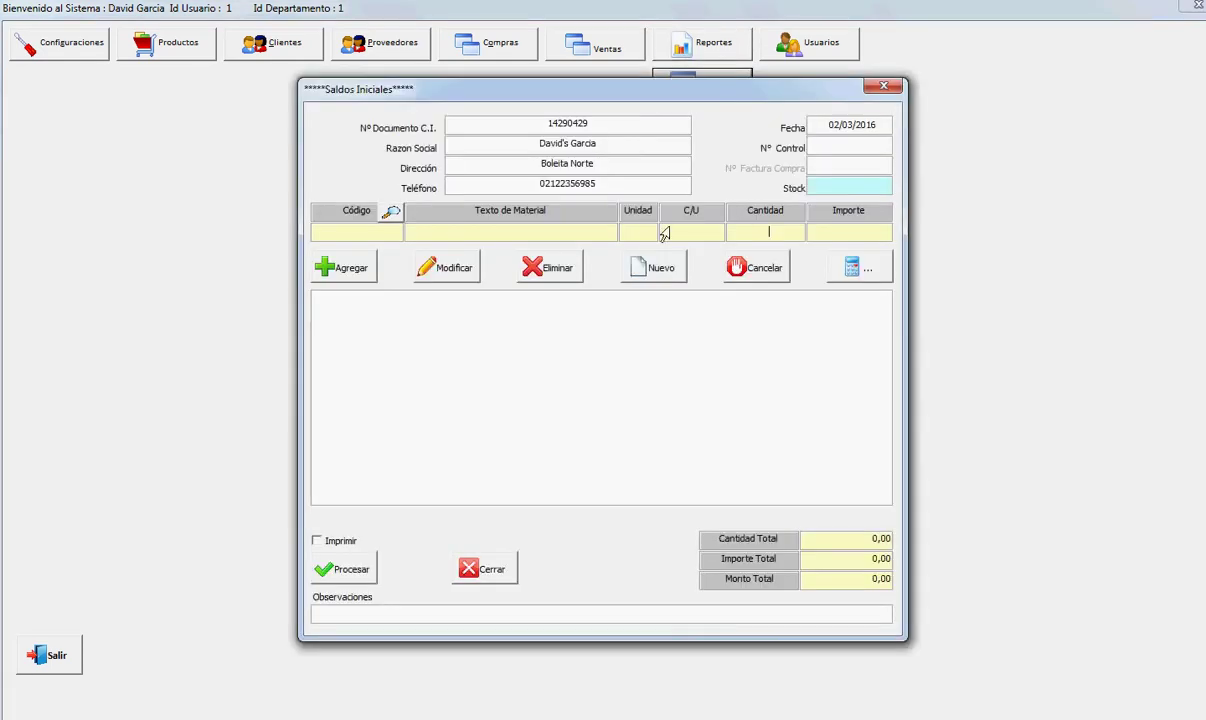
{"action": "left_click", "coordinate": [390, 212]}
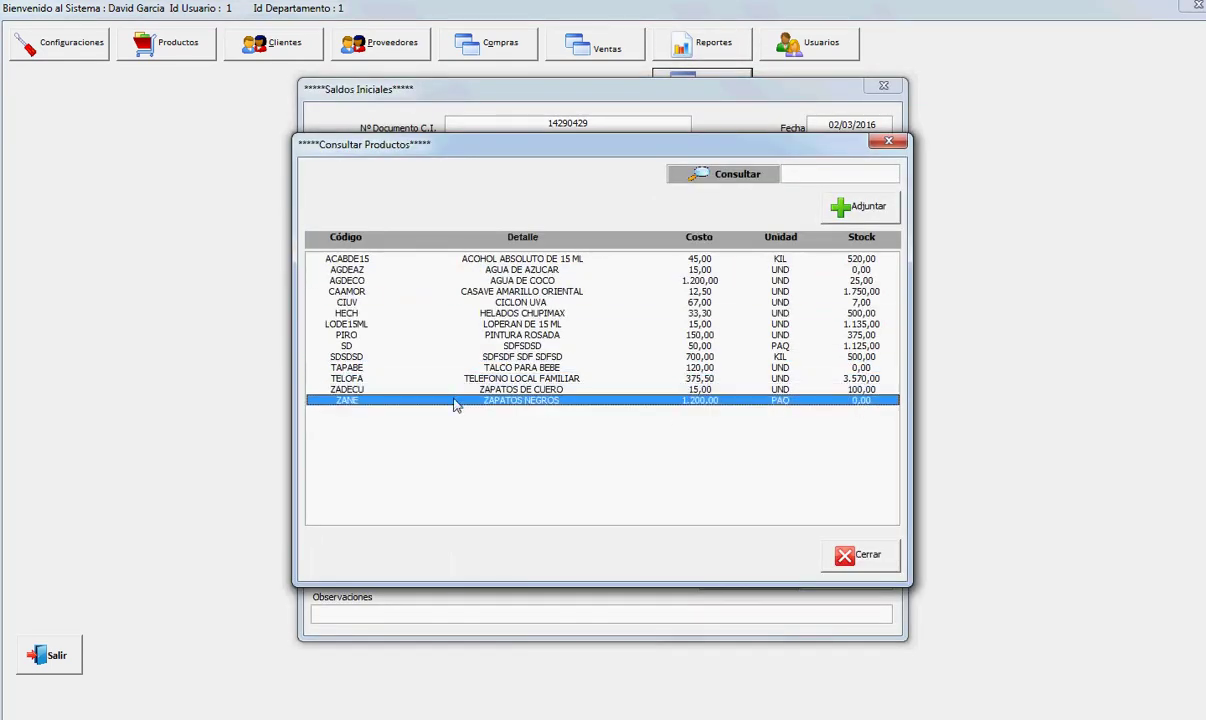
{"action": "left_click", "coordinate": [860, 207]}
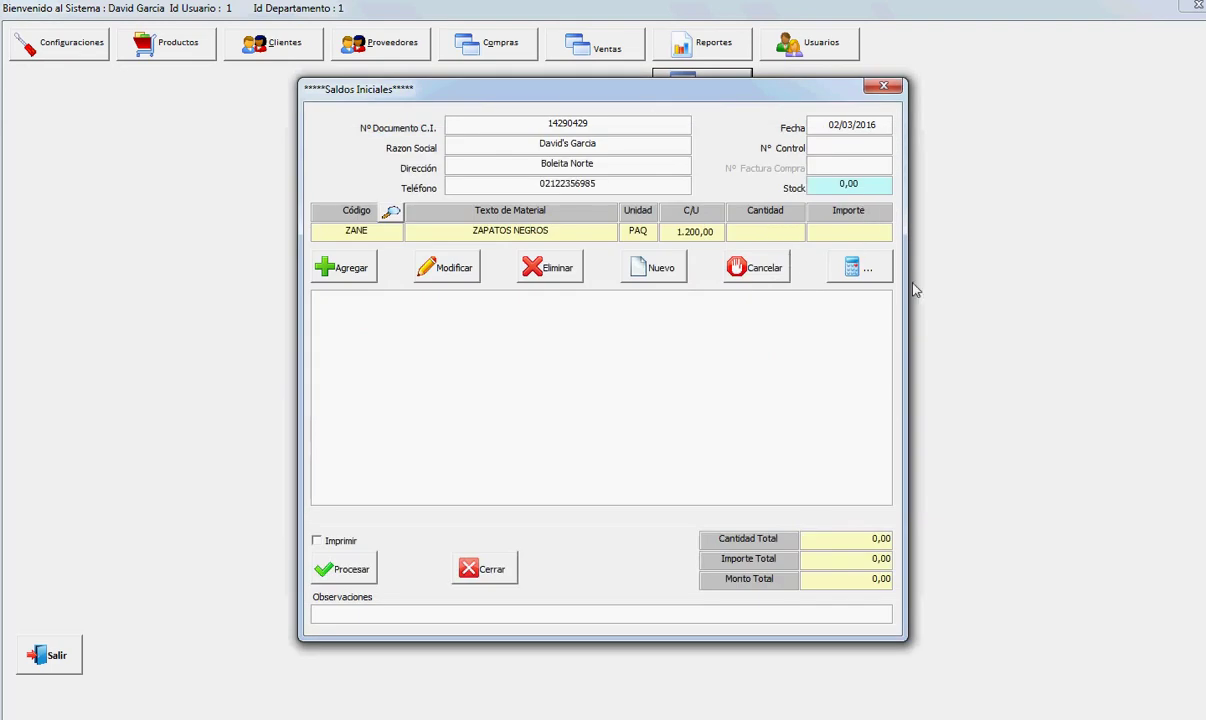
{"action": "type", "text": "1.500"}
{"action": "key", "text": "Return"}
Add observations 'sdfsdfsd' and process the initial balance, saved as number 0001301.
{"action": "left_click", "coordinate": [597, 610]}
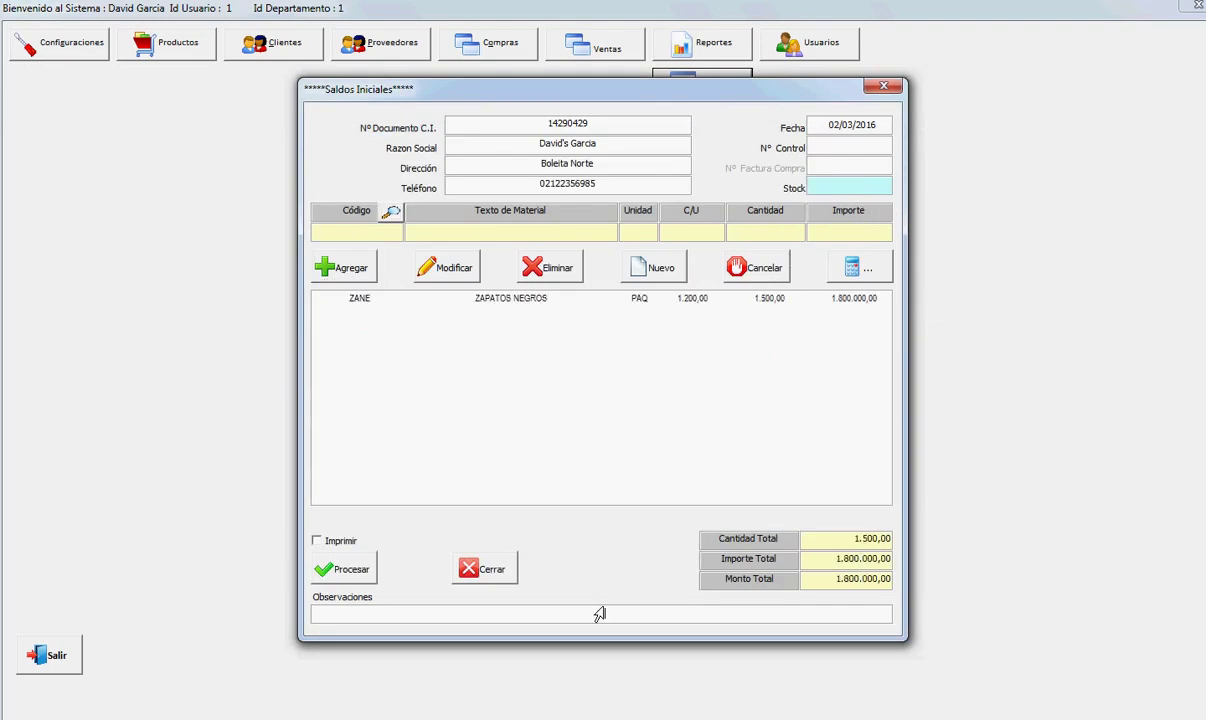
{"action": "type", "text": "sdfsdfsd"}
{"action": "left_click", "coordinate": [337, 573]}
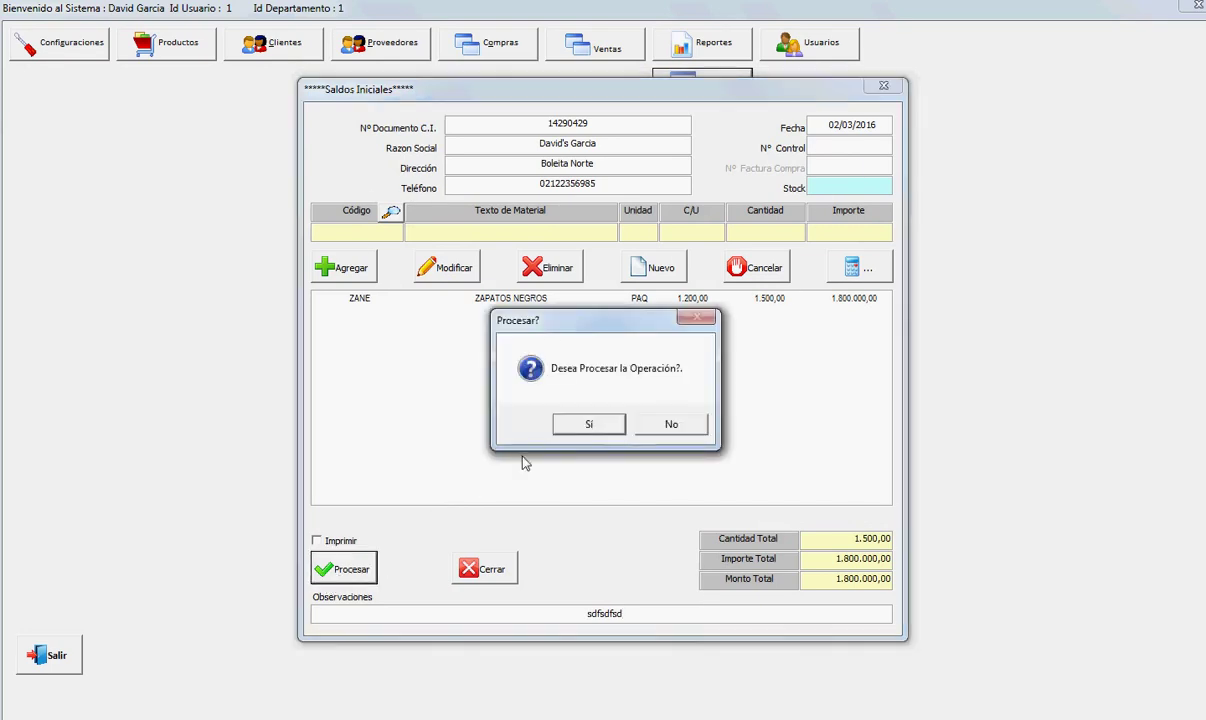
{"action": "left_click", "coordinate": [587, 430]}
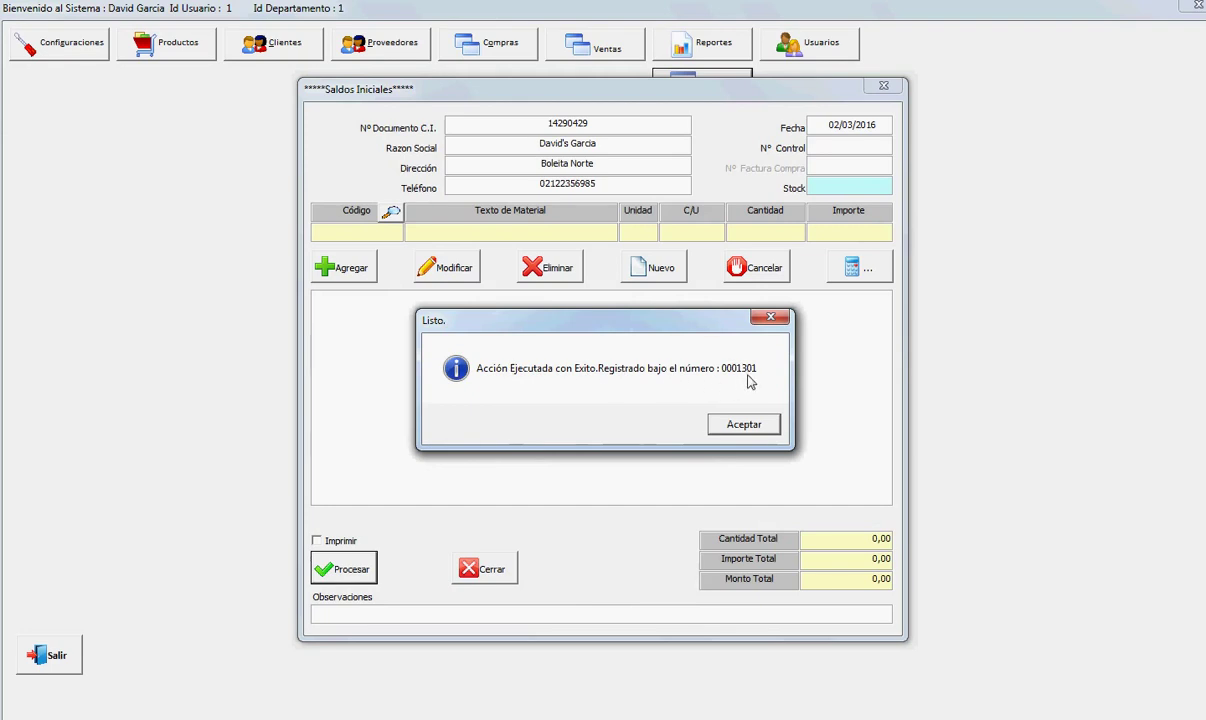
{"action": "left_click", "coordinate": [750, 427]}
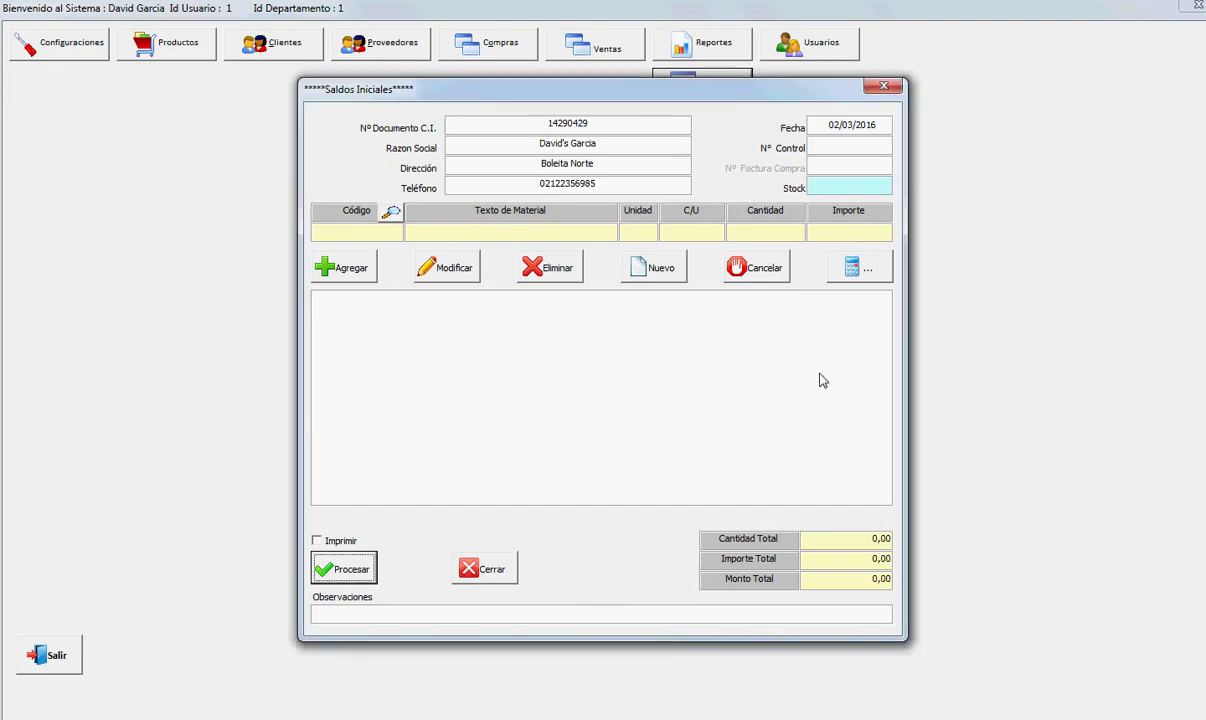
Try adding a second ZANE line of 1500 units and dismiss the already-has-entries error.
{"action": "left_click", "coordinate": [389, 213]}
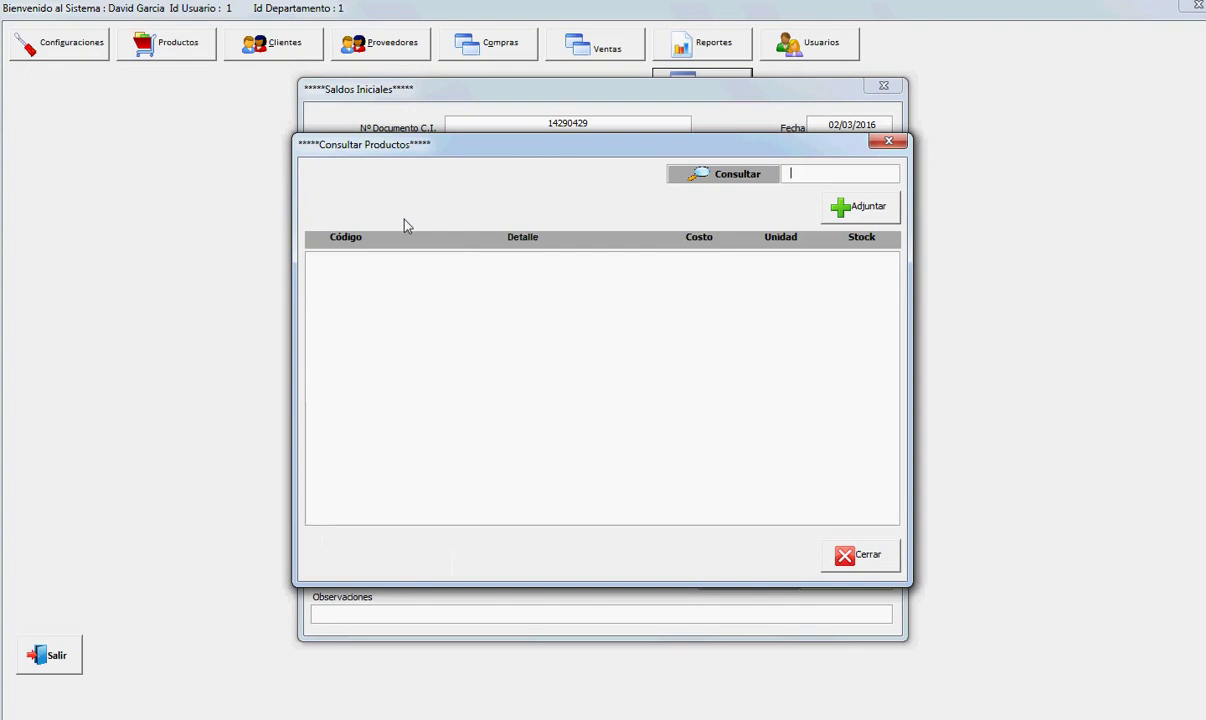
{"action": "left_click", "coordinate": [476, 389]}
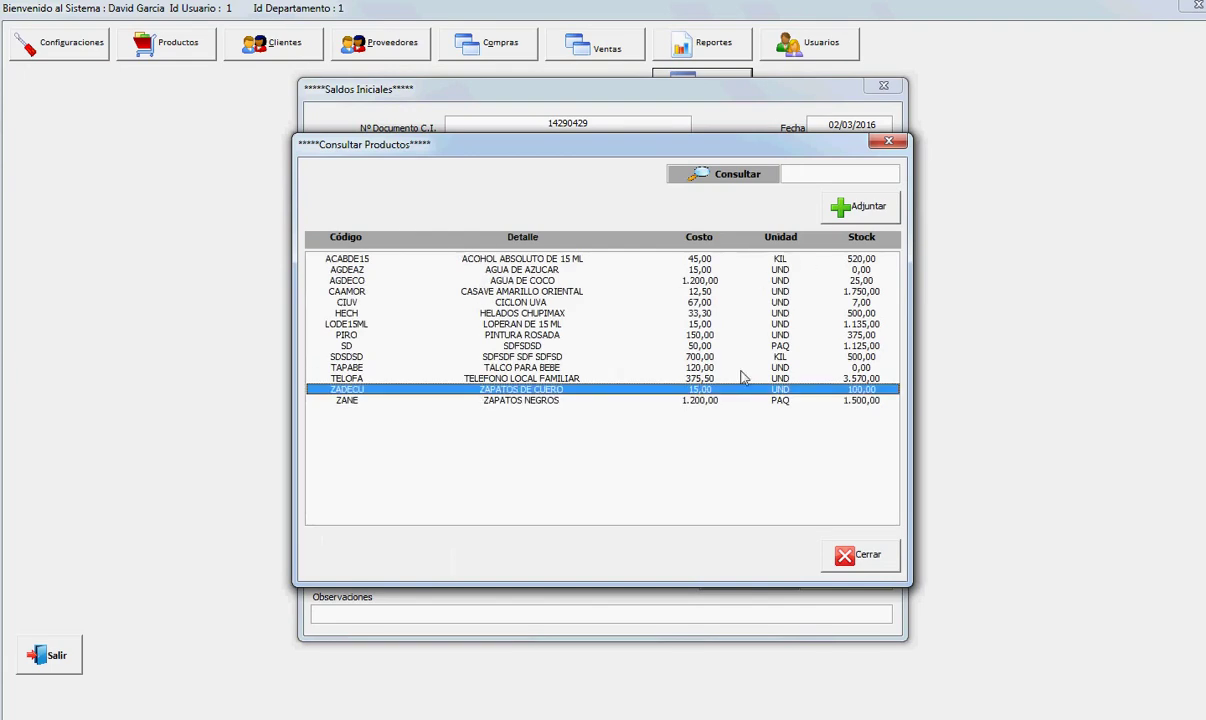
{"action": "left_click", "coordinate": [675, 399]}
{"action": "left_click", "coordinate": [850, 207]}
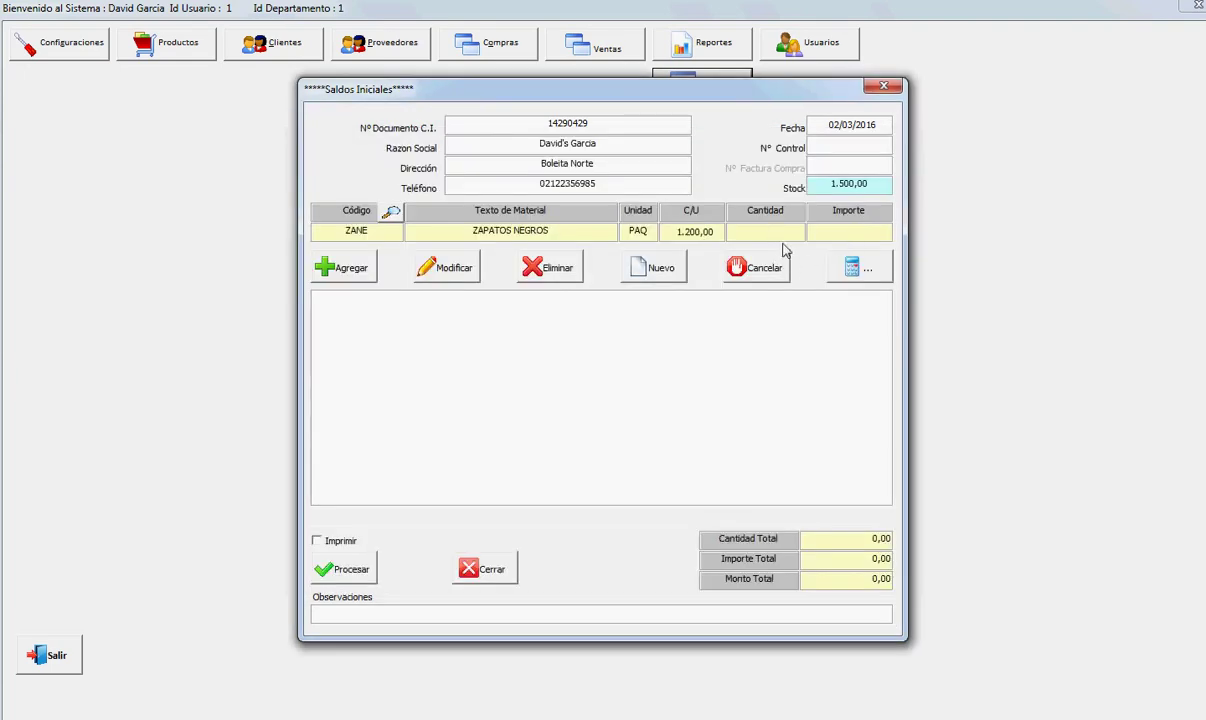
{"action": "type", "text": "1500"}
{"action": "key", "text": "Return"}
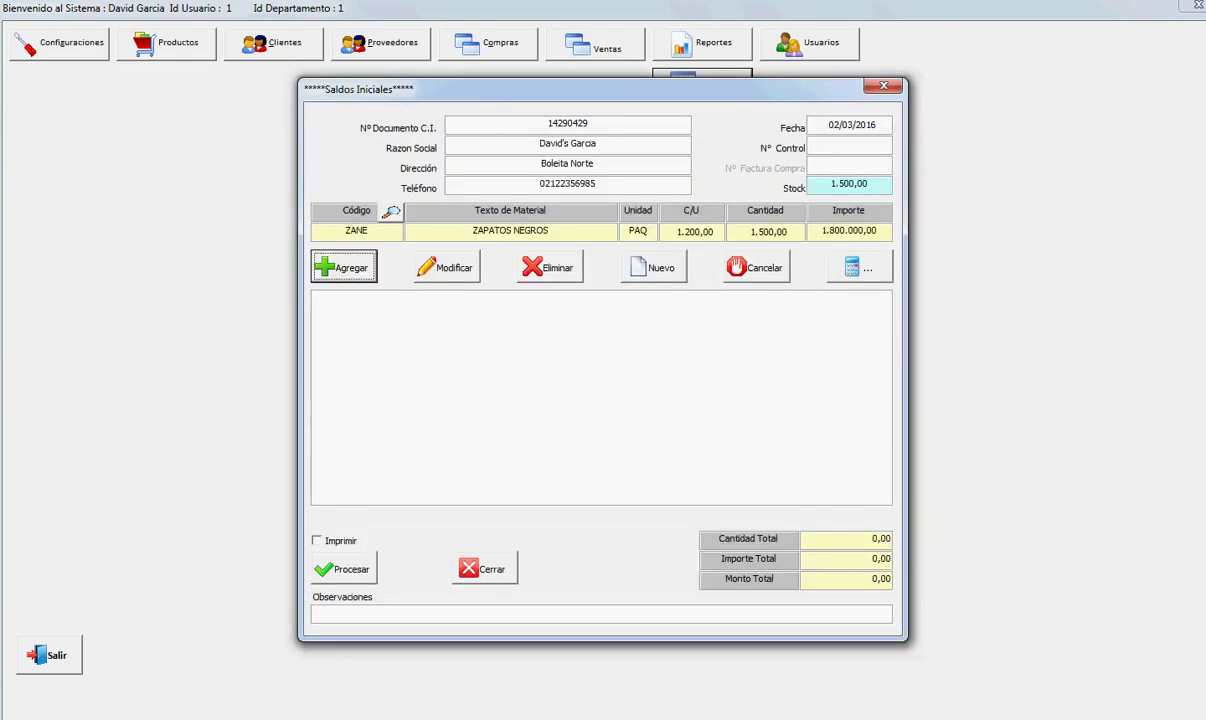
{"action": "key", "text": "Return"}
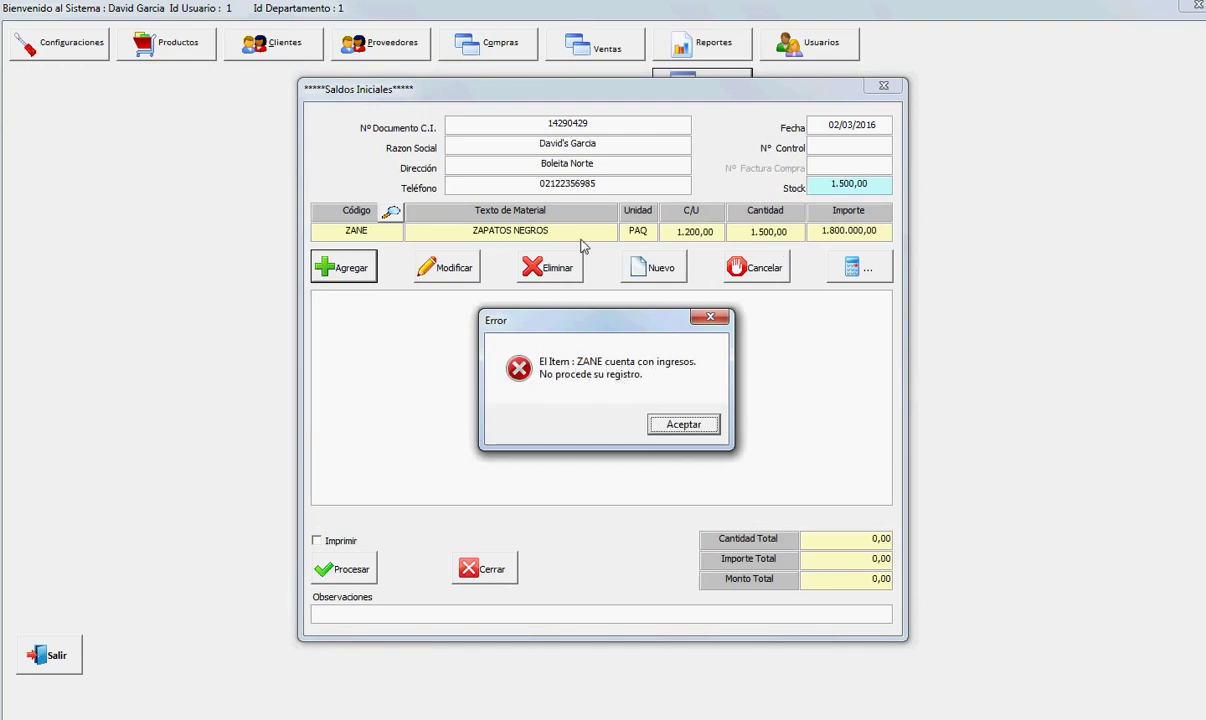
{"action": "left_click", "coordinate": [668, 424]}
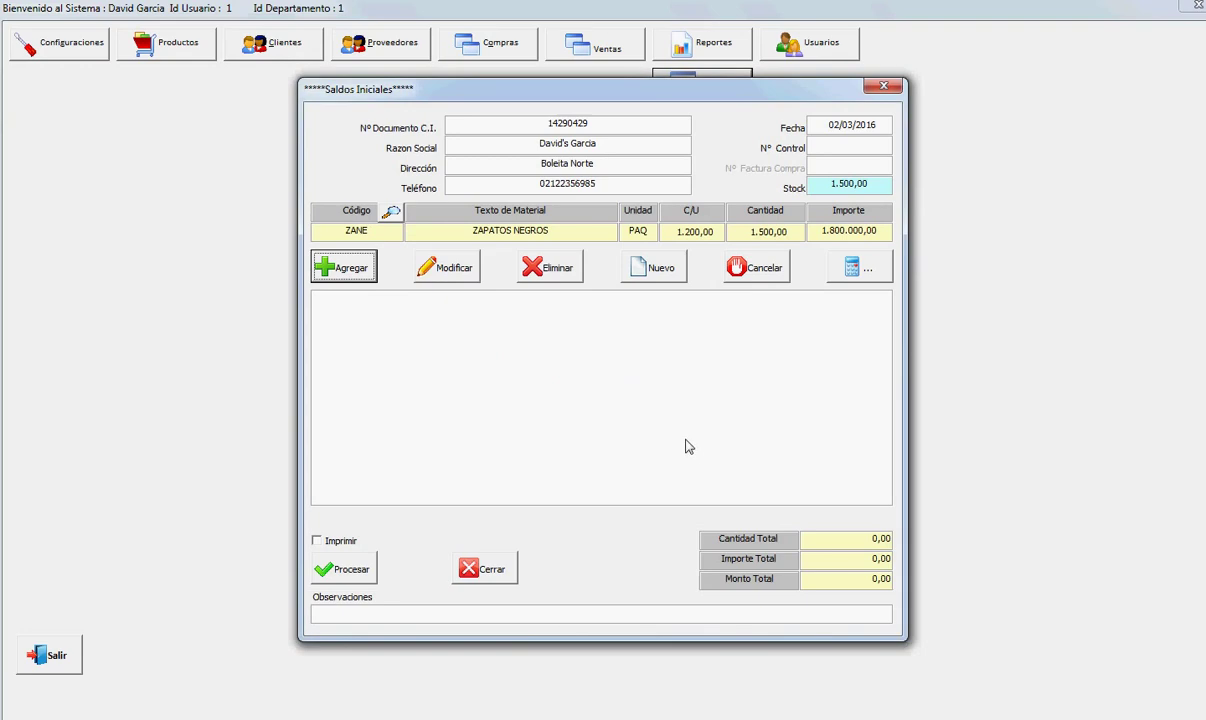
Close the initial balances form and export the stock report for CAAMOR to an Excel sheet.
{"action": "left_click", "coordinate": [490, 568]}
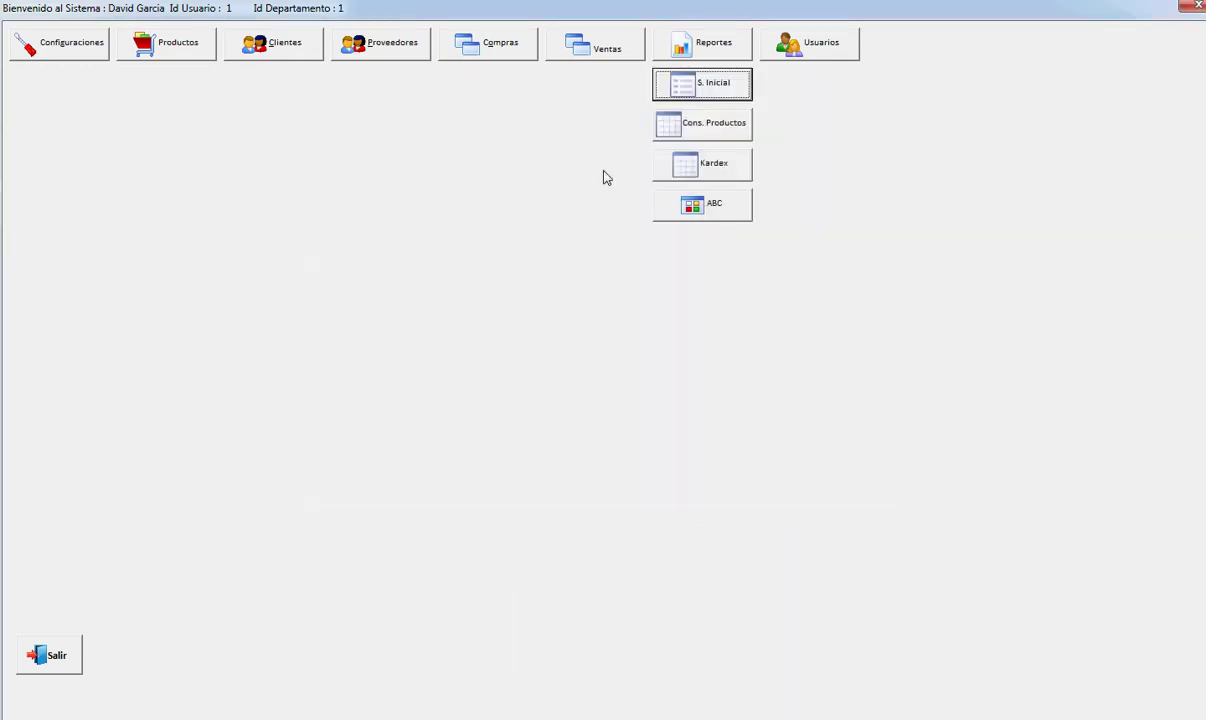
{"action": "left_click", "coordinate": [727, 128]}
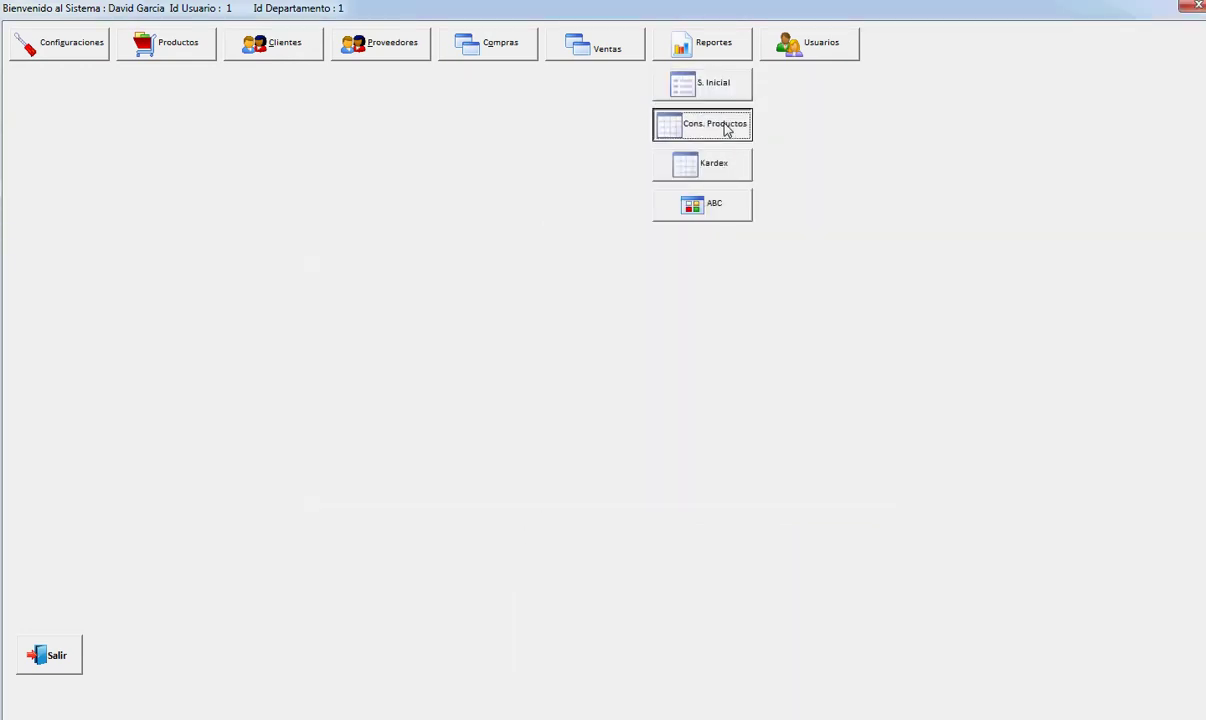
{"action": "mouse_move", "coordinate": [430, 256]}
{"action": "left_mouse_down"}
{"action": "mouse_move", "coordinate": [423, 320]}
{"action": "mouse_move", "coordinate": [407, 268]}
{"action": "mouse_move", "coordinate": [397, 332]}
{"action": "mouse_move", "coordinate": [395, 293]}
{"action": "left_mouse_up"}
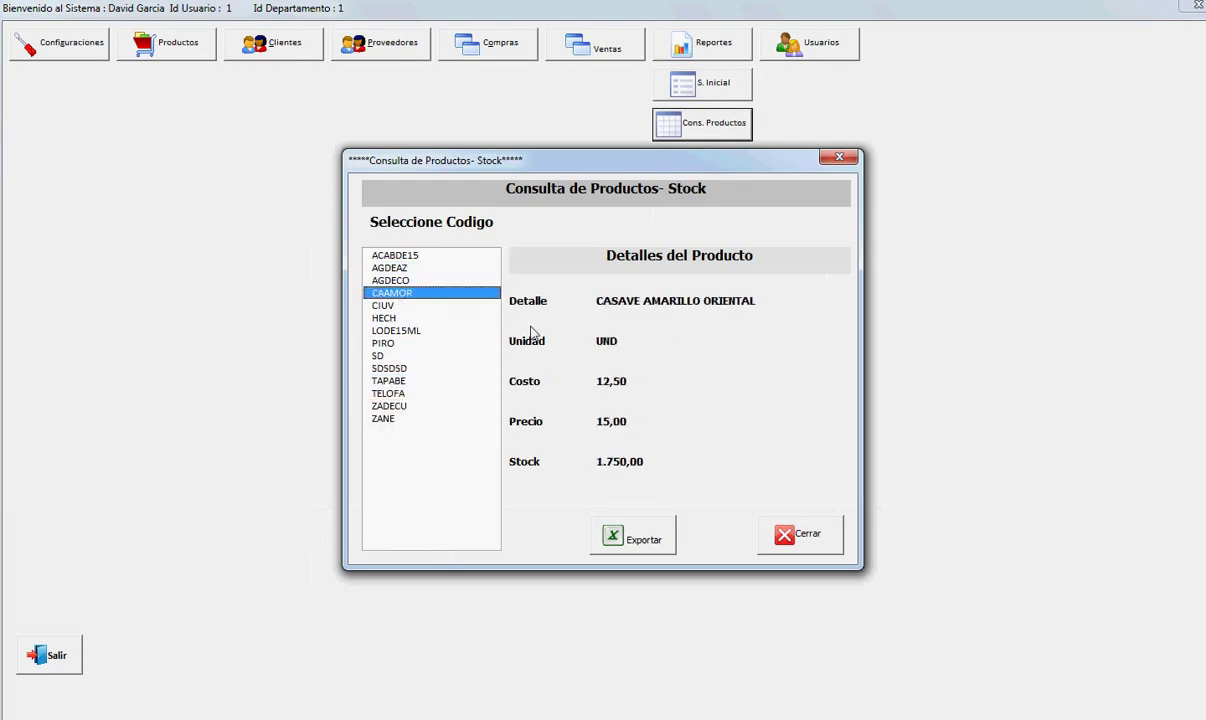
{"action": "left_click", "coordinate": [645, 525]}
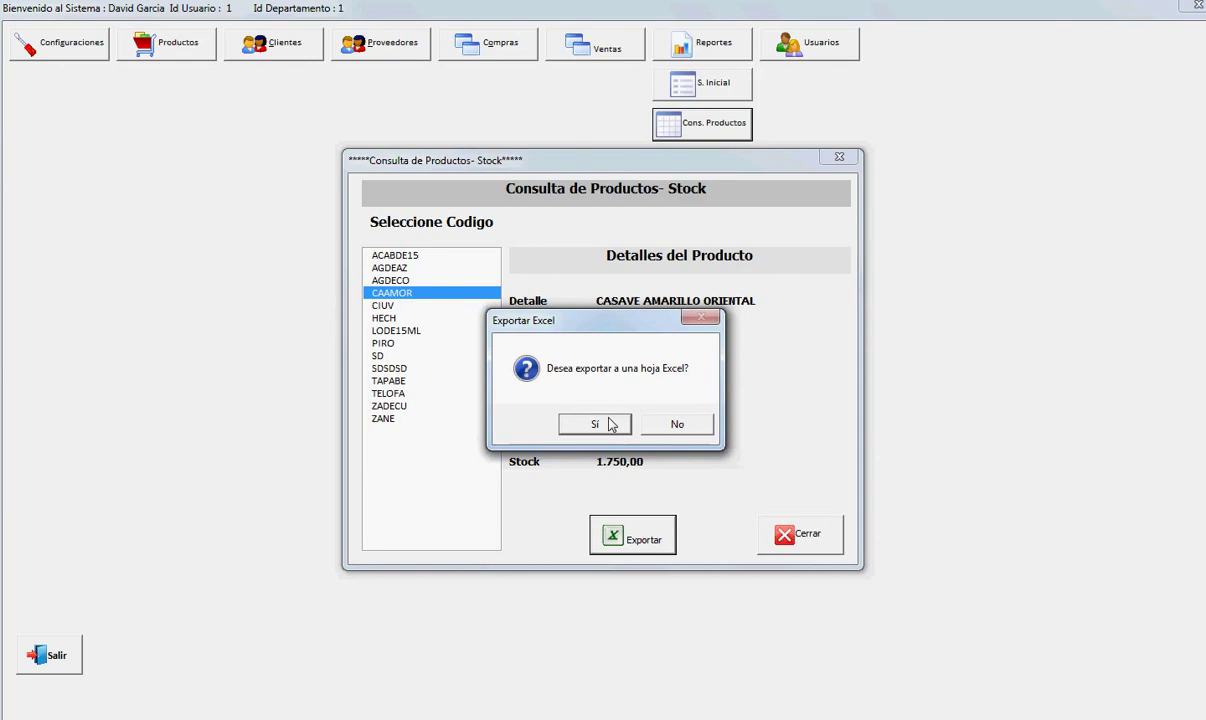
{"action": "left_click", "coordinate": [610, 424]}
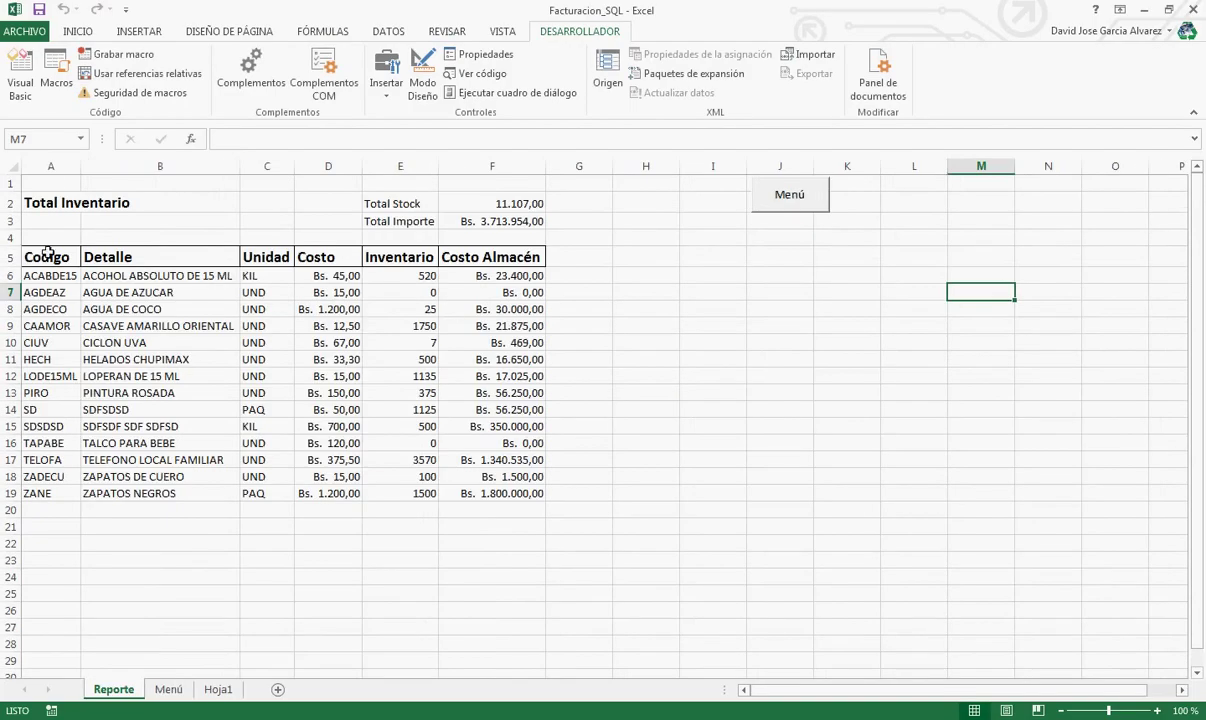
Review the exported inventory table A5:F19 (Total Stock 11.107,00) and return to the menu.
{"action": "left_click_drag", "start_coordinate": [47, 253], "coordinate": [505, 487]}
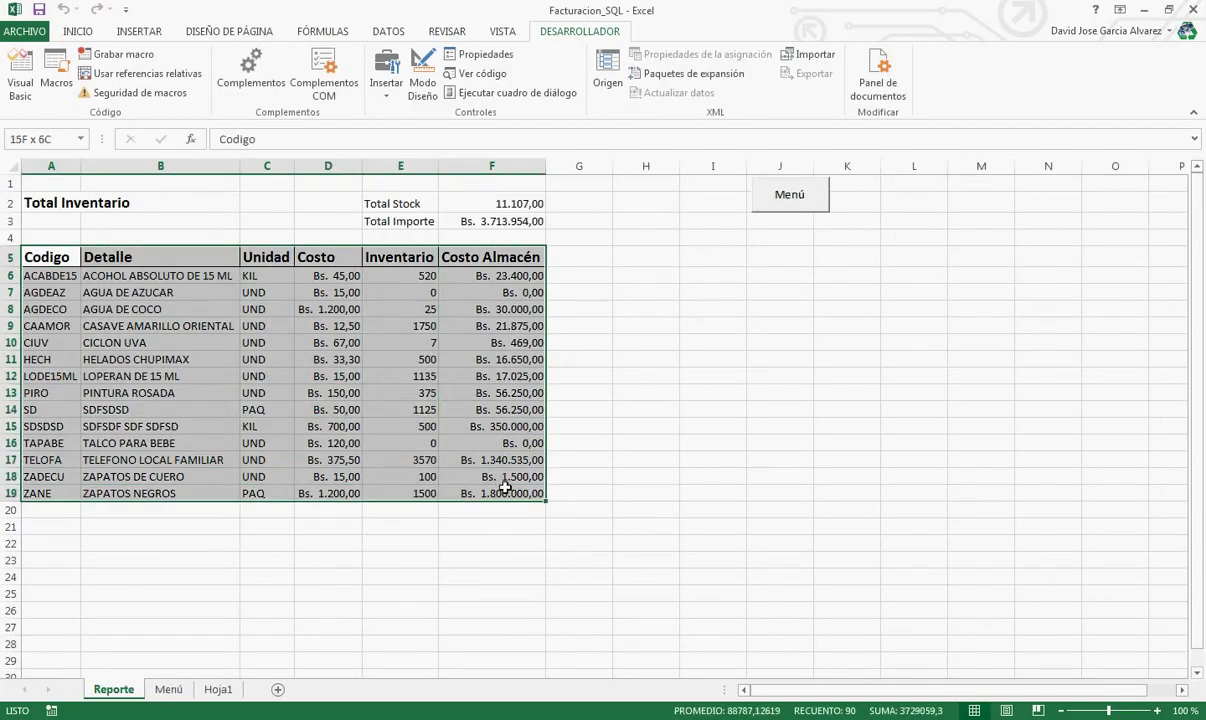
{"action": "left_click", "coordinate": [514, 256]}
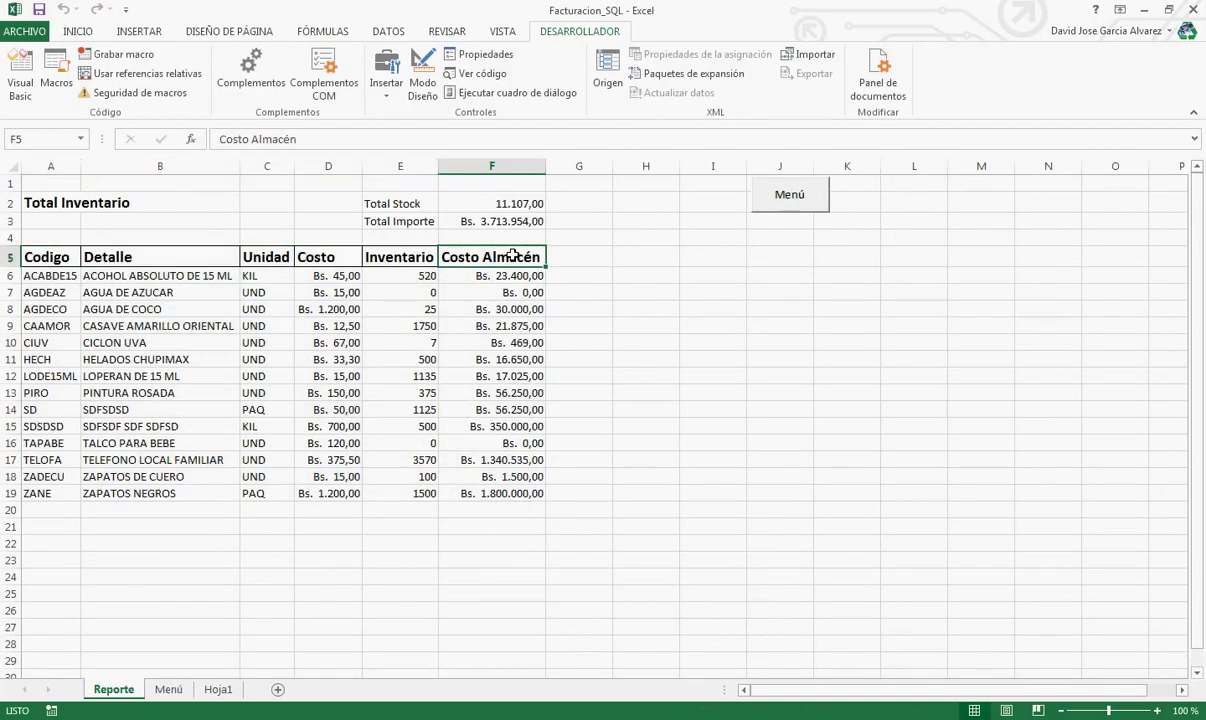
{"action": "left_click", "coordinate": [767, 199]}
Run the Kardex report for product ACABDE15 for Febrero 2016.
{"action": "left_click", "coordinate": [725, 170]}
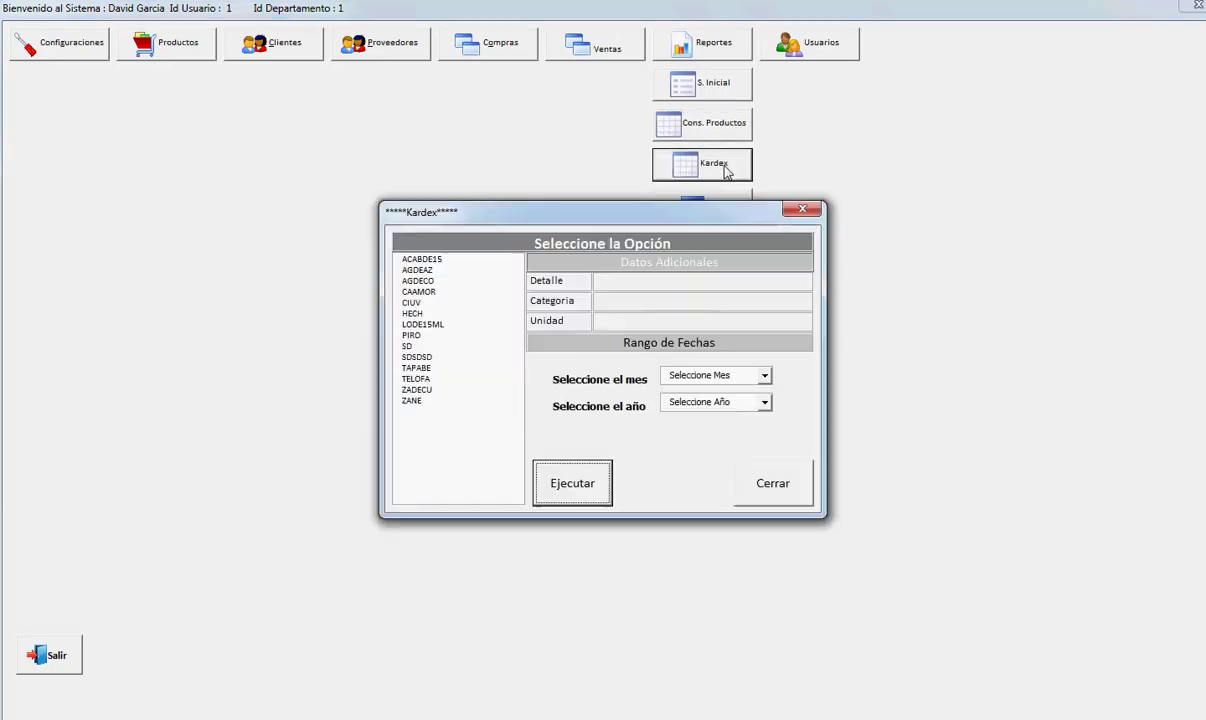
{"action": "mouse_move", "coordinate": [437, 265]}
{"action": "left_mouse_down"}
{"action": "mouse_move", "coordinate": [423, 305]}
{"action": "mouse_move", "coordinate": [412, 270]}
{"action": "left_mouse_up"}
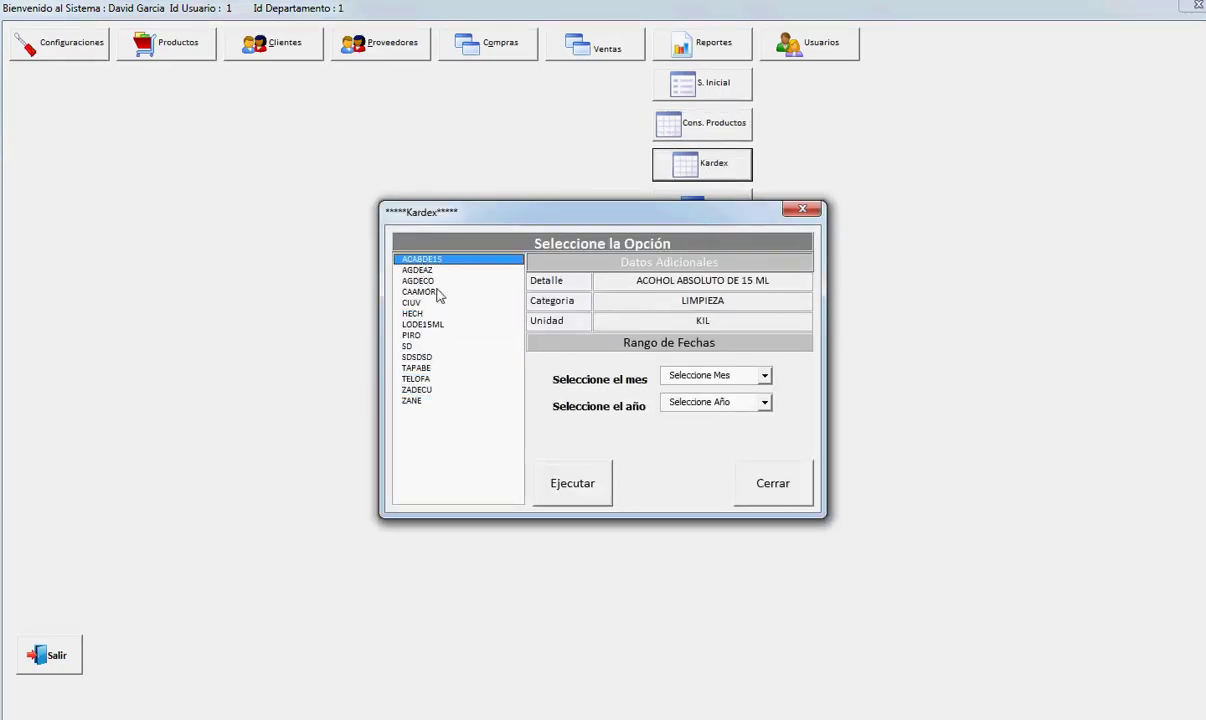
{"action": "left_click", "coordinate": [764, 375]}
{"action": "left_click", "coordinate": [732, 403]}
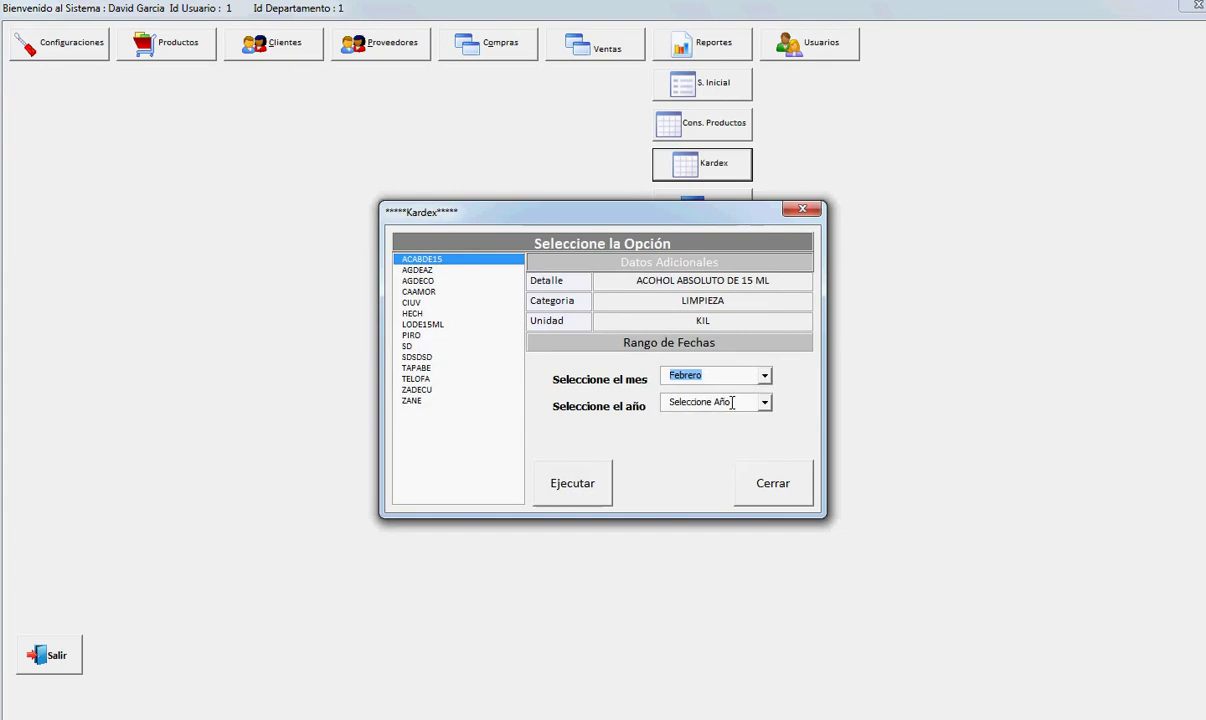
{"action": "left_click", "coordinate": [764, 403]}
{"action": "left_click", "coordinate": [692, 417]}
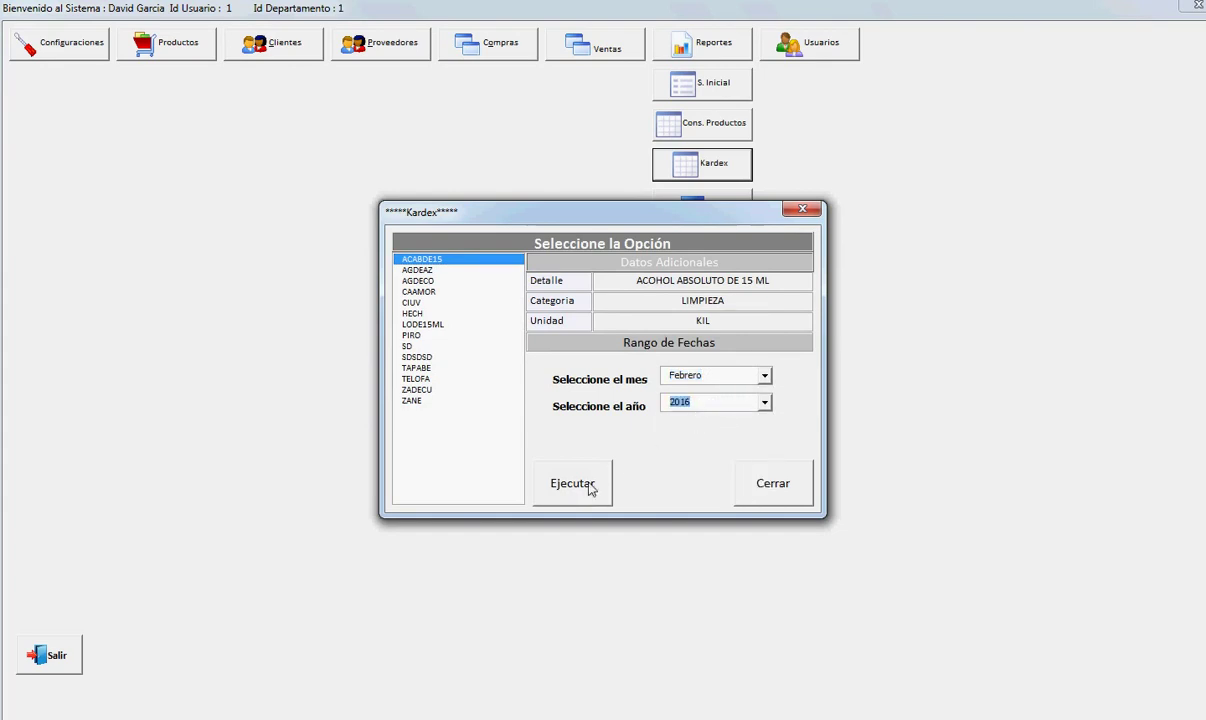
{"action": "left_click", "coordinate": [560, 465]}
{"action": "left_click", "coordinate": [618, 425]}
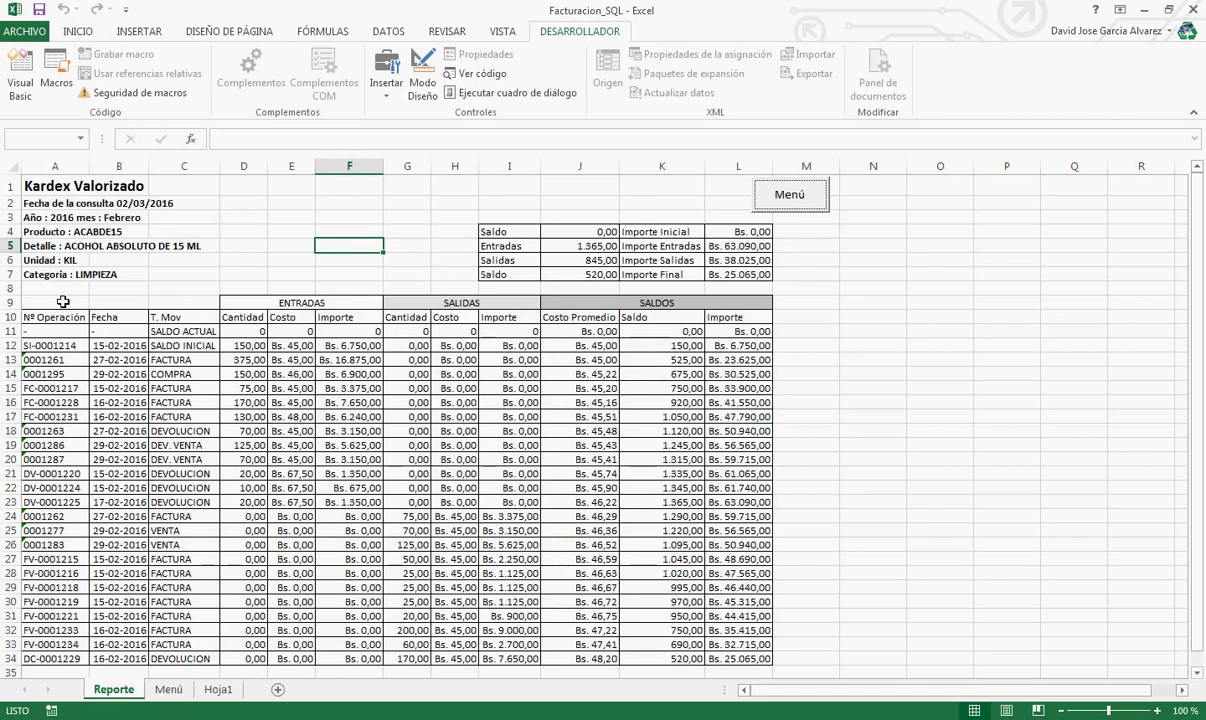
Review the Kardex movements, stock balance and product details (520 units, Bs. 25.065,00), then return to the menu.
{"action": "left_click_drag", "start_coordinate": [55, 302], "coordinate": [708, 652]}
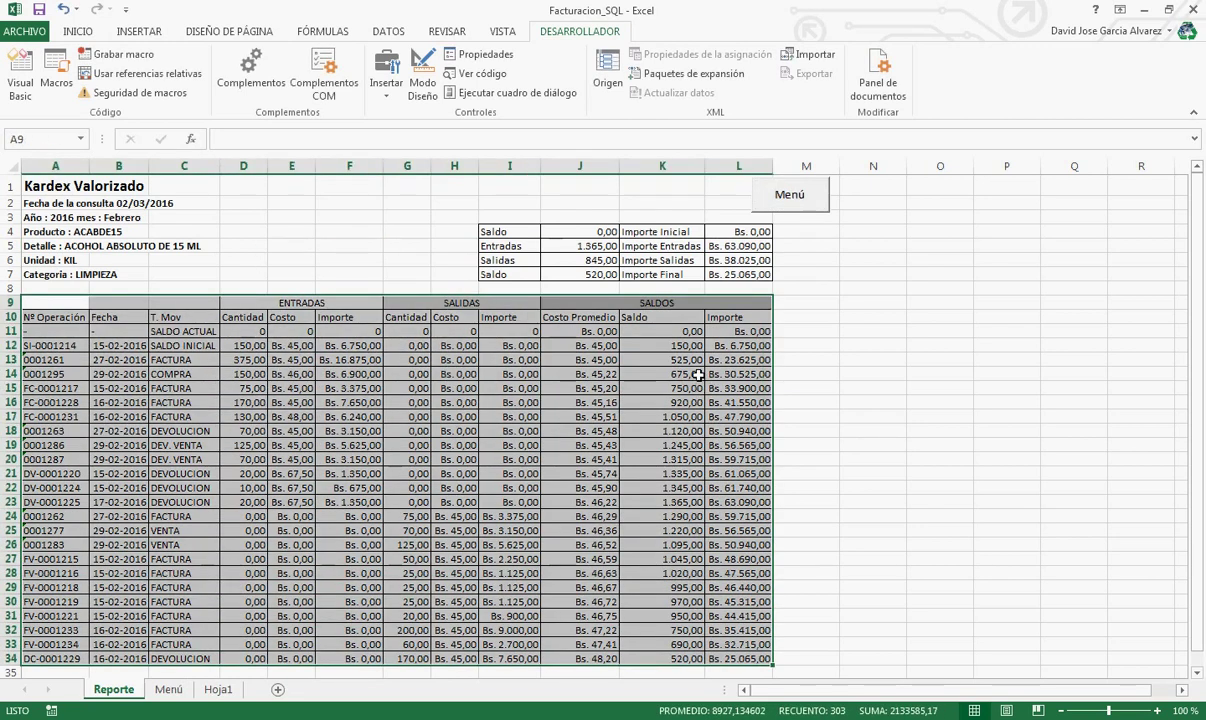
{"action": "left_click", "coordinate": [250, 331]}
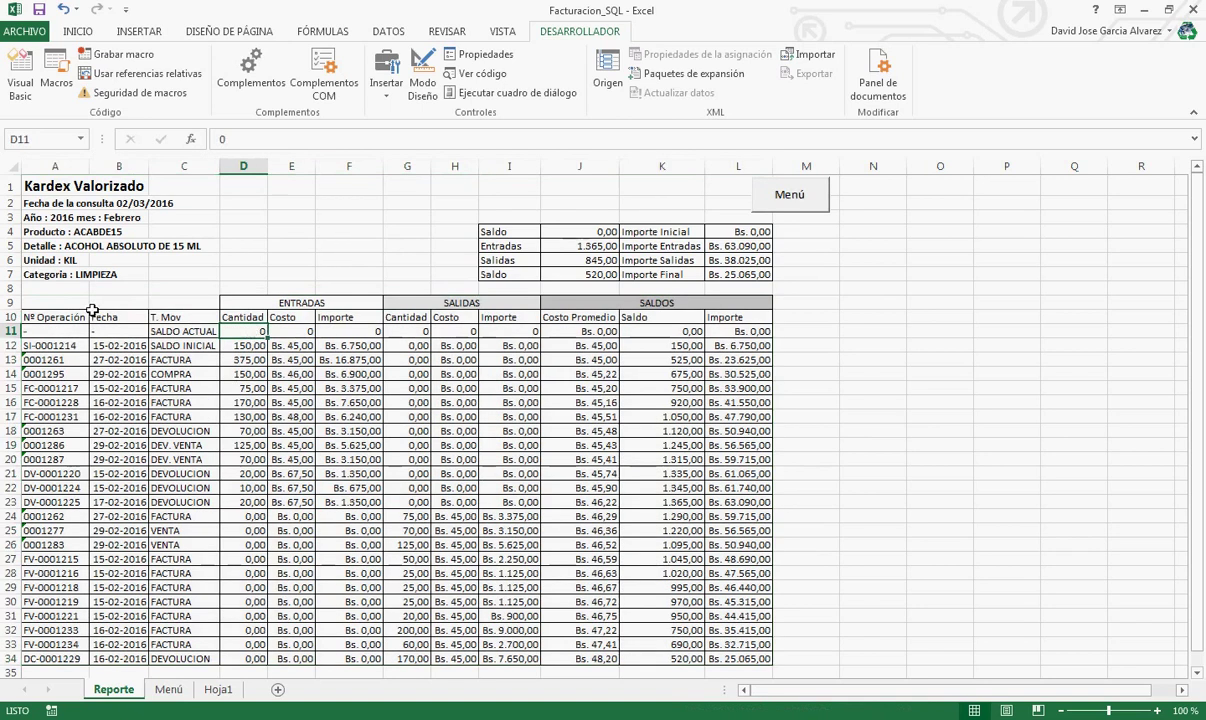
{"action": "left_click", "coordinate": [236, 302]}
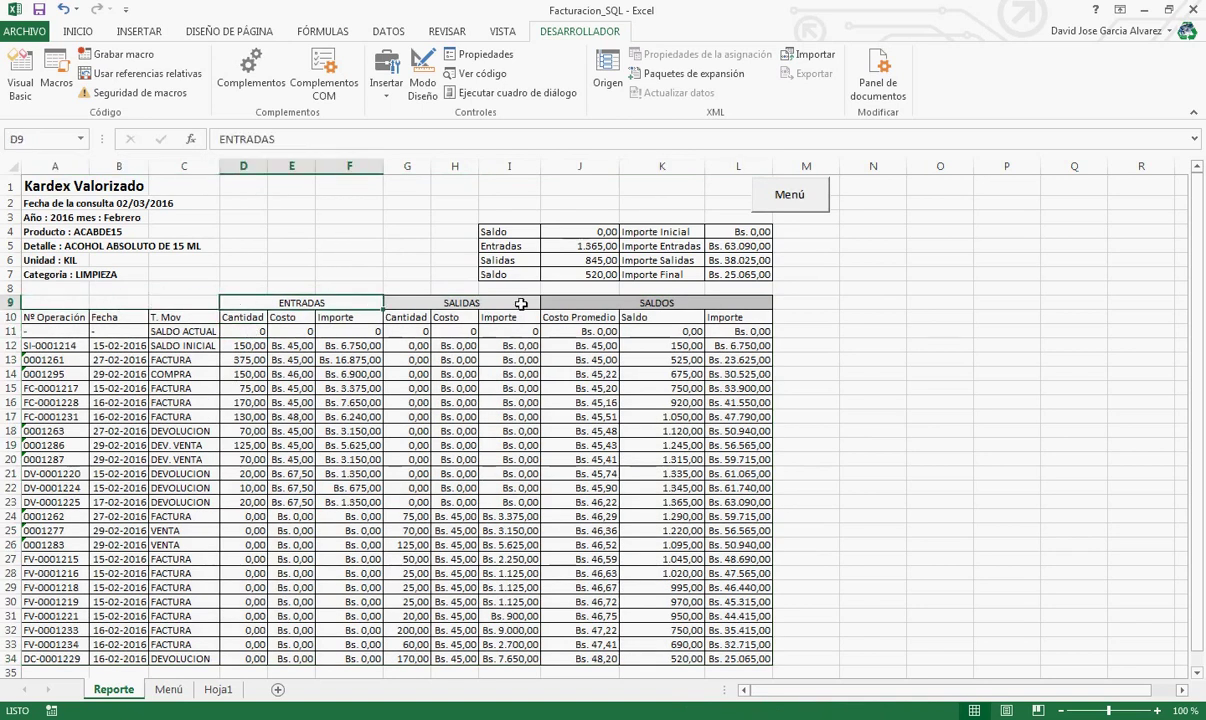
{"action": "left_click_drag", "start_coordinate": [521, 304], "coordinate": [363, 303]}
{"action": "left_click_drag", "start_coordinate": [505, 231], "coordinate": [590, 272]}
{"action": "left_click_drag", "start_coordinate": [640, 231], "coordinate": [740, 274]}
{"action": "left_click_drag", "start_coordinate": [45, 186], "coordinate": [105, 272]}
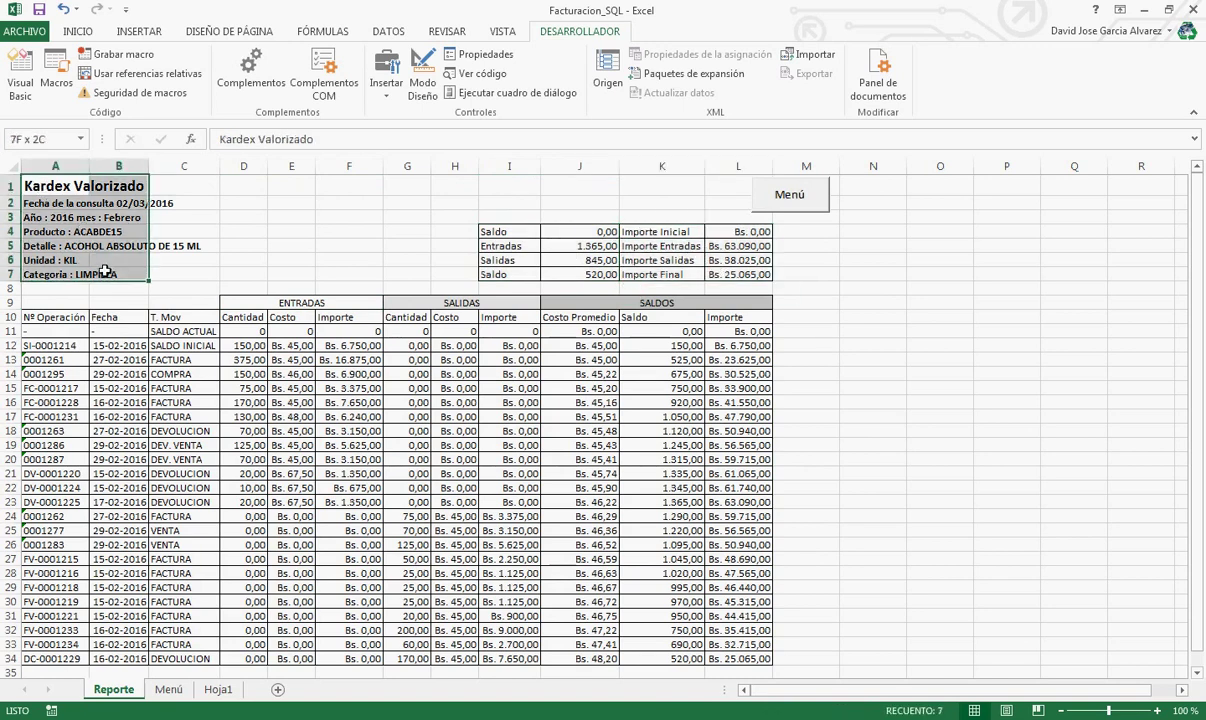
{"action": "left_click_drag", "start_coordinate": [40, 245], "coordinate": [190, 245]}
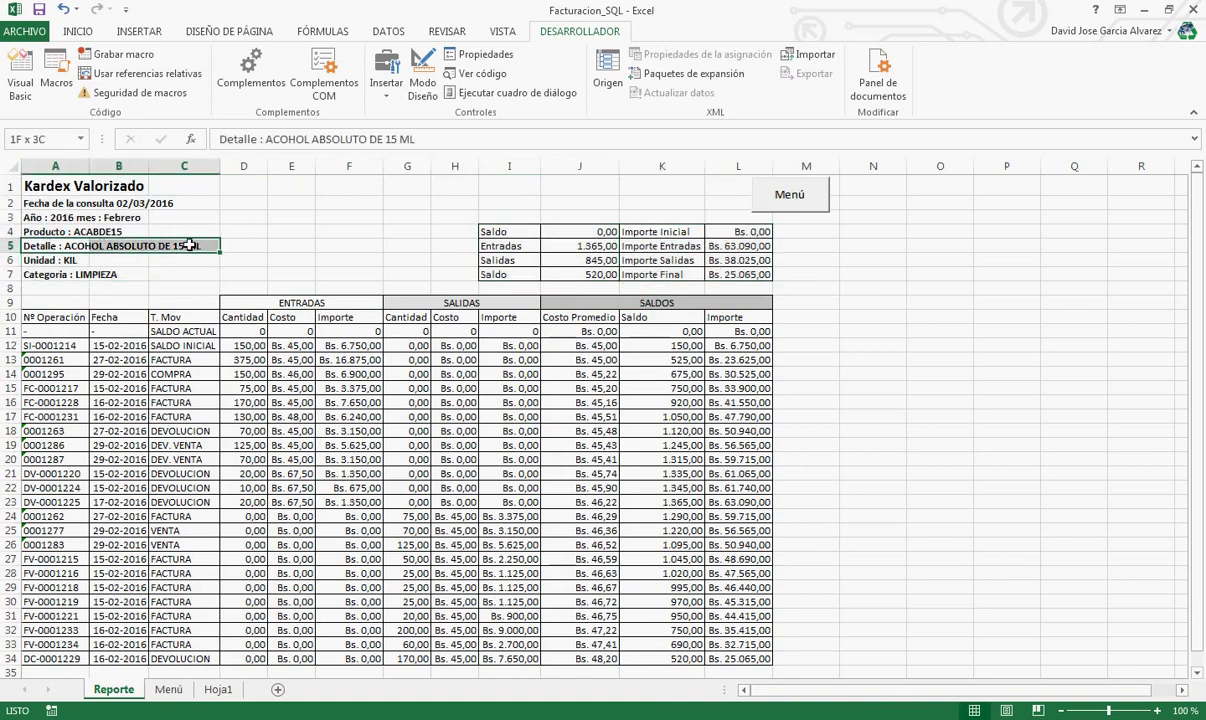
{"action": "left_click", "coordinate": [350, 242]}
{"action": "left_click", "coordinate": [748, 194]}
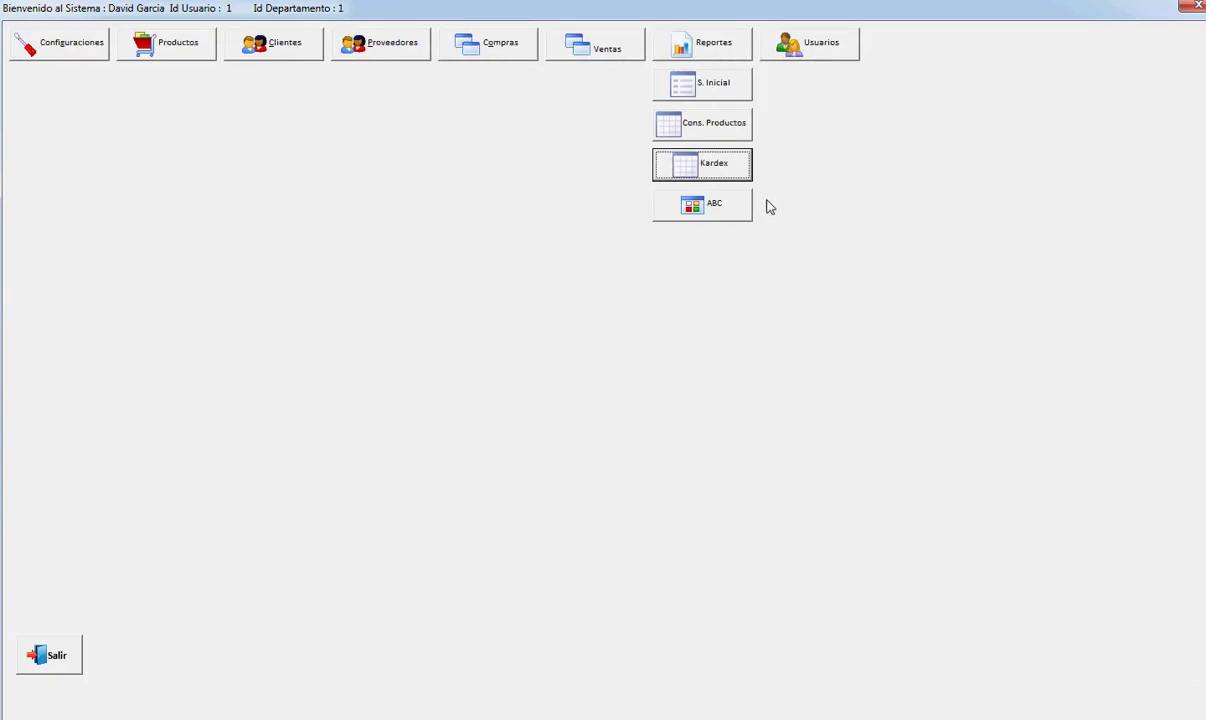
Run the ABC classification report for Febrero 2016.
{"action": "left_click", "coordinate": [716, 205]}
{"action": "left_click", "coordinate": [668, 354]}
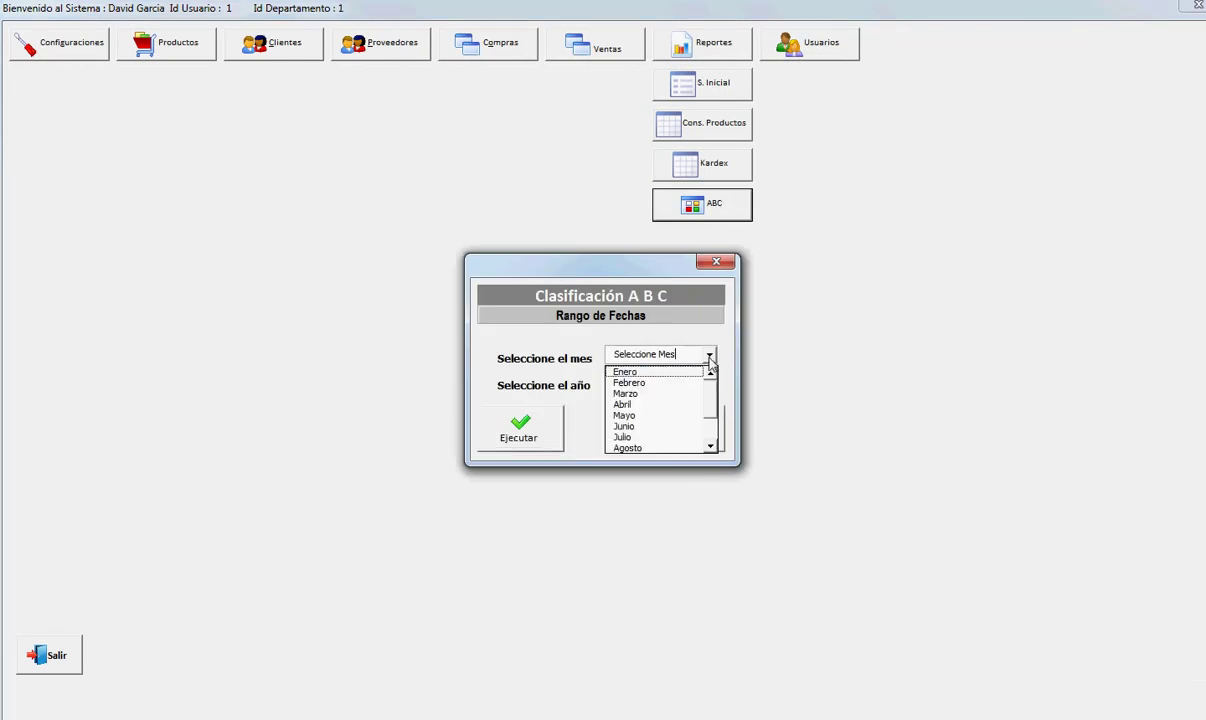
{"action": "left_click", "coordinate": [665, 384]}
{"action": "left_click", "coordinate": [708, 383]}
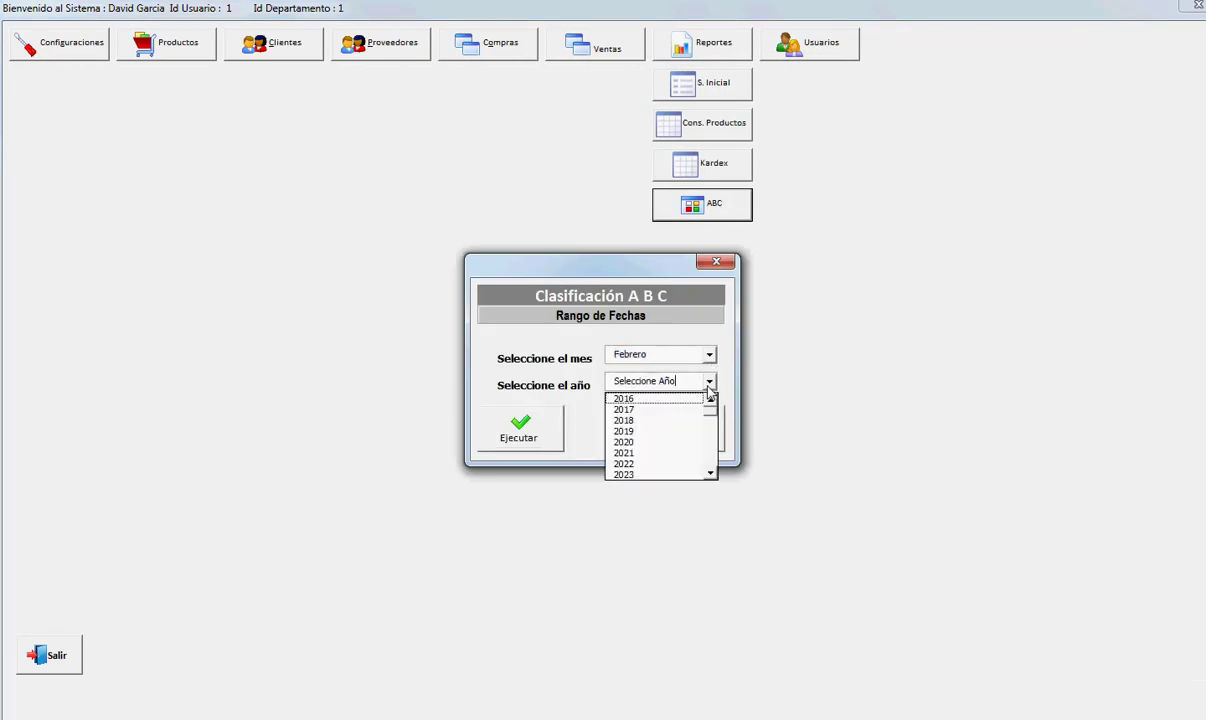
{"action": "left_click", "coordinate": [679, 400]}
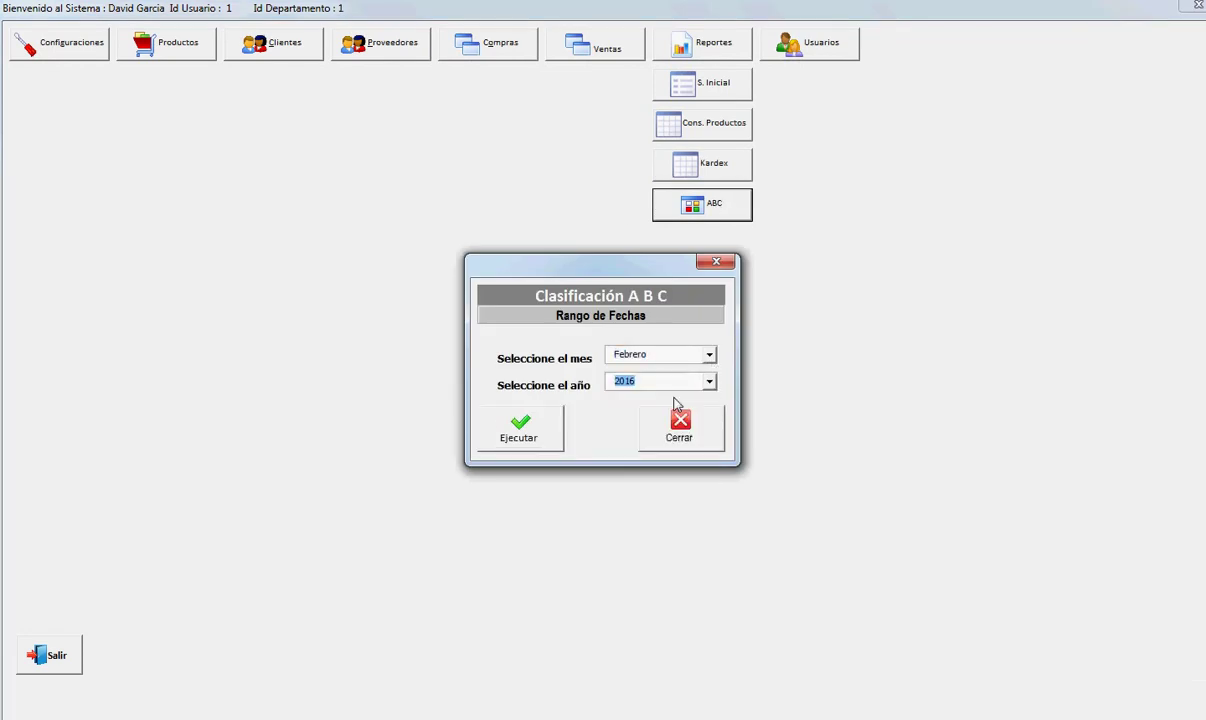
{"action": "left_click", "coordinate": [546, 434]}
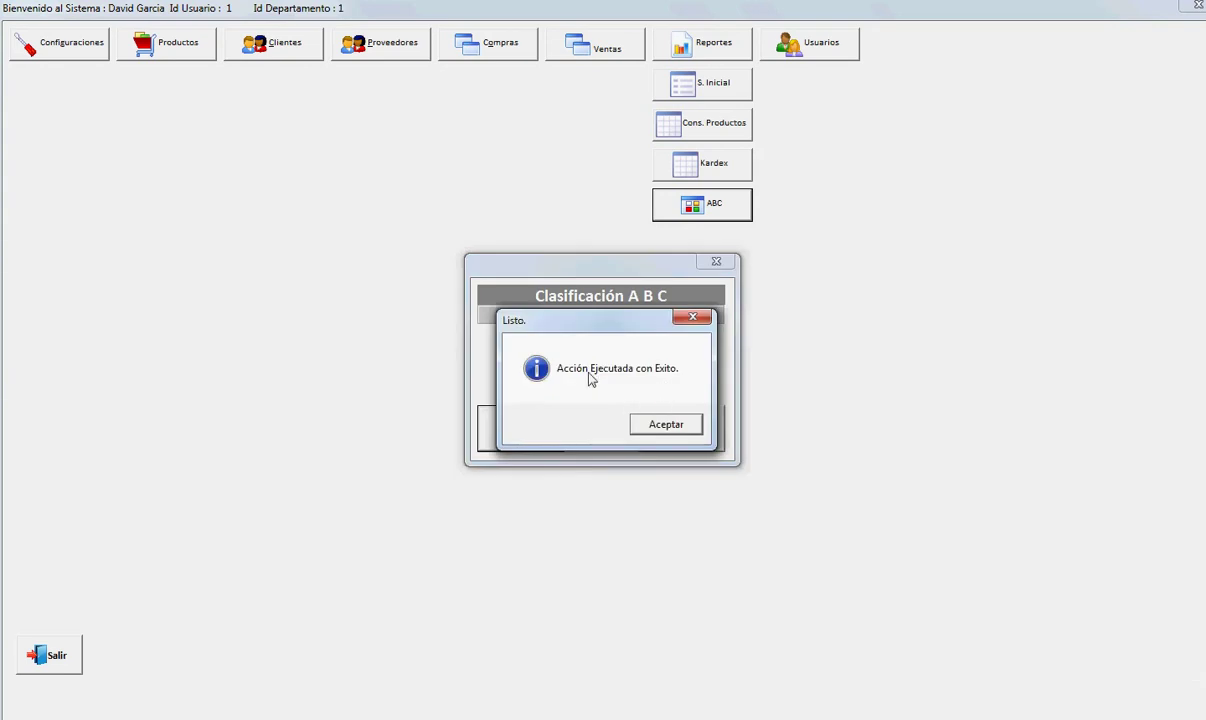
{"action": "left_click", "coordinate": [695, 427]}
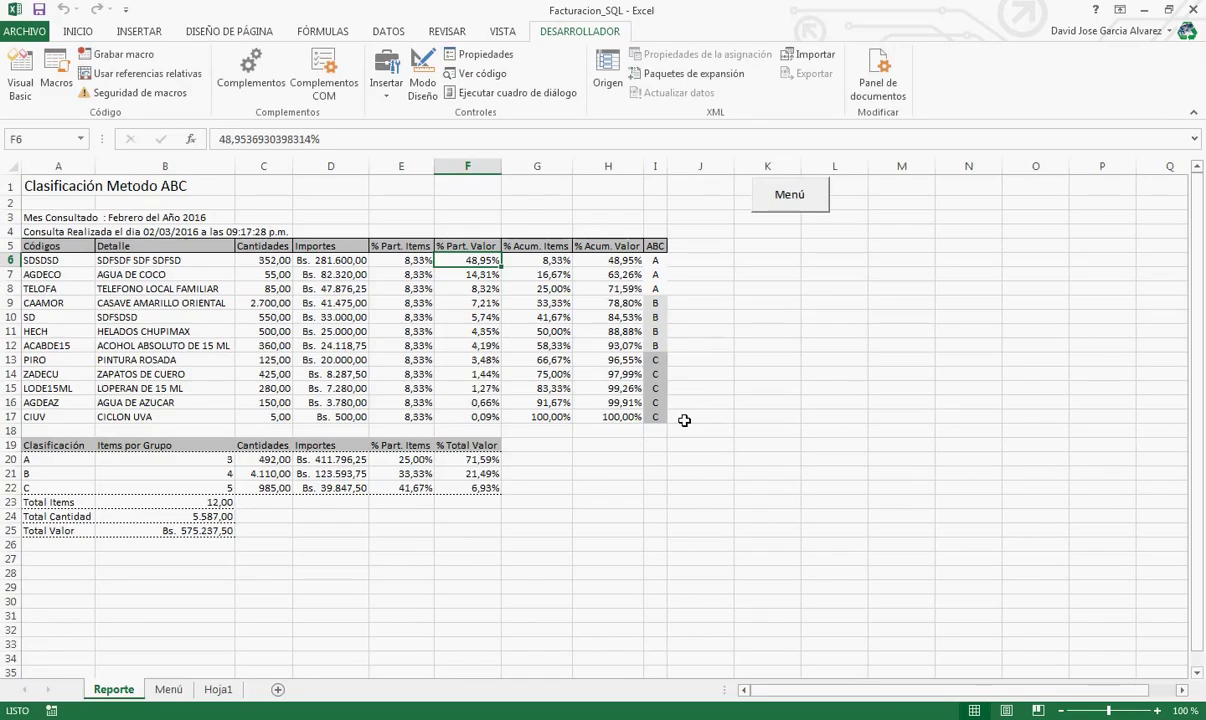
Review the highest-value products, the three A-class items and the four B-class items.
{"action": "left_click", "coordinate": [47, 257]}
{"action": "left_click_drag", "start_coordinate": [47, 257], "coordinate": [608, 272]}
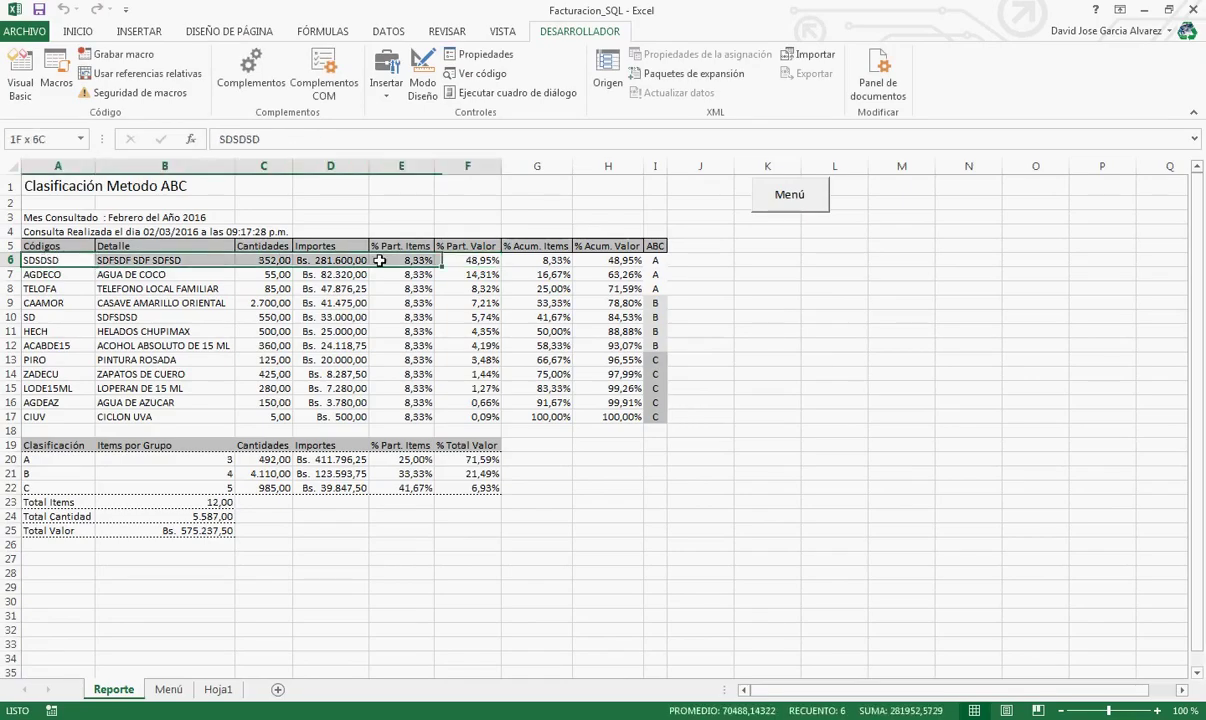
{"action": "left_click", "coordinate": [656, 261]}
{"action": "left_click", "coordinate": [656, 275]}
{"action": "left_click", "coordinate": [656, 289]}
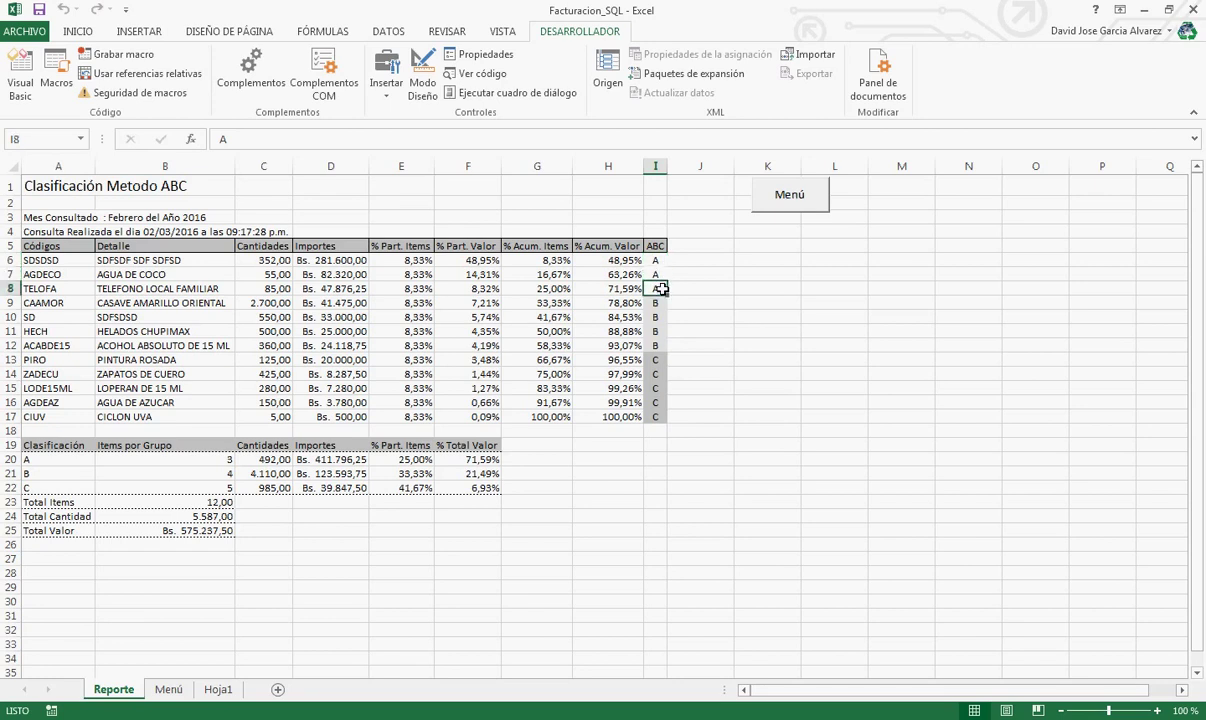
{"action": "left_click_drag", "start_coordinate": [655, 303], "coordinate": [655, 345]}
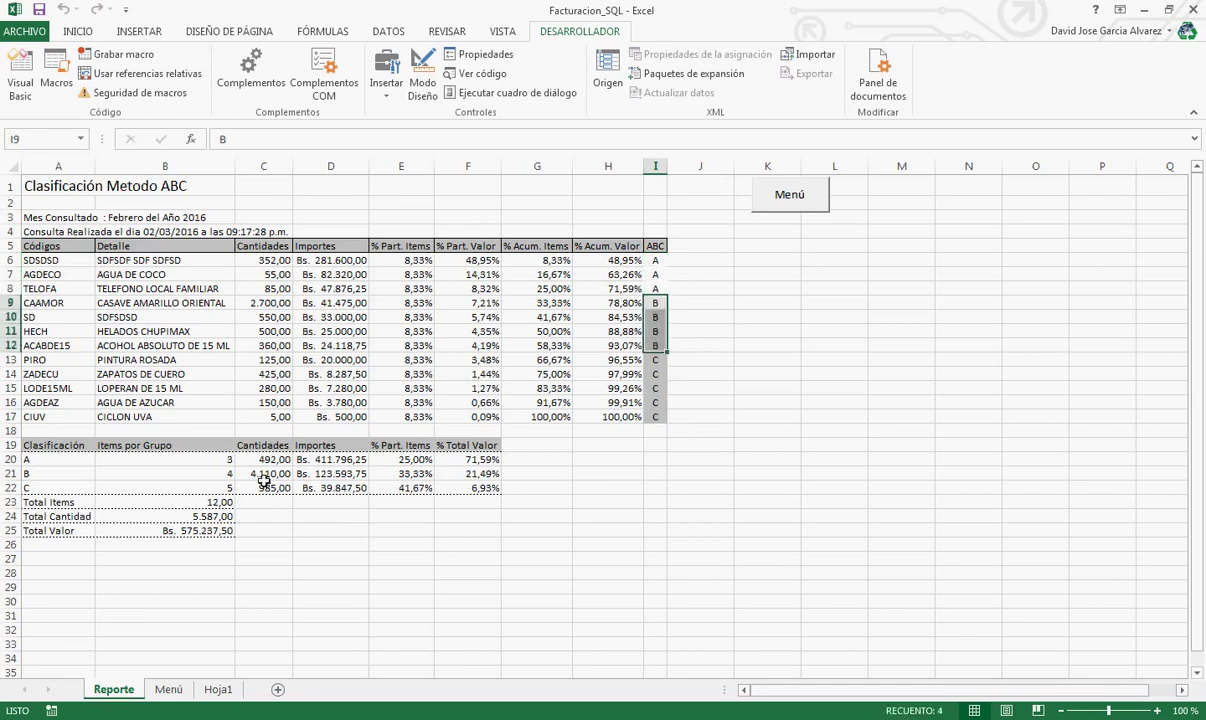
Check the item counts and value totals for groups A, B and C, then return to the menu.
{"action": "left_click", "coordinate": [231, 462]}
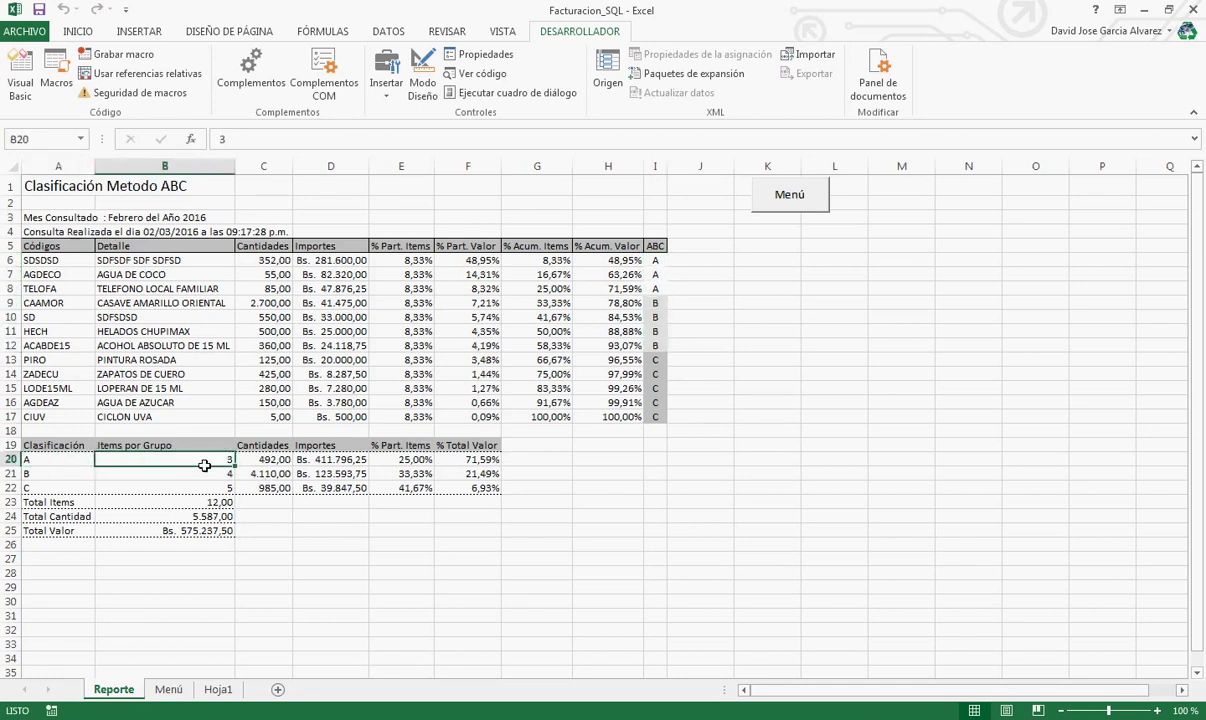
{"action": "left_click", "coordinate": [163, 472]}
{"action": "left_click", "coordinate": [105, 487]}
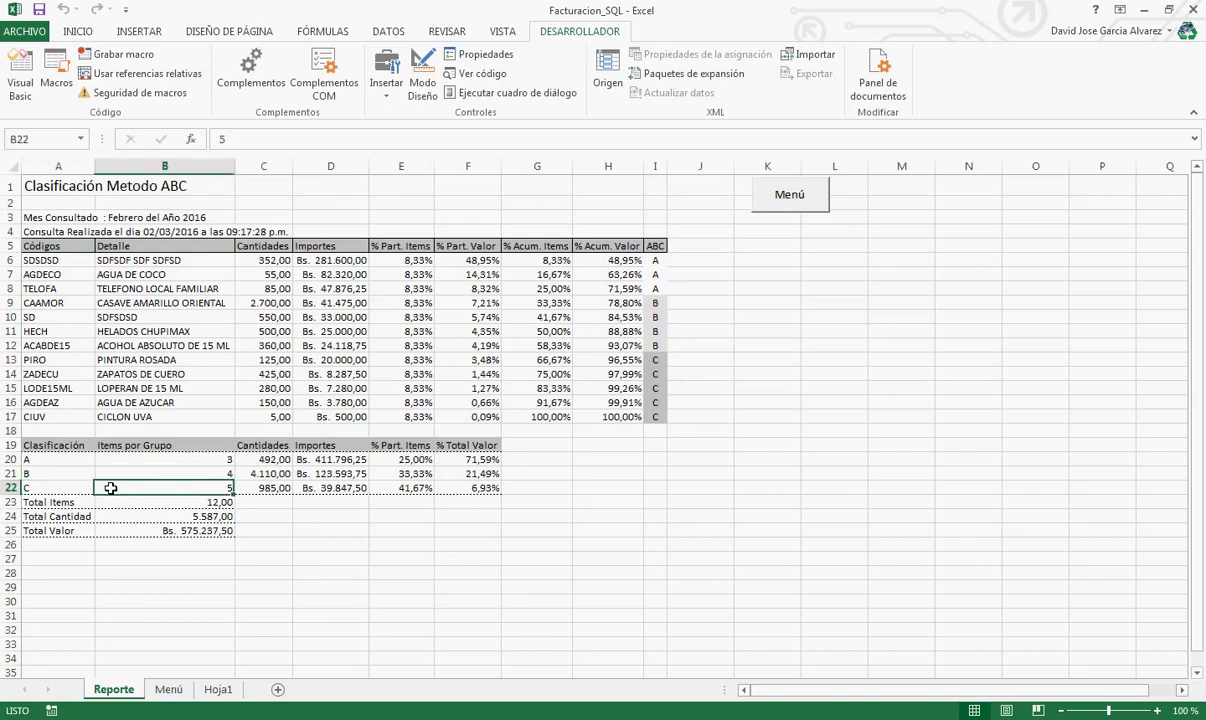
{"action": "left_click_drag", "start_coordinate": [262, 457], "coordinate": [470, 486]}
{"action": "left_click", "coordinate": [541, 487]}
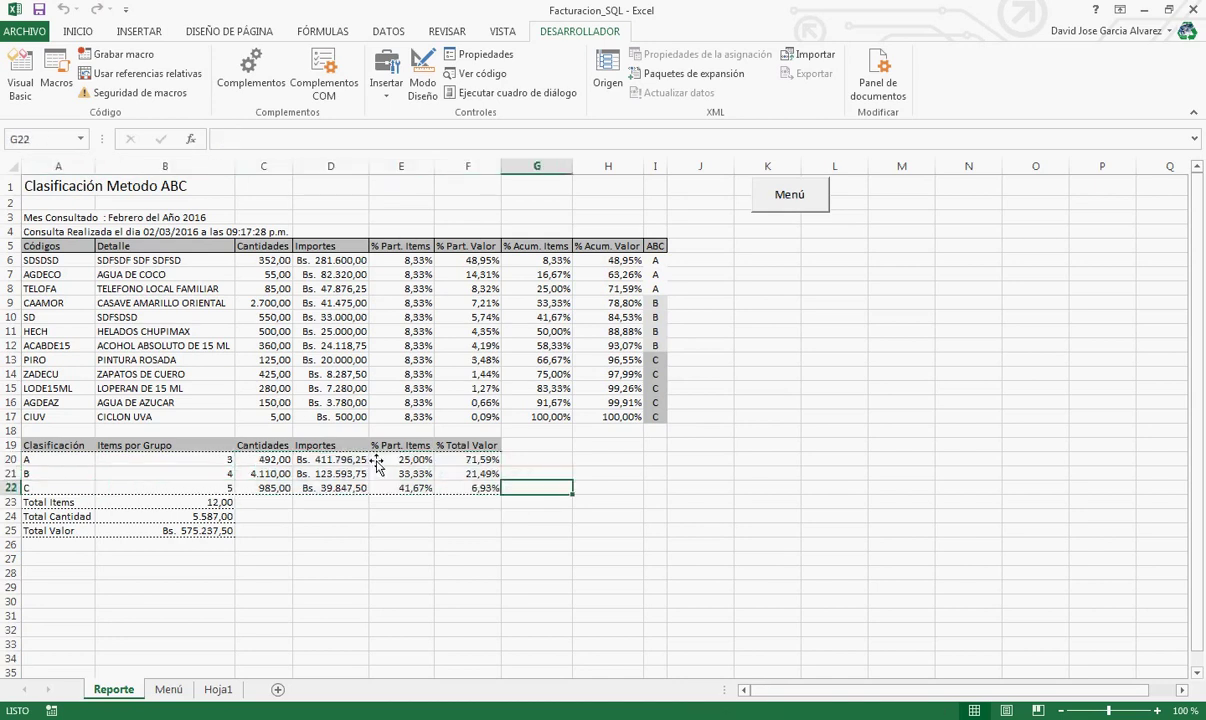
{"action": "left_click", "coordinate": [775, 196]}
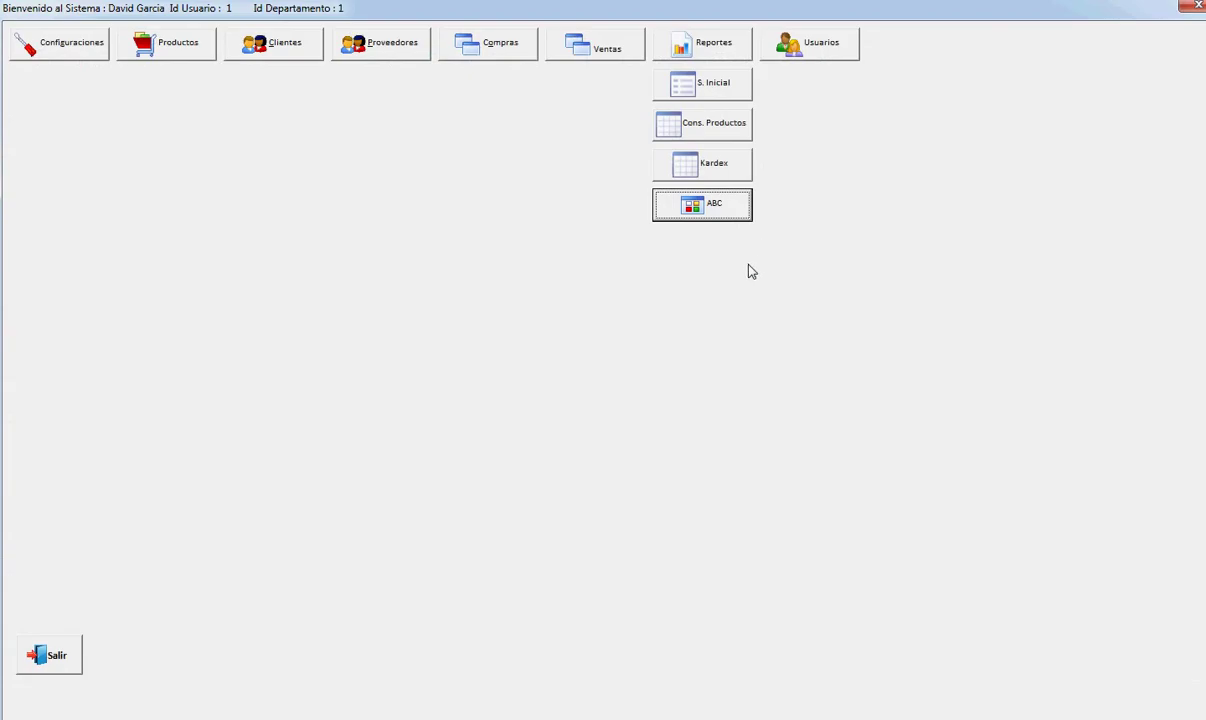
Open Usuarios > Registrar, view the Permisos de Usuario tab, then return to Cuenta de Usuario.
{"action": "left_click", "coordinate": [795, 46]}
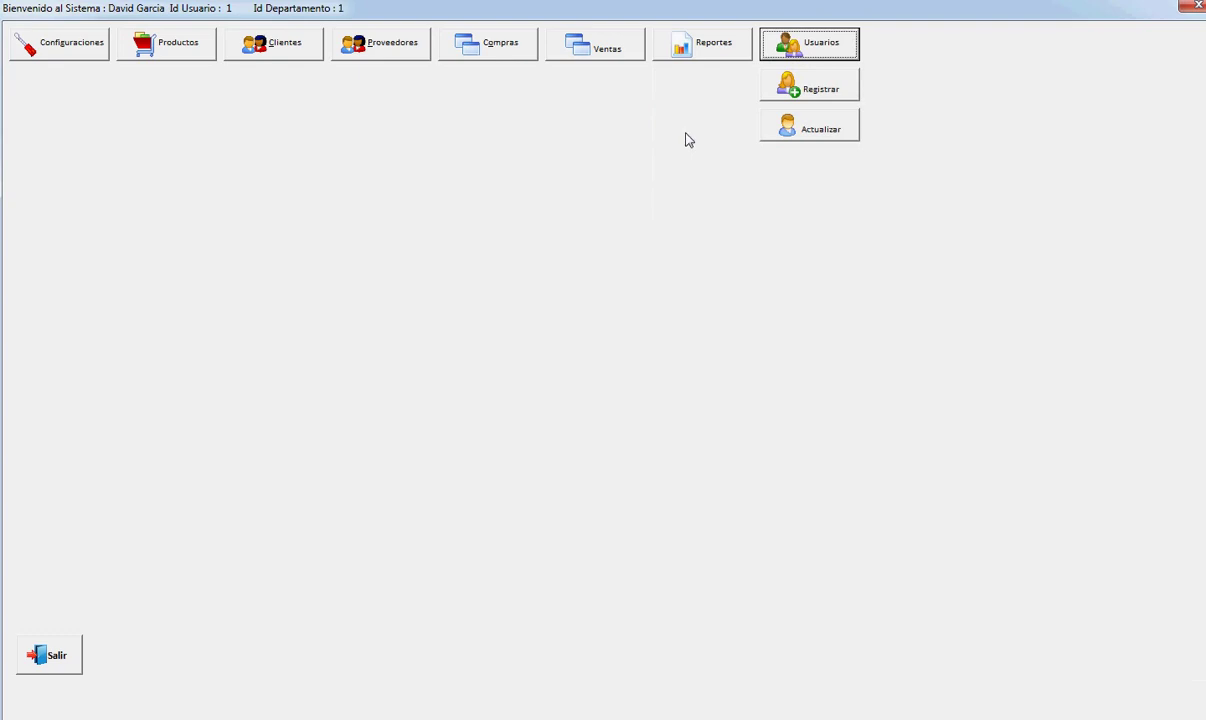
{"action": "left_click", "coordinate": [838, 98]}
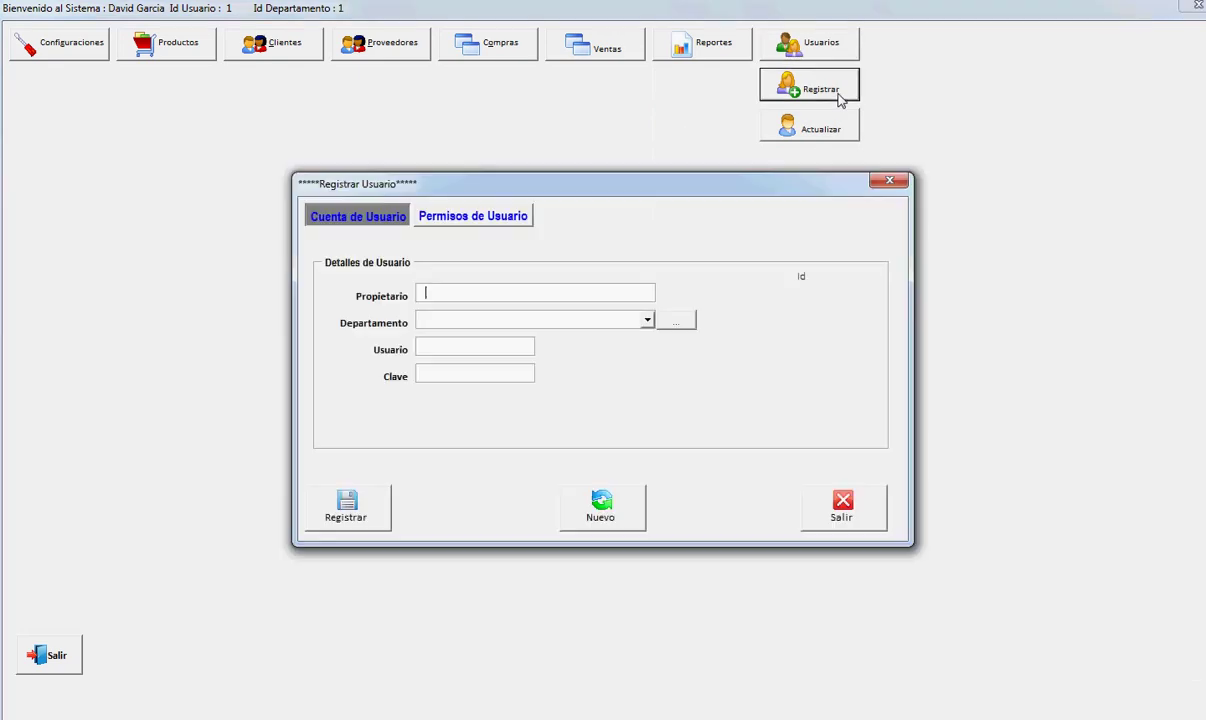
{"action": "left_click", "coordinate": [472, 220]}
{"action": "left_click", "coordinate": [381, 219]}
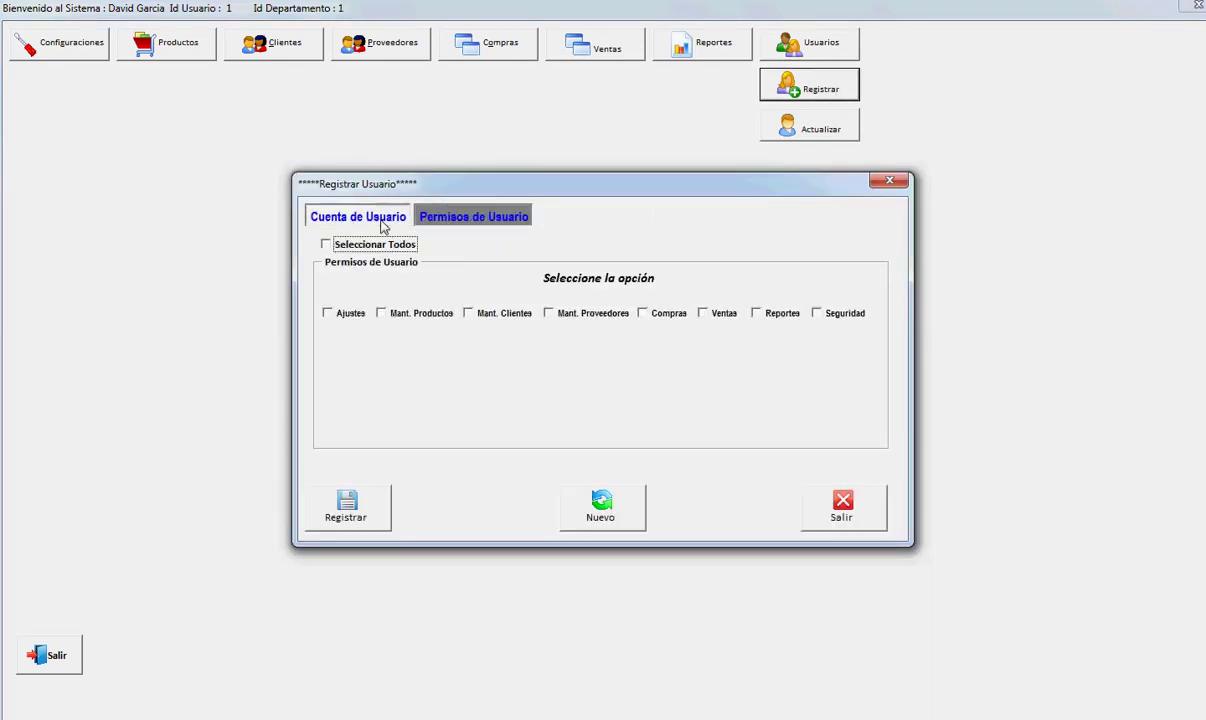
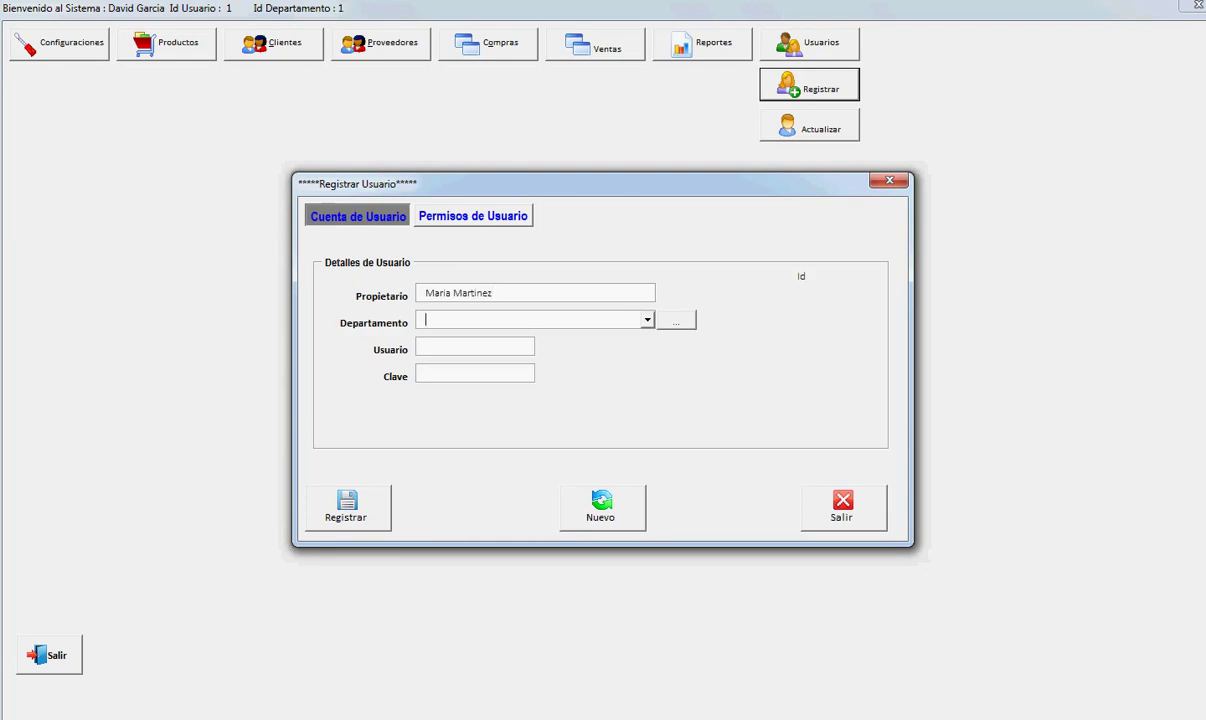
Set the new account's department to MERCADEO and enter its user name and password.
{"action": "type", "text": "COMPRAS"}
{"action": "left_click", "coordinate": [647, 319]}
{"action": "left_click", "coordinate": [496, 376]}
{"action": "left_click", "coordinate": [502, 346]}
{"action": "type", "text": "mm"}
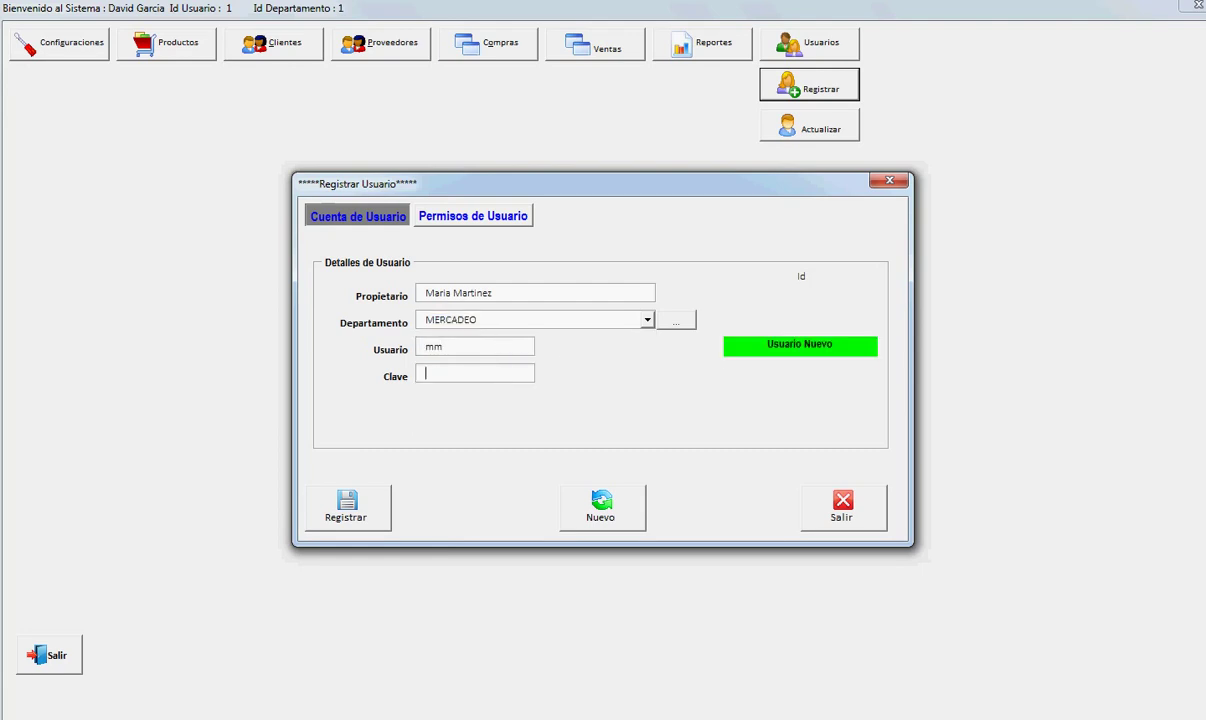
{"action": "key", "text": "Tab"}
{"action": "type", "text": "m"}
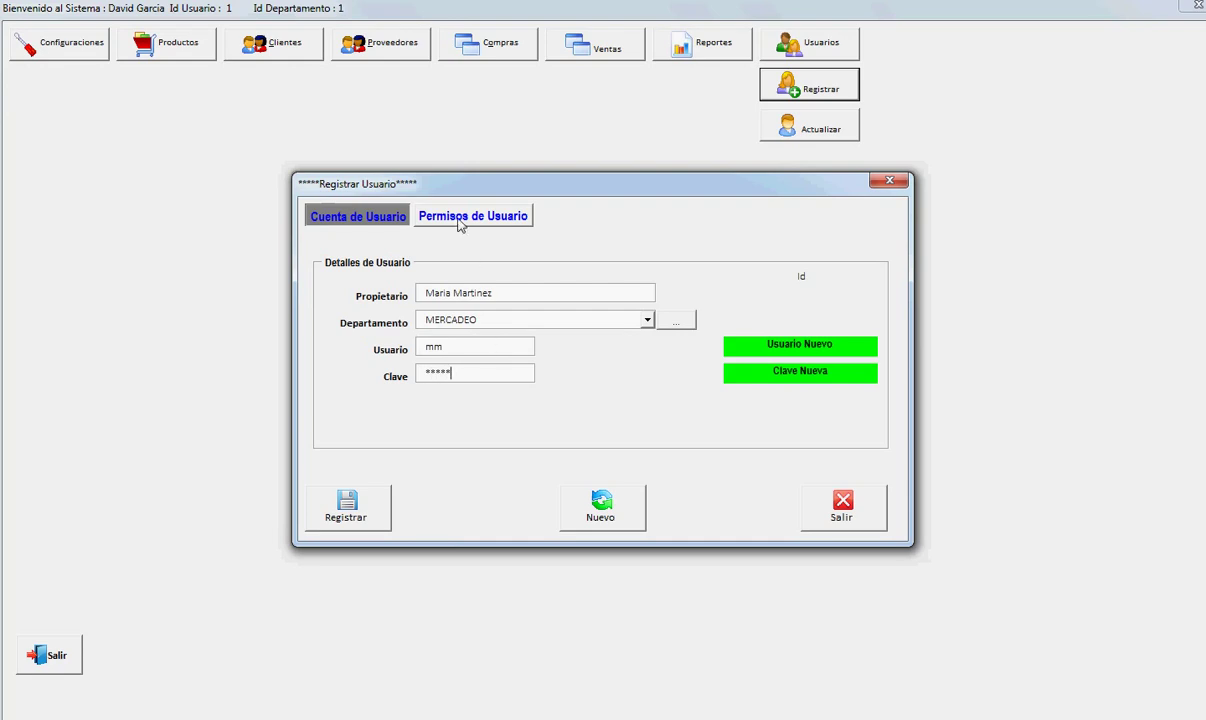
After the refused registration, tick every permission in Permisos de Usuario, from Ajustes through Seguridad.
{"action": "left_click", "coordinate": [372, 497]}
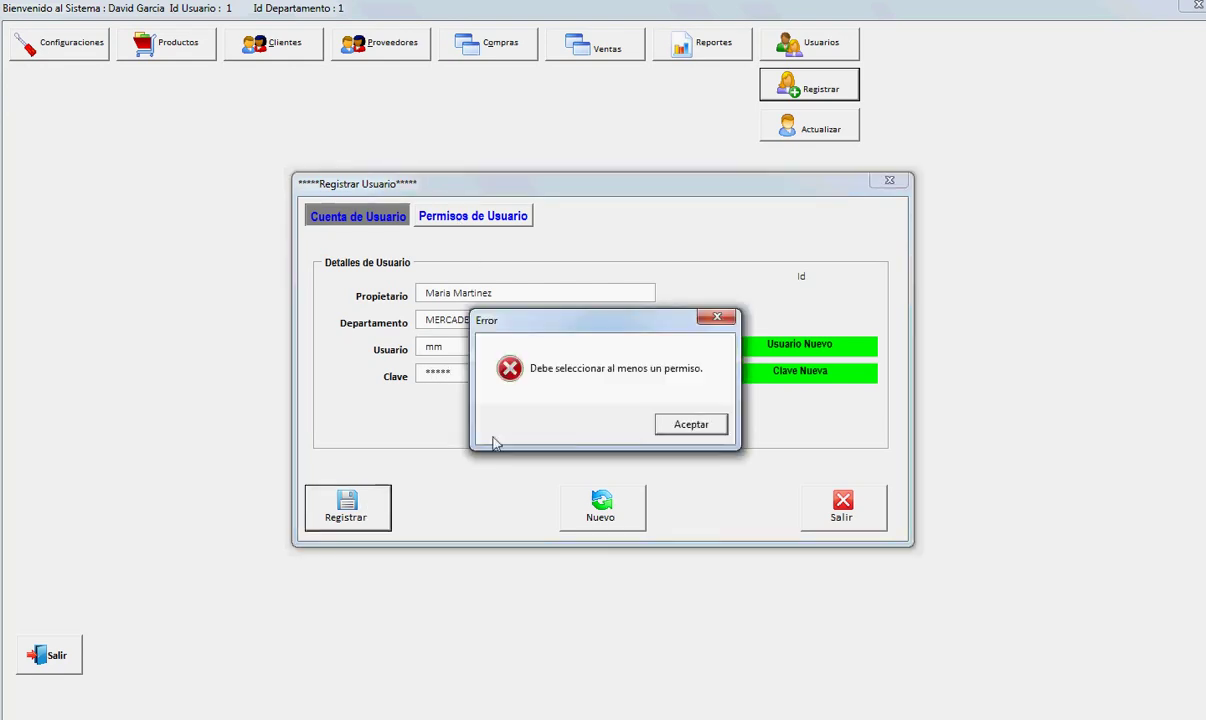
{"action": "left_click", "coordinate": [683, 421]}
{"action": "left_click", "coordinate": [527, 218]}
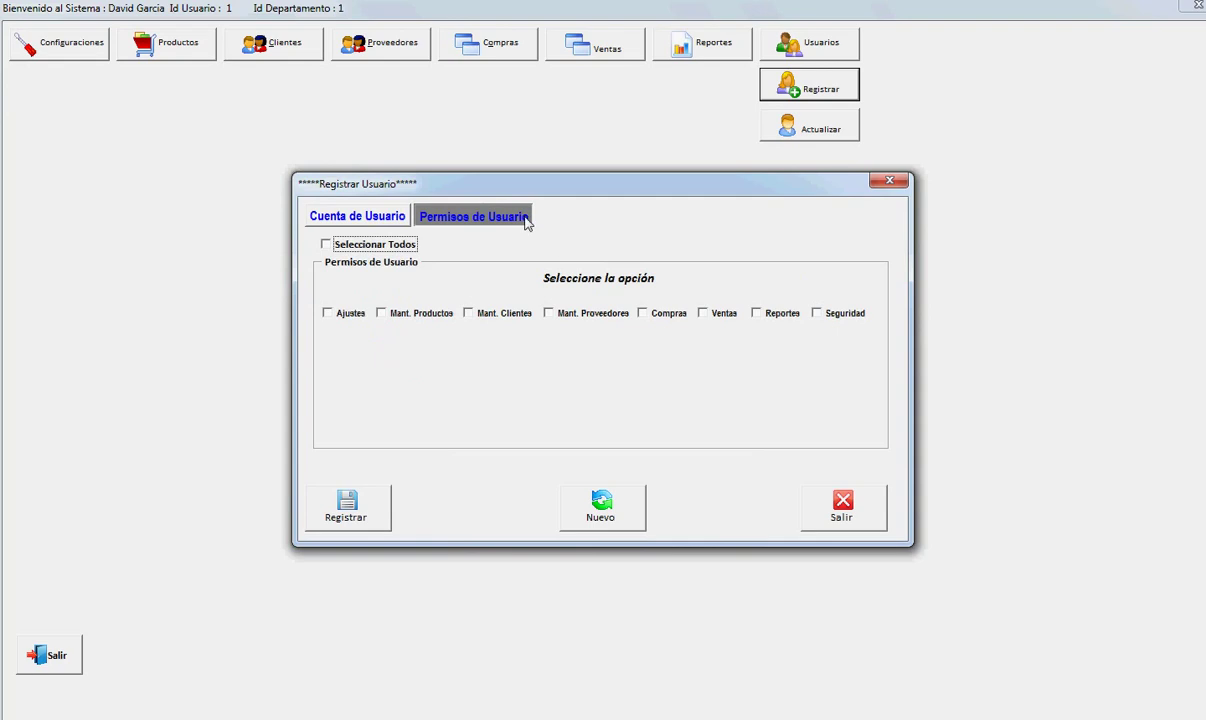
{"action": "left_click", "coordinate": [344, 316]}
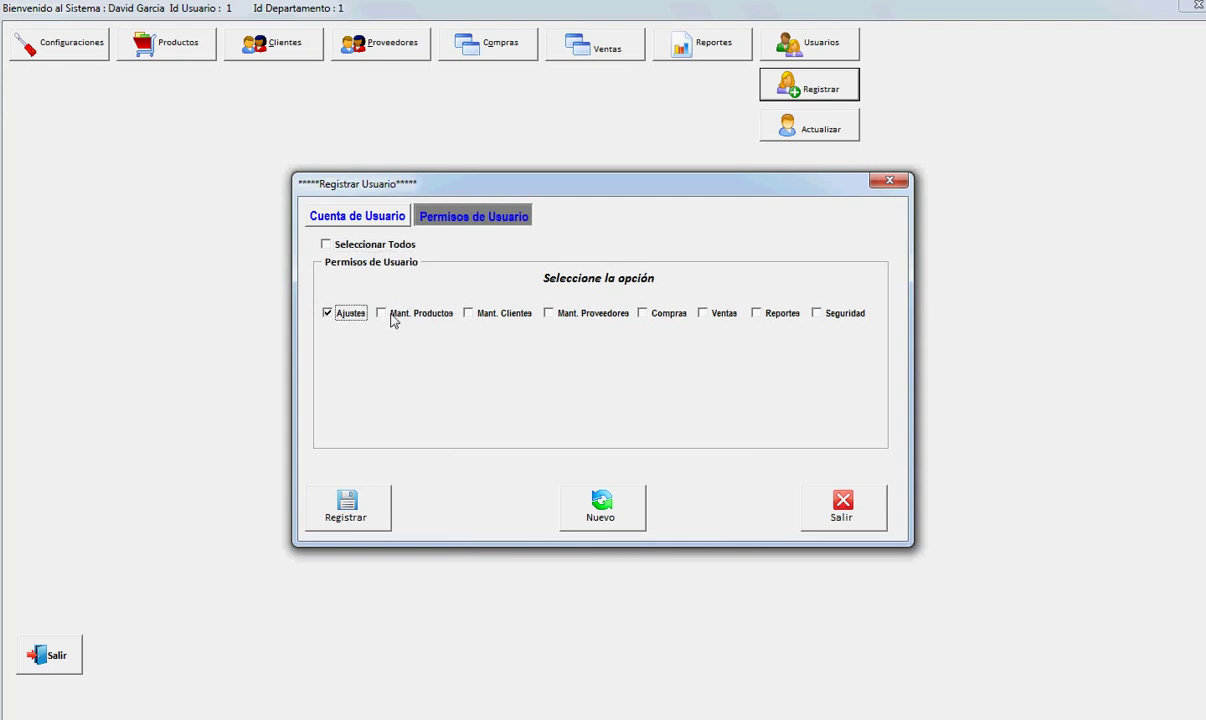
{"action": "left_click", "coordinate": [393, 316]}
{"action": "left_click", "coordinate": [473, 316]}
{"action": "left_click", "coordinate": [570, 316]}
{"action": "left_click", "coordinate": [659, 318]}
{"action": "left_click", "coordinate": [715, 316]}
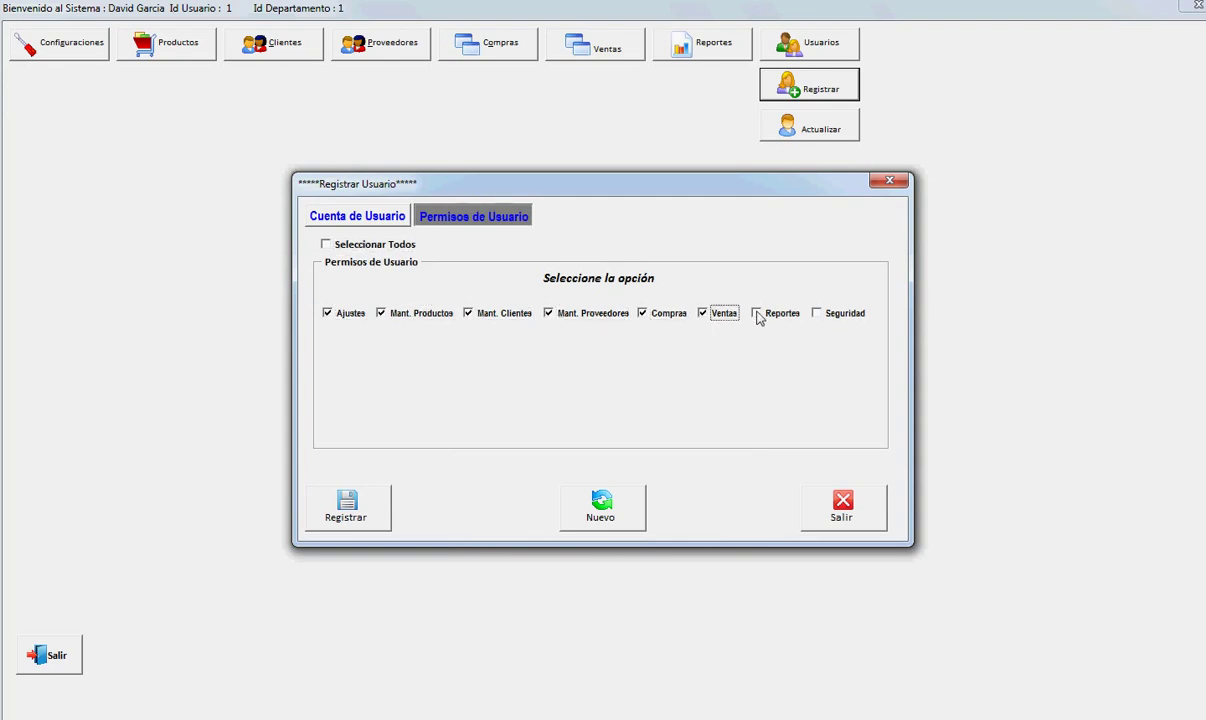
{"action": "double_click", "coordinate": [765, 316]}
{"action": "left_click", "coordinate": [821, 316]}
Retry registration and remove the Ajustes and Seguridad permissions after each refusal.
{"action": "left_click", "coordinate": [370, 507]}
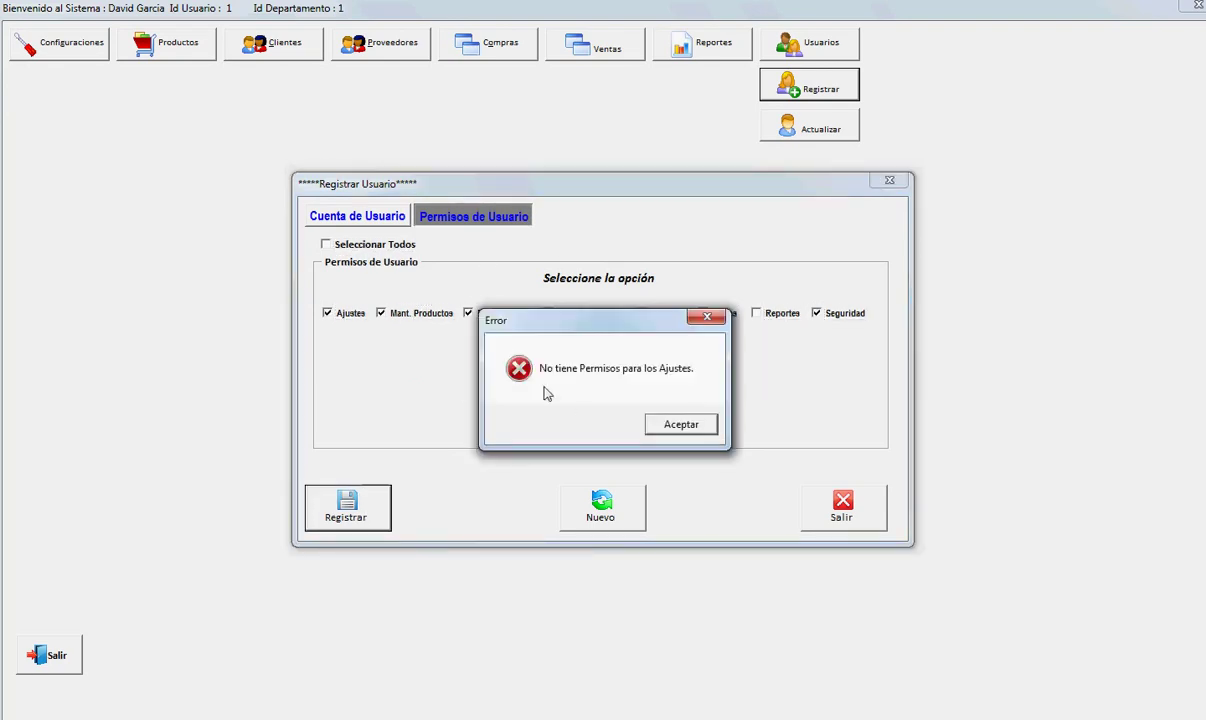
{"action": "left_click", "coordinate": [681, 424]}
{"action": "left_click", "coordinate": [343, 314]}
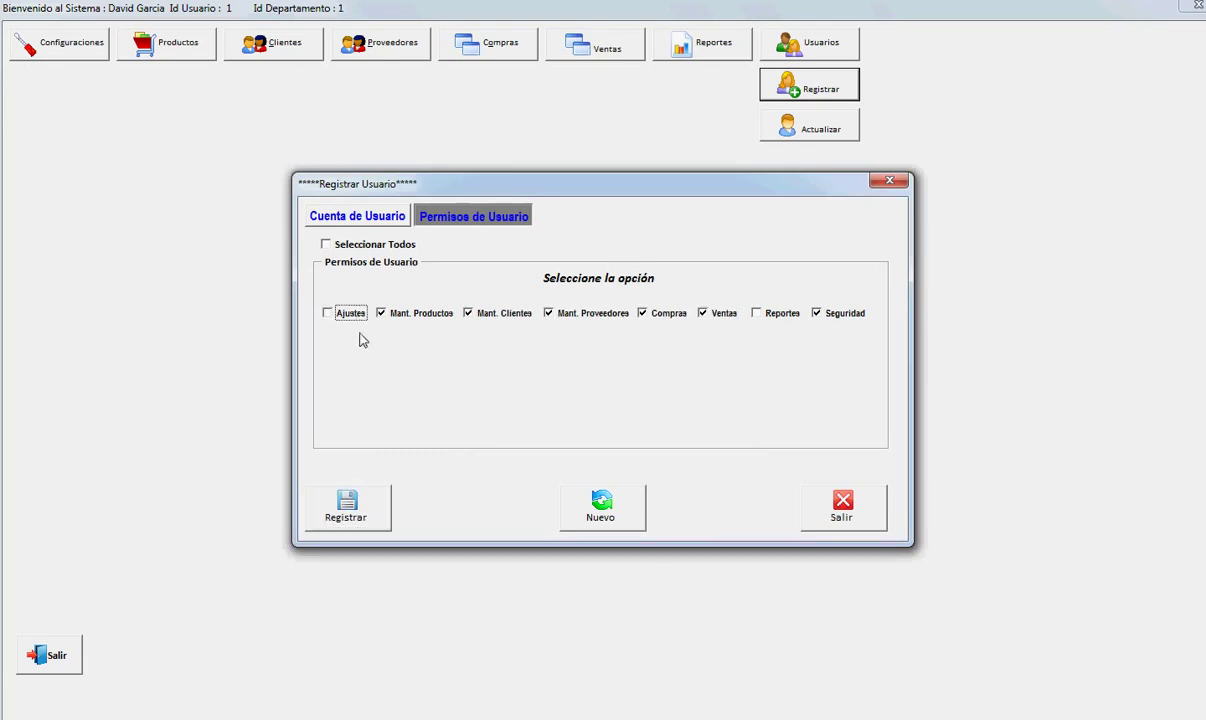
{"action": "left_click", "coordinate": [360, 510]}
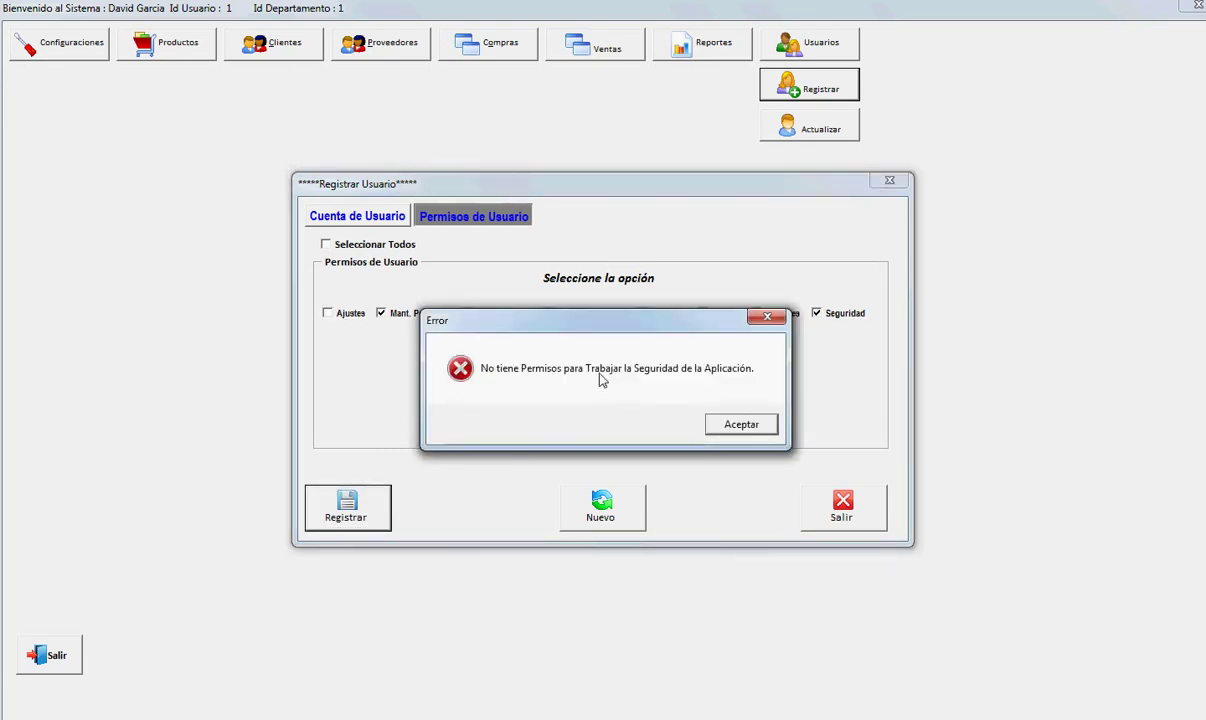
{"action": "left_click", "coordinate": [742, 424]}
{"action": "left_click", "coordinate": [832, 315]}
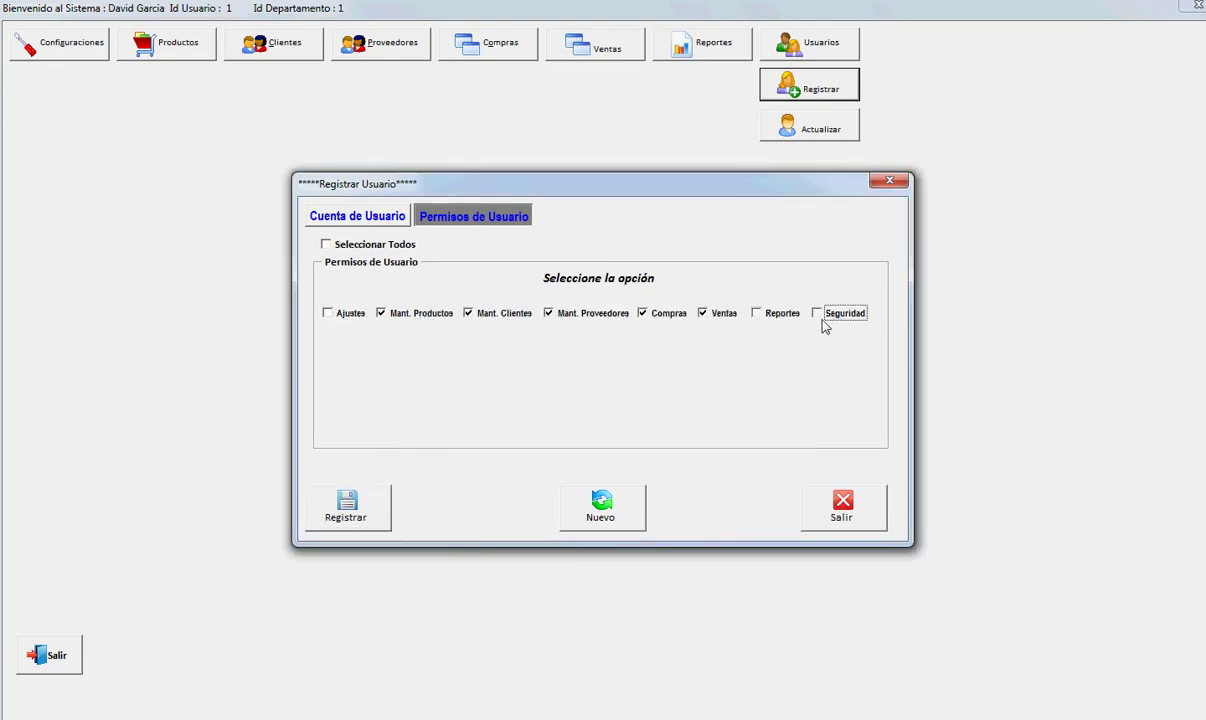
Untick Mant. Proveedores, Mant. Clientes and Mant. Productos, leaving Compras and Ventas, then register and confirm.
{"action": "left_click", "coordinate": [758, 314]}
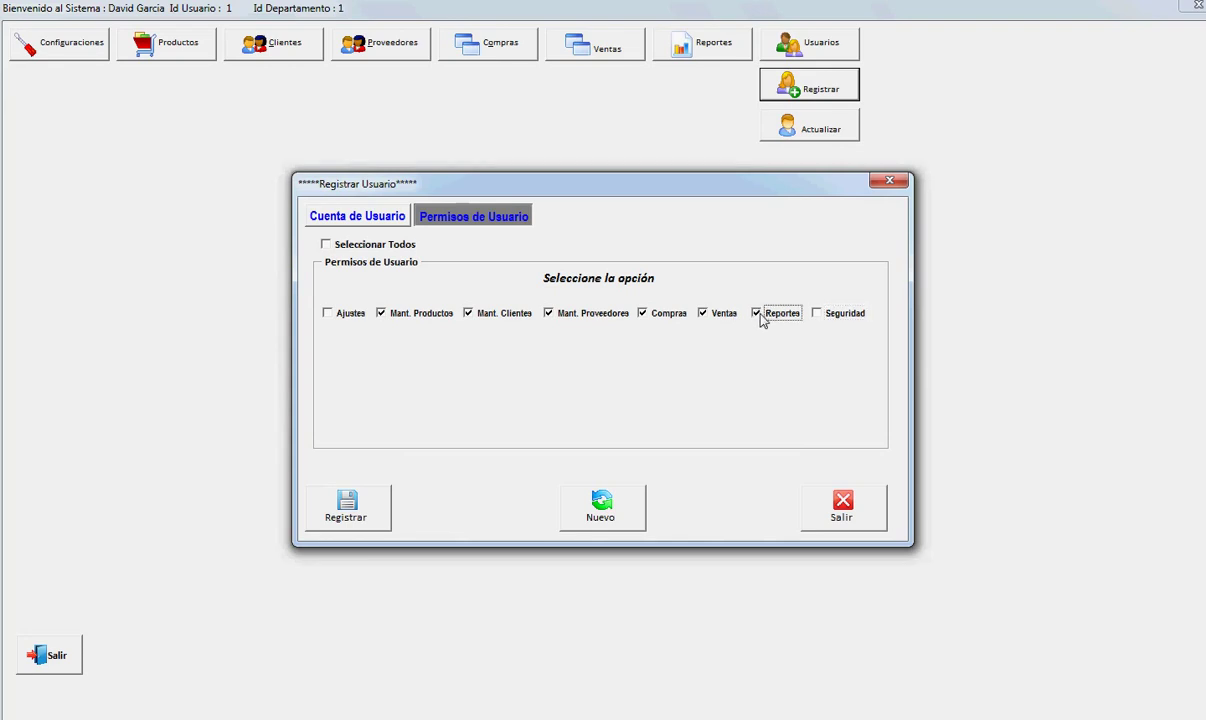
{"action": "left_click", "coordinate": [758, 314]}
{"action": "left_click", "coordinate": [565, 315]}
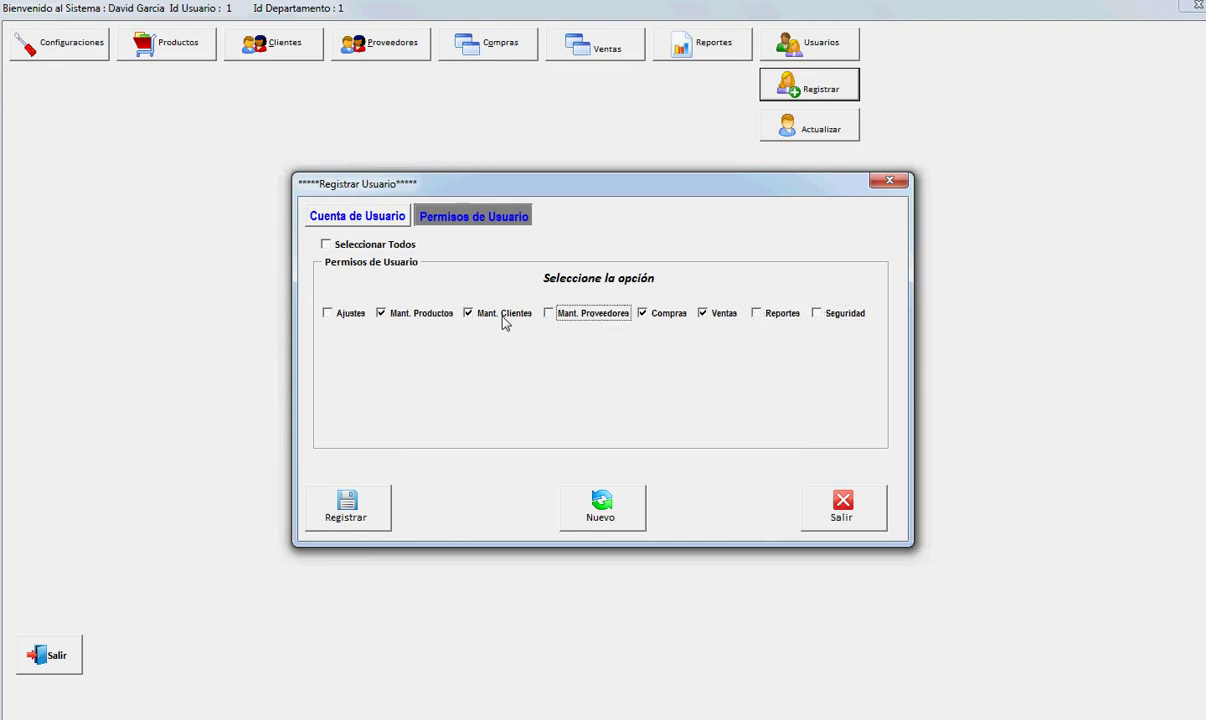
{"action": "left_click", "coordinate": [495, 316]}
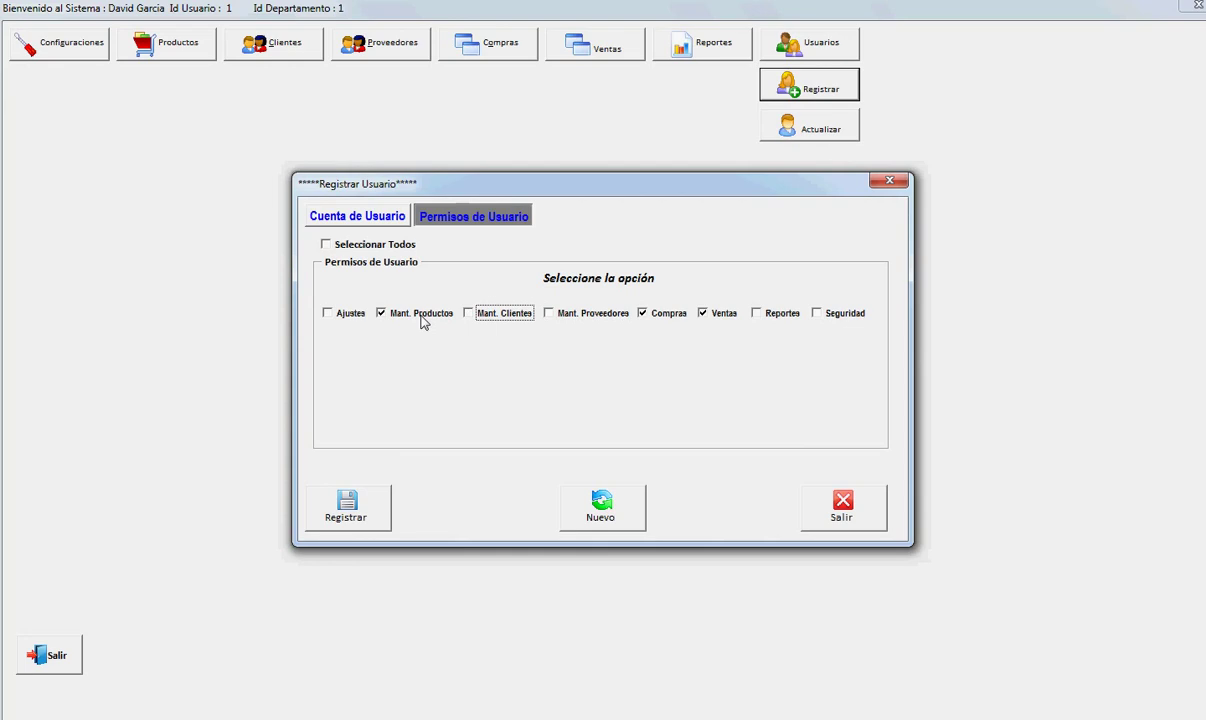
{"action": "left_click", "coordinate": [422, 316]}
{"action": "left_click", "coordinate": [371, 510]}
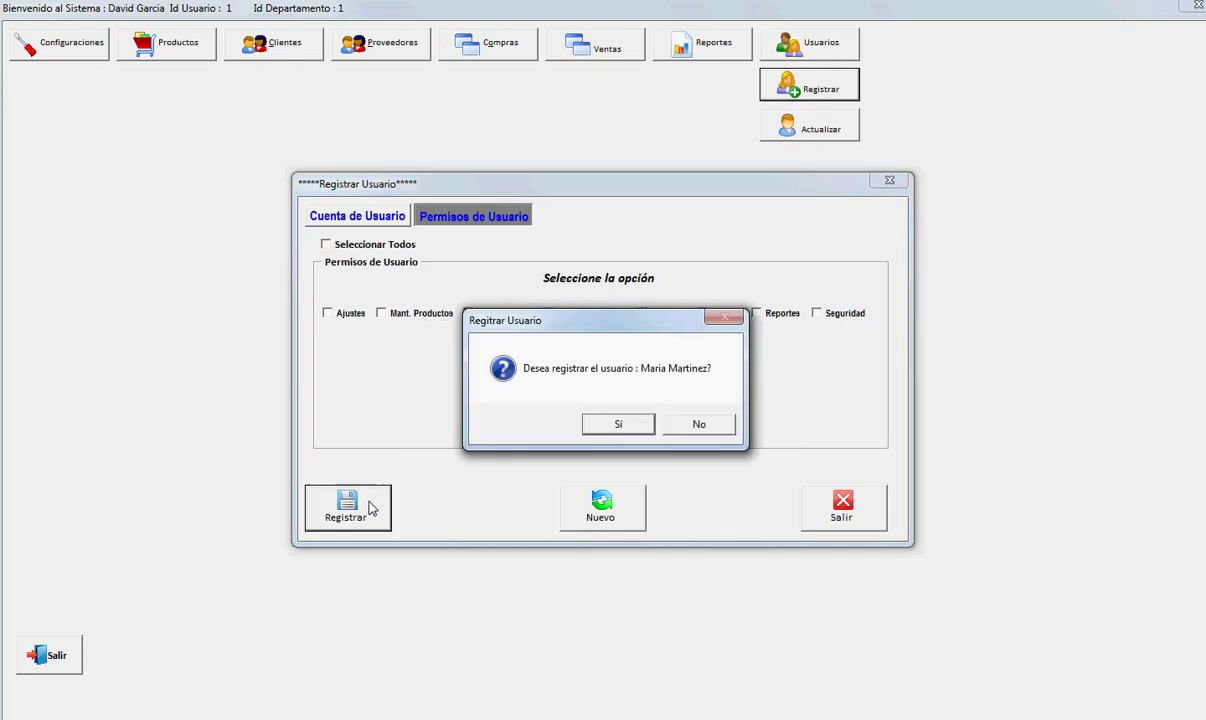
{"action": "left_click", "coordinate": [617, 426]}
Close the registration form and load the new user's account in Modificar Cuentas de Usuarios.
{"action": "left_click", "coordinate": [697, 432]}
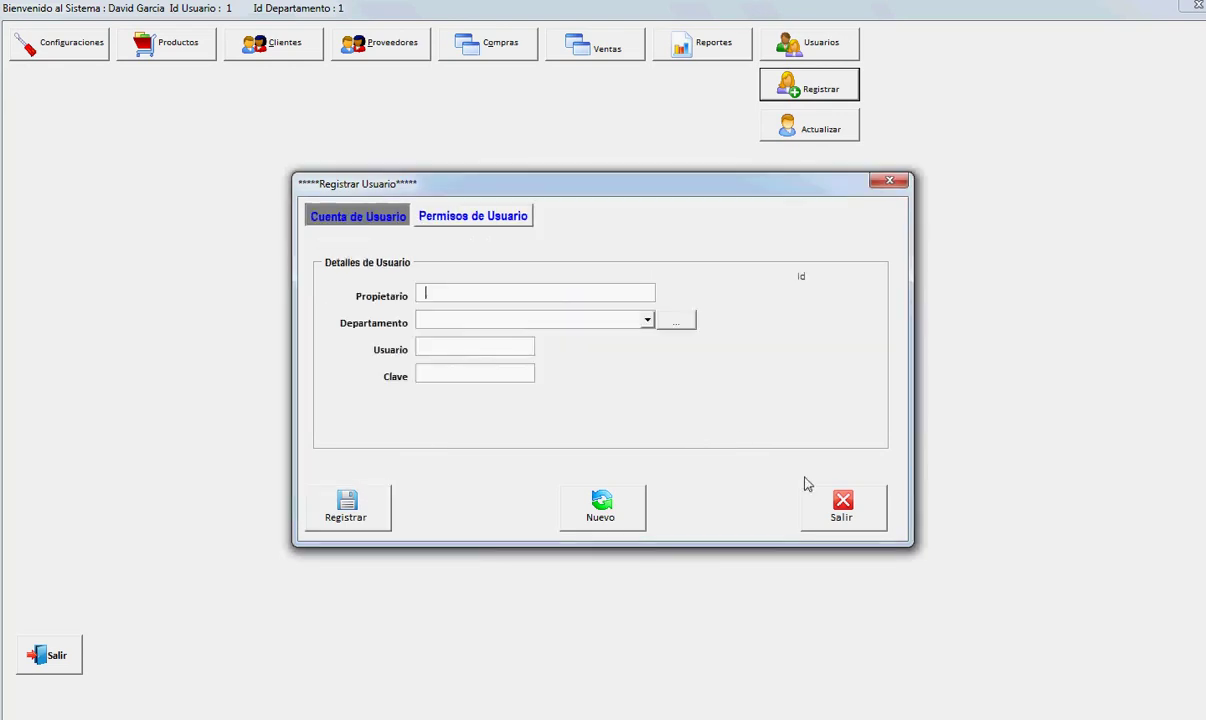
{"action": "left_click", "coordinate": [838, 505]}
{"action": "left_click", "coordinate": [853, 123]}
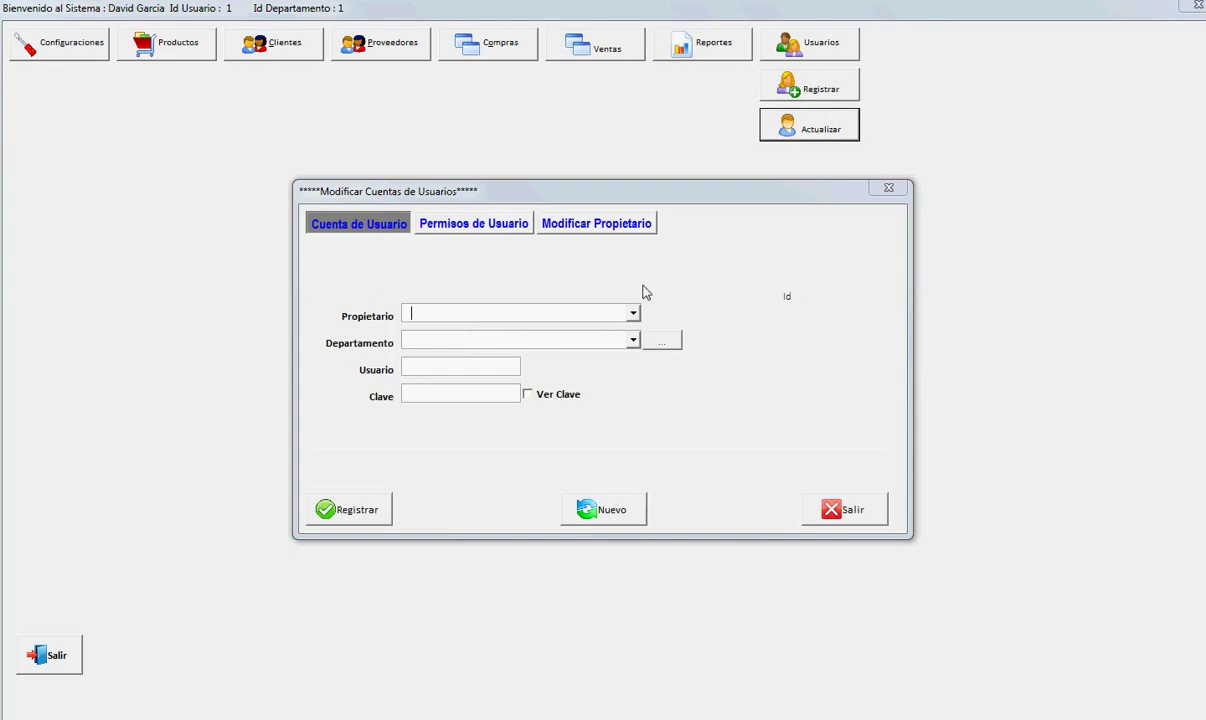
{"action": "left_click", "coordinate": [633, 313]}
{"action": "left_click", "coordinate": [490, 372]}
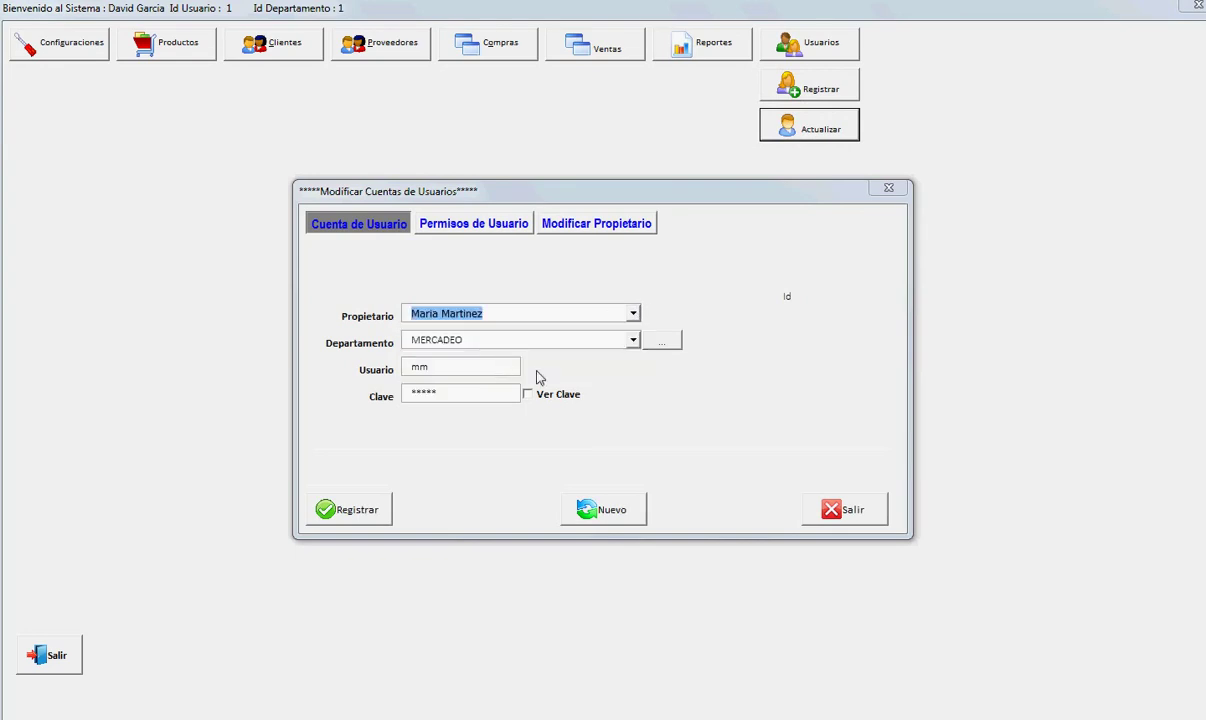
{"action": "left_click", "coordinate": [461, 231]}
In Modificar Propietario, select the new user's owner, enter the owner's new name and save it.
{"action": "left_click", "coordinate": [572, 226]}
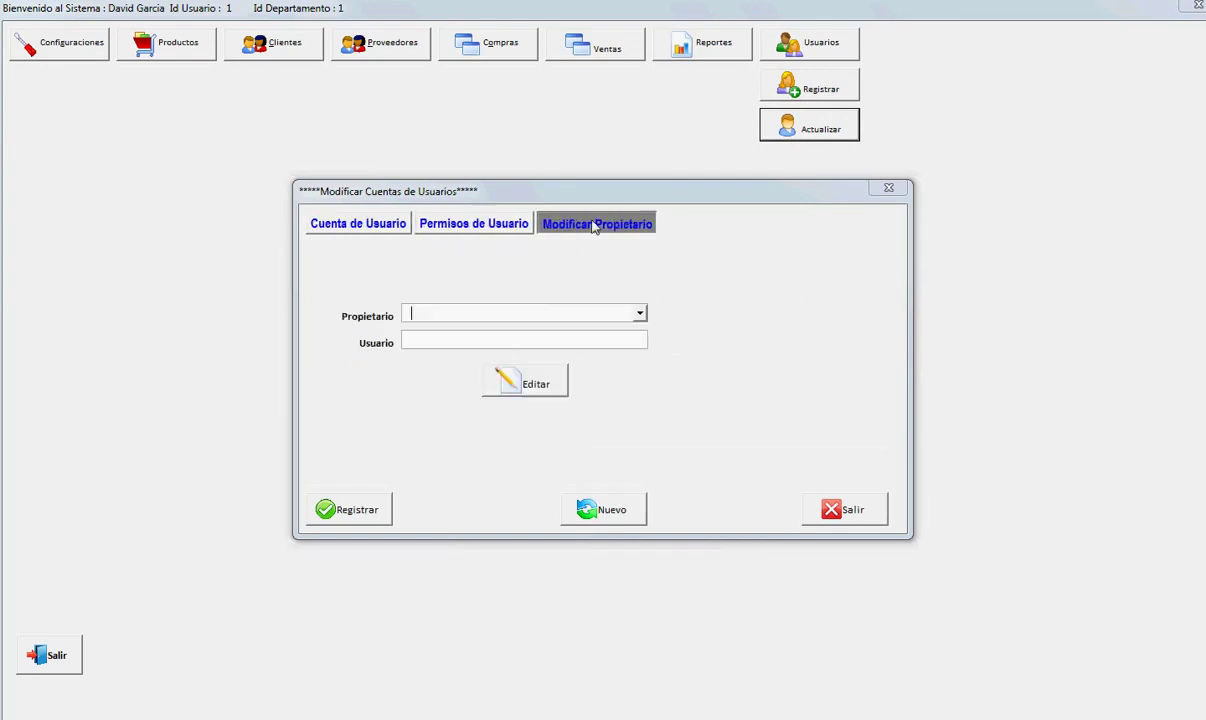
{"action": "left_click", "coordinate": [640, 316]}
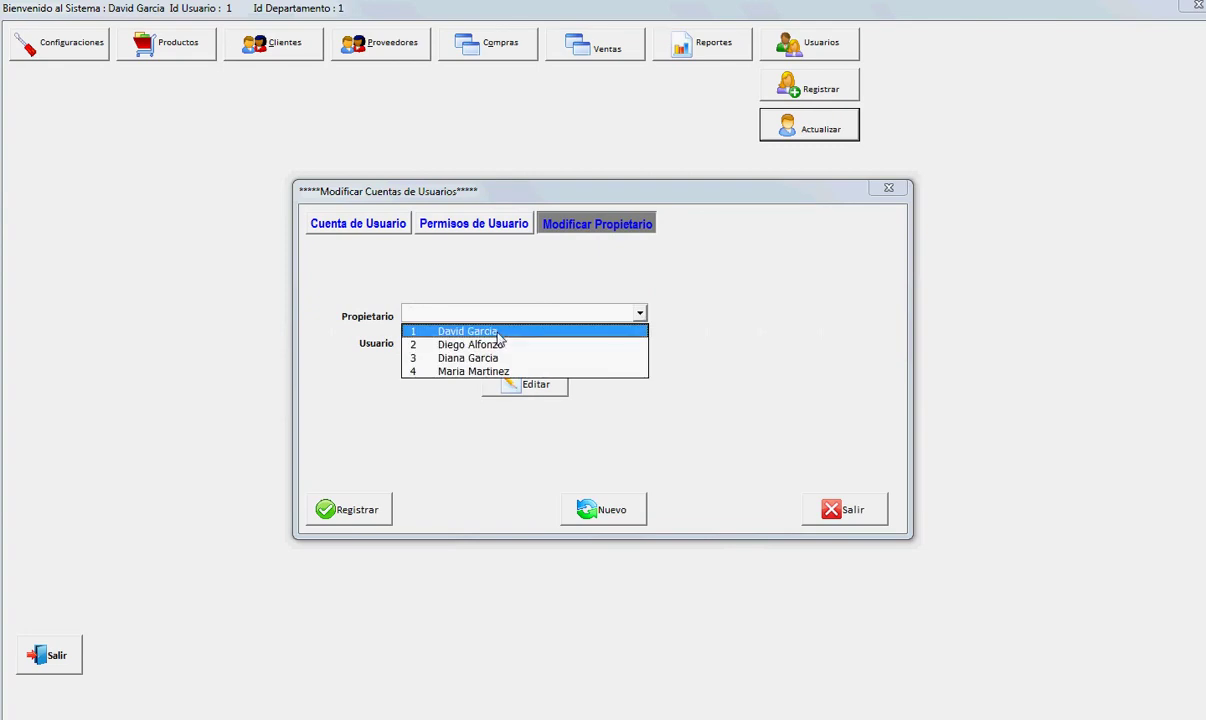
{"action": "left_click", "coordinate": [493, 372]}
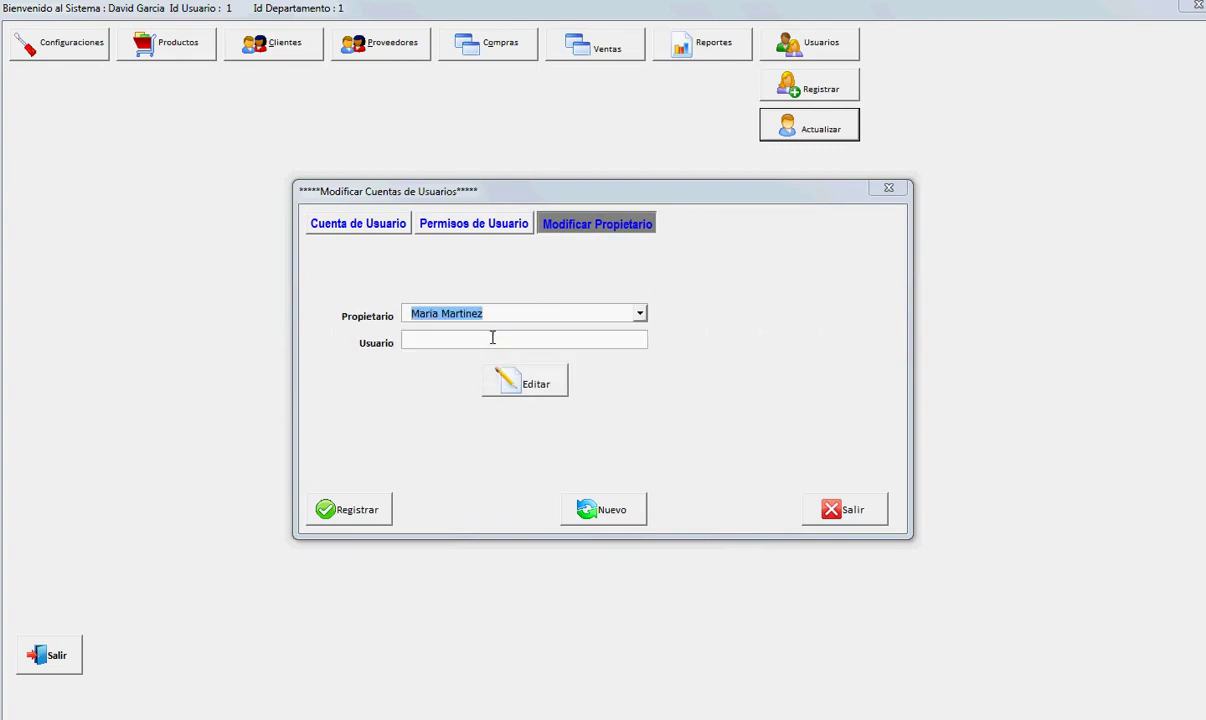
{"action": "left_click", "coordinate": [493, 339]}
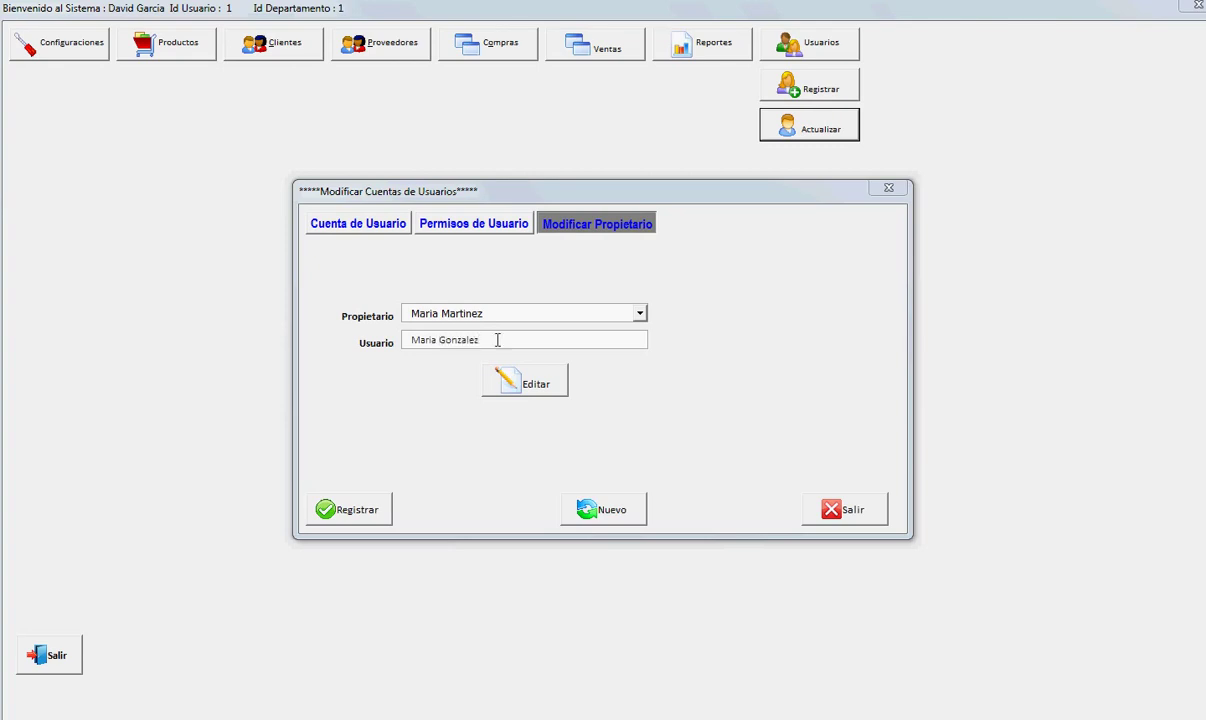
{"action": "left_click", "coordinate": [522, 386]}
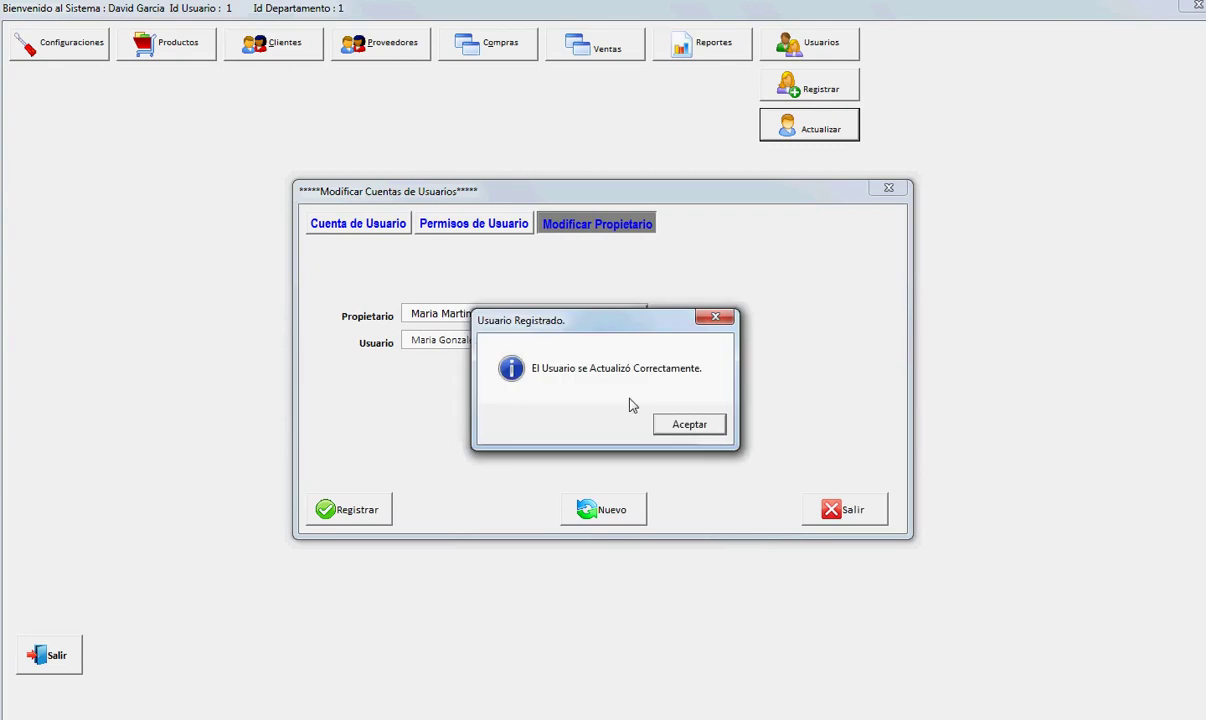
{"action": "left_click", "coordinate": [689, 424]}
Load the renamed owner's account, review its owner and permissions pages, then close the window.
{"action": "left_click", "coordinate": [633, 316]}
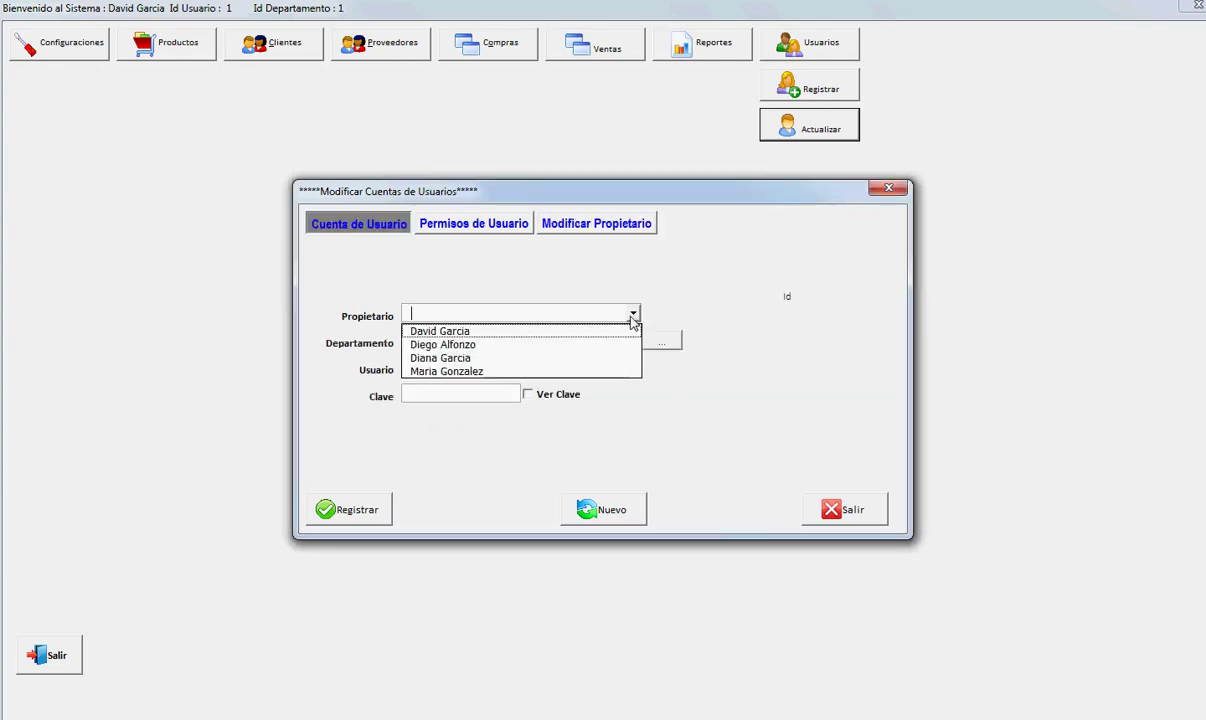
{"action": "left_click", "coordinate": [481, 372]}
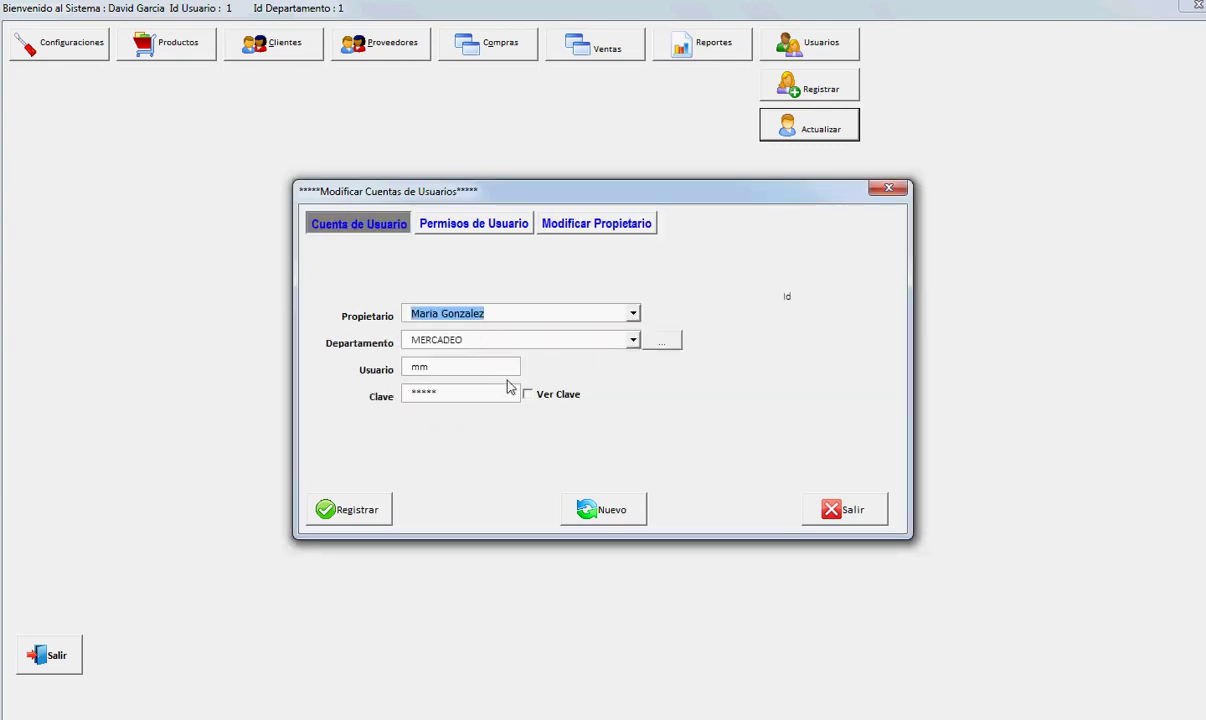
{"action": "left_click", "coordinate": [621, 230]}
{"action": "left_click", "coordinate": [495, 234]}
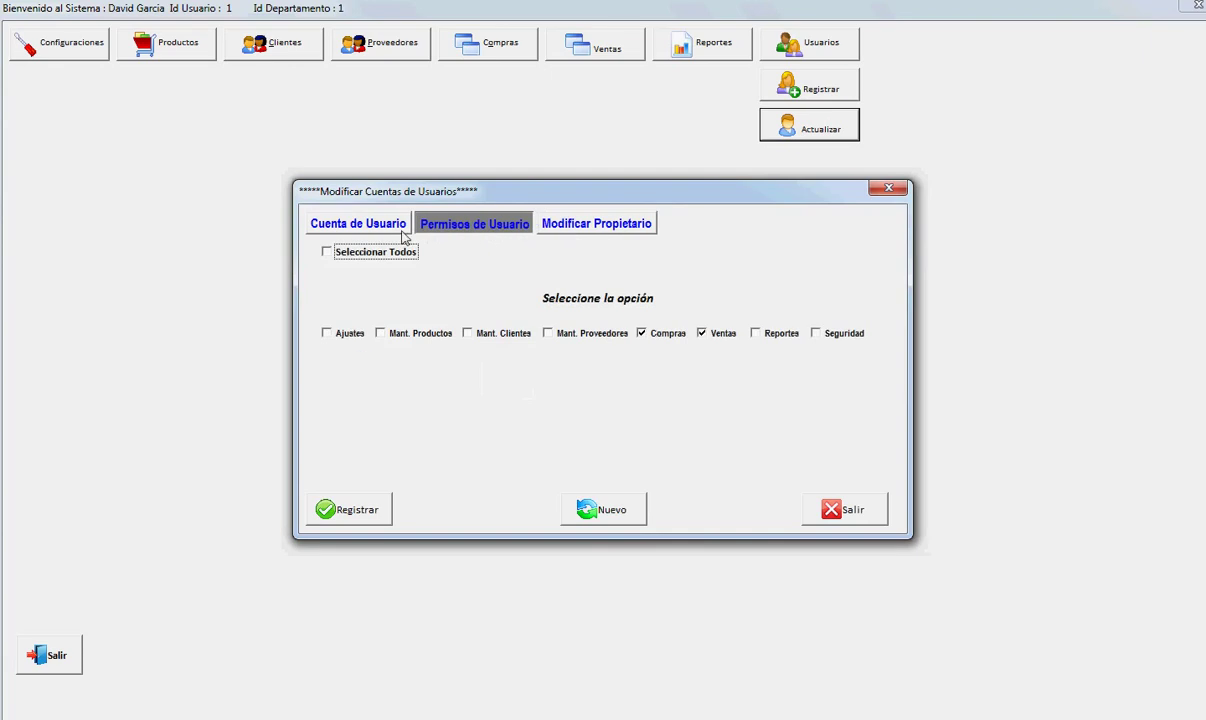
{"action": "left_click", "coordinate": [386, 231]}
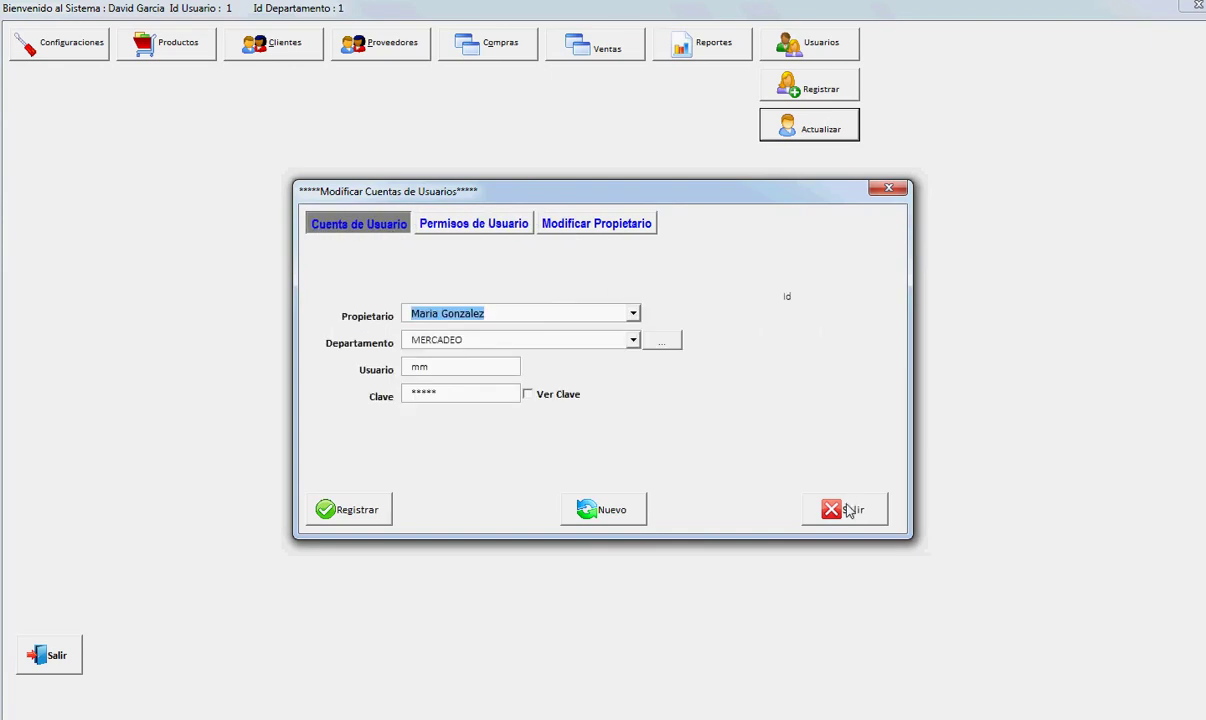
{"action": "left_click", "coordinate": [815, 505]}
Reopen the user-accounts window, load the new account and toggle Ver Clave to check the password.
{"action": "left_click", "coordinate": [770, 122]}
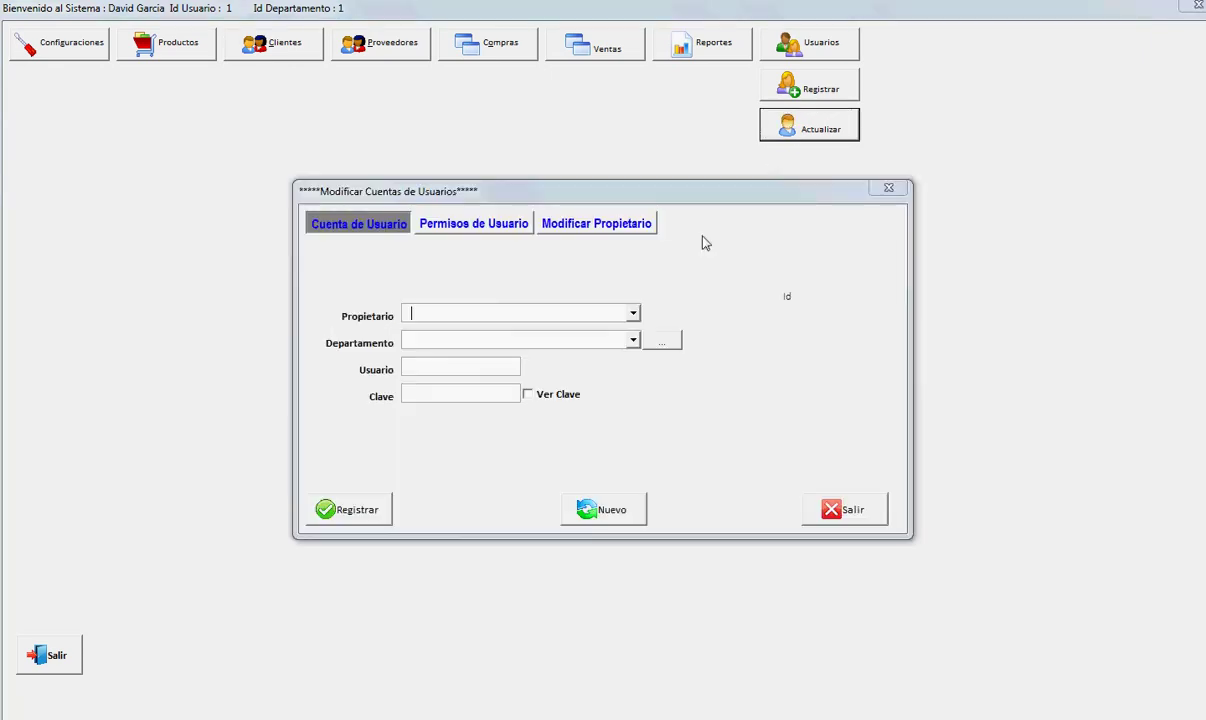
{"action": "left_click", "coordinate": [600, 313]}
{"action": "left_click", "coordinate": [512, 374]}
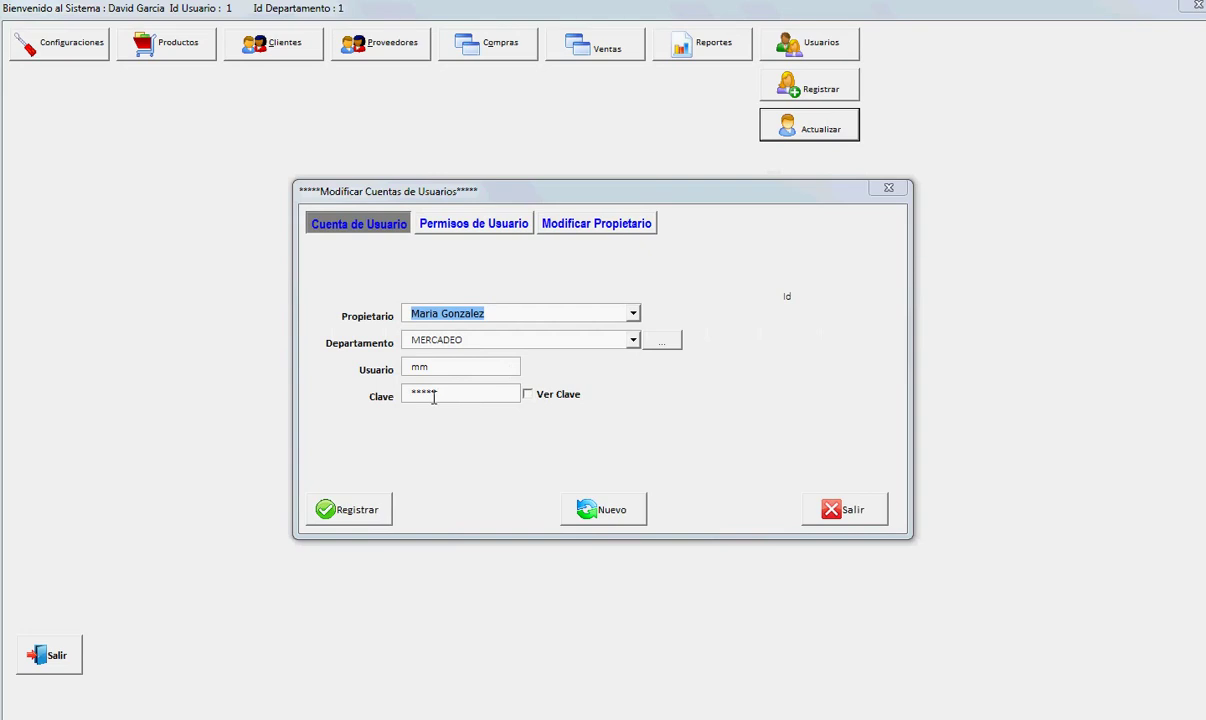
{"action": "left_click", "coordinate": [543, 400]}
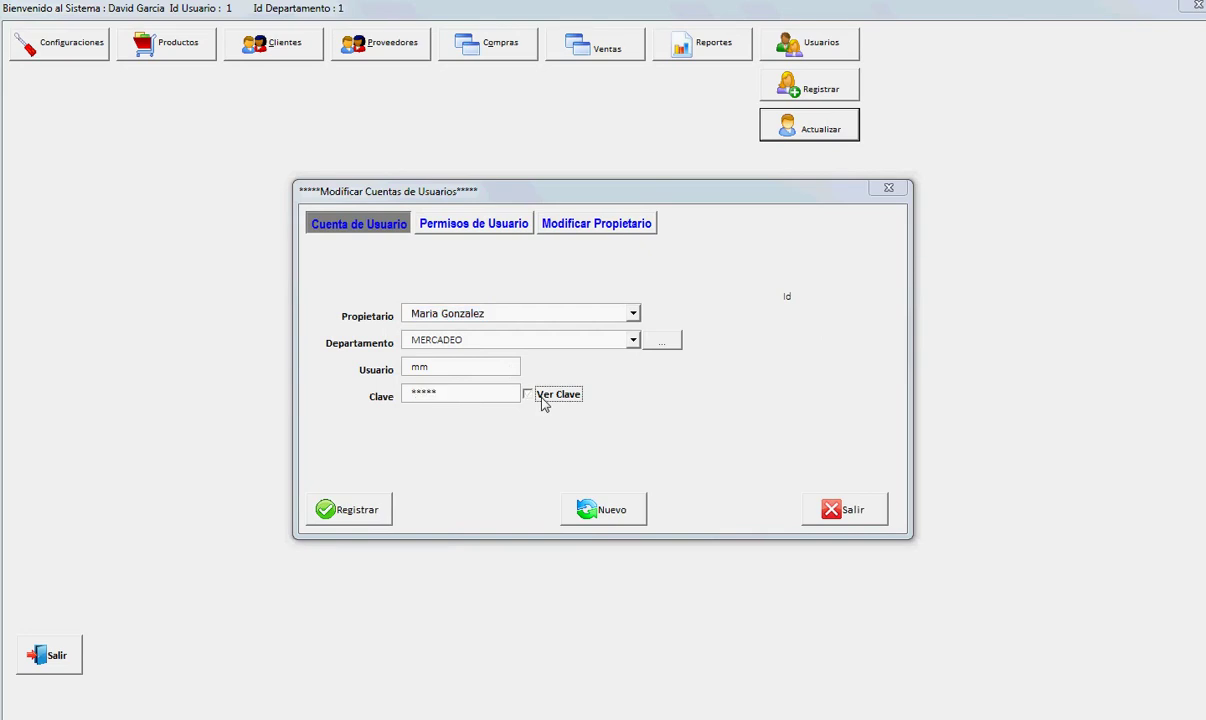
{"action": "left_click", "coordinate": [543, 402]}
{"action": "left_click", "coordinate": [529, 396]}
{"action": "left_click", "coordinate": [530, 398]}
{"action": "left_click", "coordinate": [537, 400]}
Close the user-accounts window, leave the main menu and bring up the Acceder login.
{"action": "left_click", "coordinate": [818, 505]}
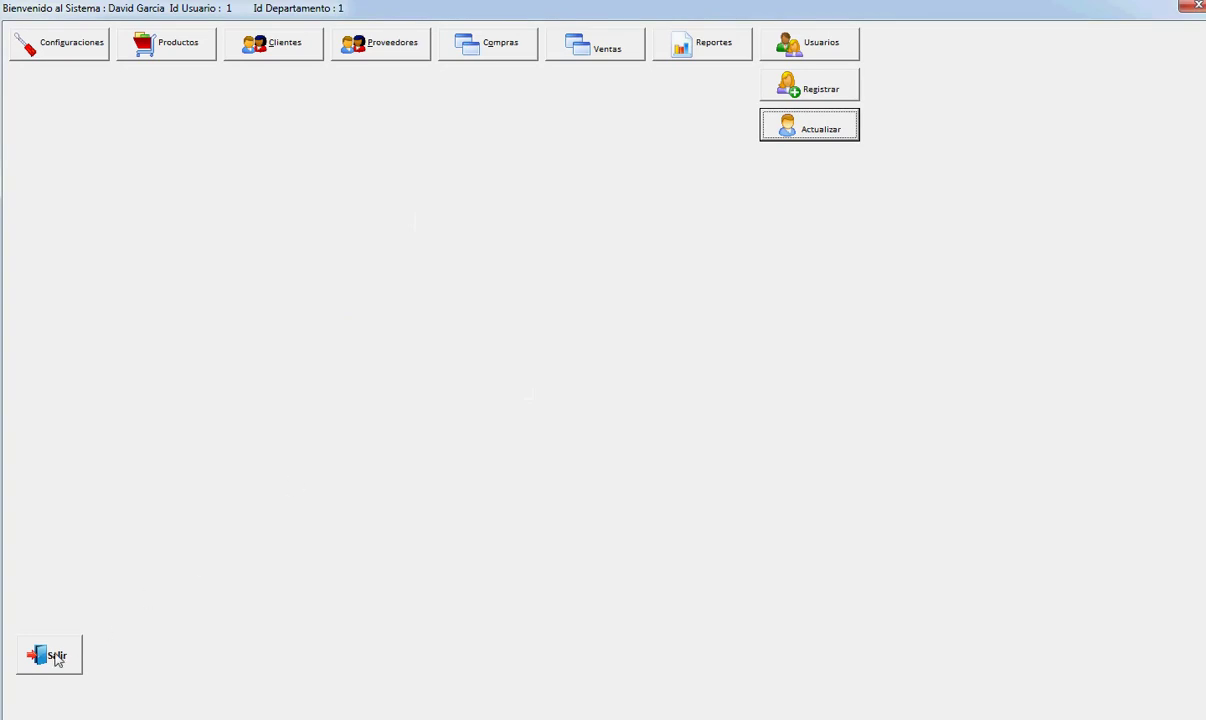
{"action": "left_click", "coordinate": [57, 659]}
{"action": "left_click", "coordinate": [84, 212]}
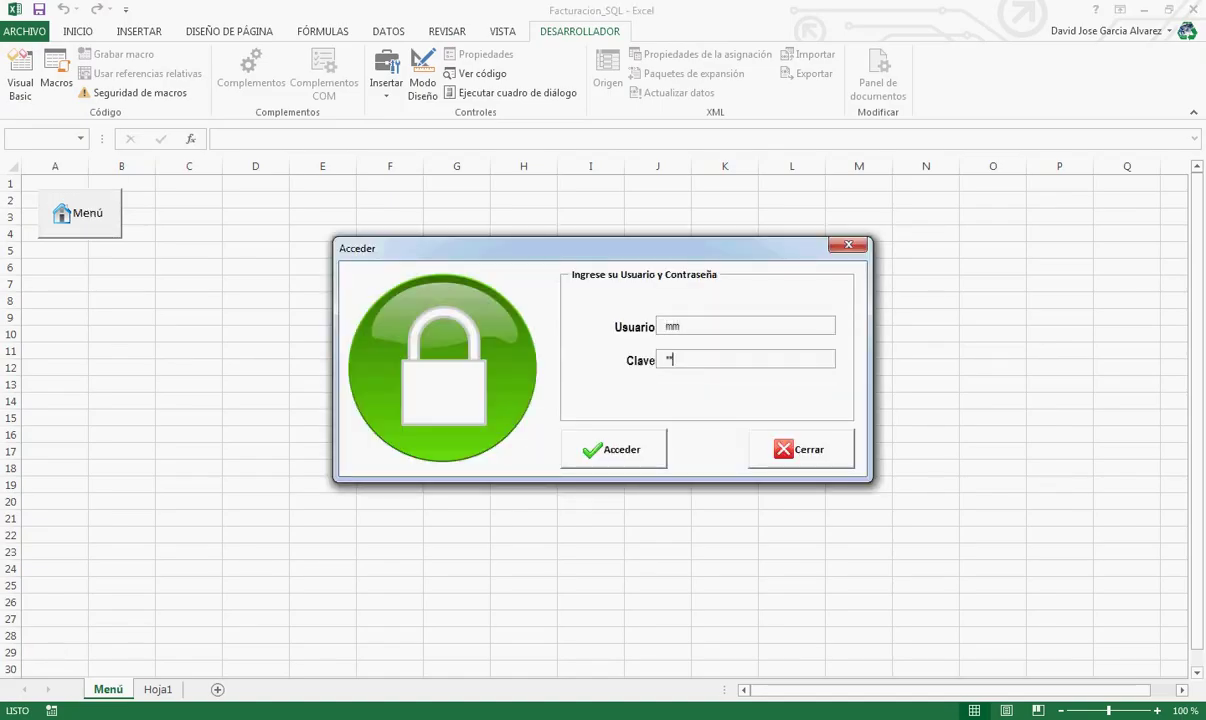
Log in as the new MERCADEO user and check the Ventas and Compras menus.
{"action": "type", "text": "*"}
{"action": "key", "text": "Return"}
{"action": "key", "text": "Return"}
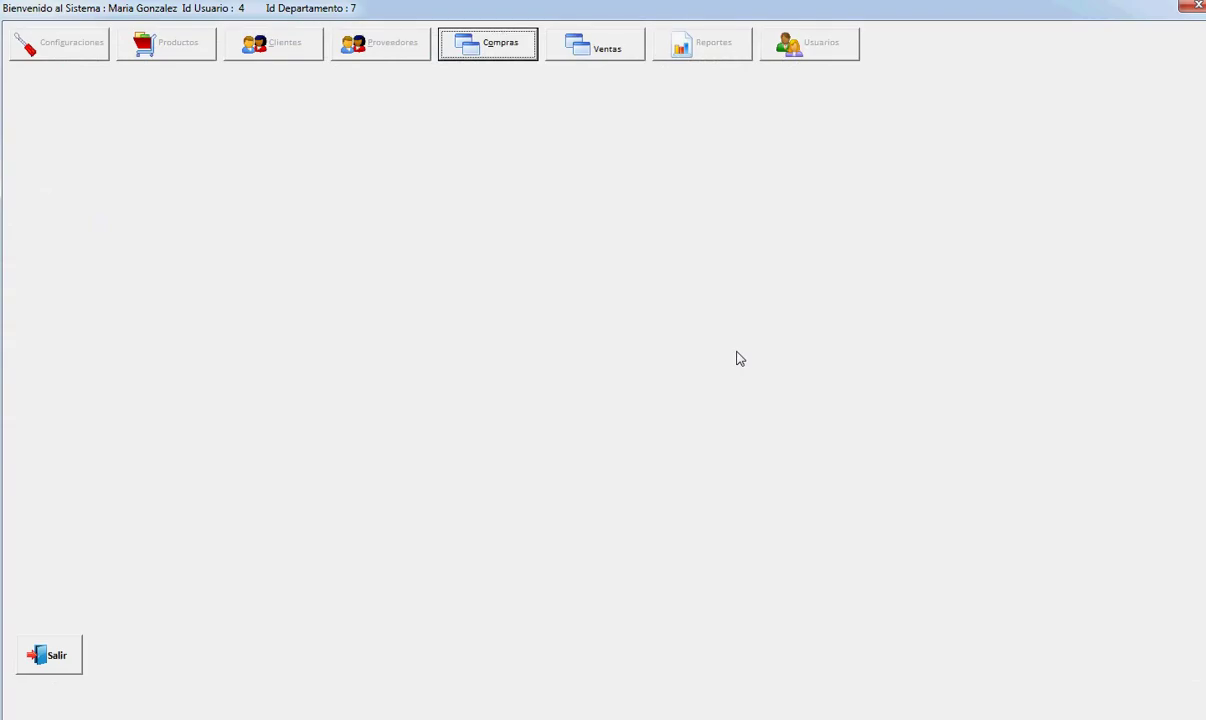
{"action": "left_click", "coordinate": [613, 52]}
{"action": "left_click", "coordinate": [524, 51]}
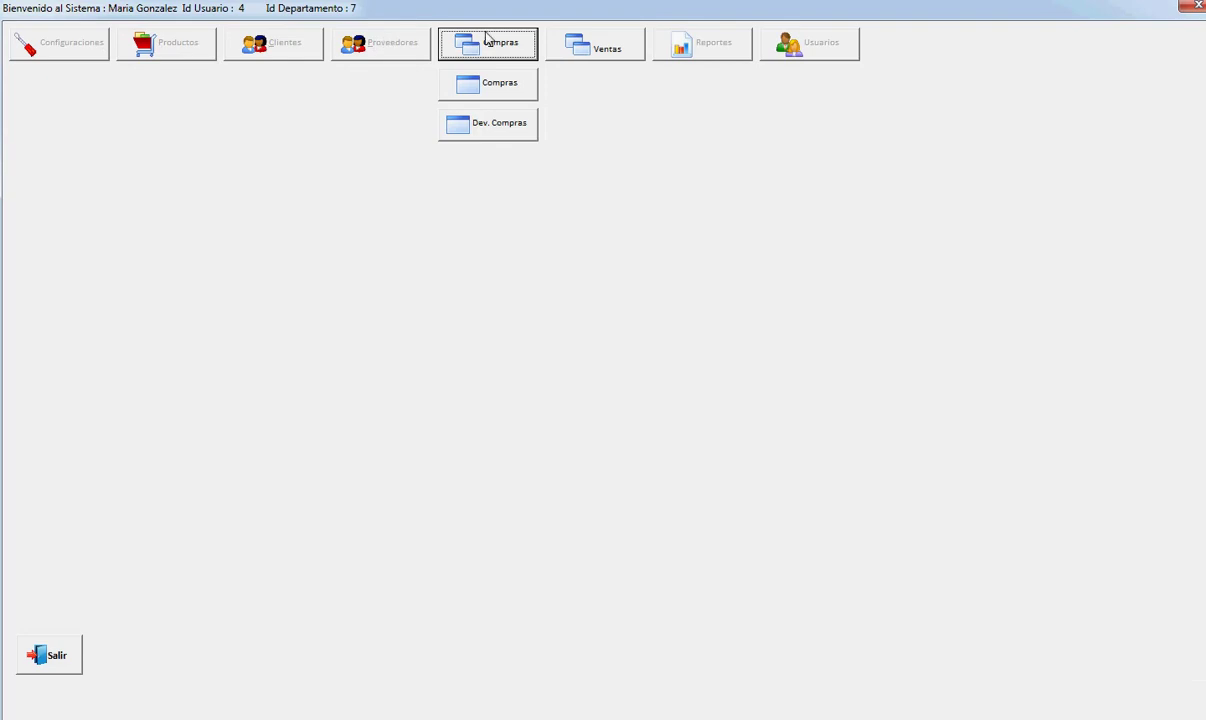
{"action": "left_click", "coordinate": [552, 42]}
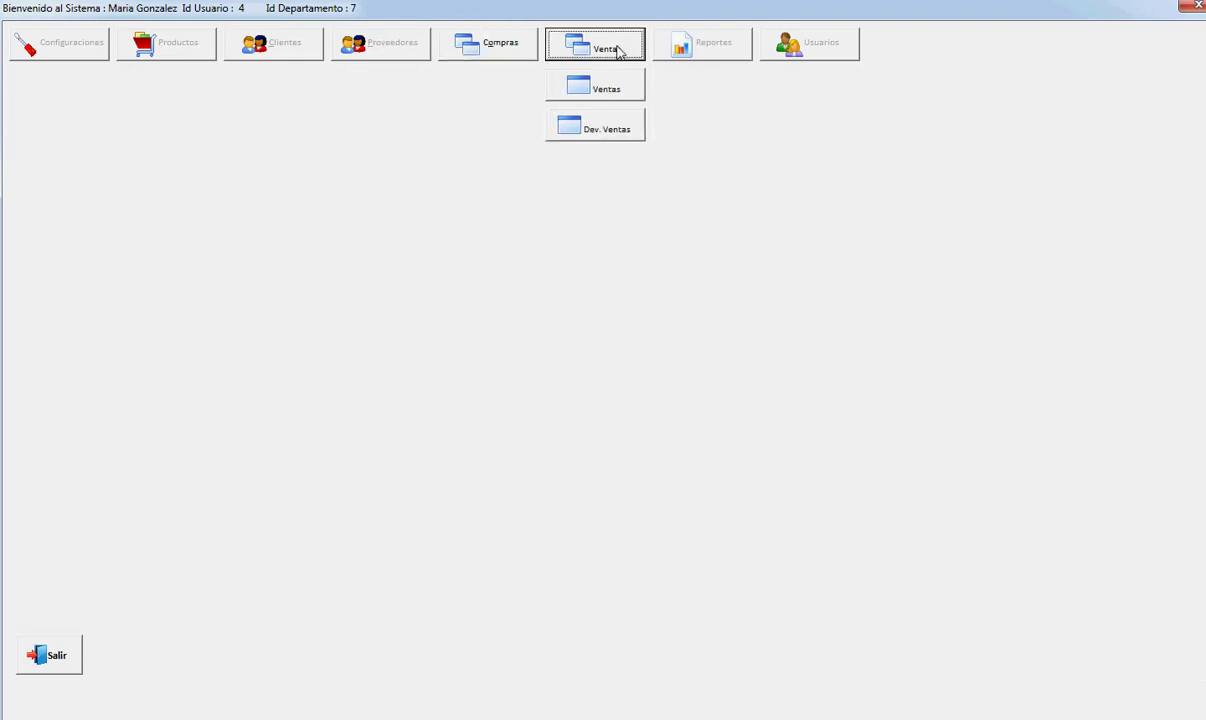
{"action": "left_click", "coordinate": [50, 650]}
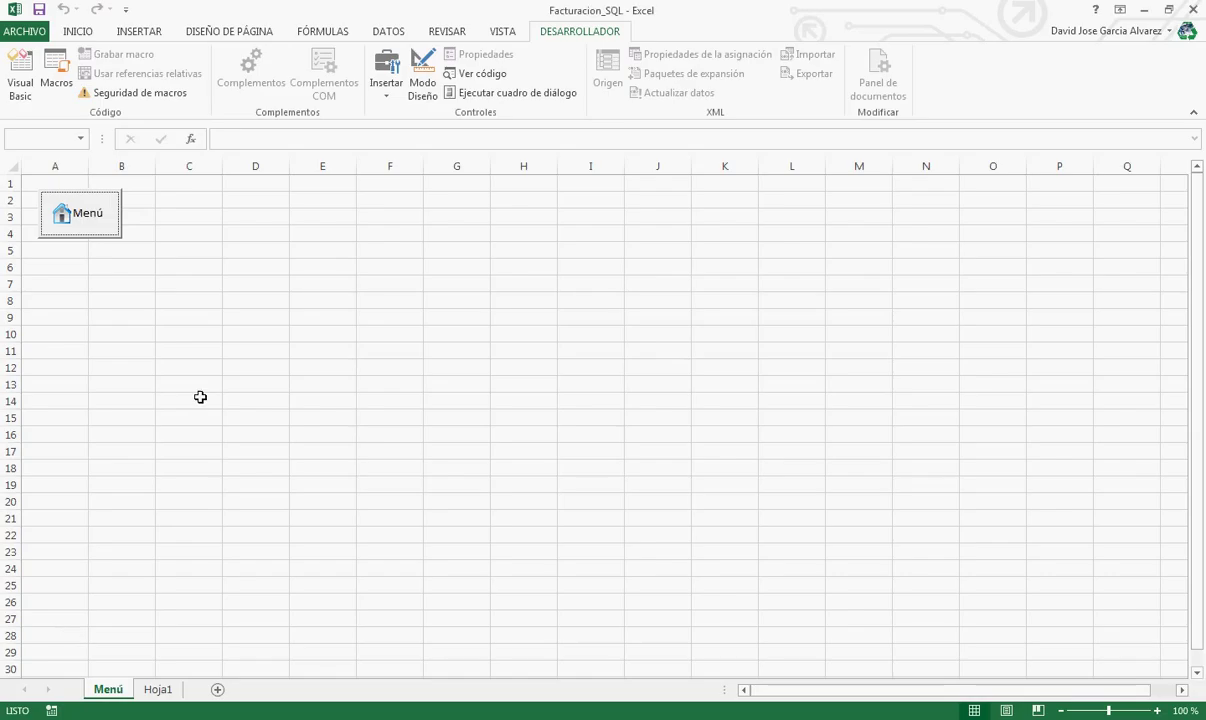
{"action": "left_click", "coordinate": [85, 213]}
{"action": "type", "text": "admin"}
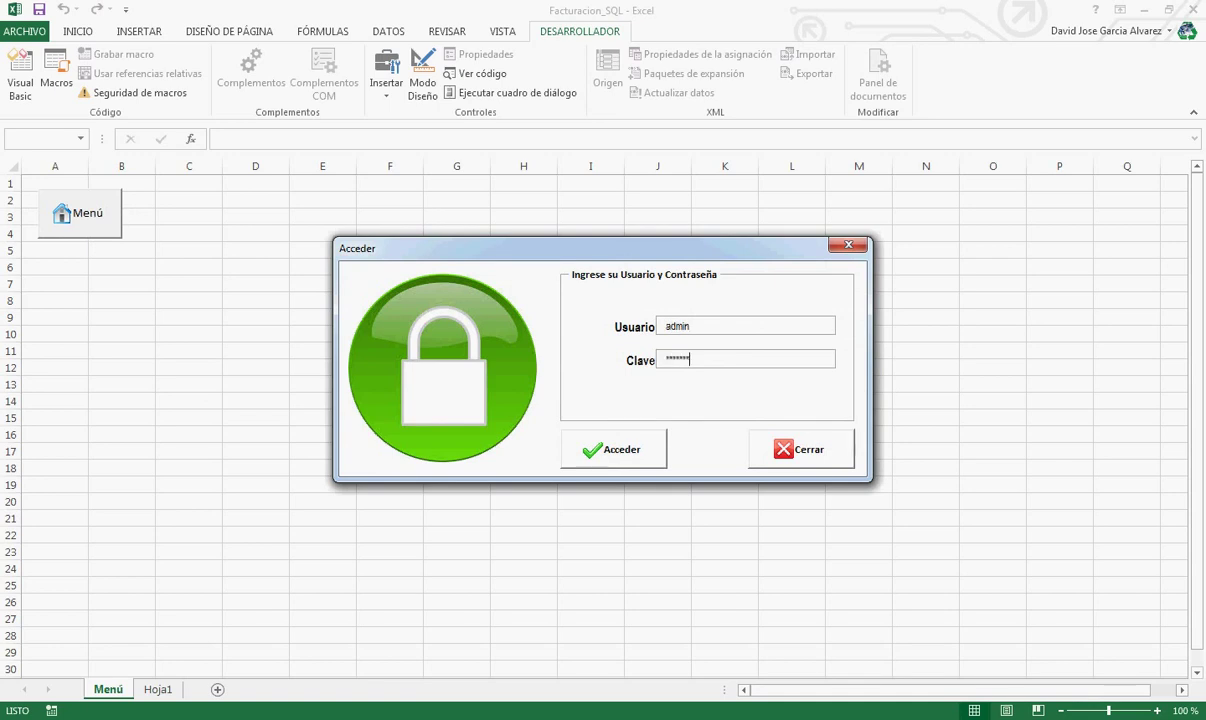
{"action": "key", "text": "Return"}
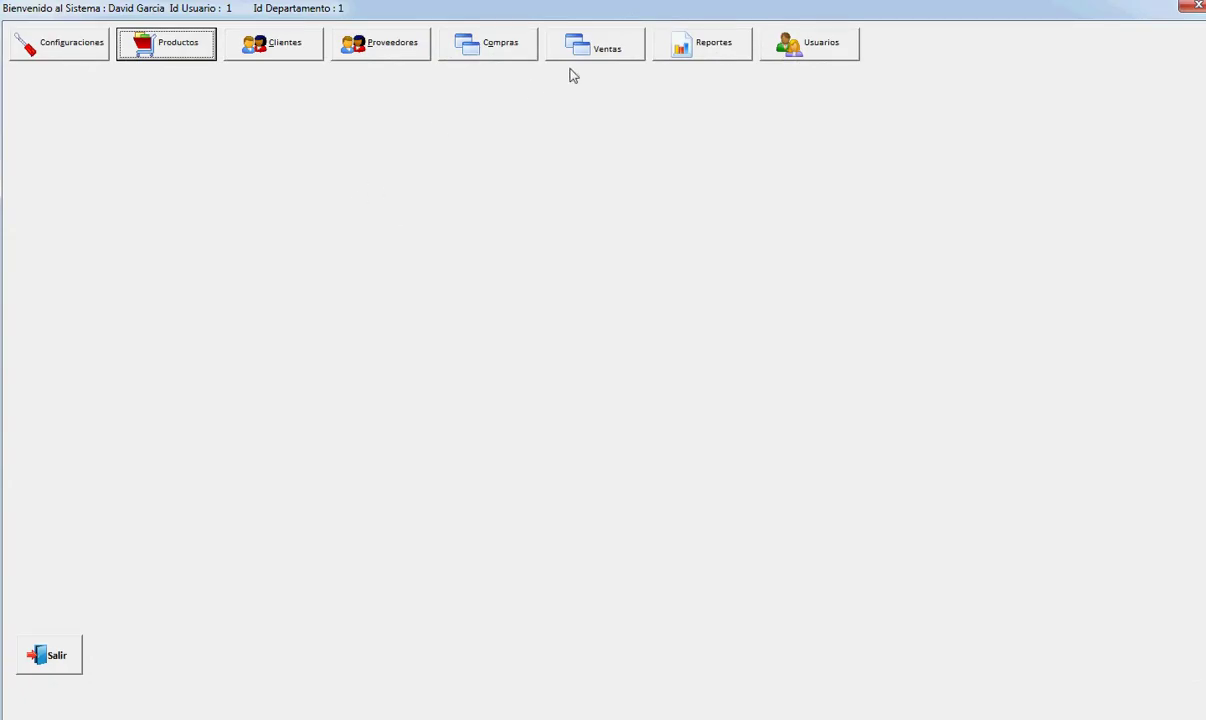
{"action": "left_click", "coordinate": [618, 57]}
{"action": "left_click", "coordinate": [695, 50]}
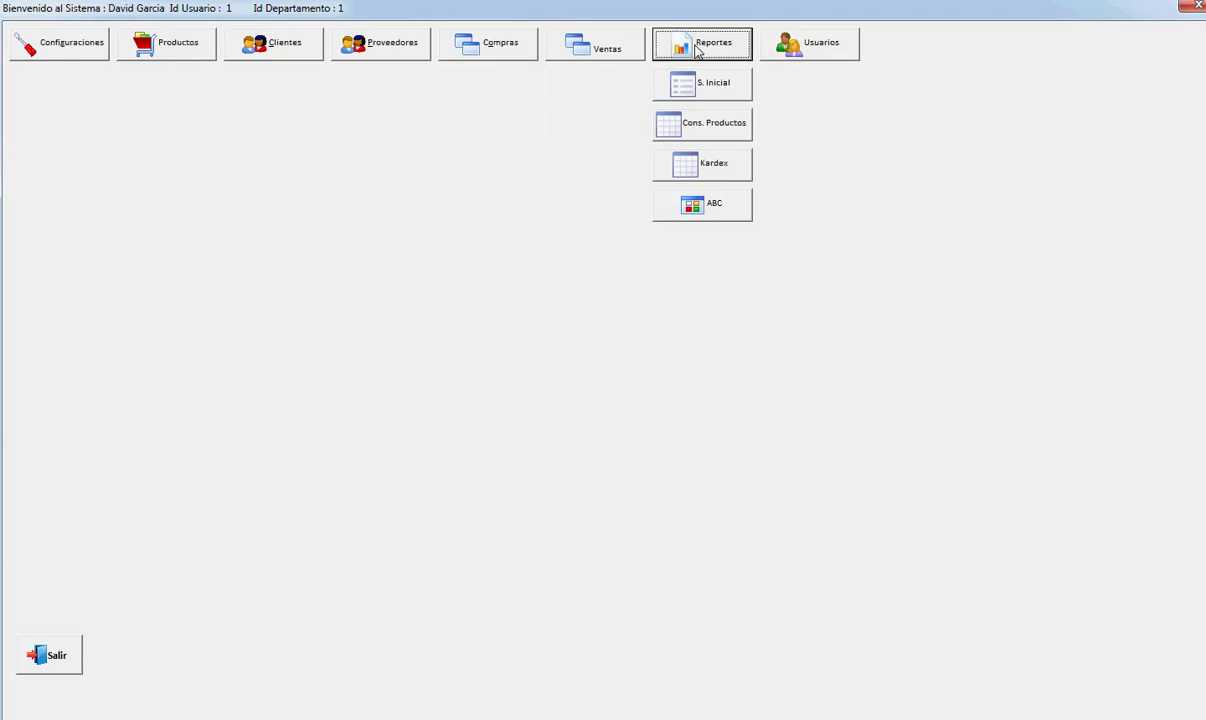
{"action": "left_click", "coordinate": [680, 200]}
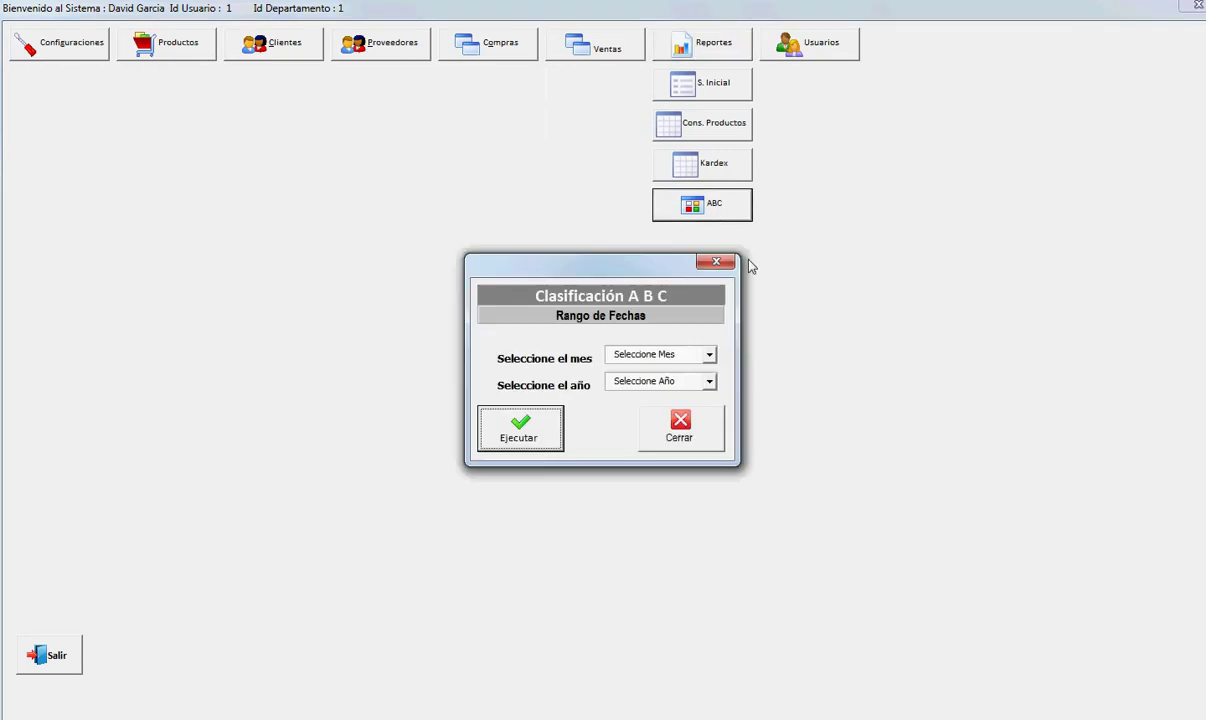
{"action": "left_click", "coordinate": [714, 438]}
{"action": "left_click", "coordinate": [692, 163]}
{"action": "left_click", "coordinate": [757, 470]}
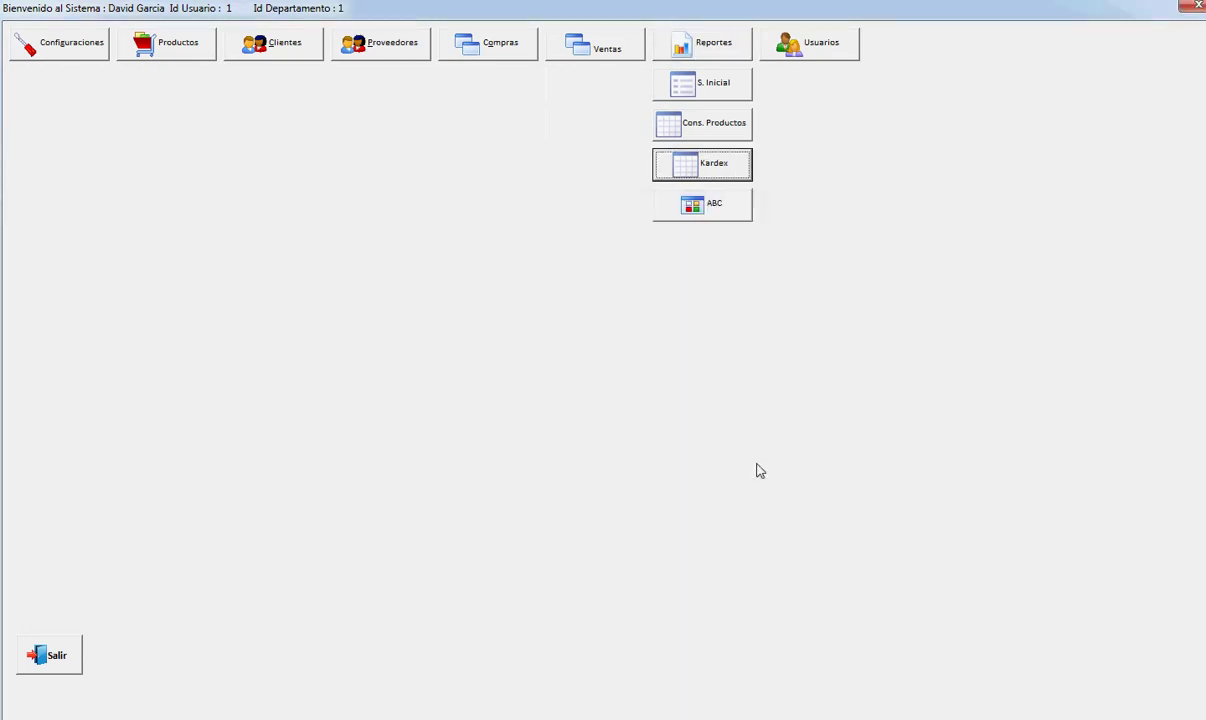
{"action": "mouse_move", "coordinate": [157, 53]}
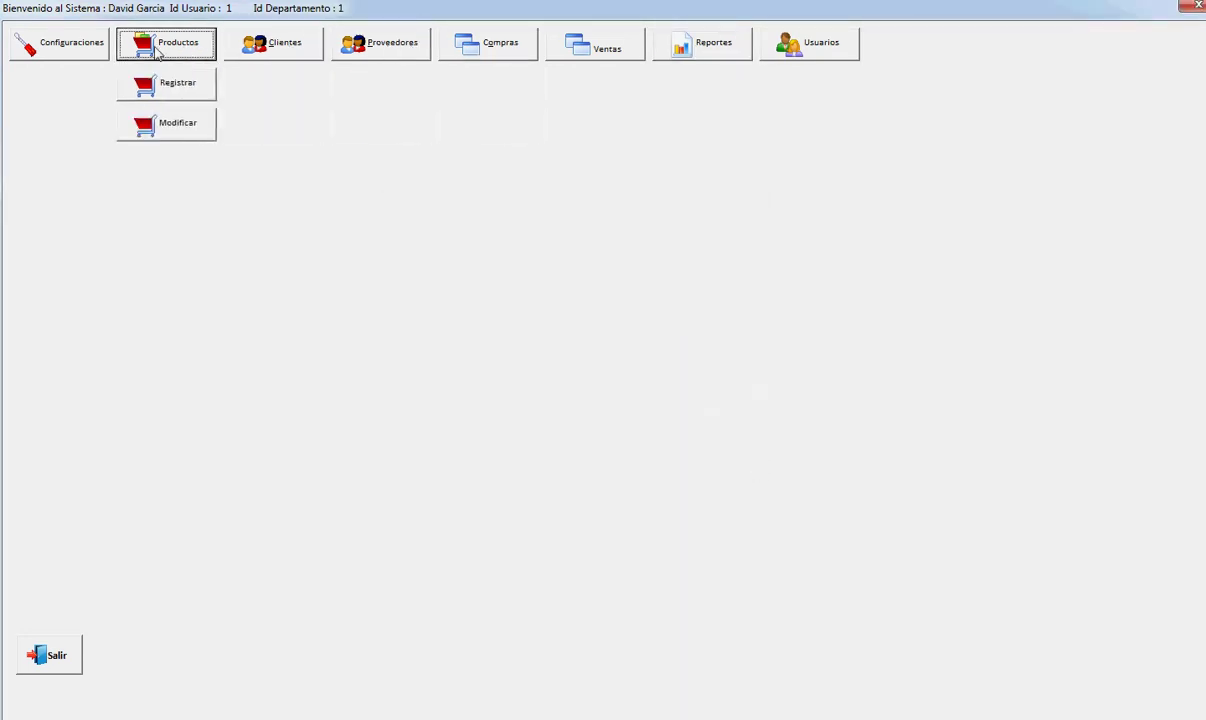
{"action": "left_click", "coordinate": [80, 46]}
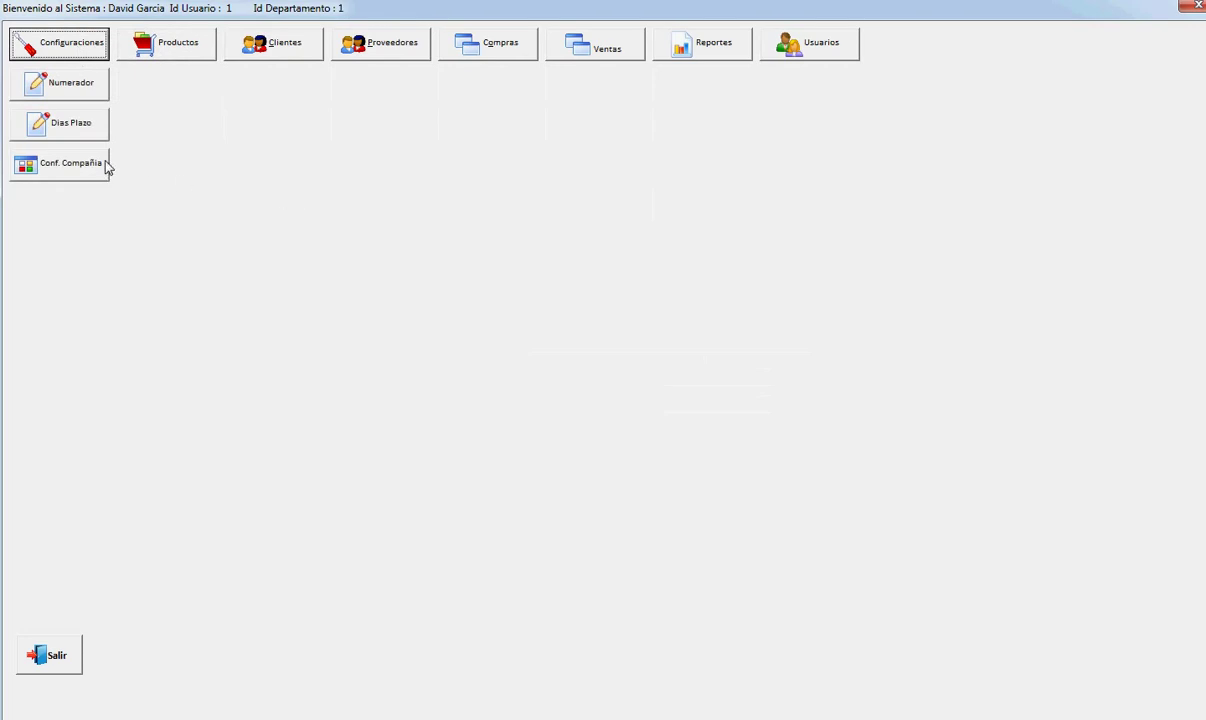
{"action": "left_click", "coordinate": [52, 655]}
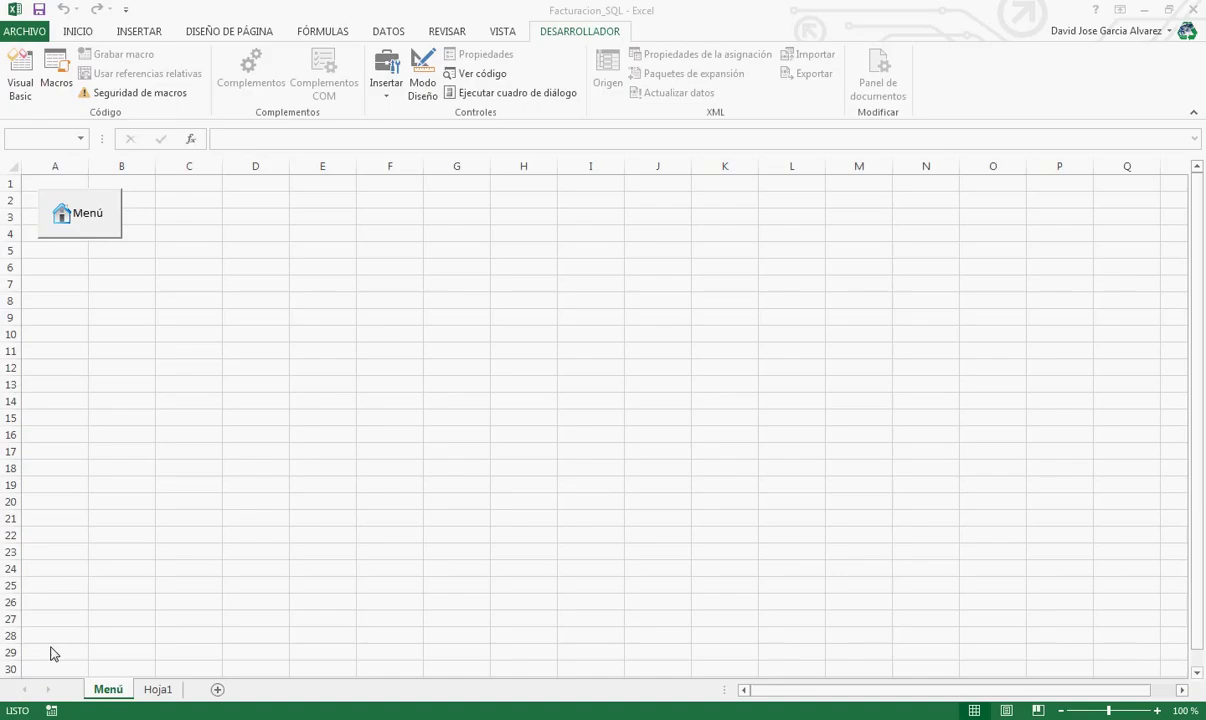
{"action": "left_click", "coordinate": [79, 370]}
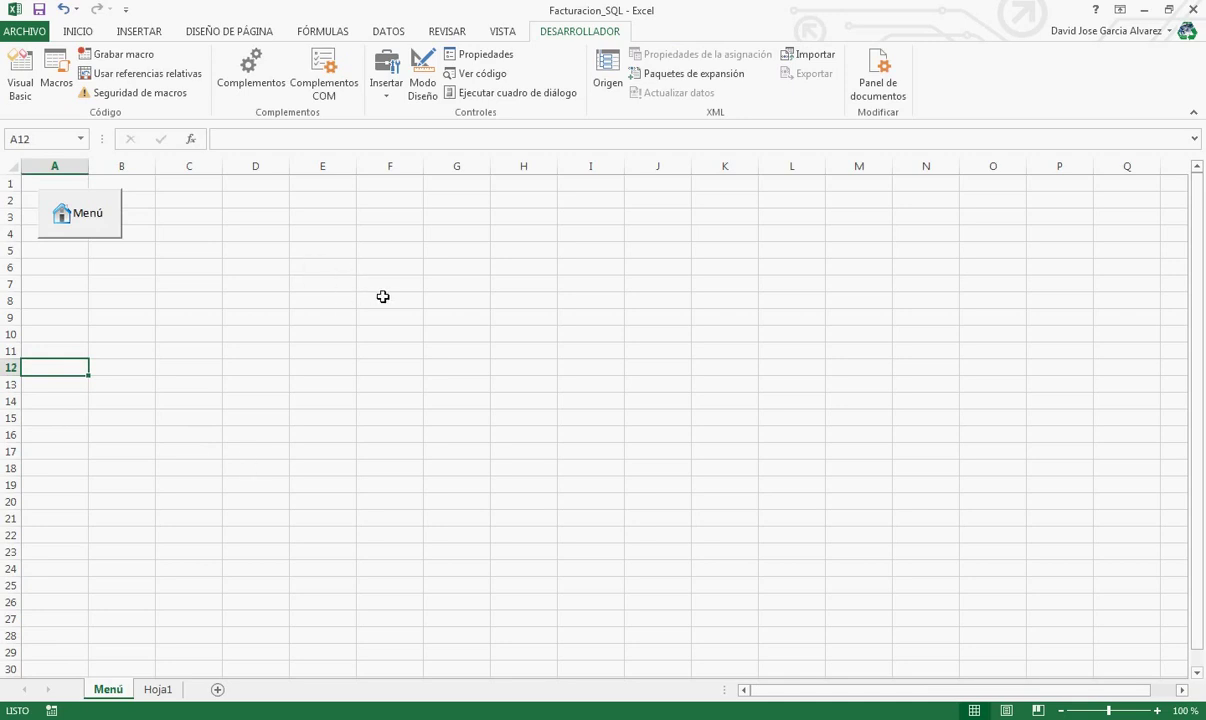